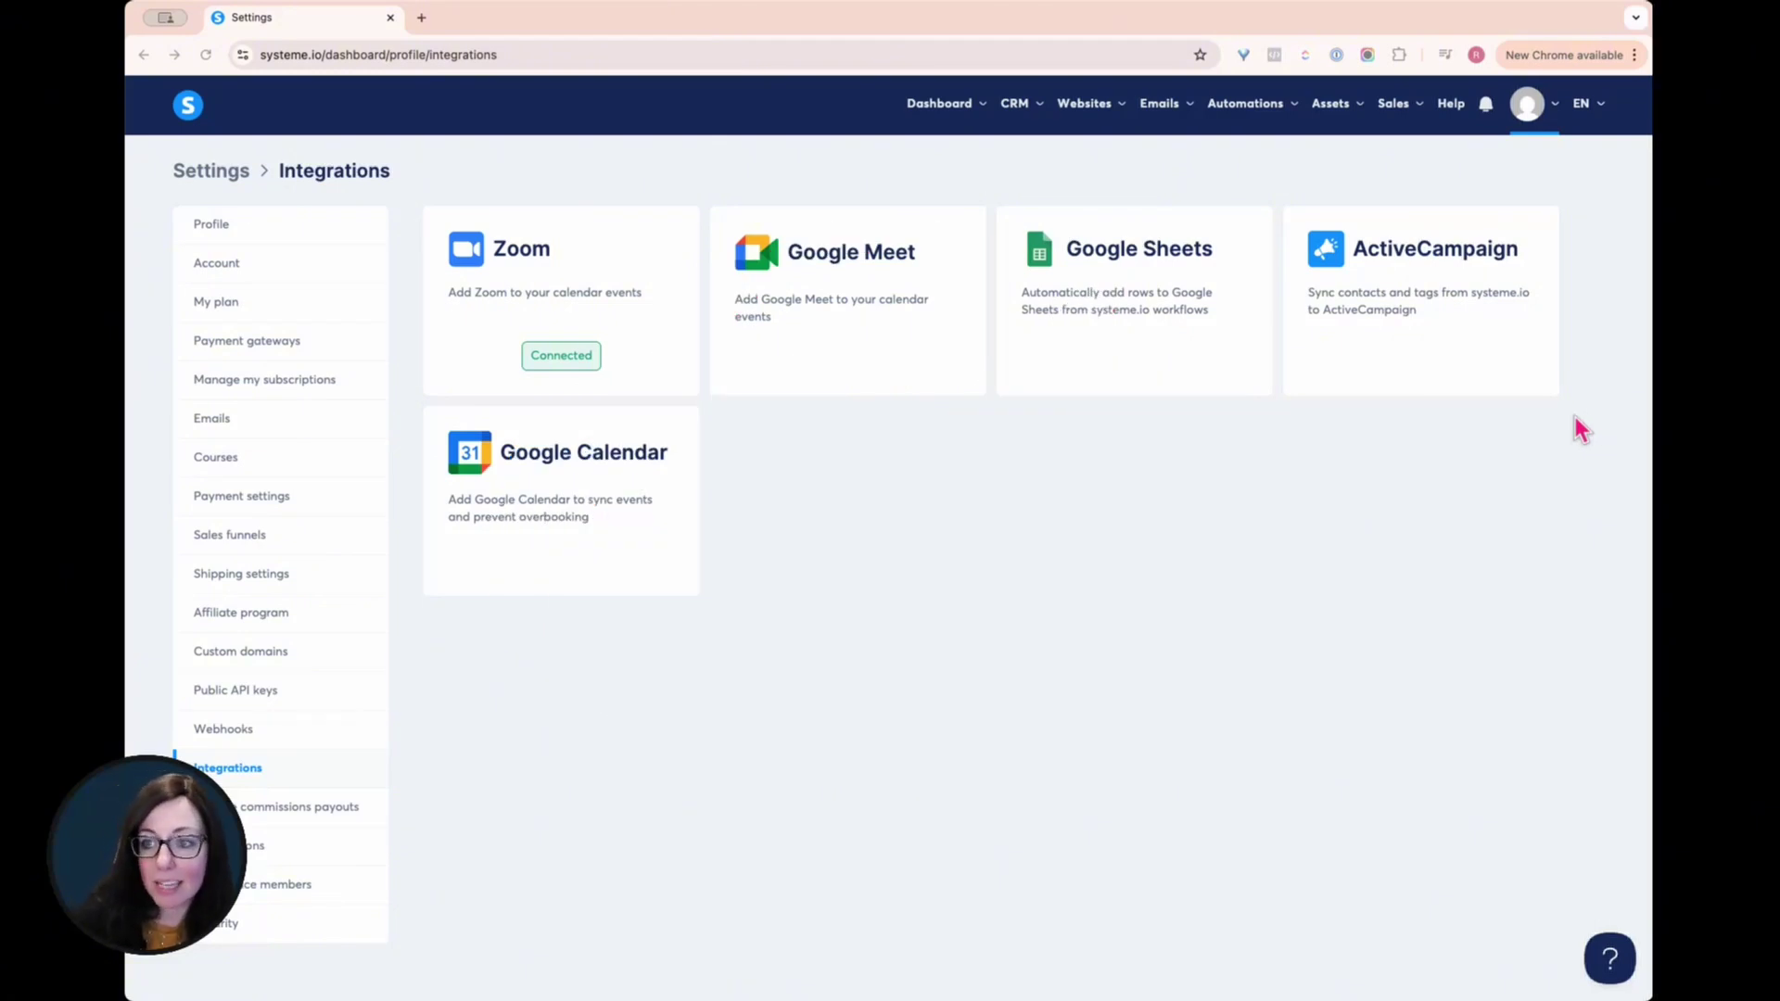
- In Settings > Integrations, check the Zoom integration, then start the Google Calendar integration setup
click(1530, 105)
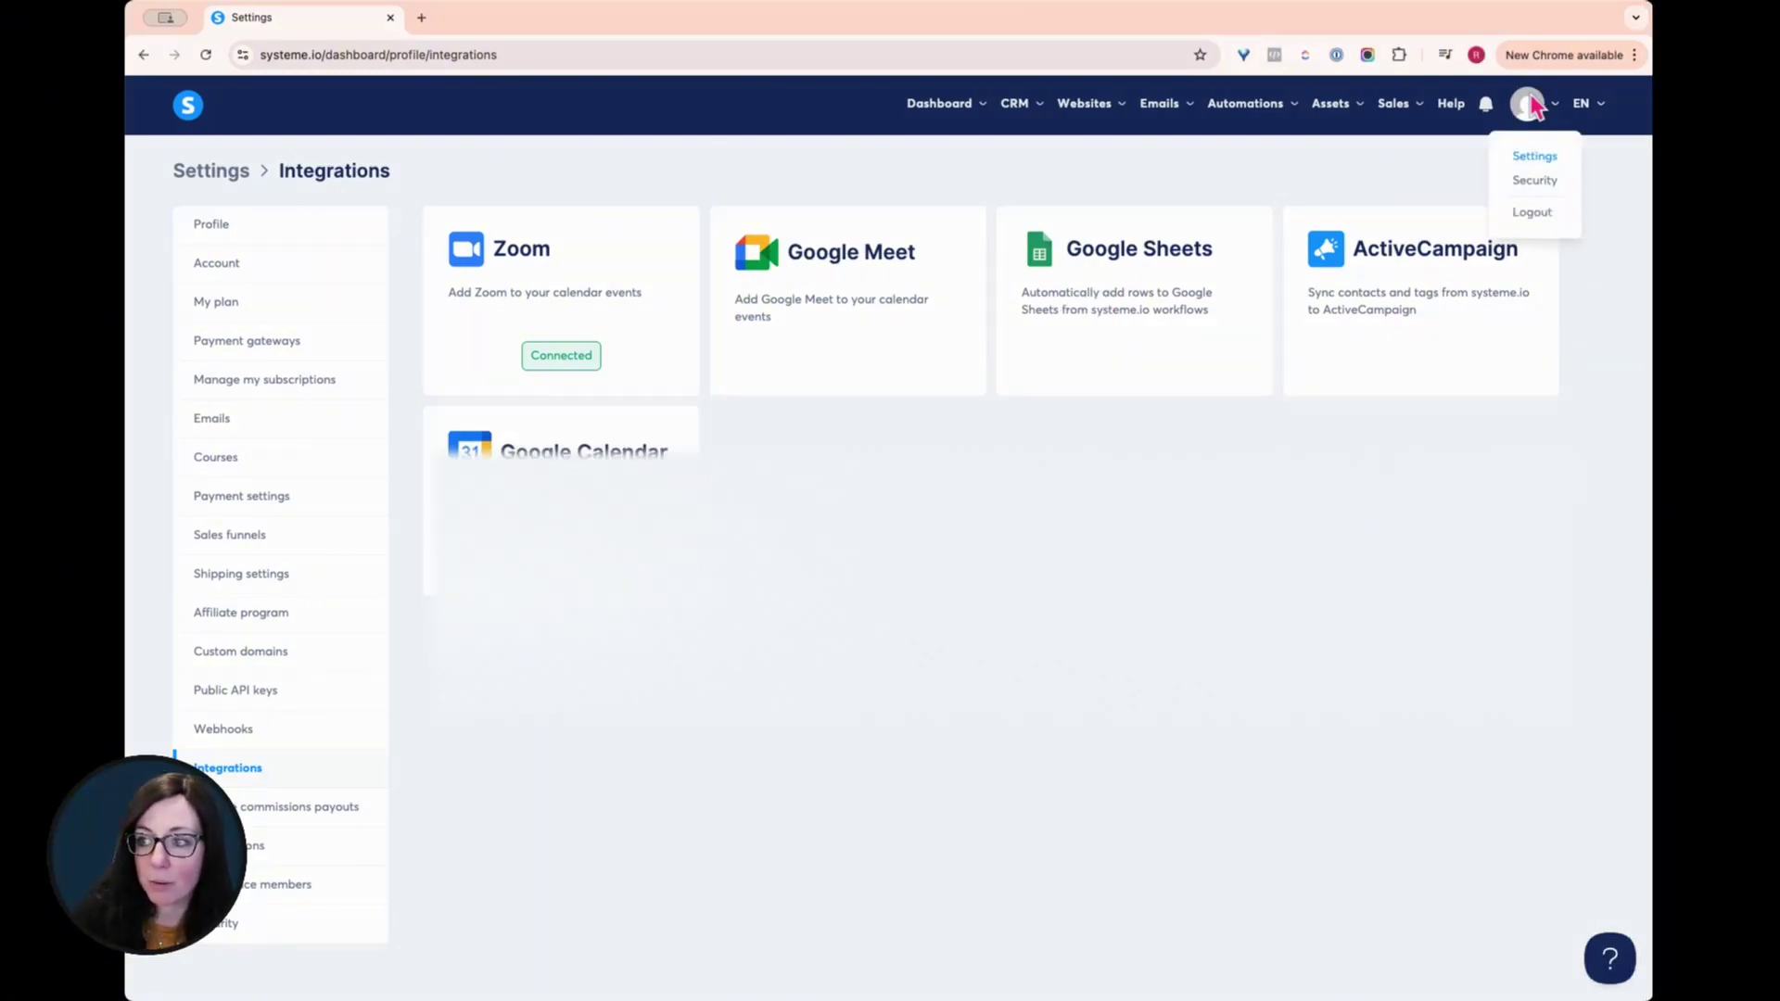
click(1545, 162)
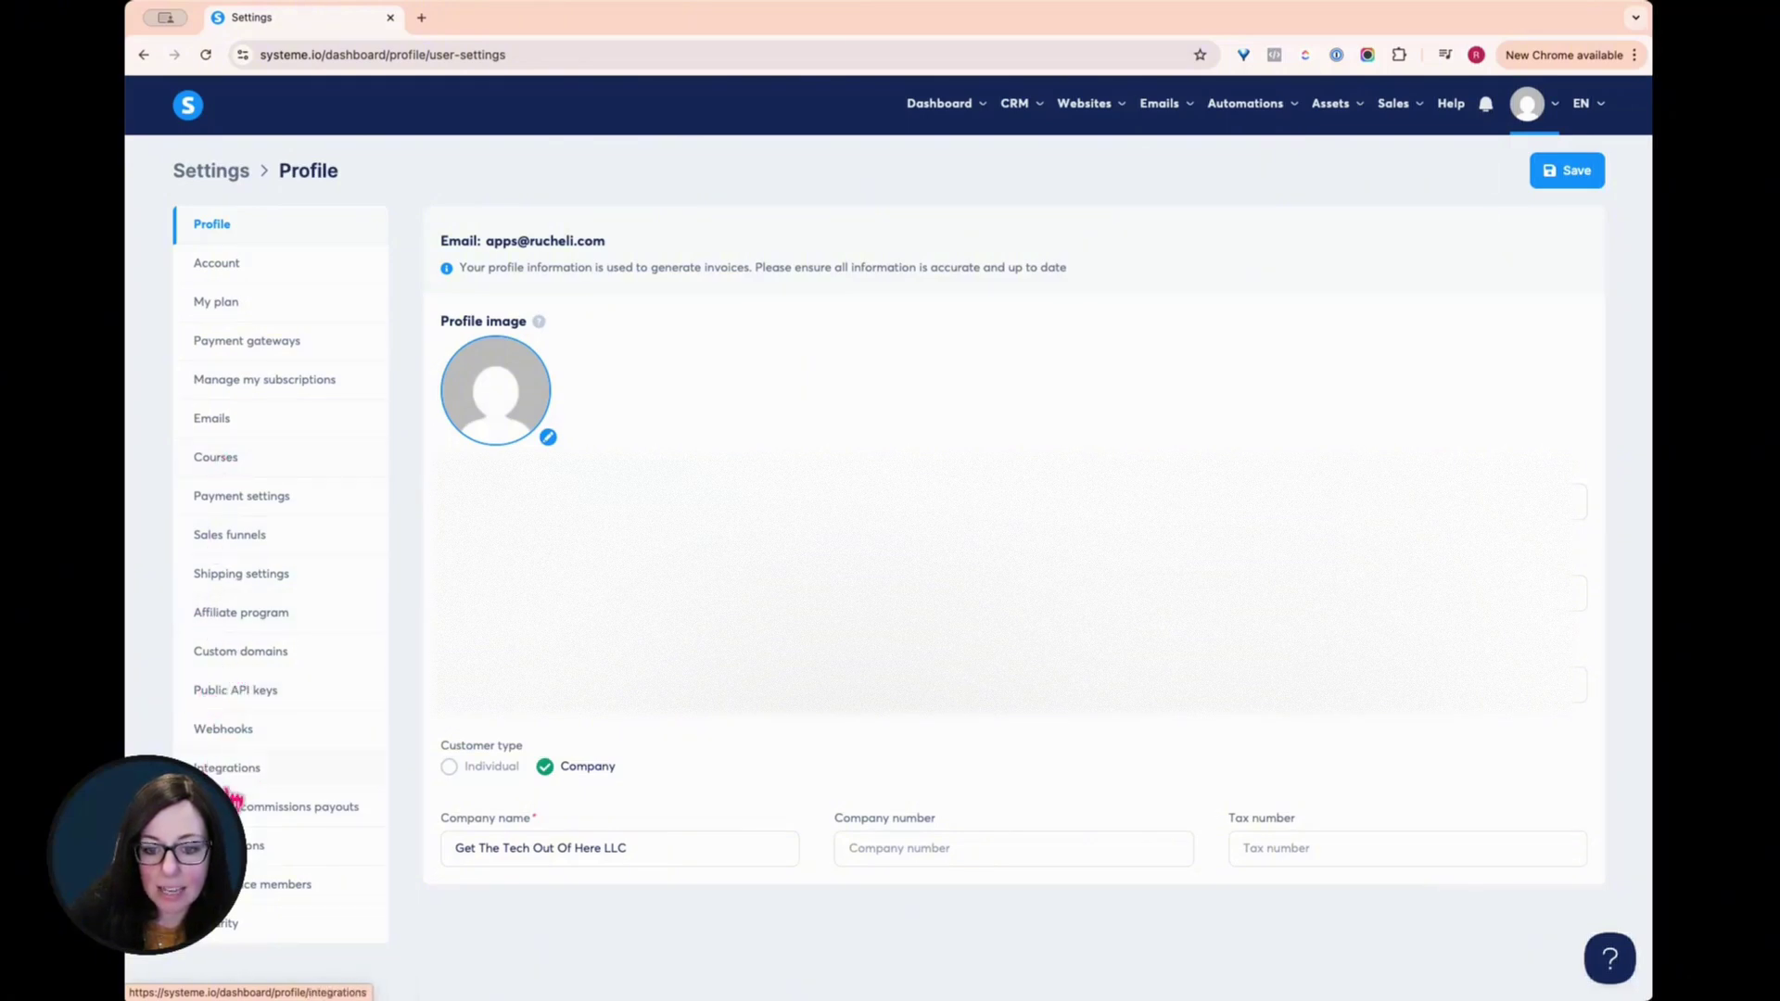
click(228, 768)
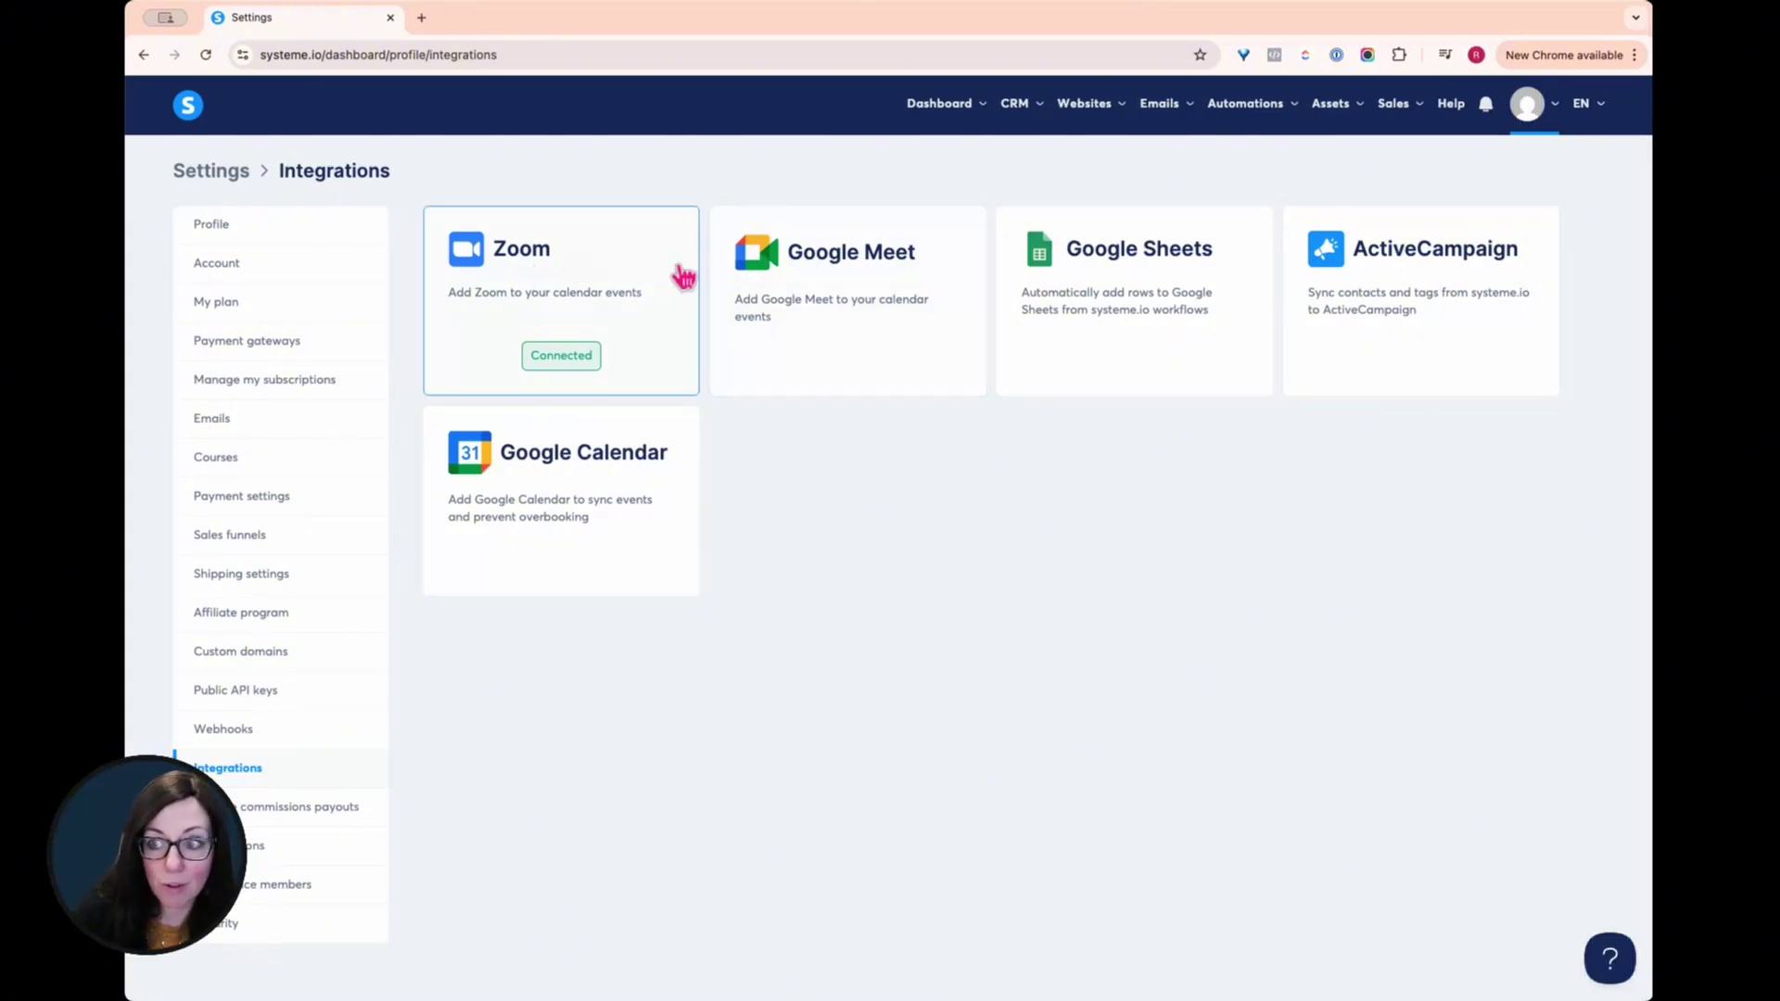
click(608, 278)
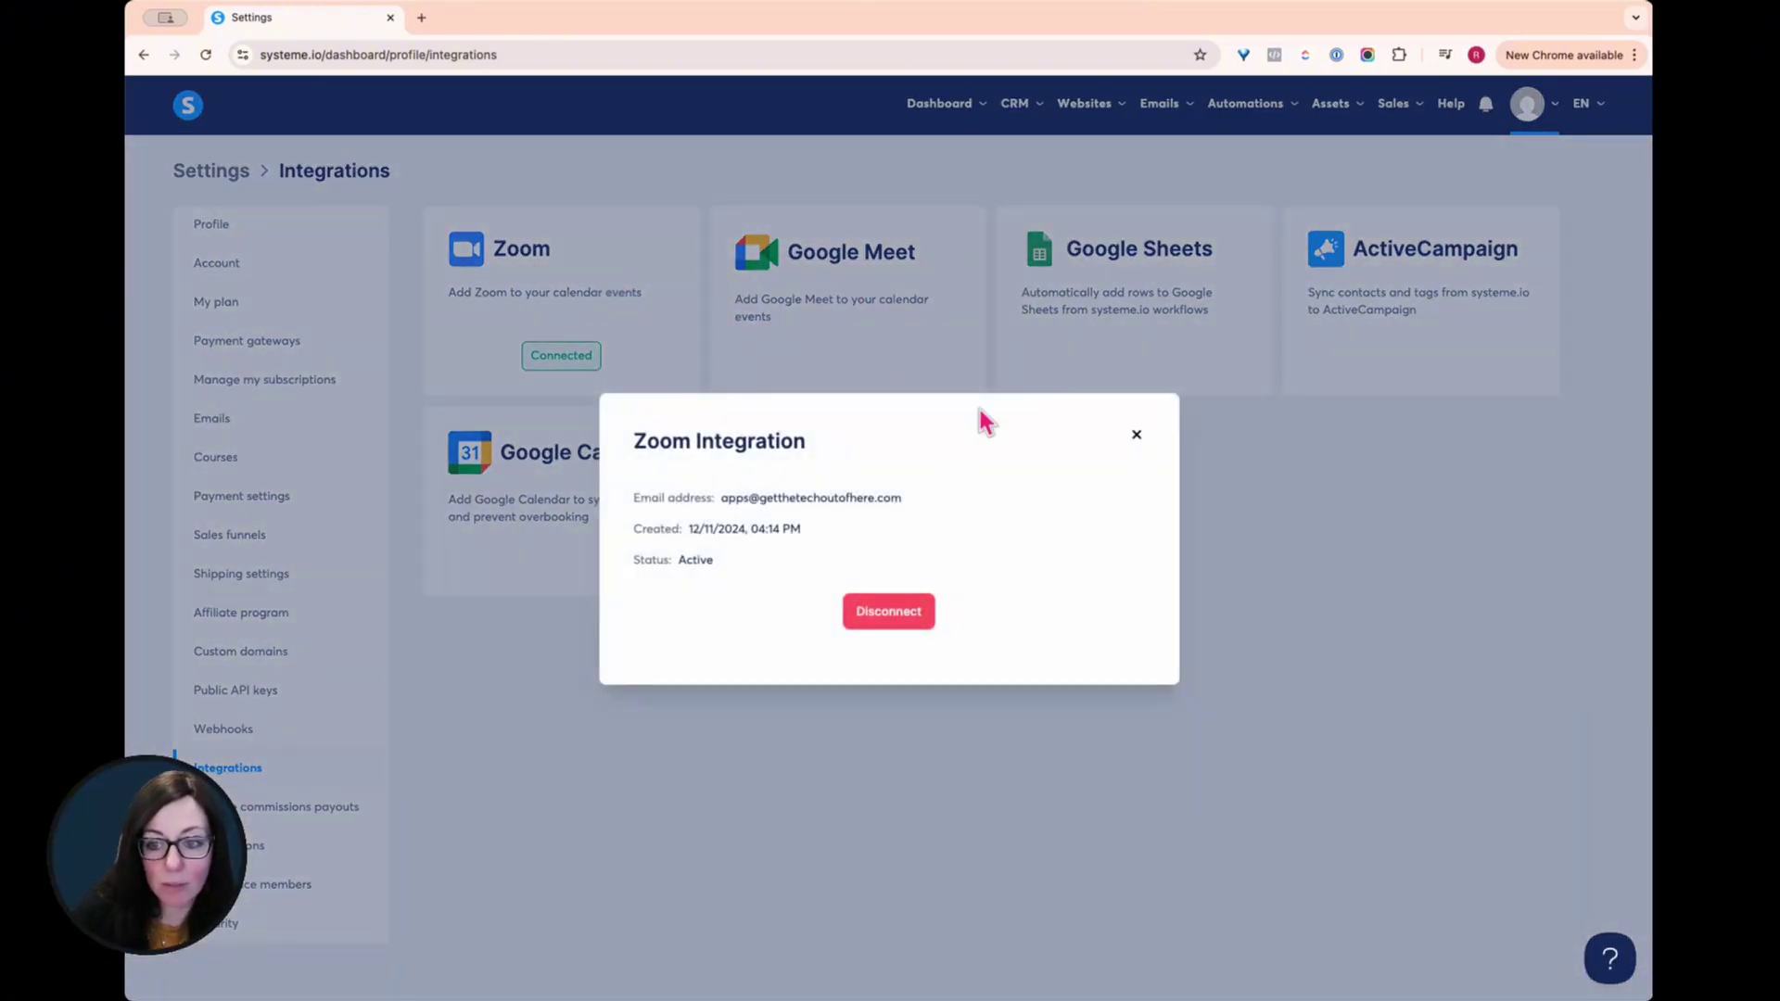
click(1139, 443)
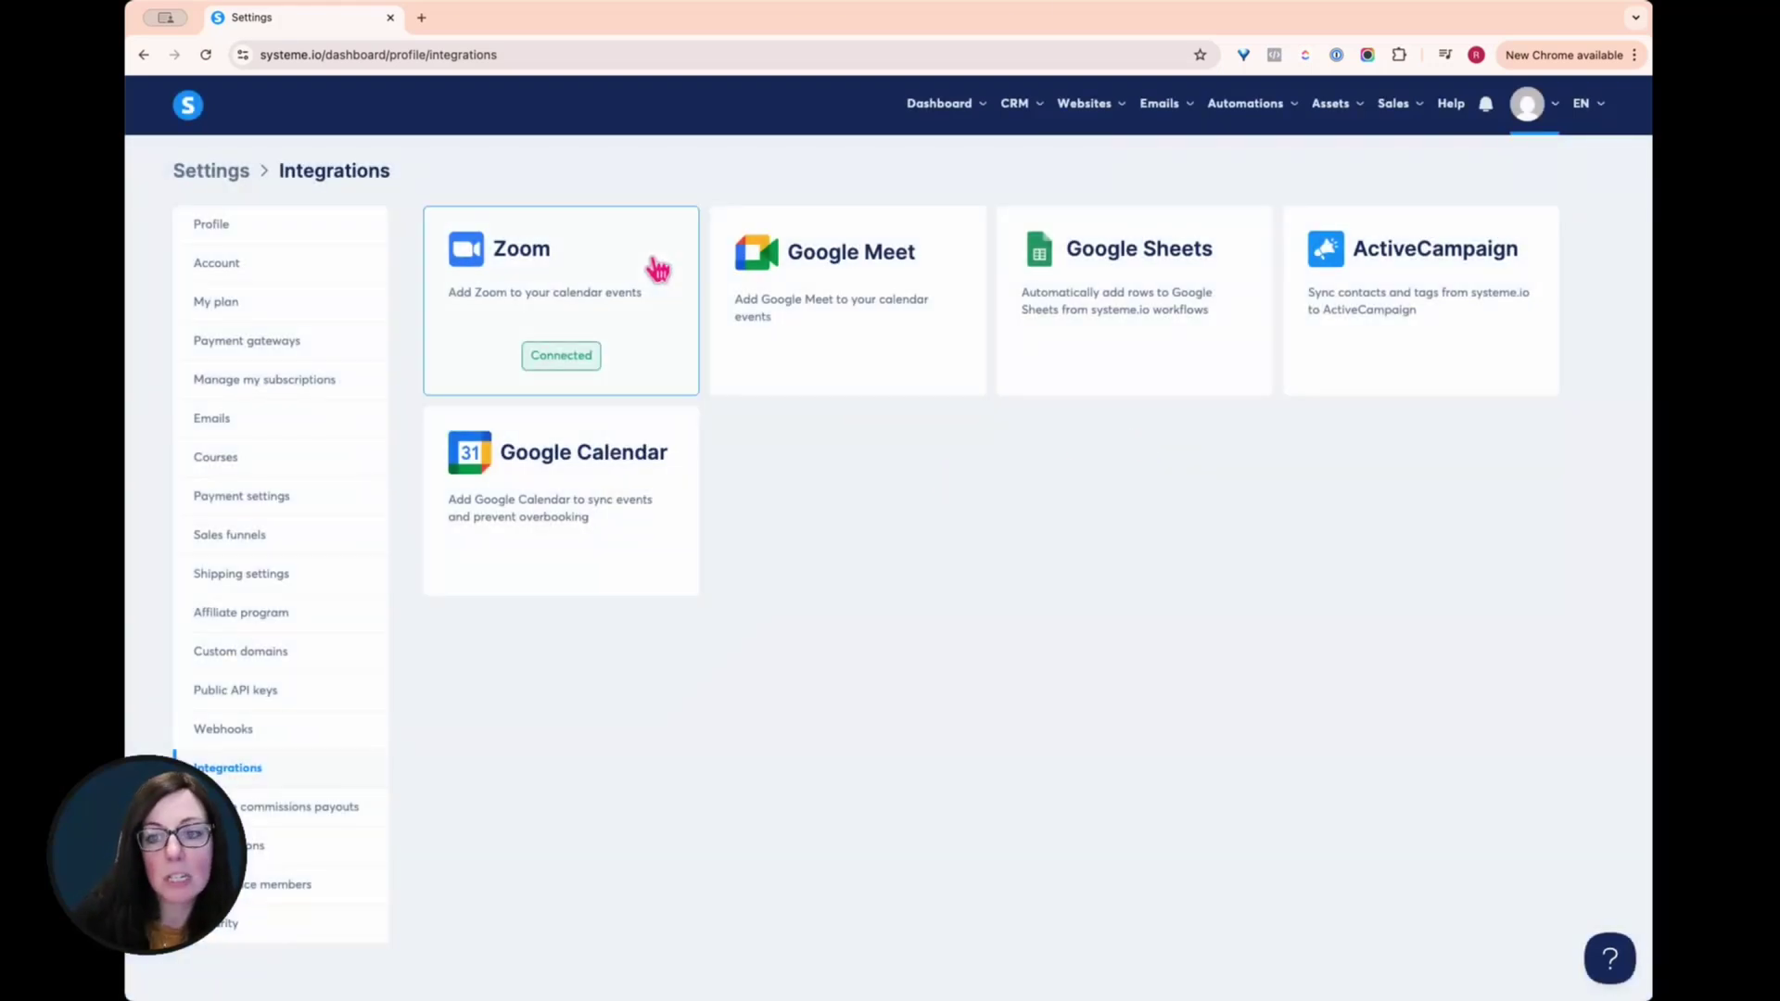
click(559, 456)
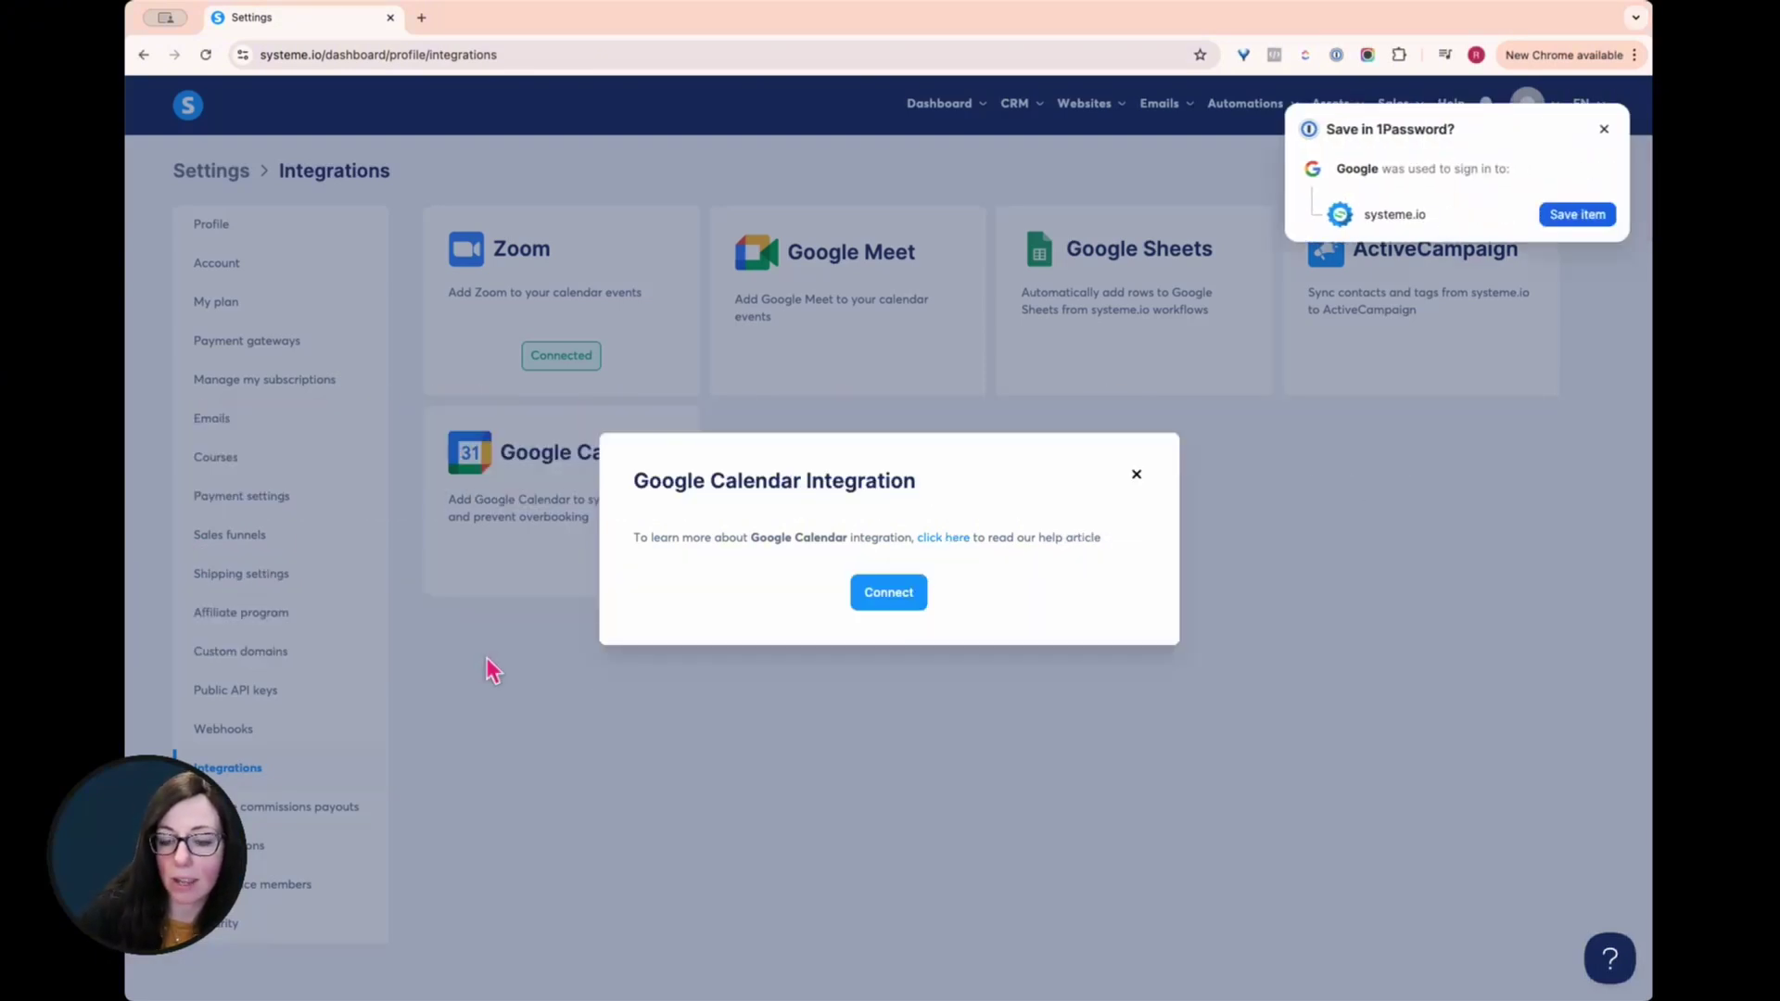
- Dismiss the password manager prompt and point out the linked Google account
click(1599, 129)
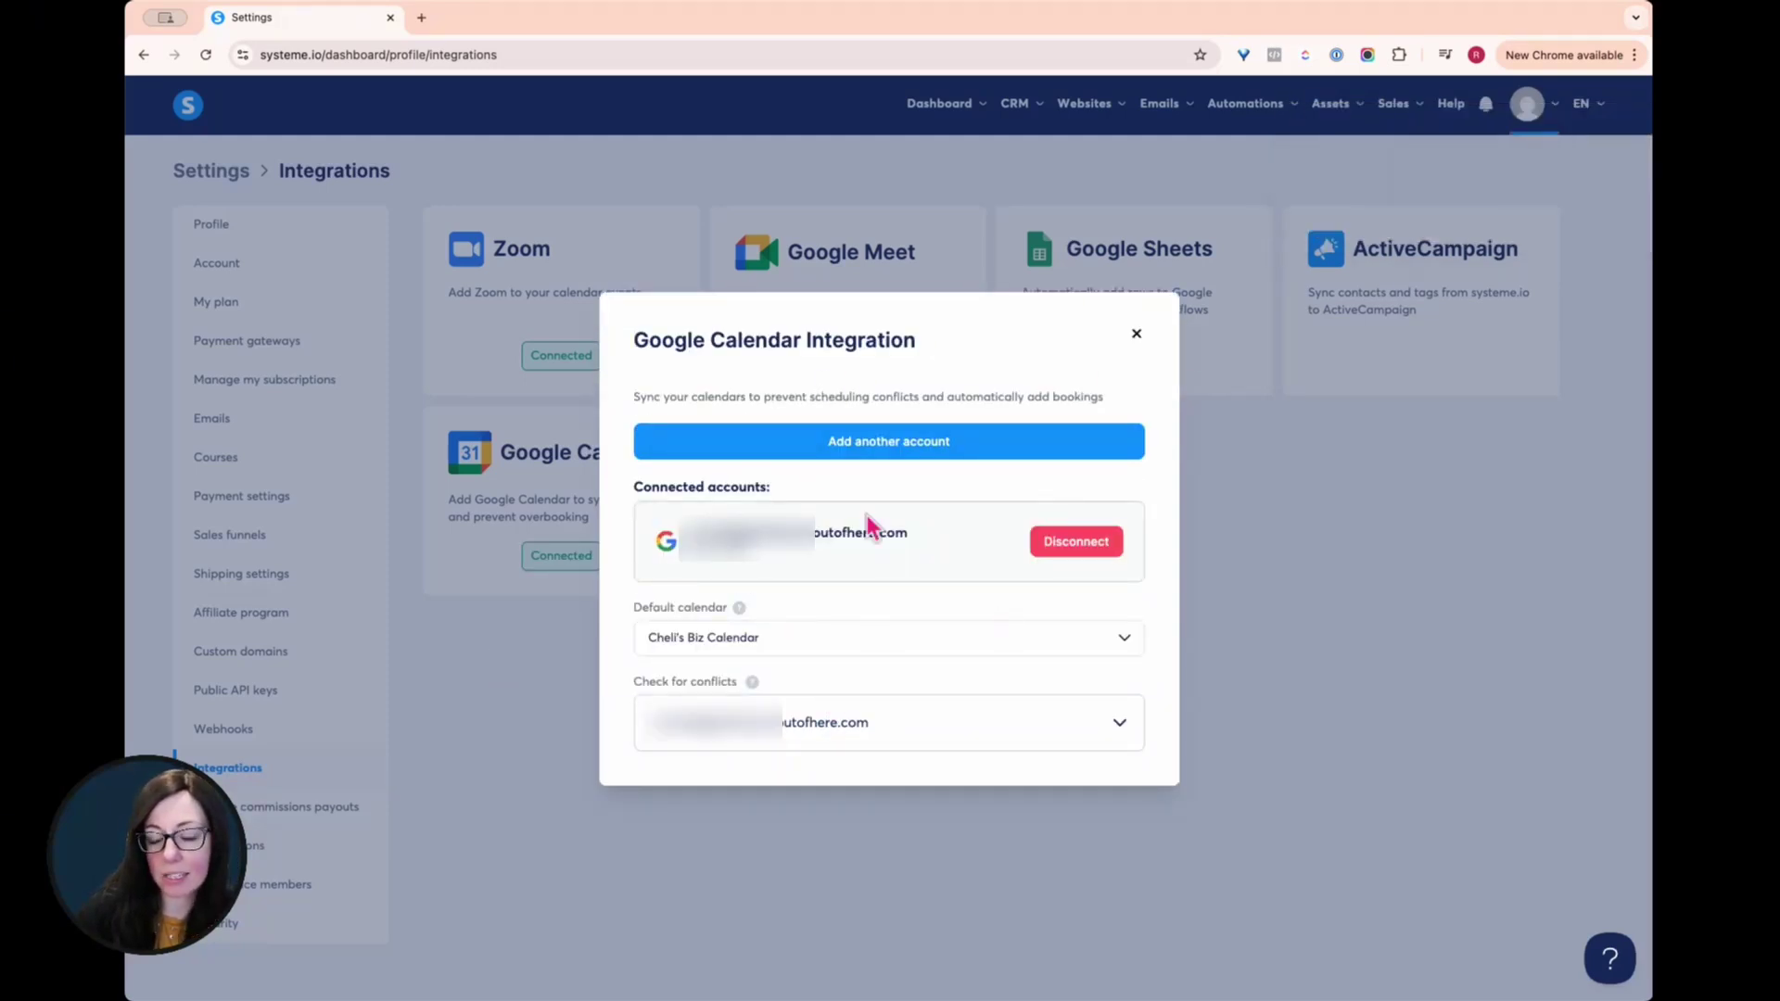
drag(697, 535, 916, 545)
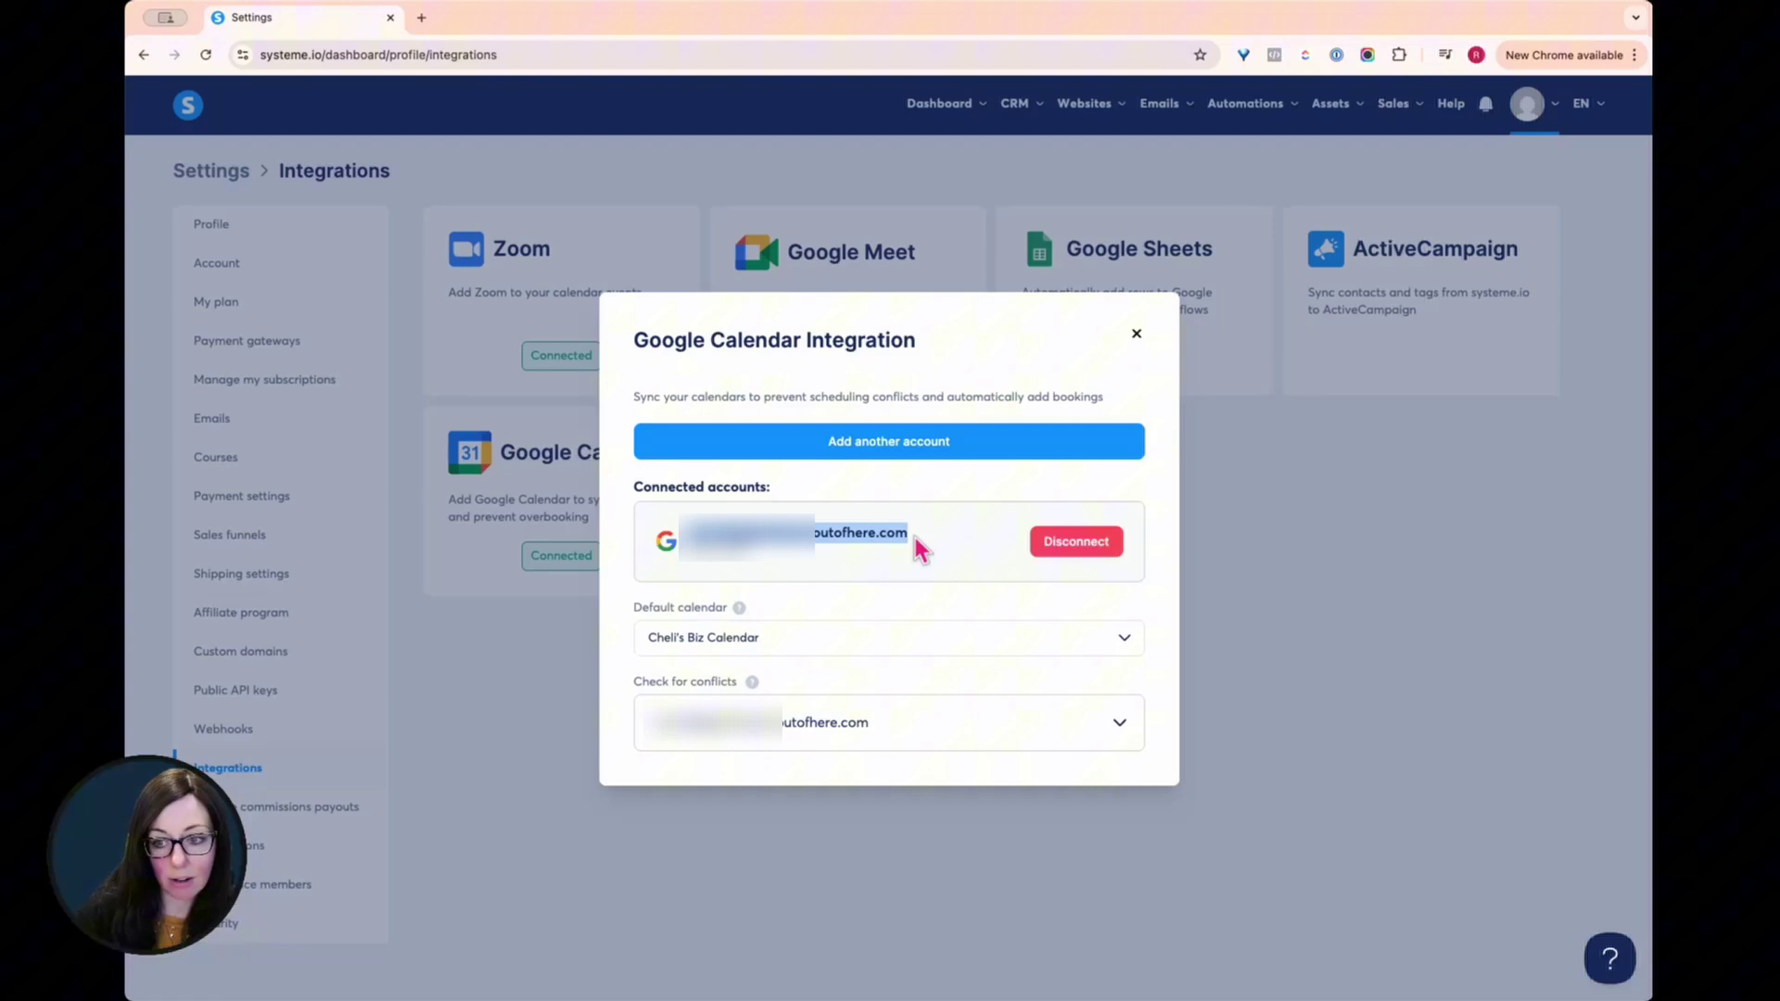
- Include Simple Systems Society, Personal Schedule, HoneyBook, coaching and business calendars in conflict checks, then close
click(918, 731)
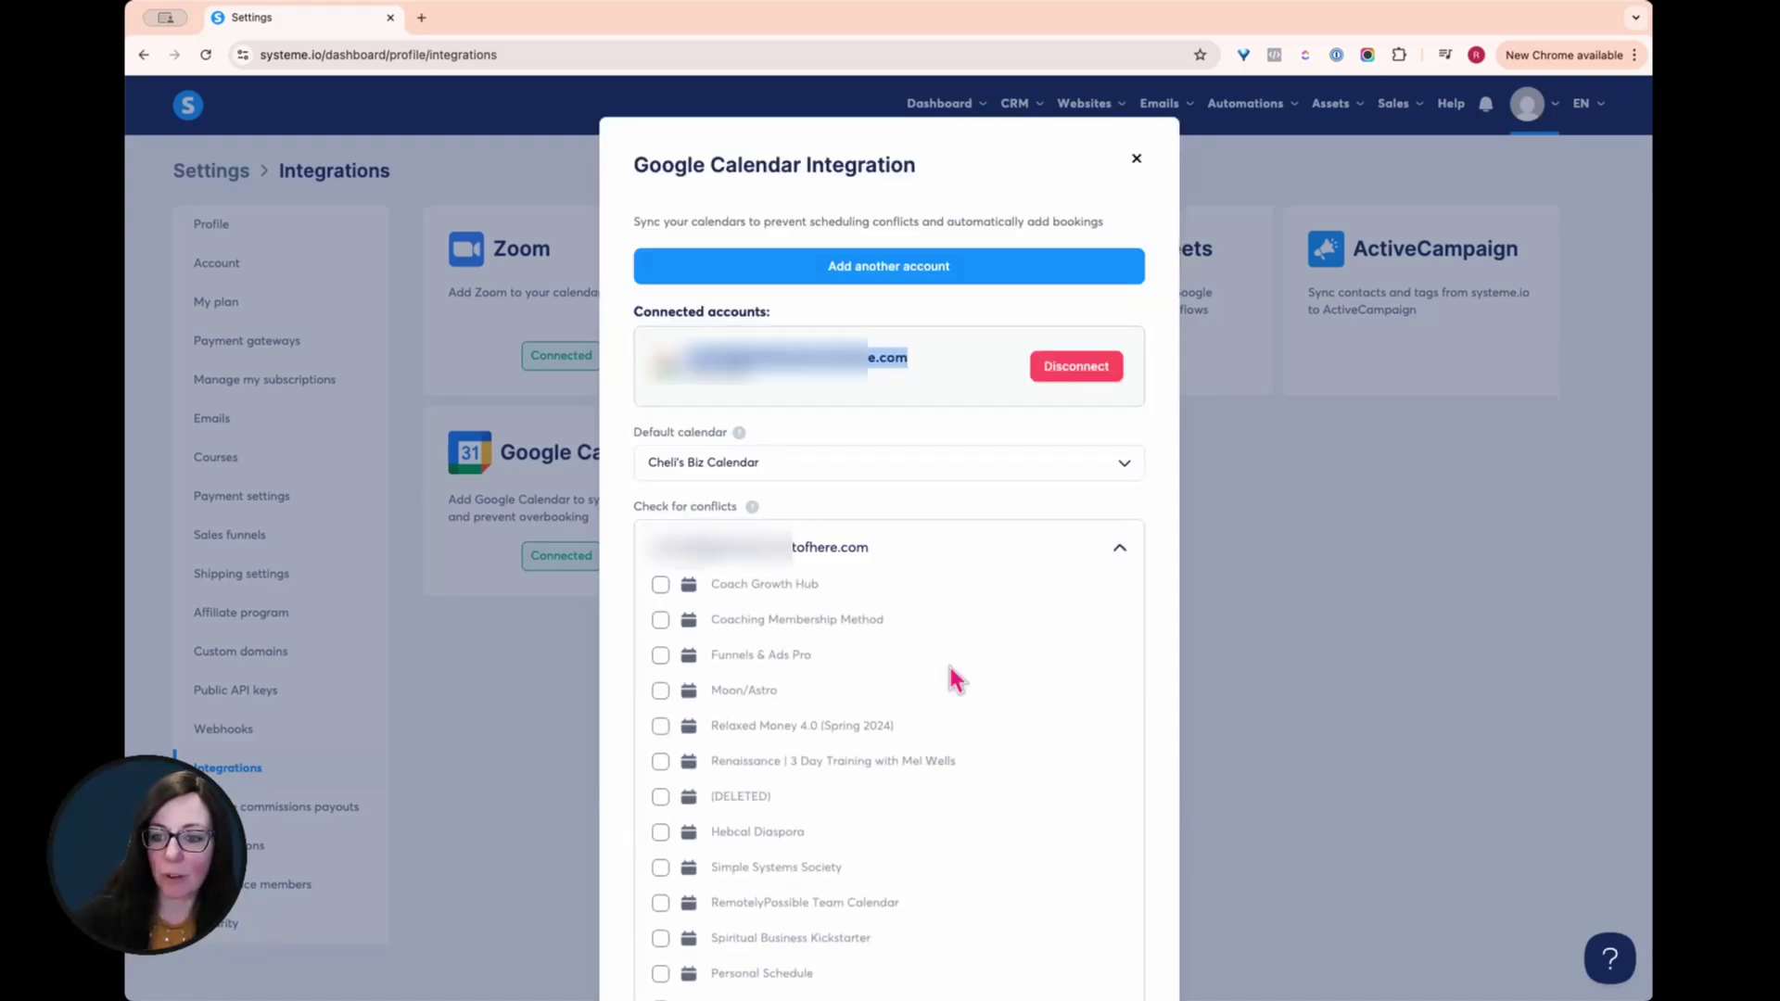
scroll(912, 595, down, 3)
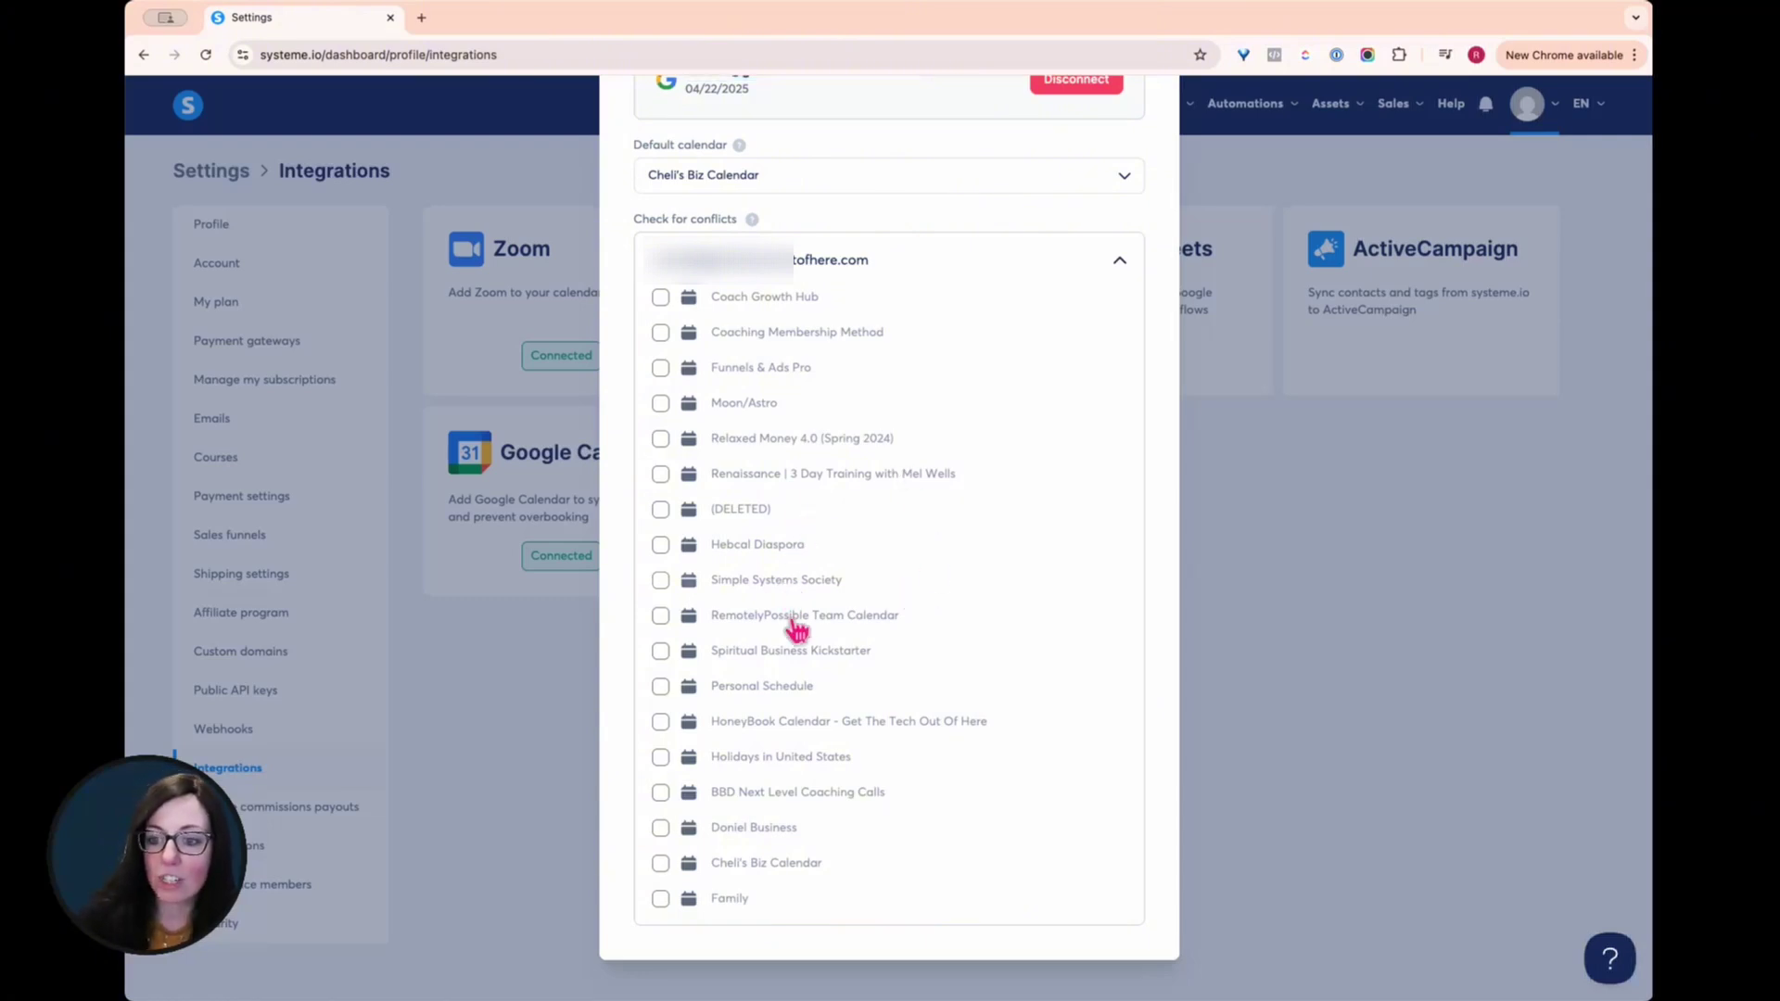
click(753, 581)
click(771, 621)
click(761, 693)
click(758, 727)
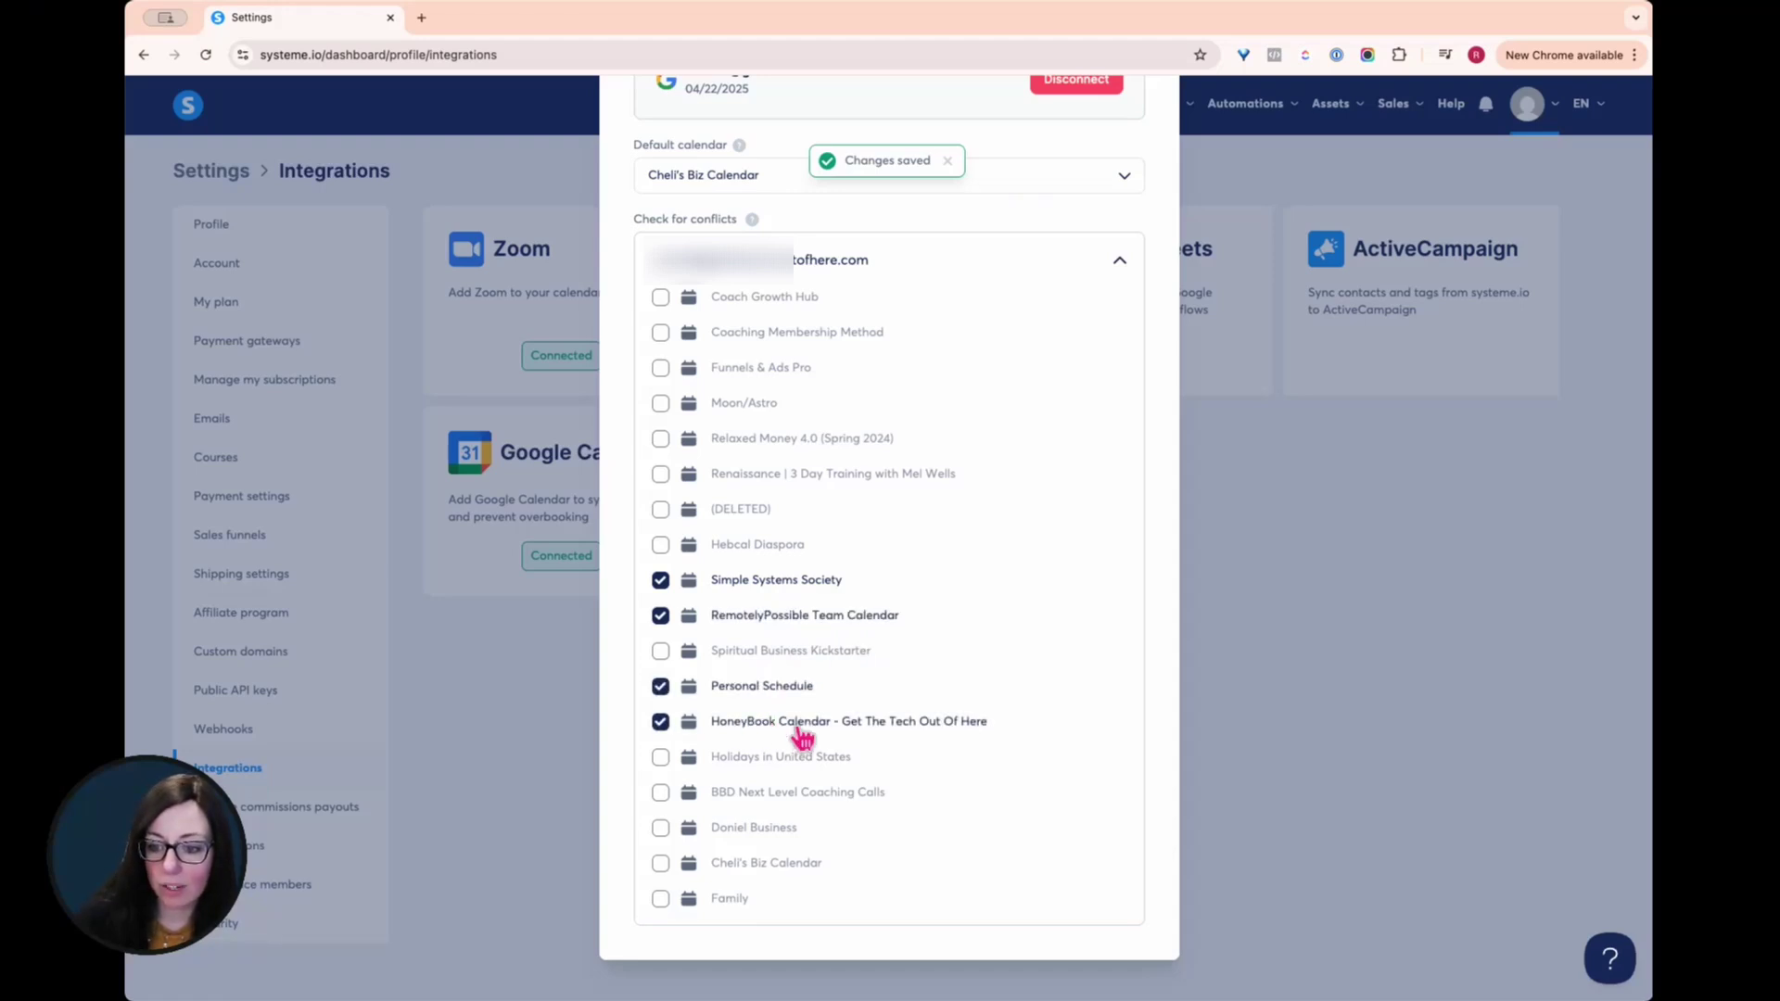
click(777, 826)
click(777, 795)
click(777, 867)
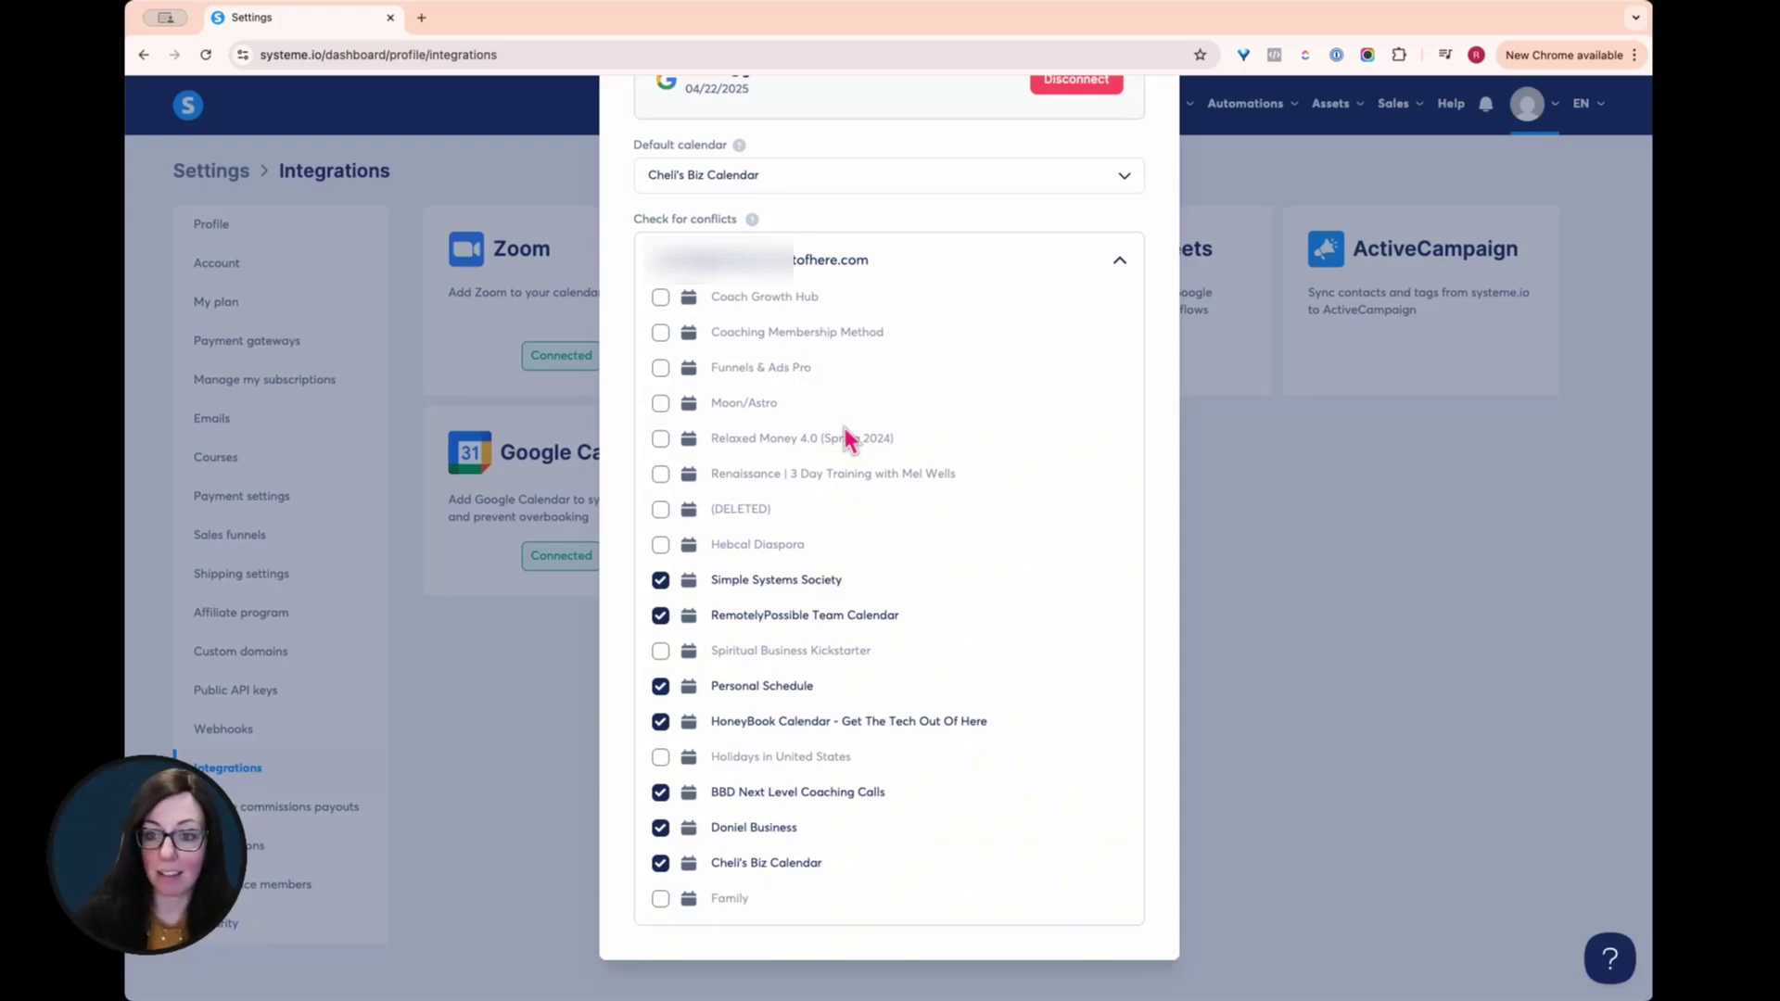
scroll(955, 530, up, 5)
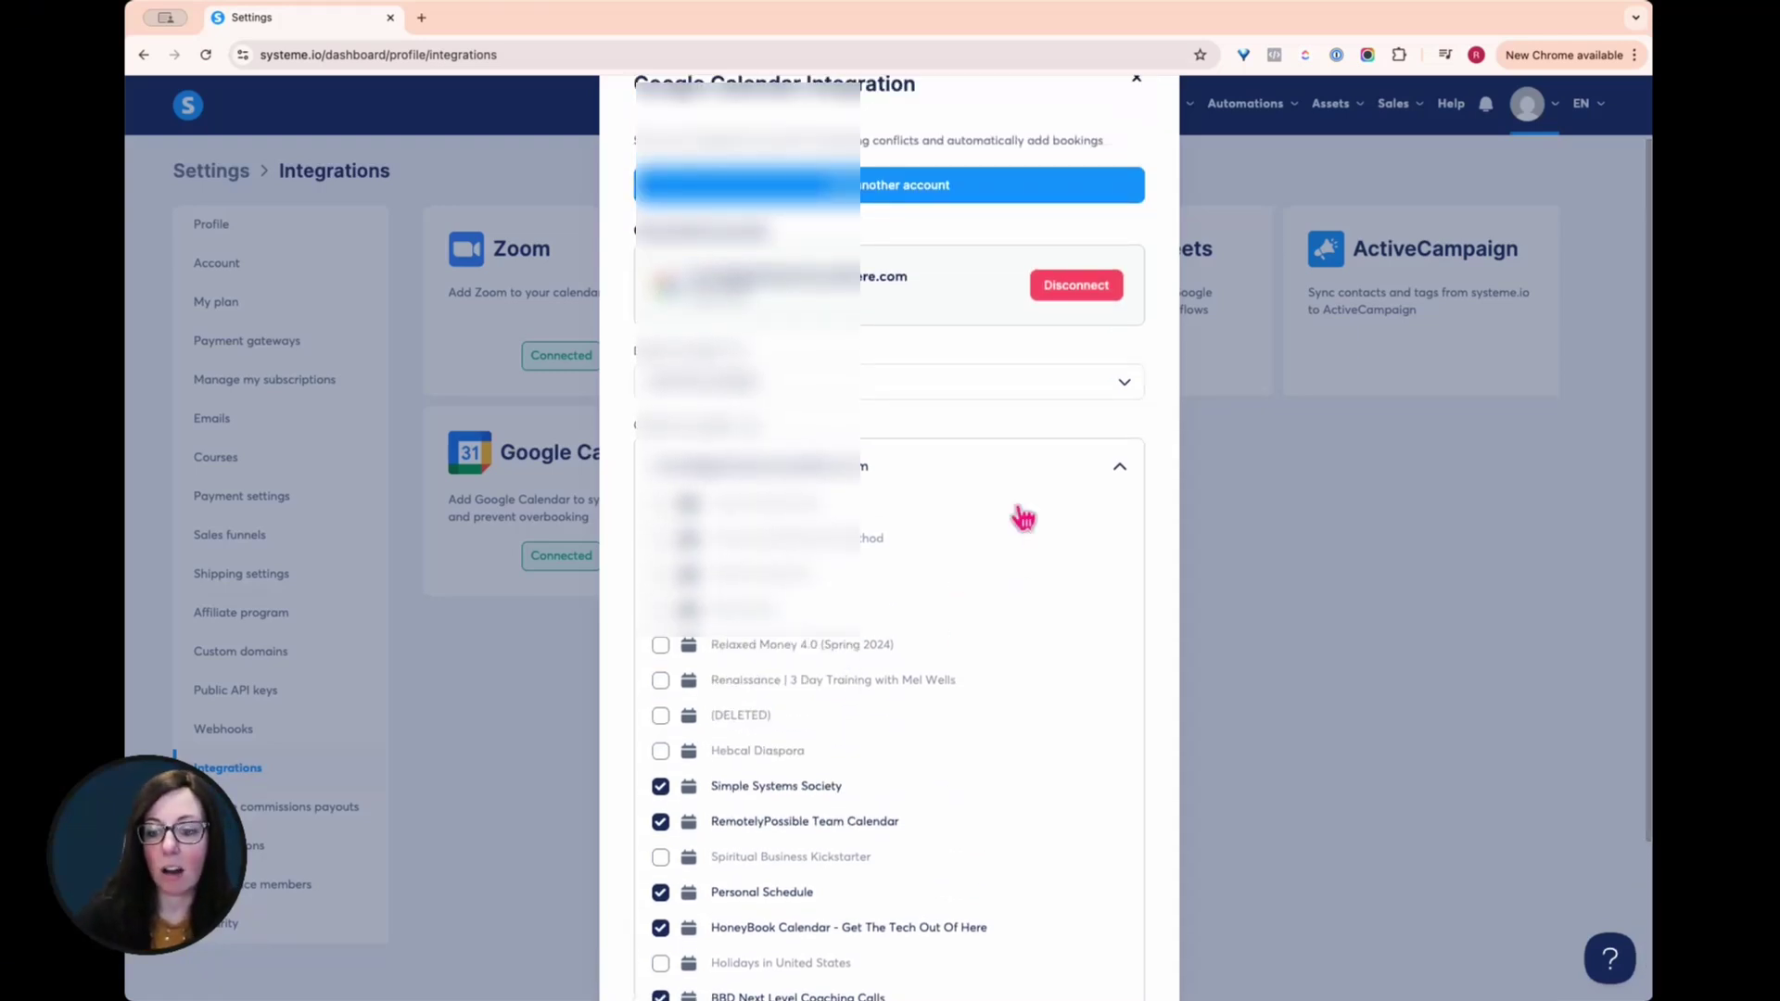
scroll(1024, 517, up, 2)
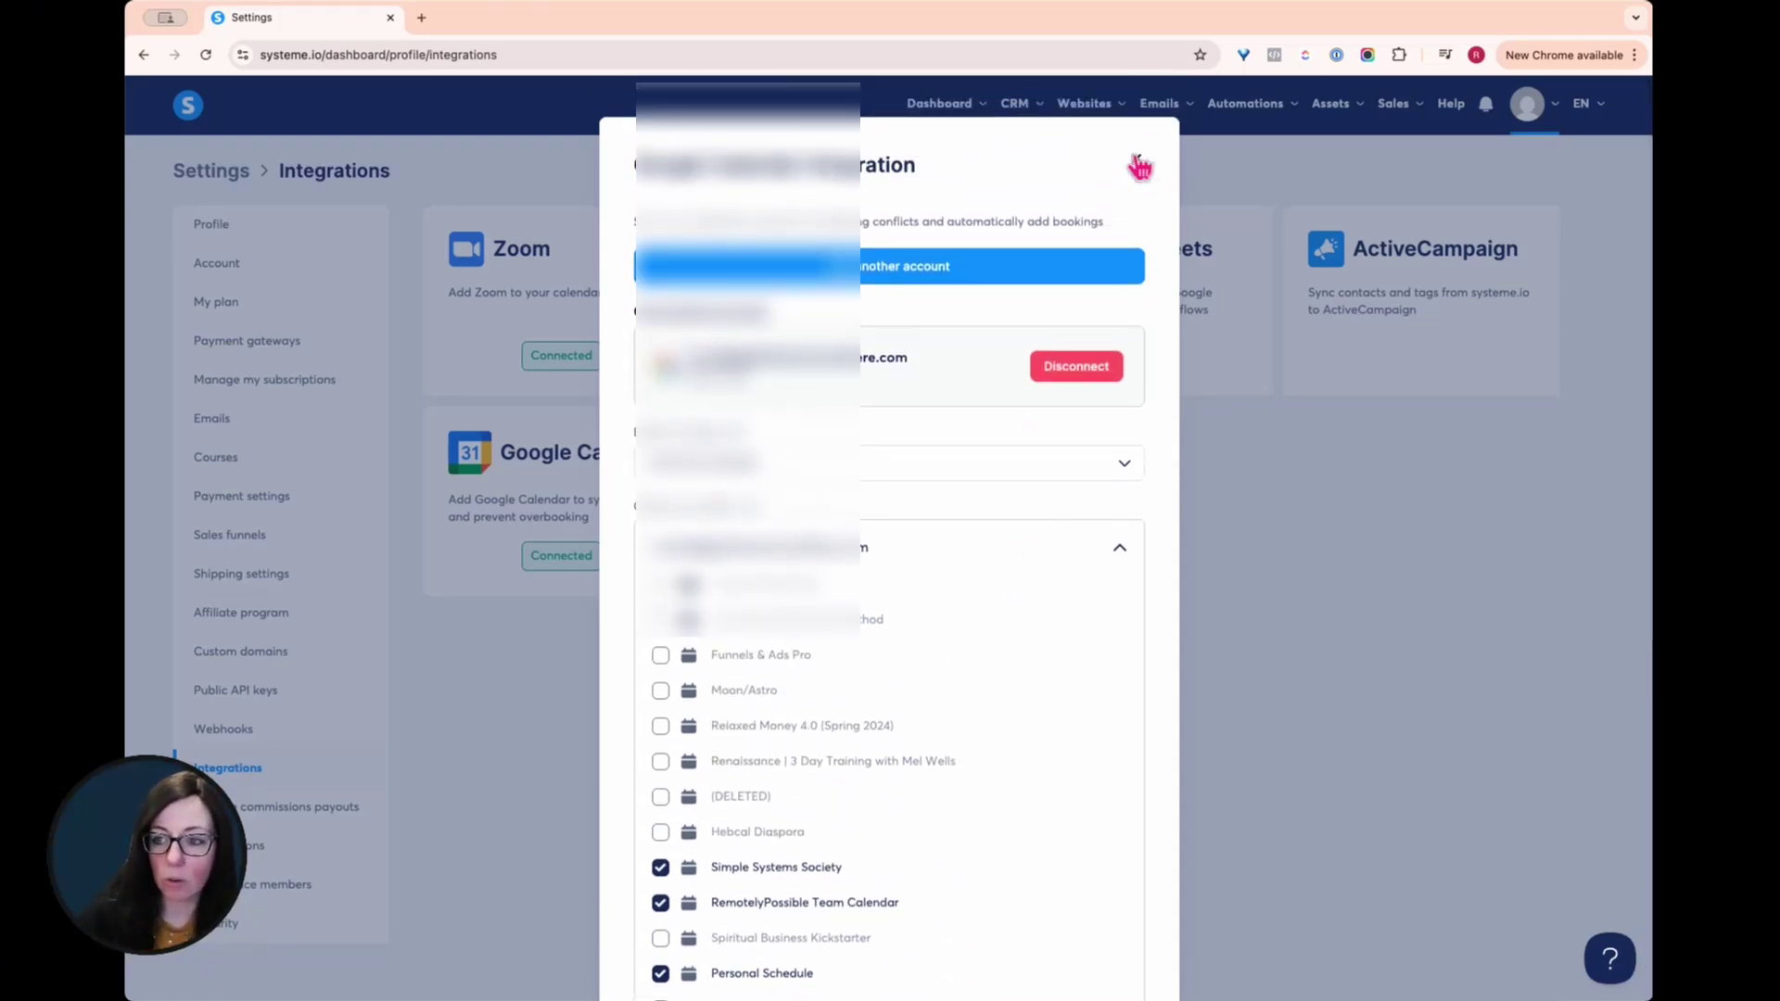
click(1139, 165)
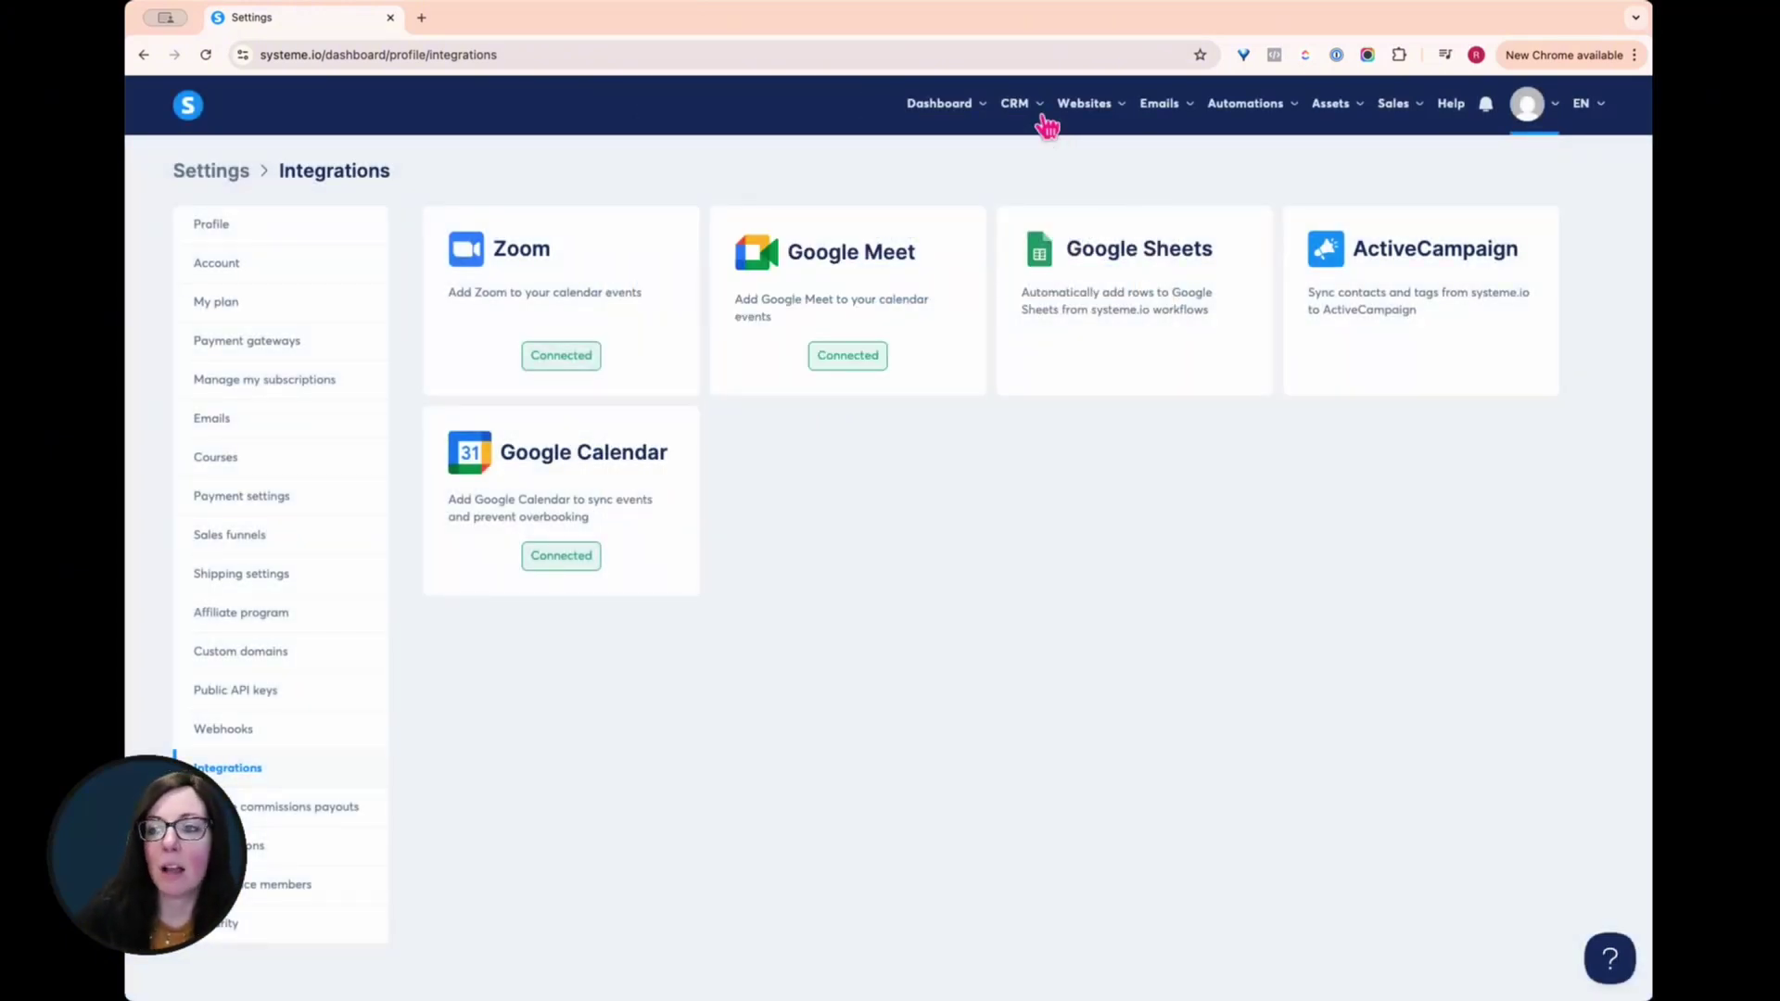
- Create a new calendar event named Discovery Call
mouse_move(1027, 111)
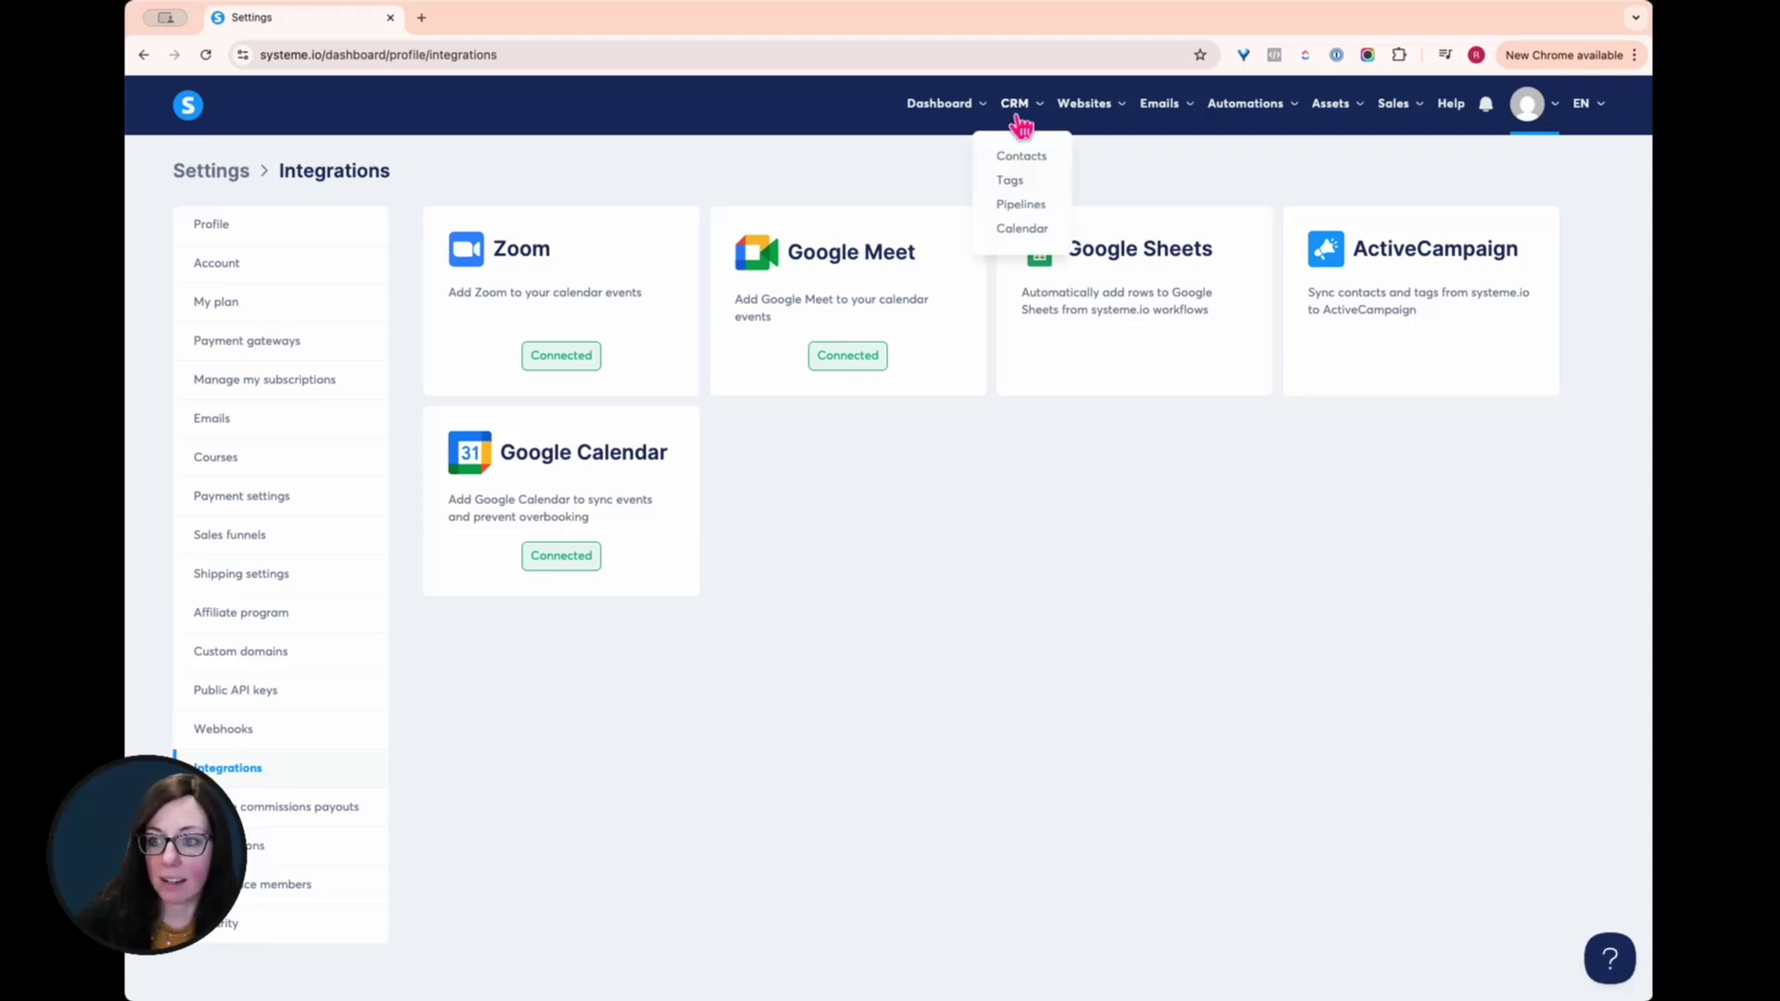
click(1022, 229)
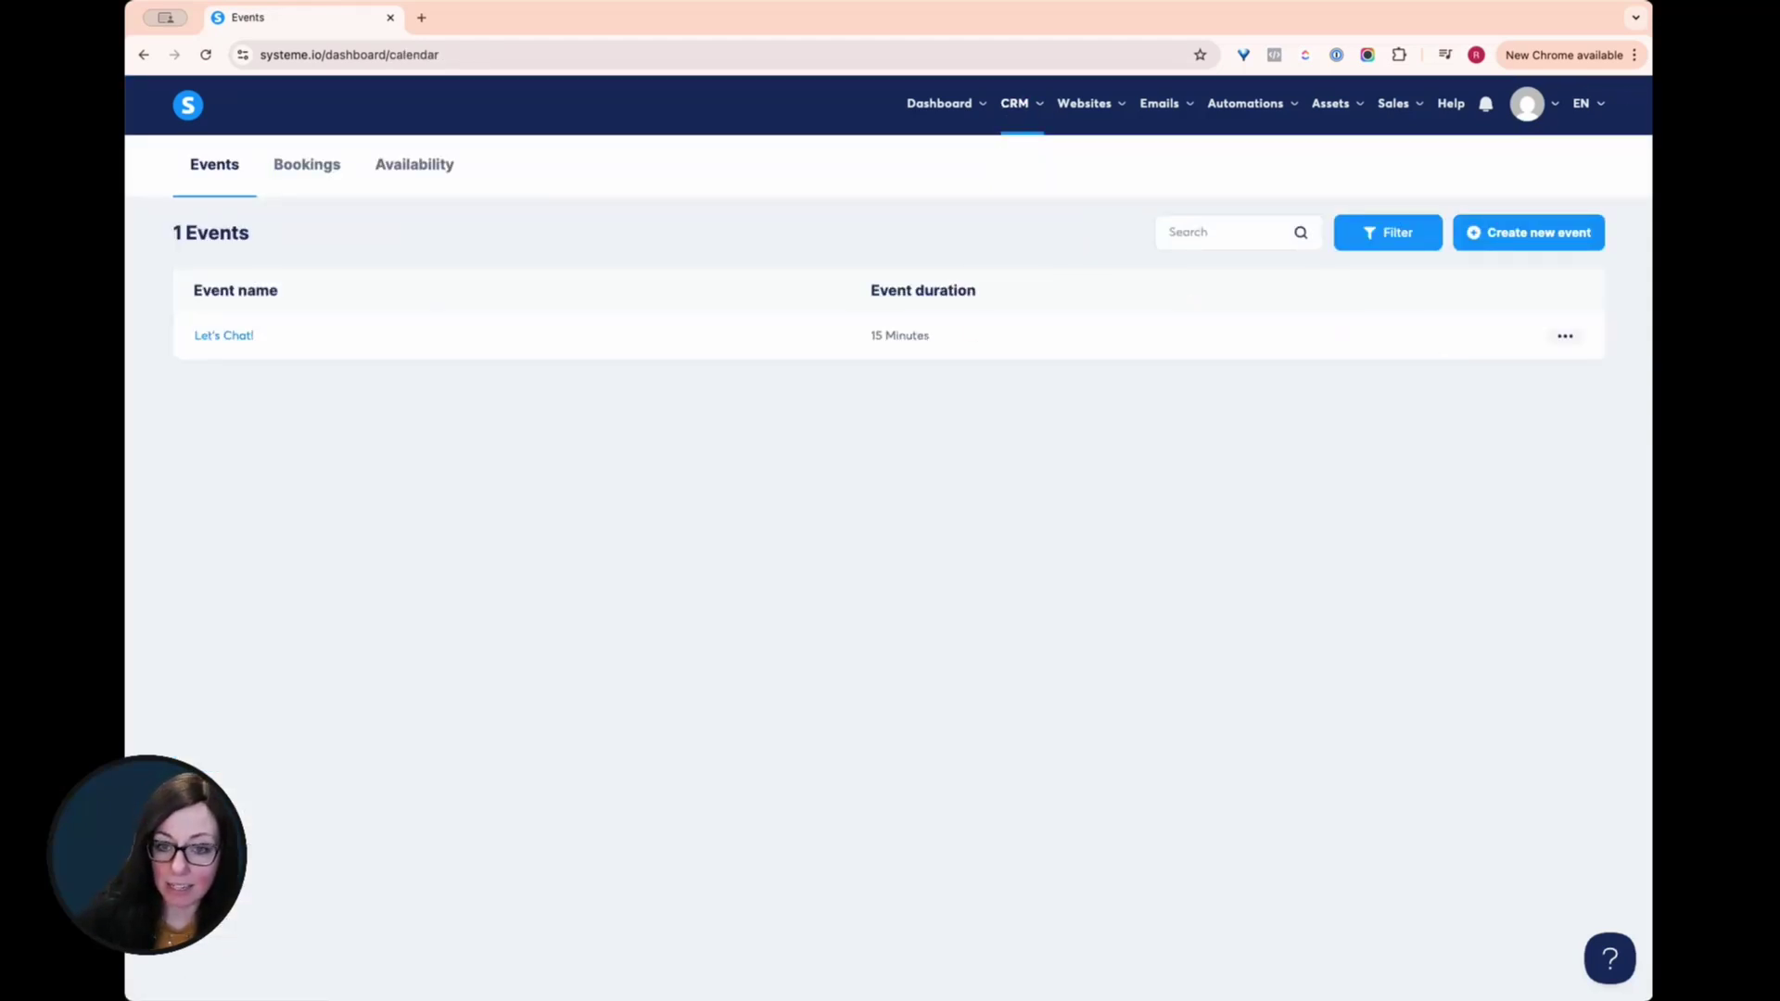
click(1568, 240)
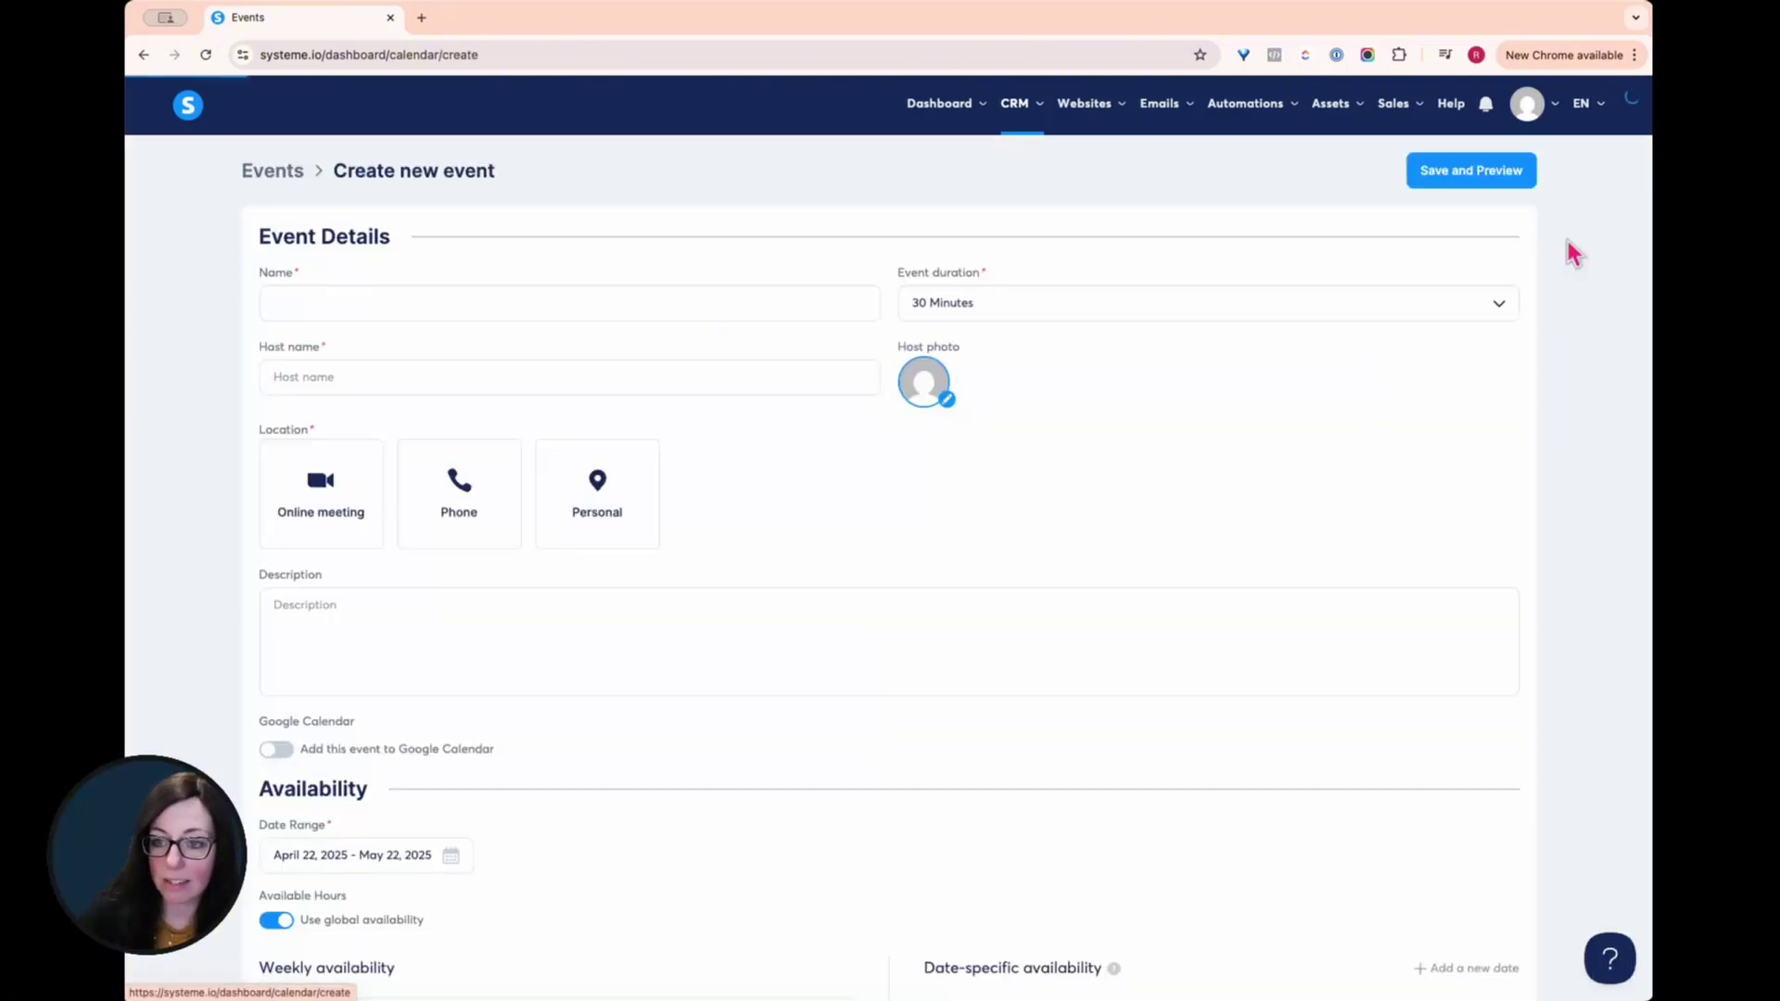
click(654, 306)
text(Discovery Call)
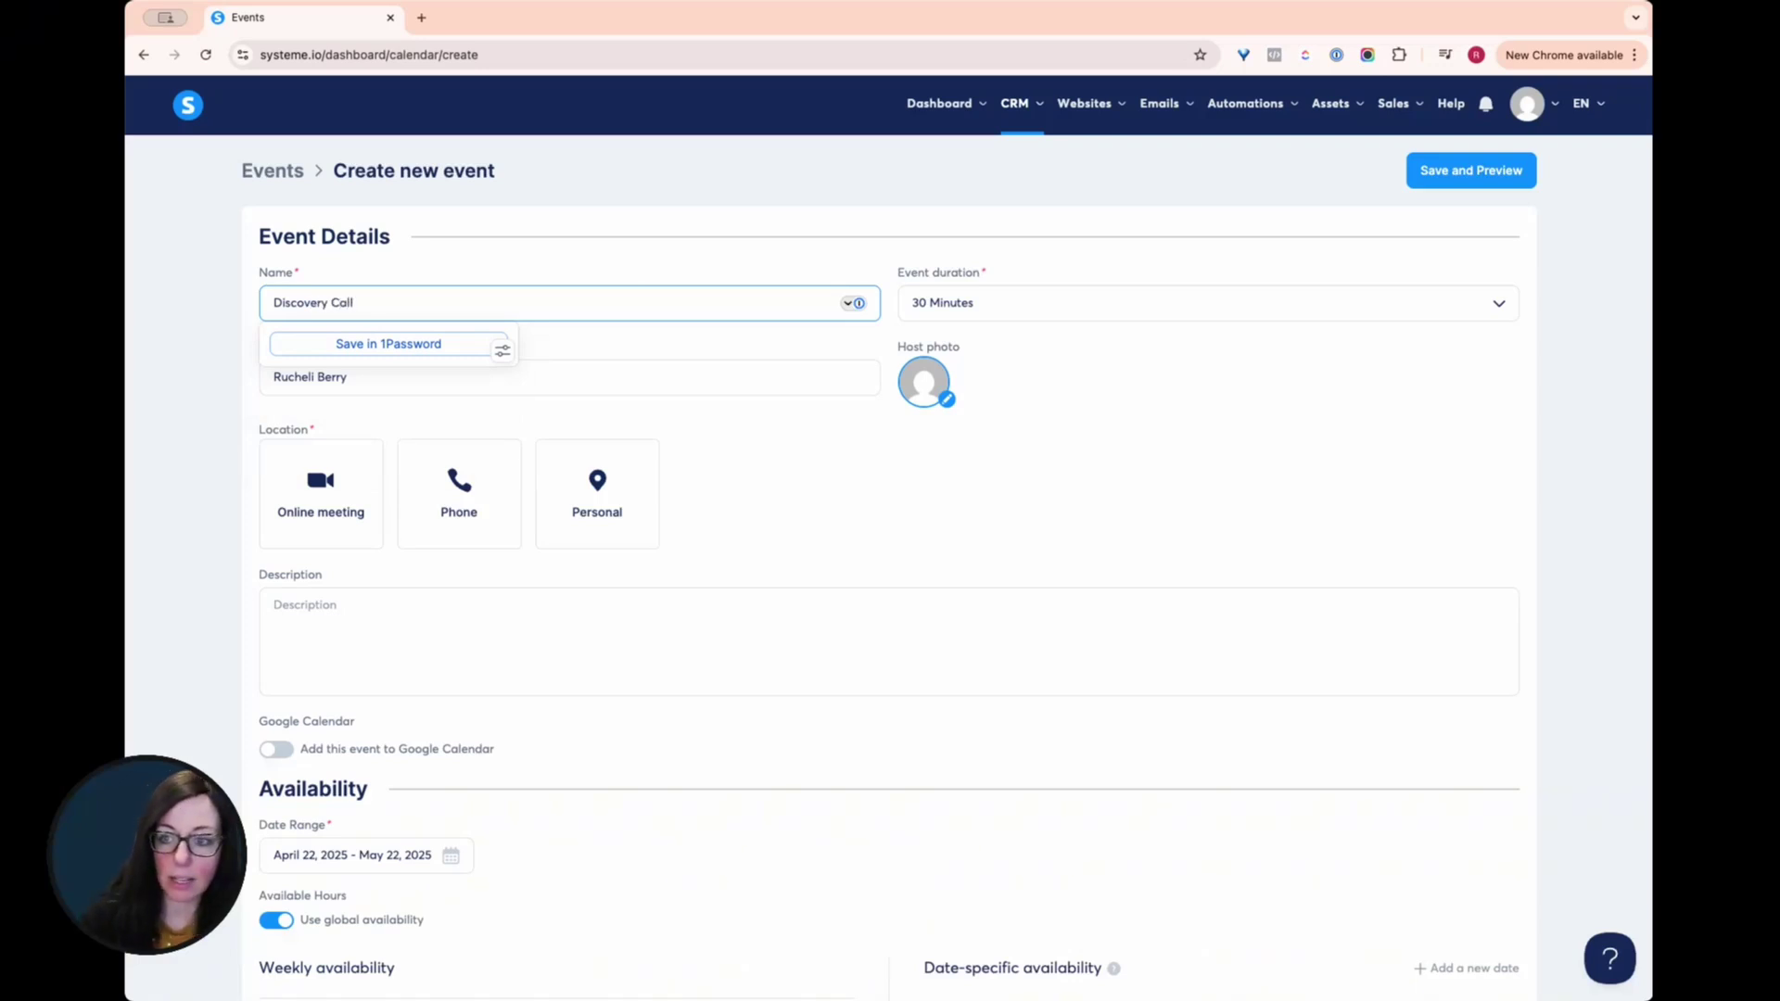
- Keep the 30-minute duration and save a Zoom online meeting as the location
click(1027, 303)
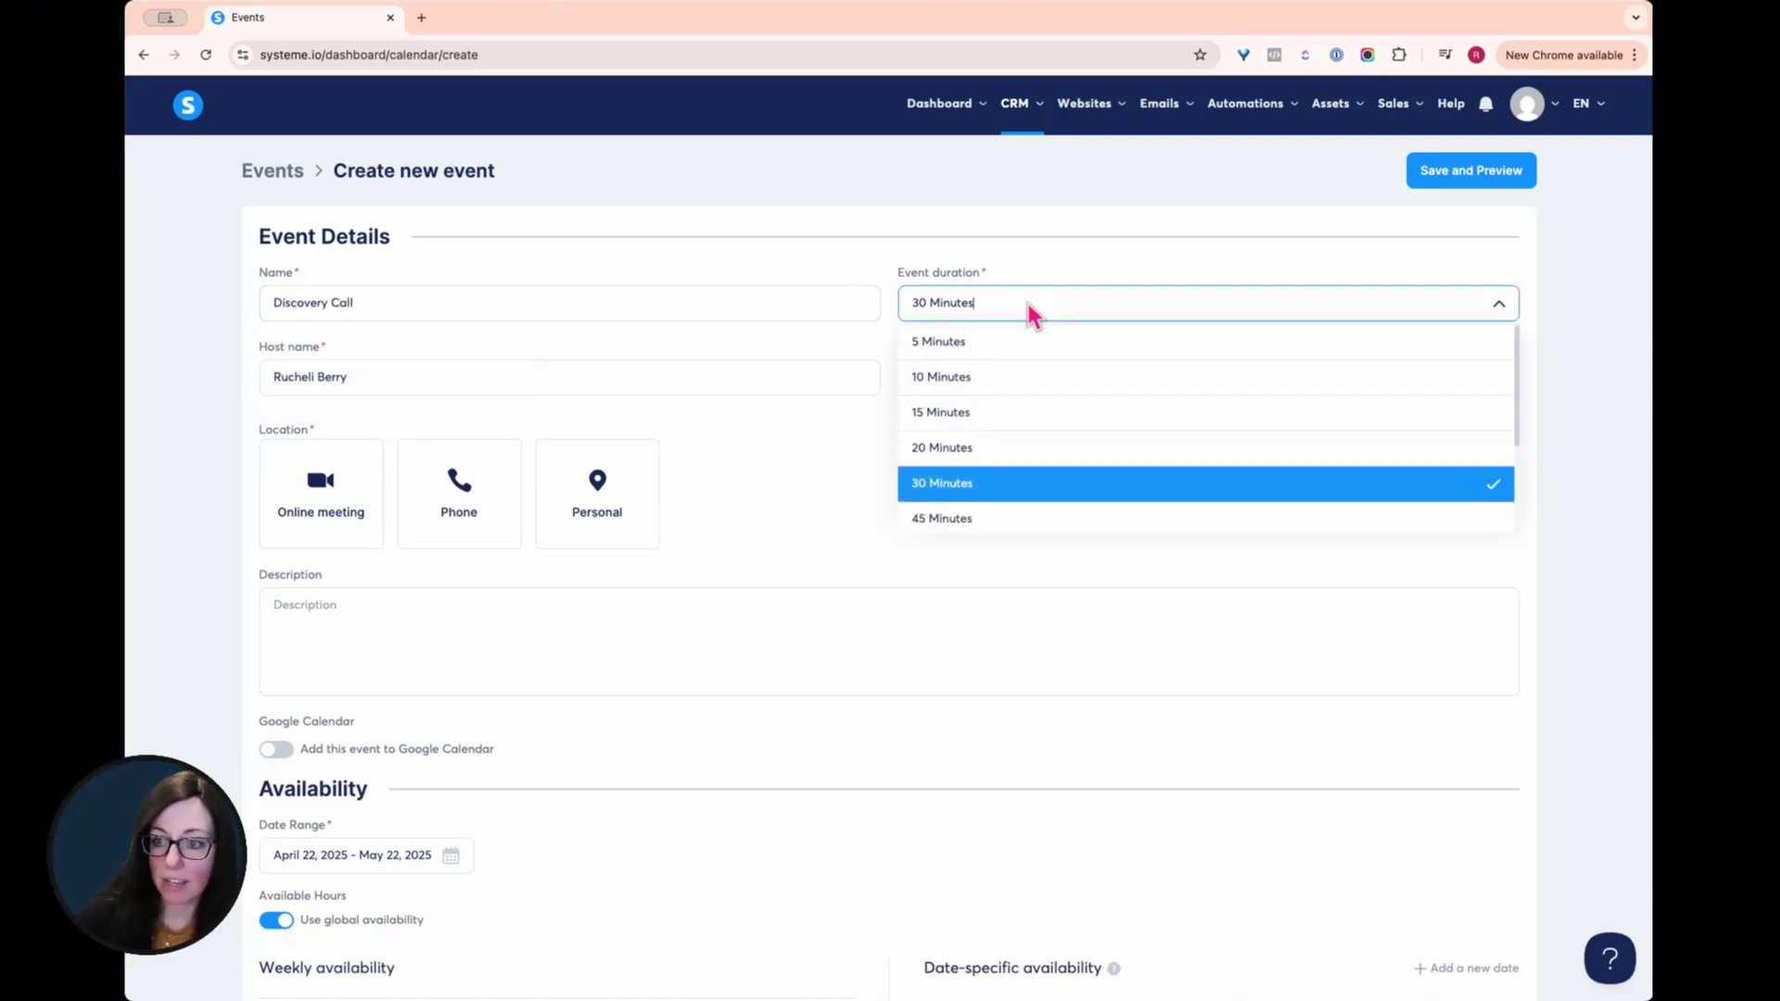
click(1224, 572)
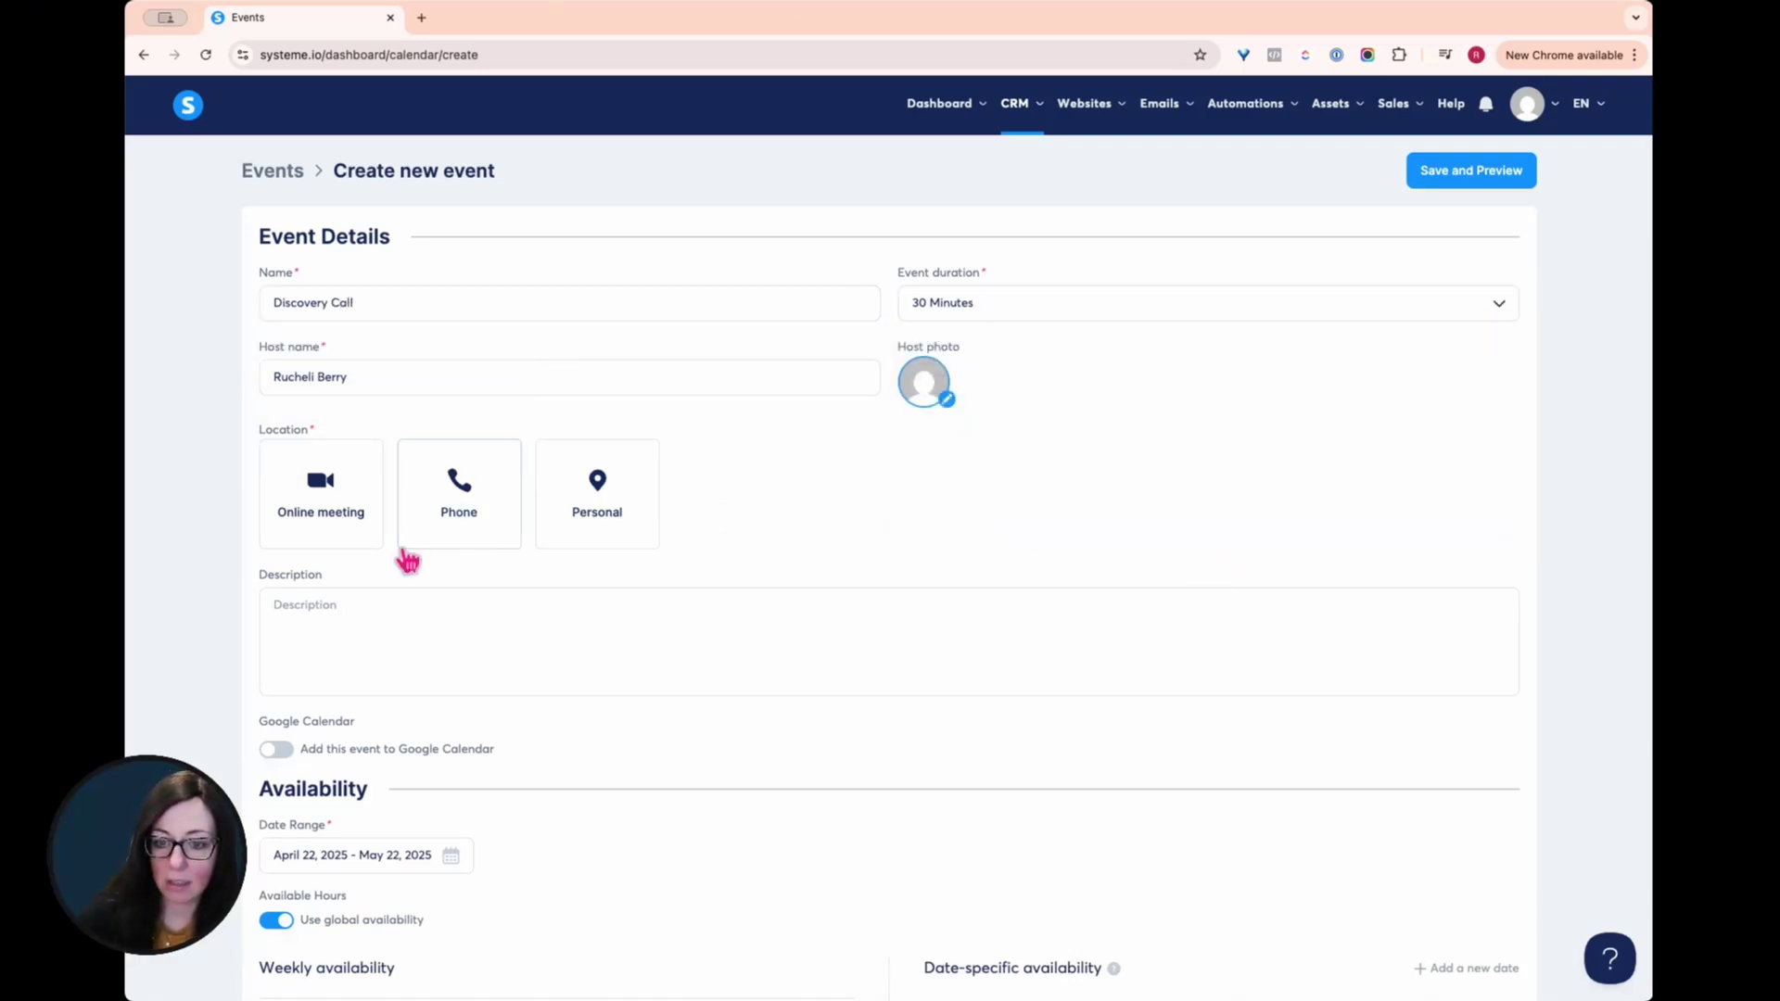
click(295, 492)
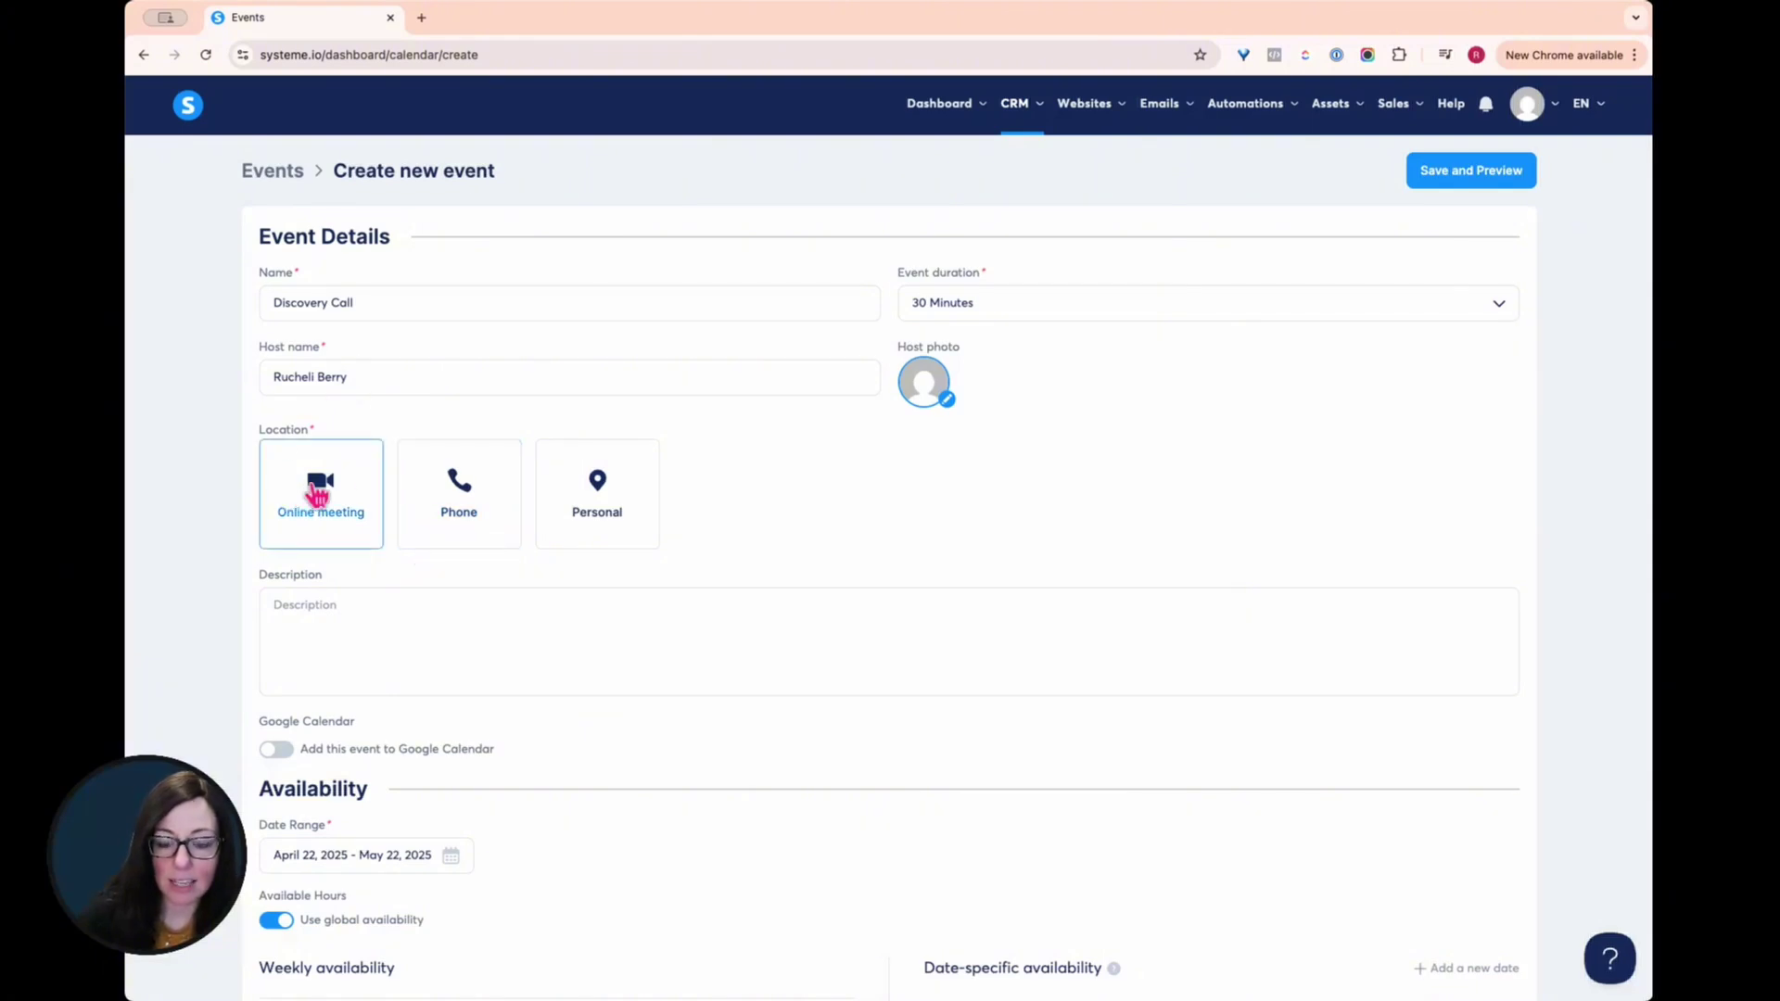
click(333, 499)
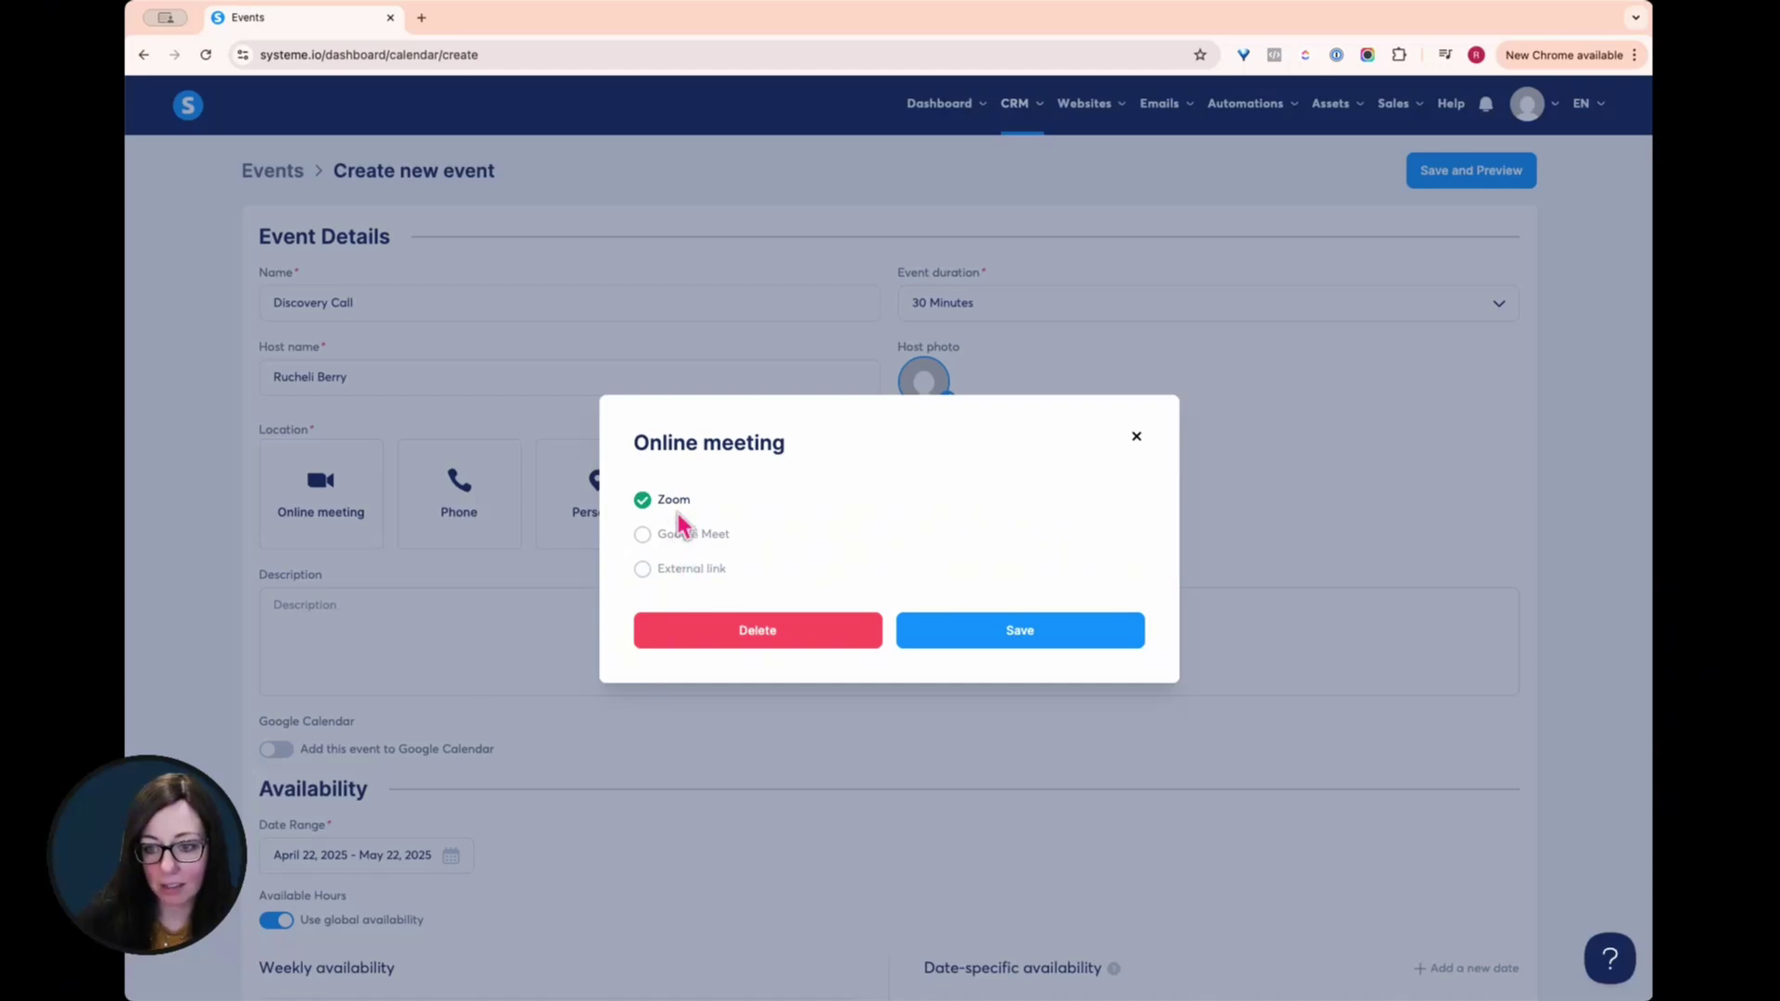
click(683, 535)
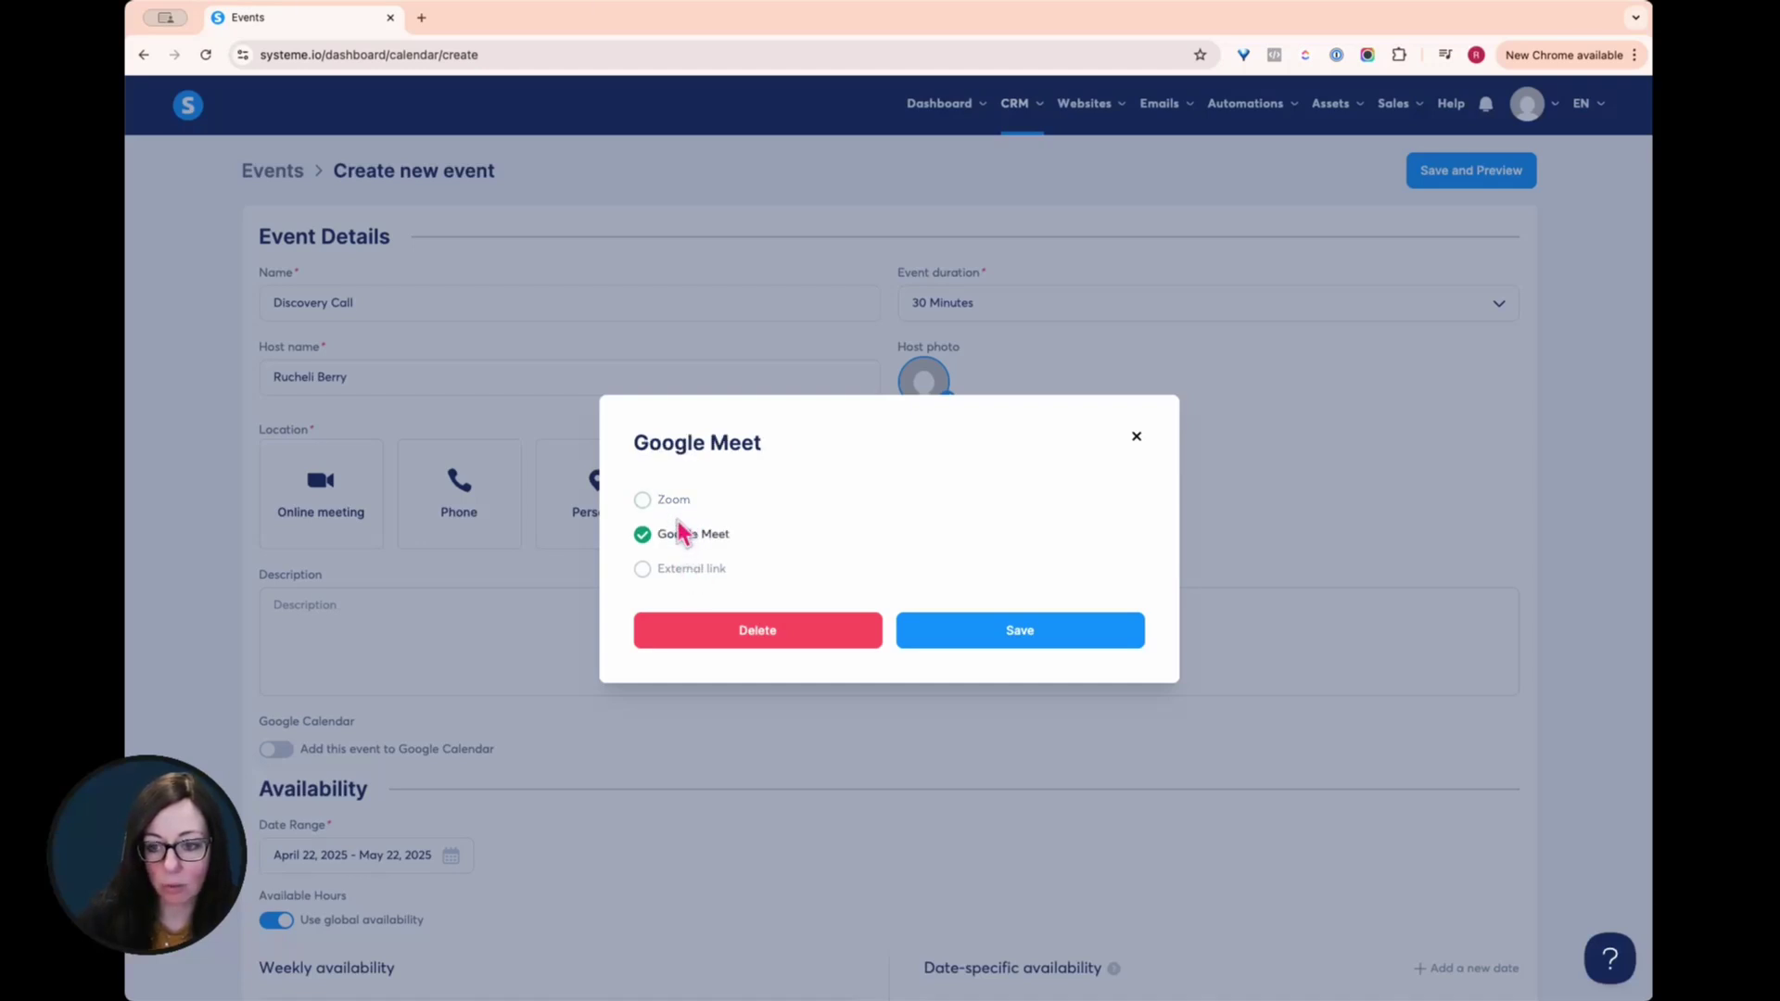
click(689, 571)
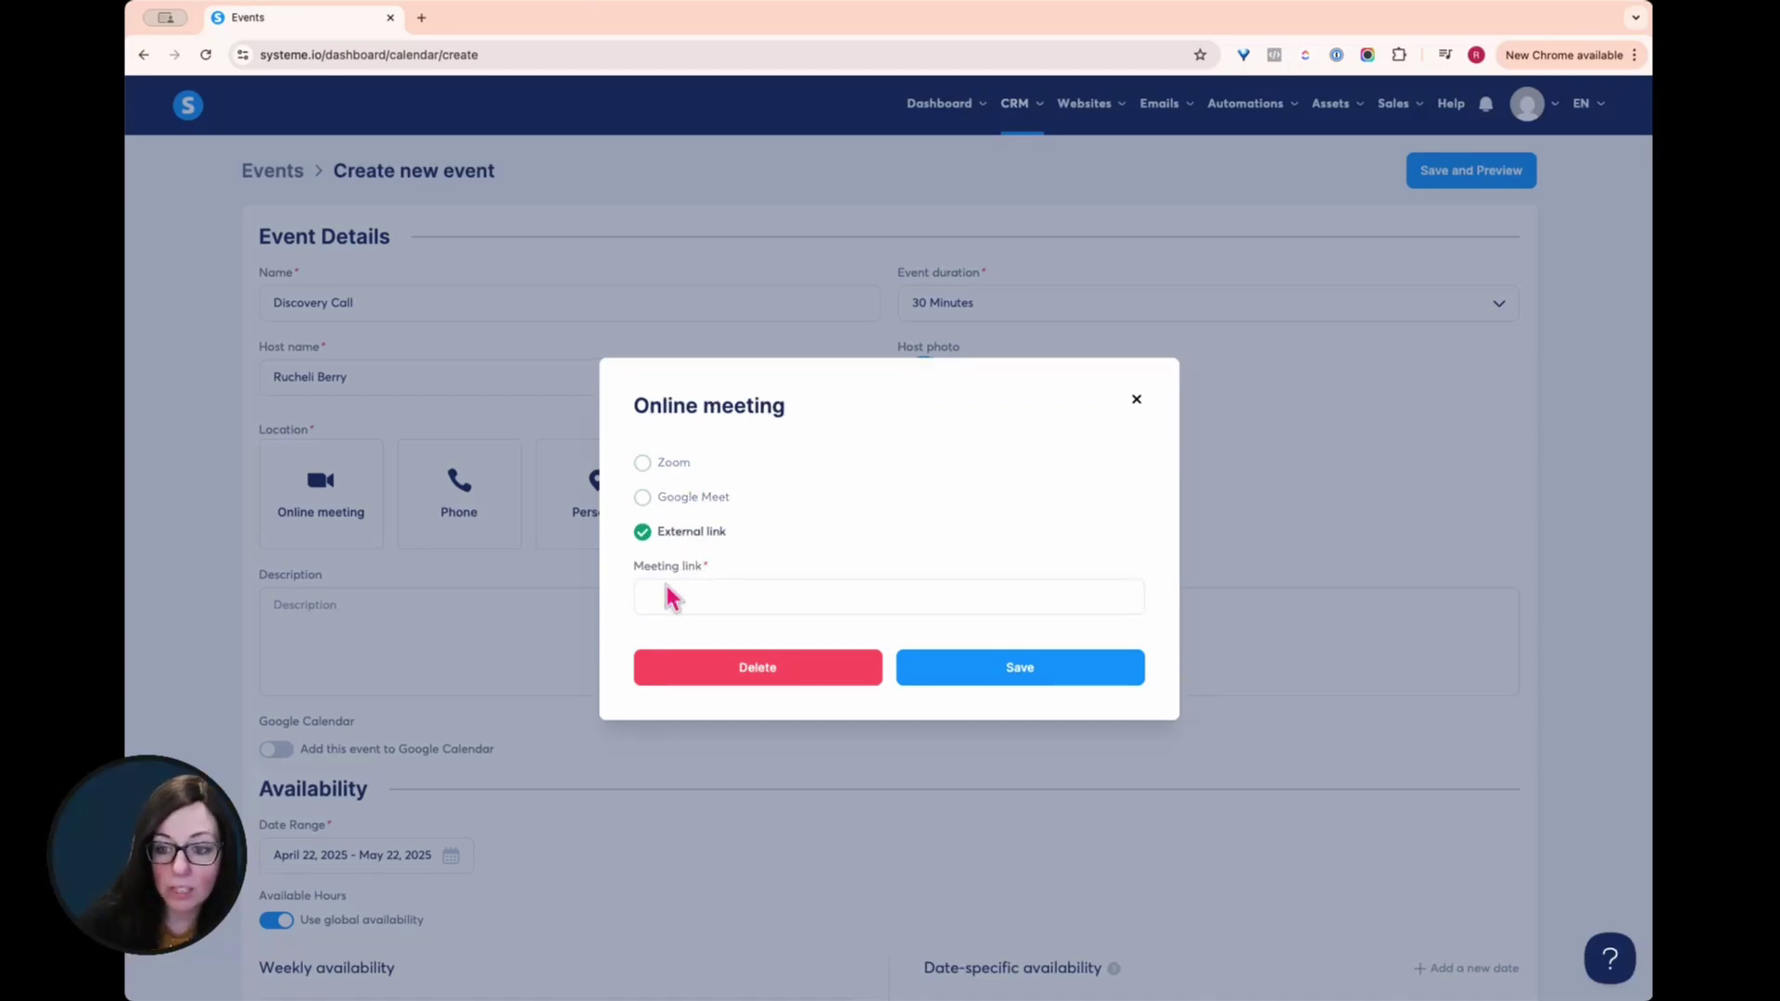
click(655, 596)
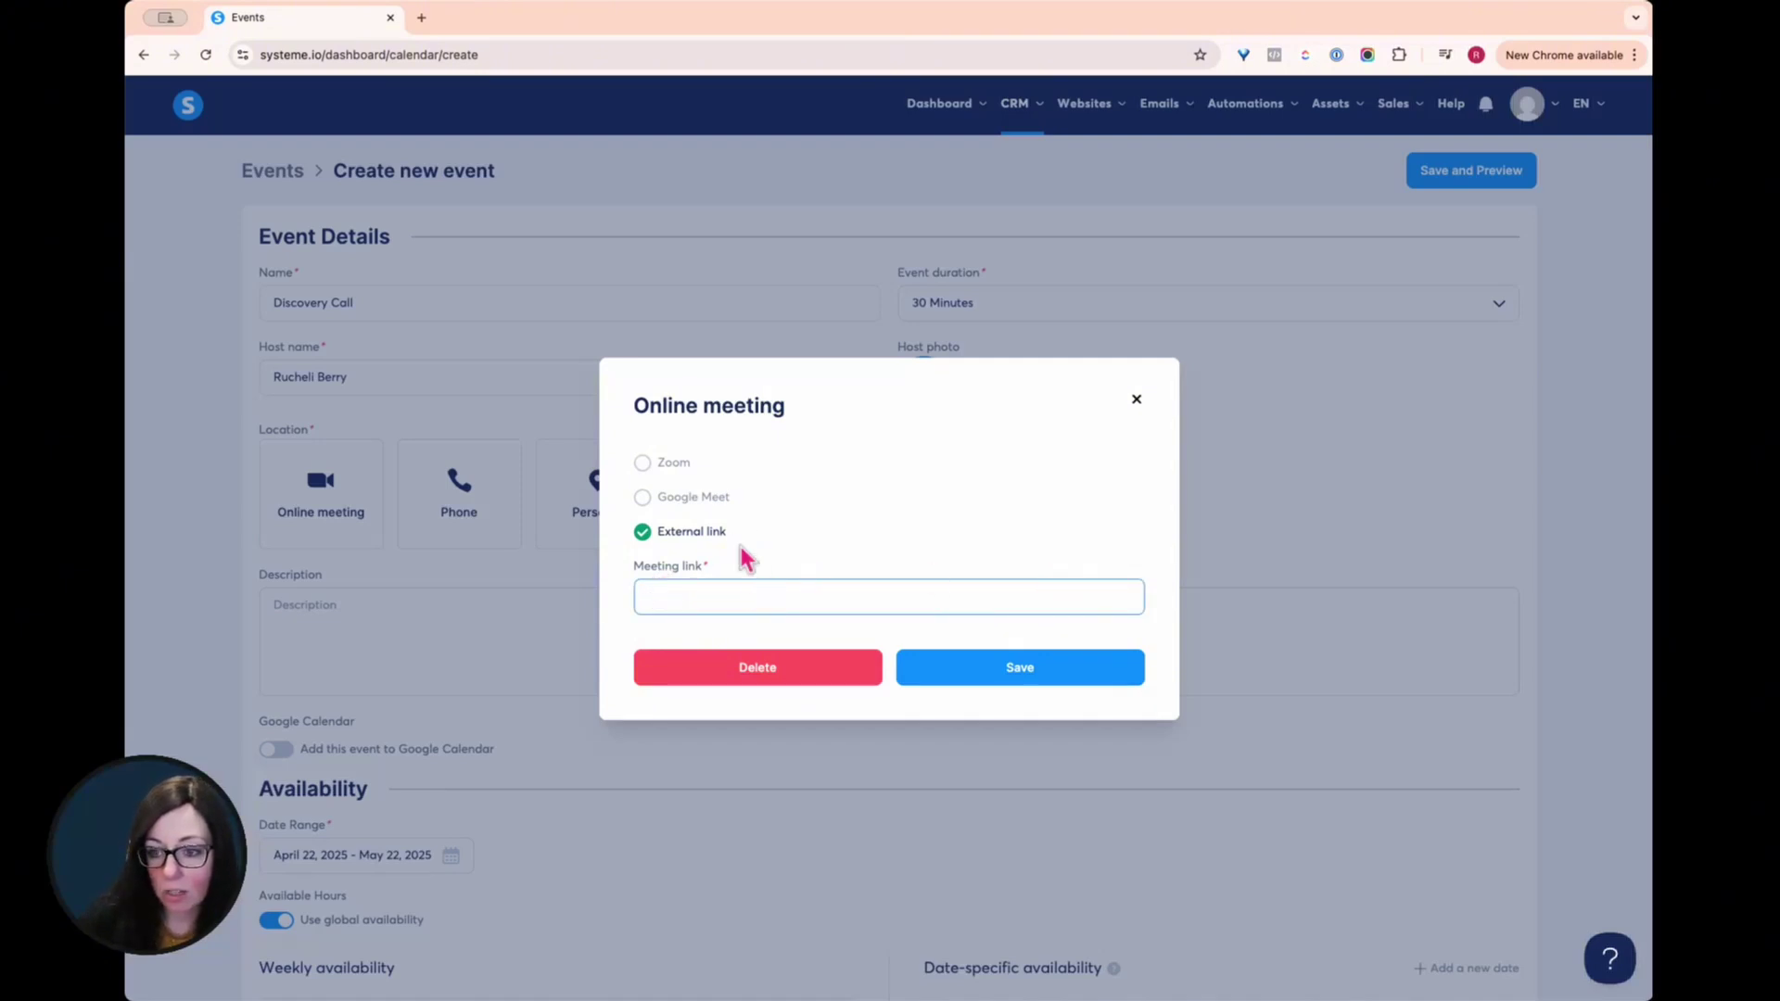
click(671, 465)
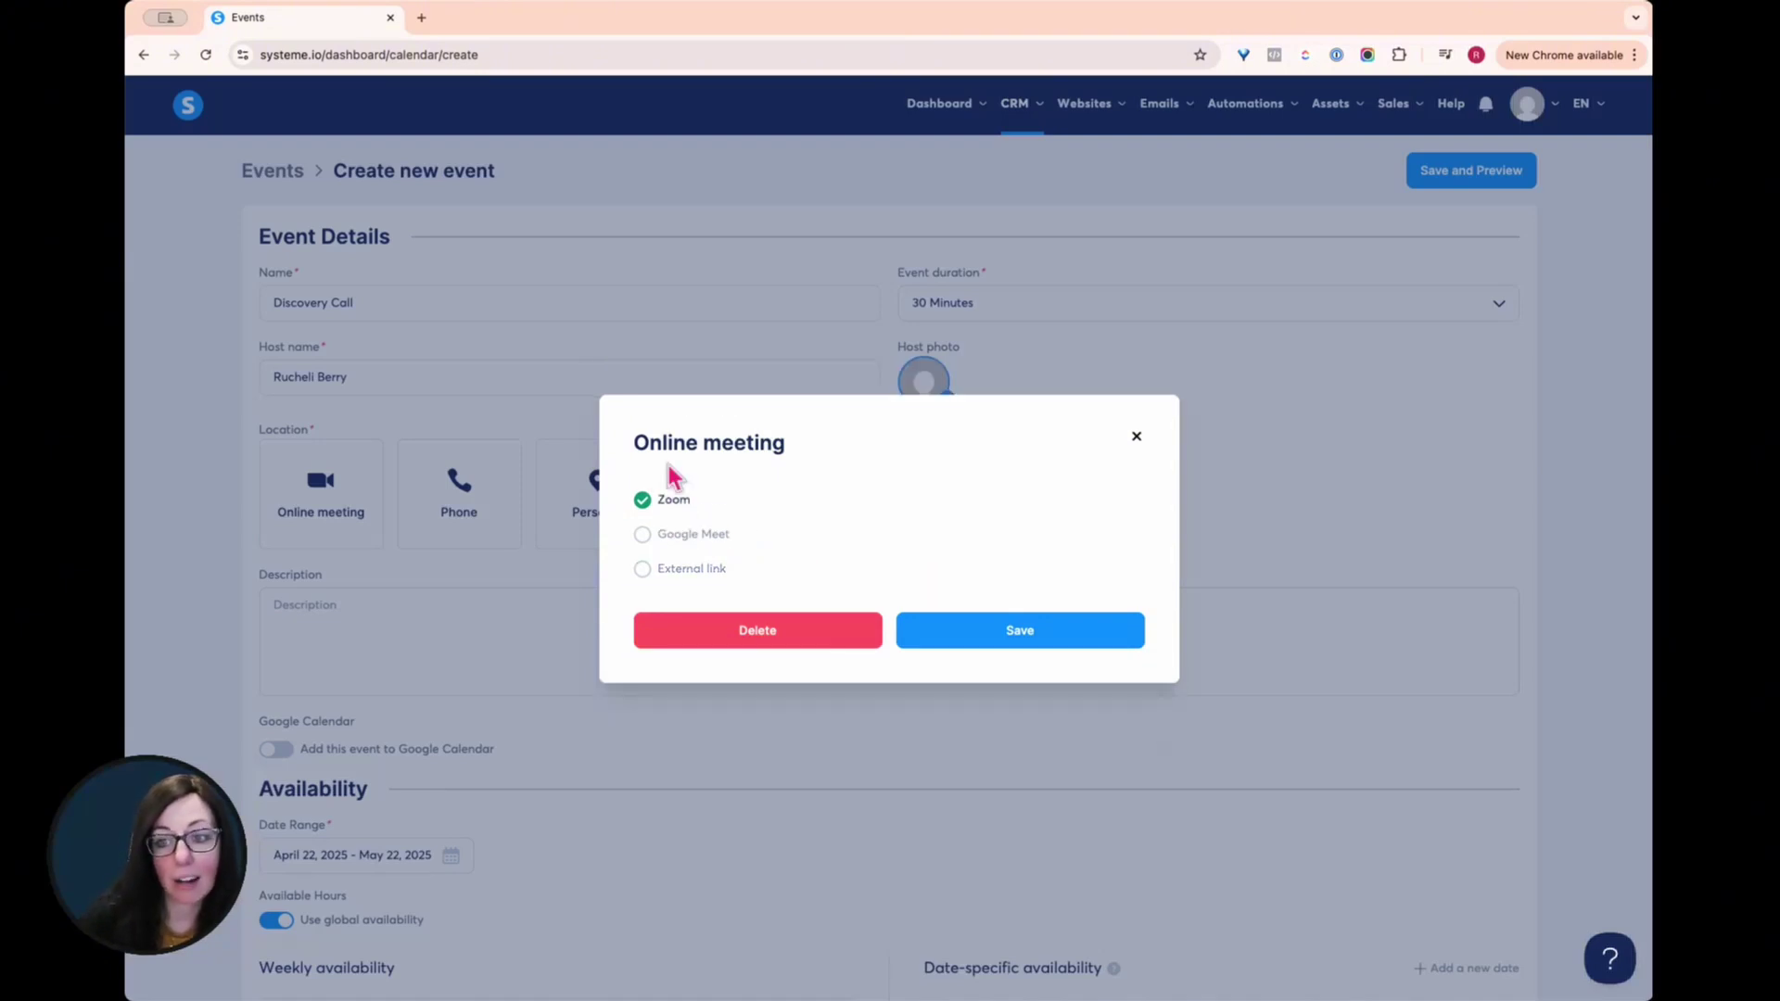
click(1037, 637)
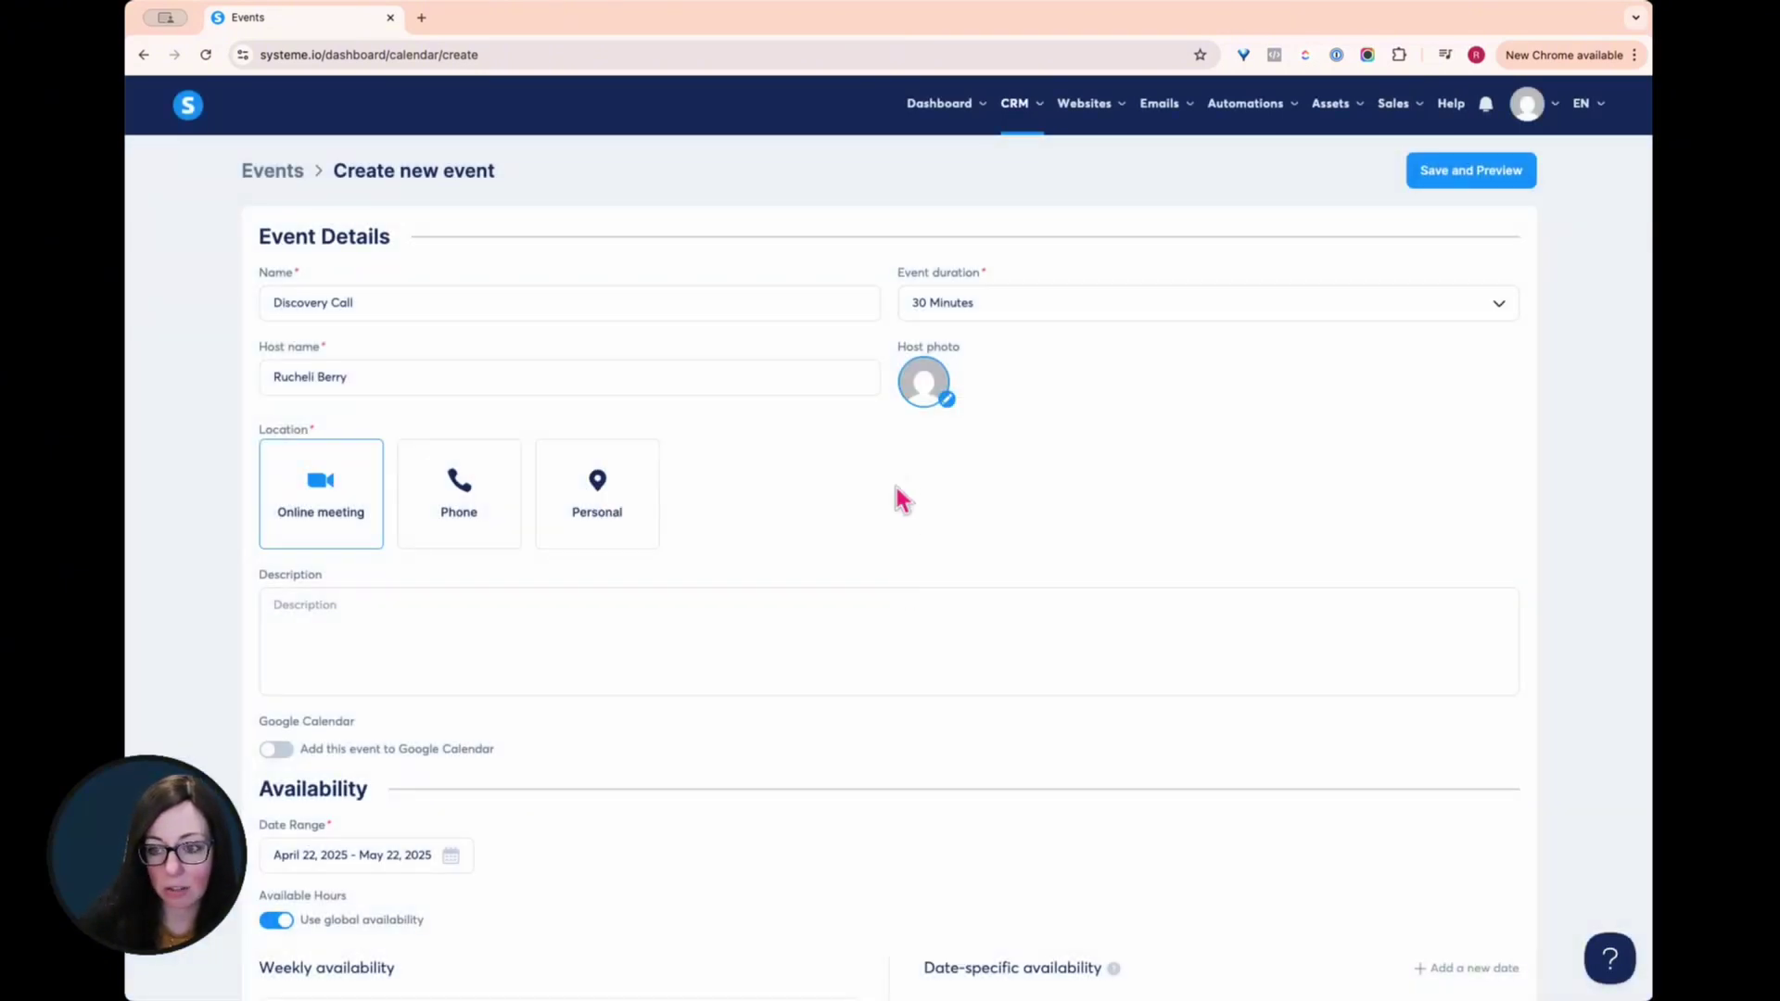
- Turn on adding the event to Google Calendar, using the business calendar
scroll(329, 513, down, 1)
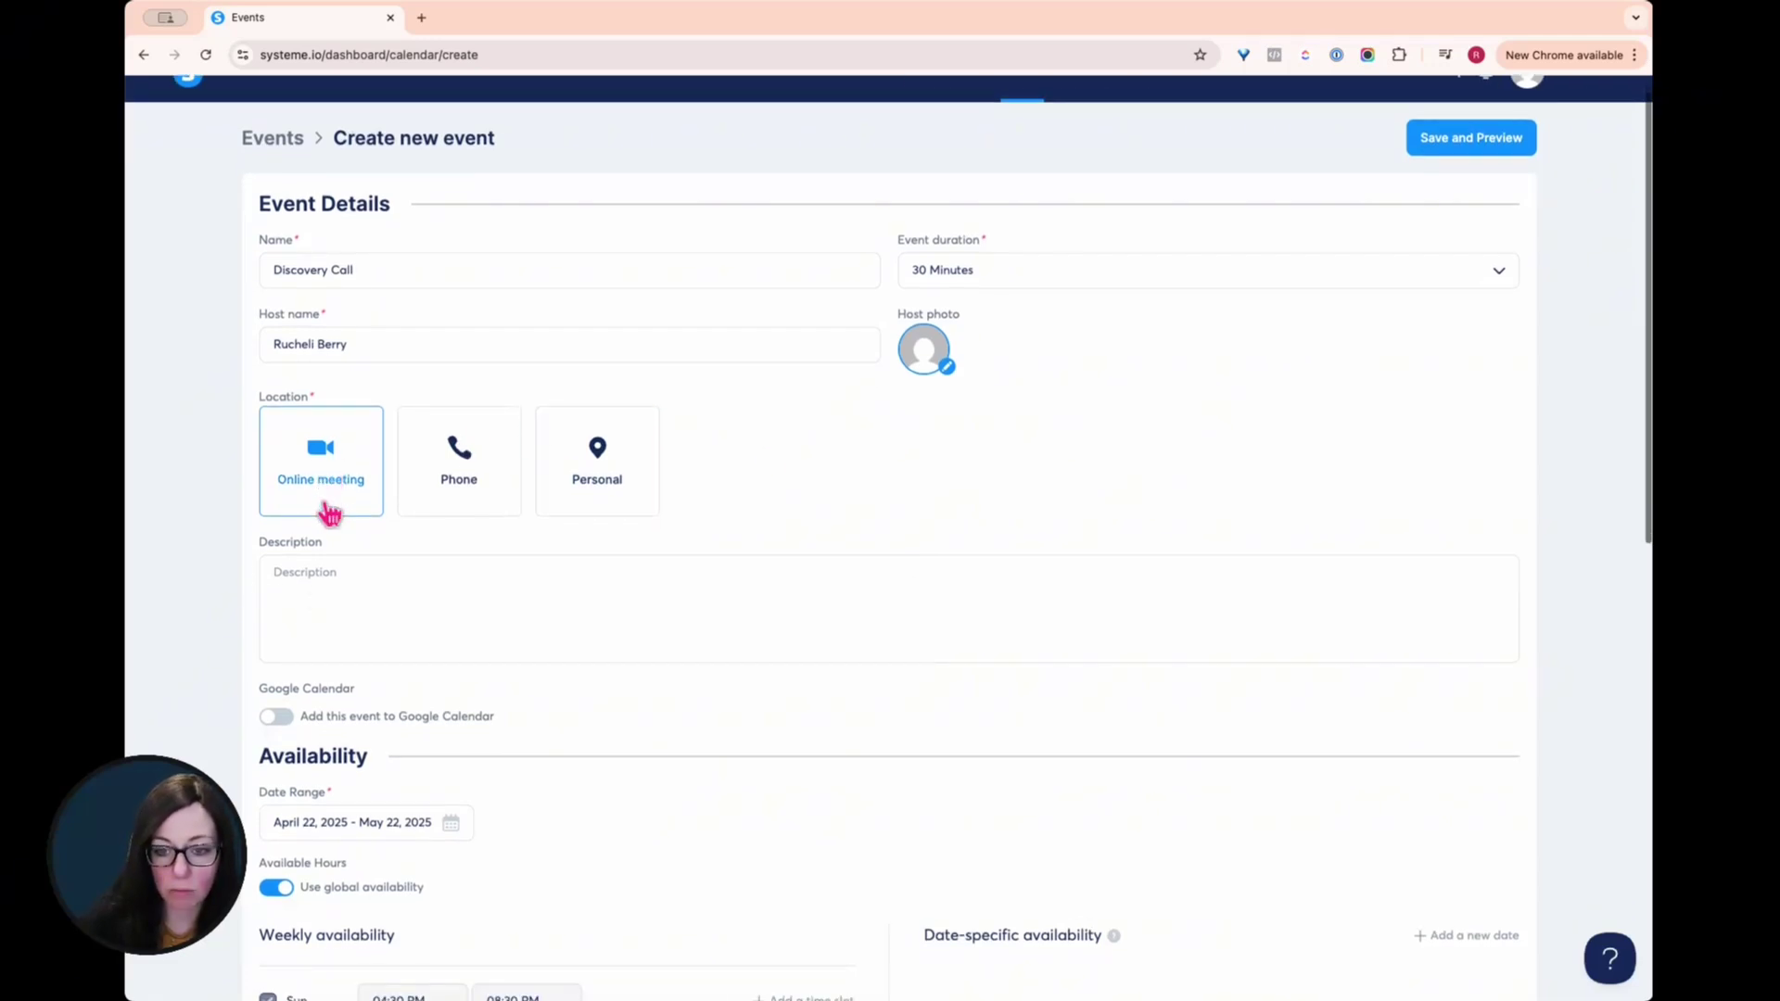
scroll(330, 513, down, 3)
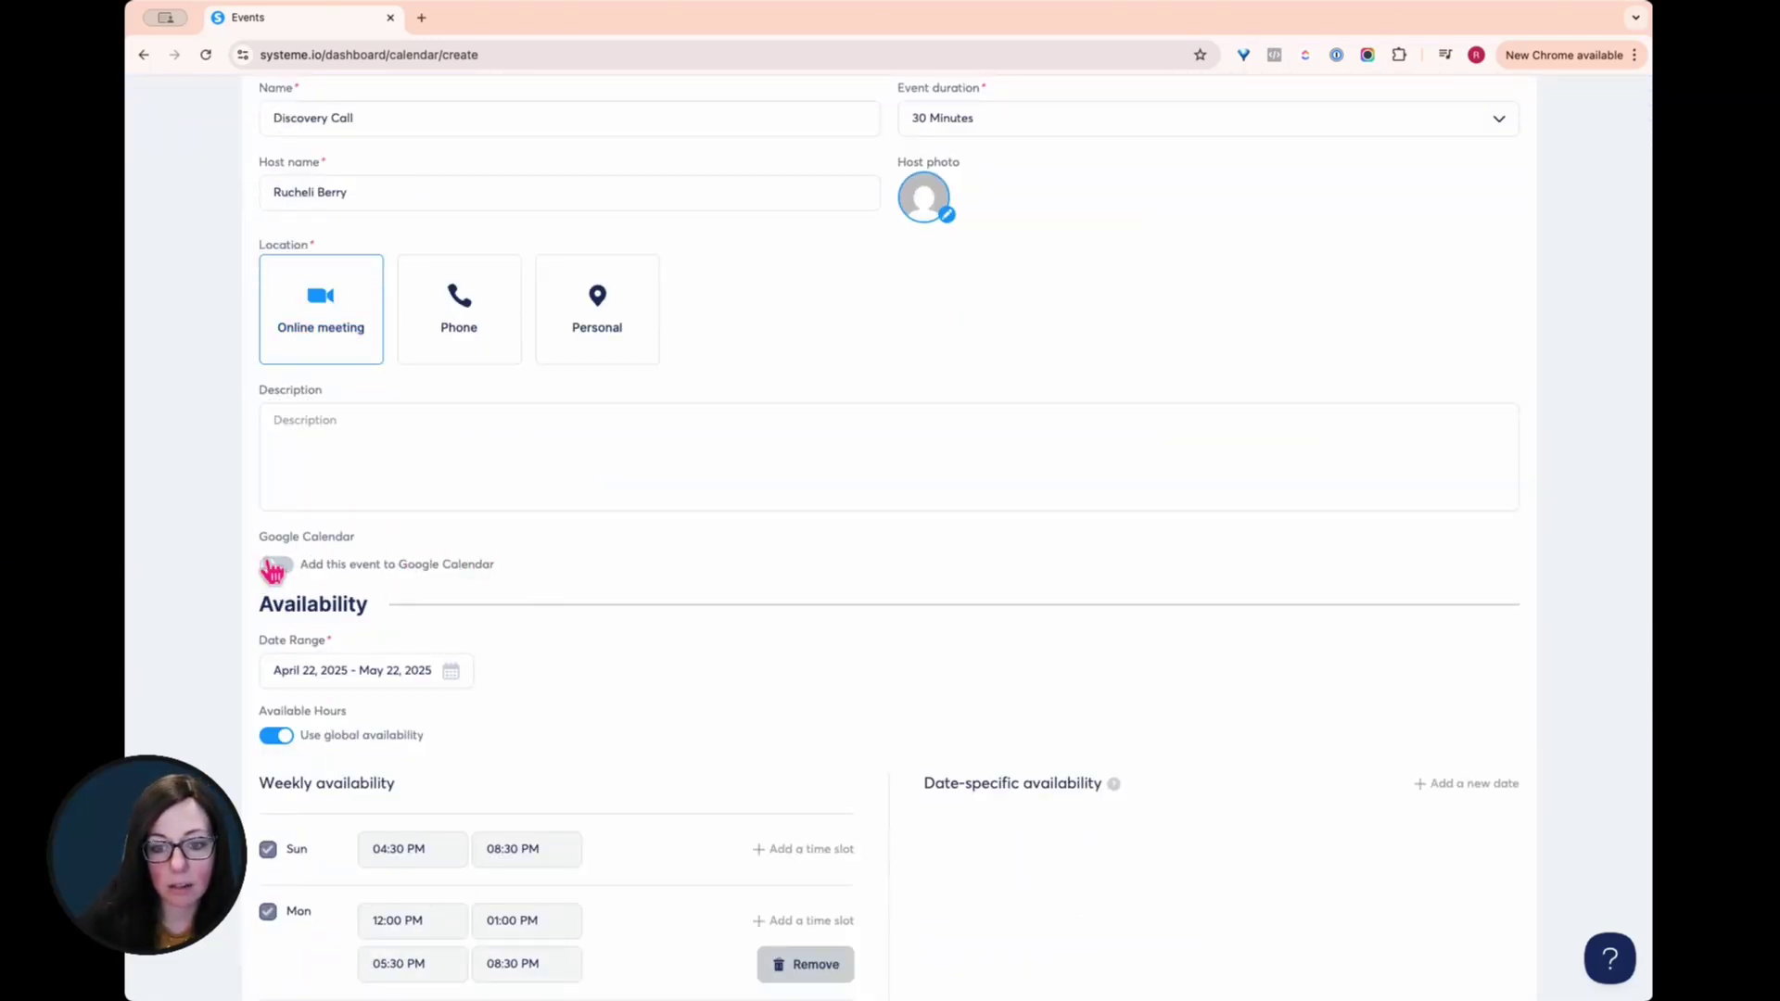
click(275, 565)
click(478, 623)
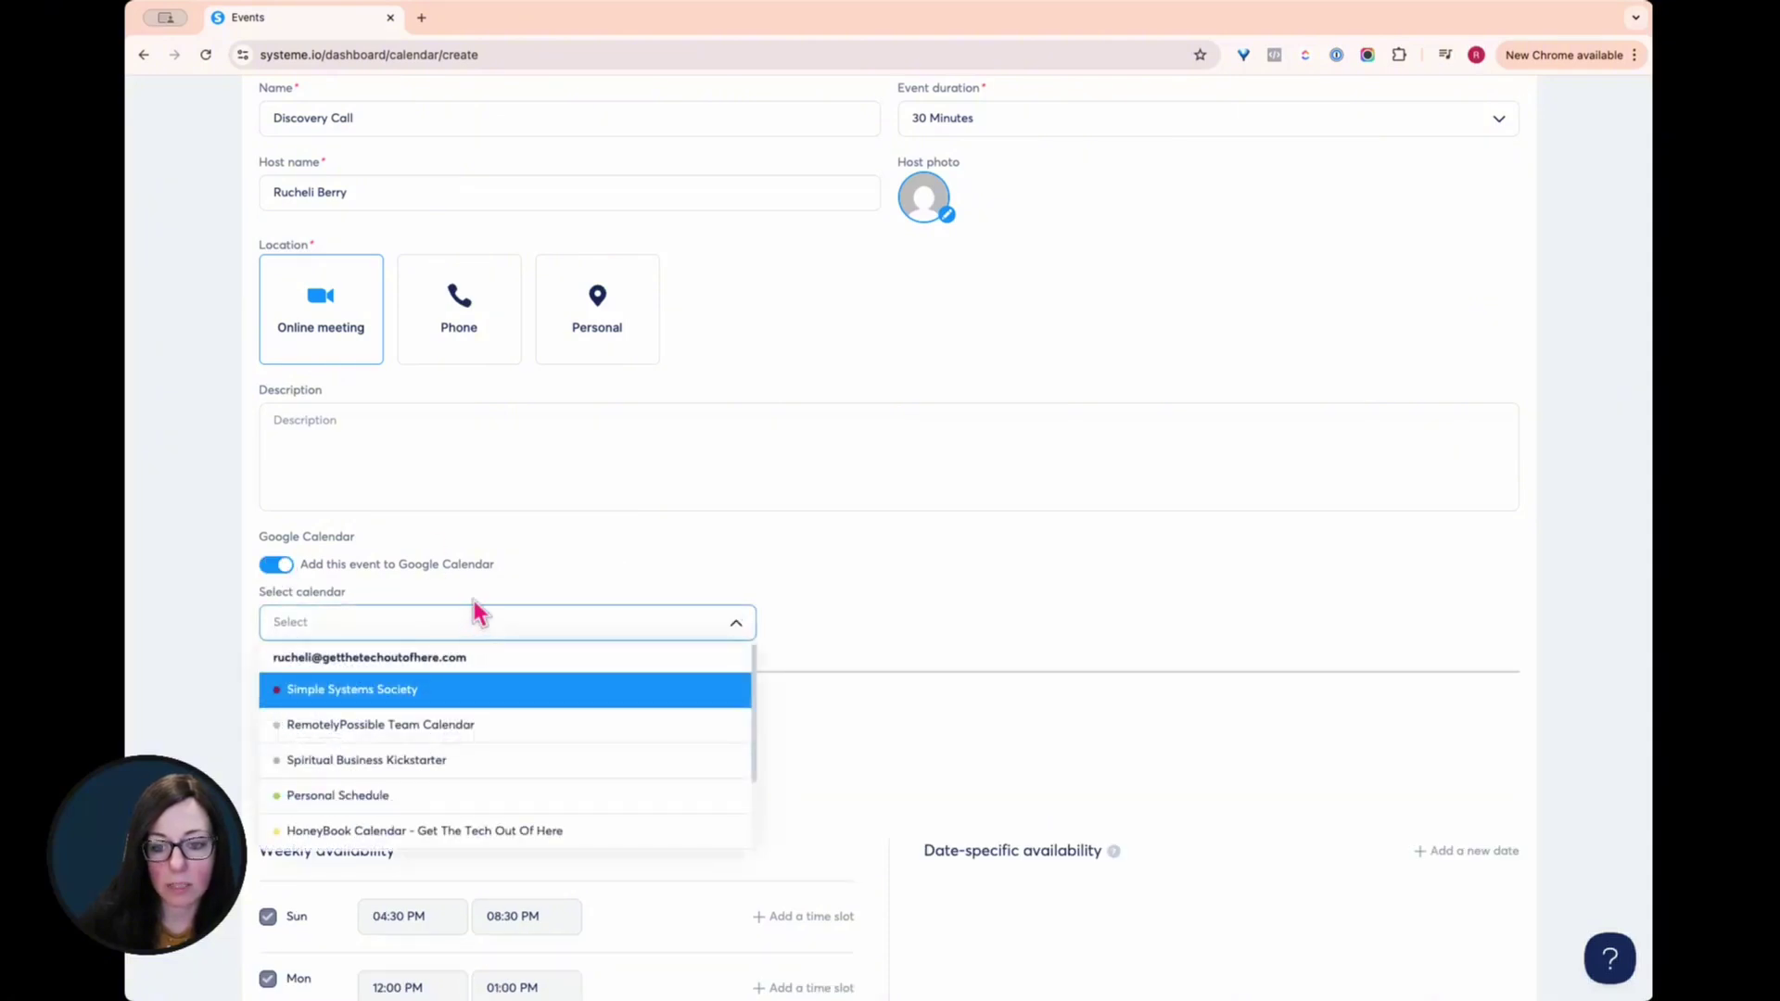
scroll(683, 732, down, 2)
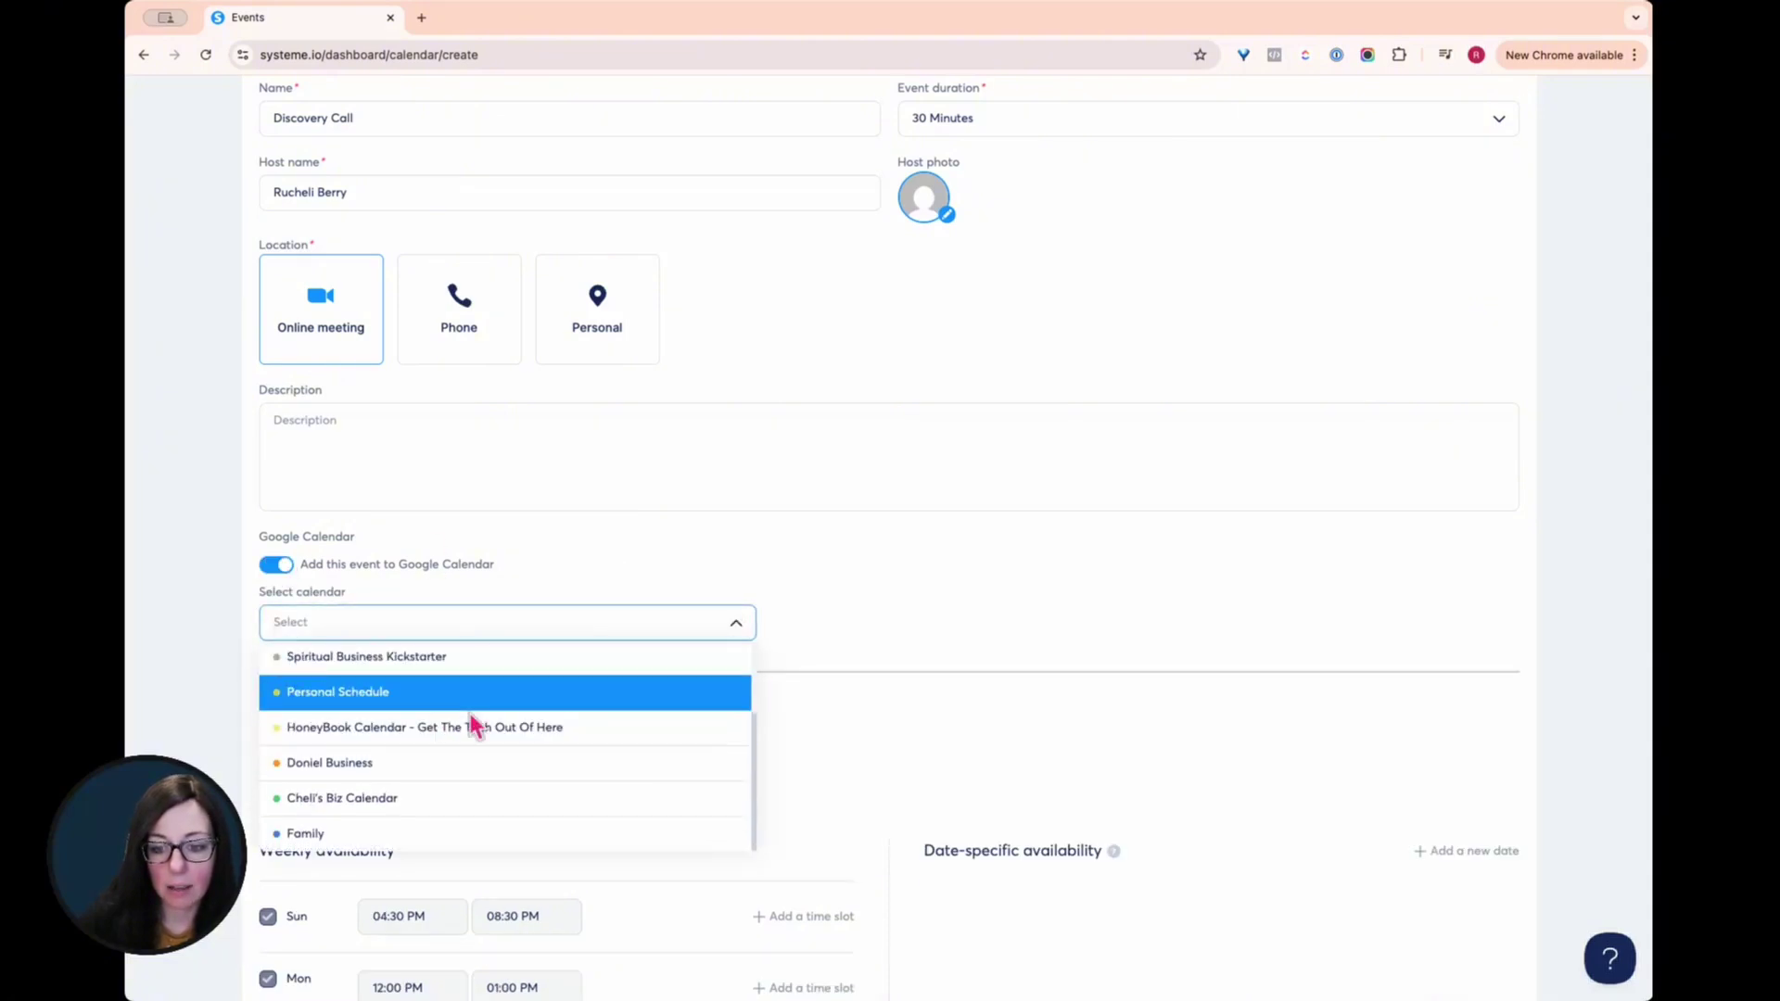
scroll(398, 825, up, 2)
key(Escape)
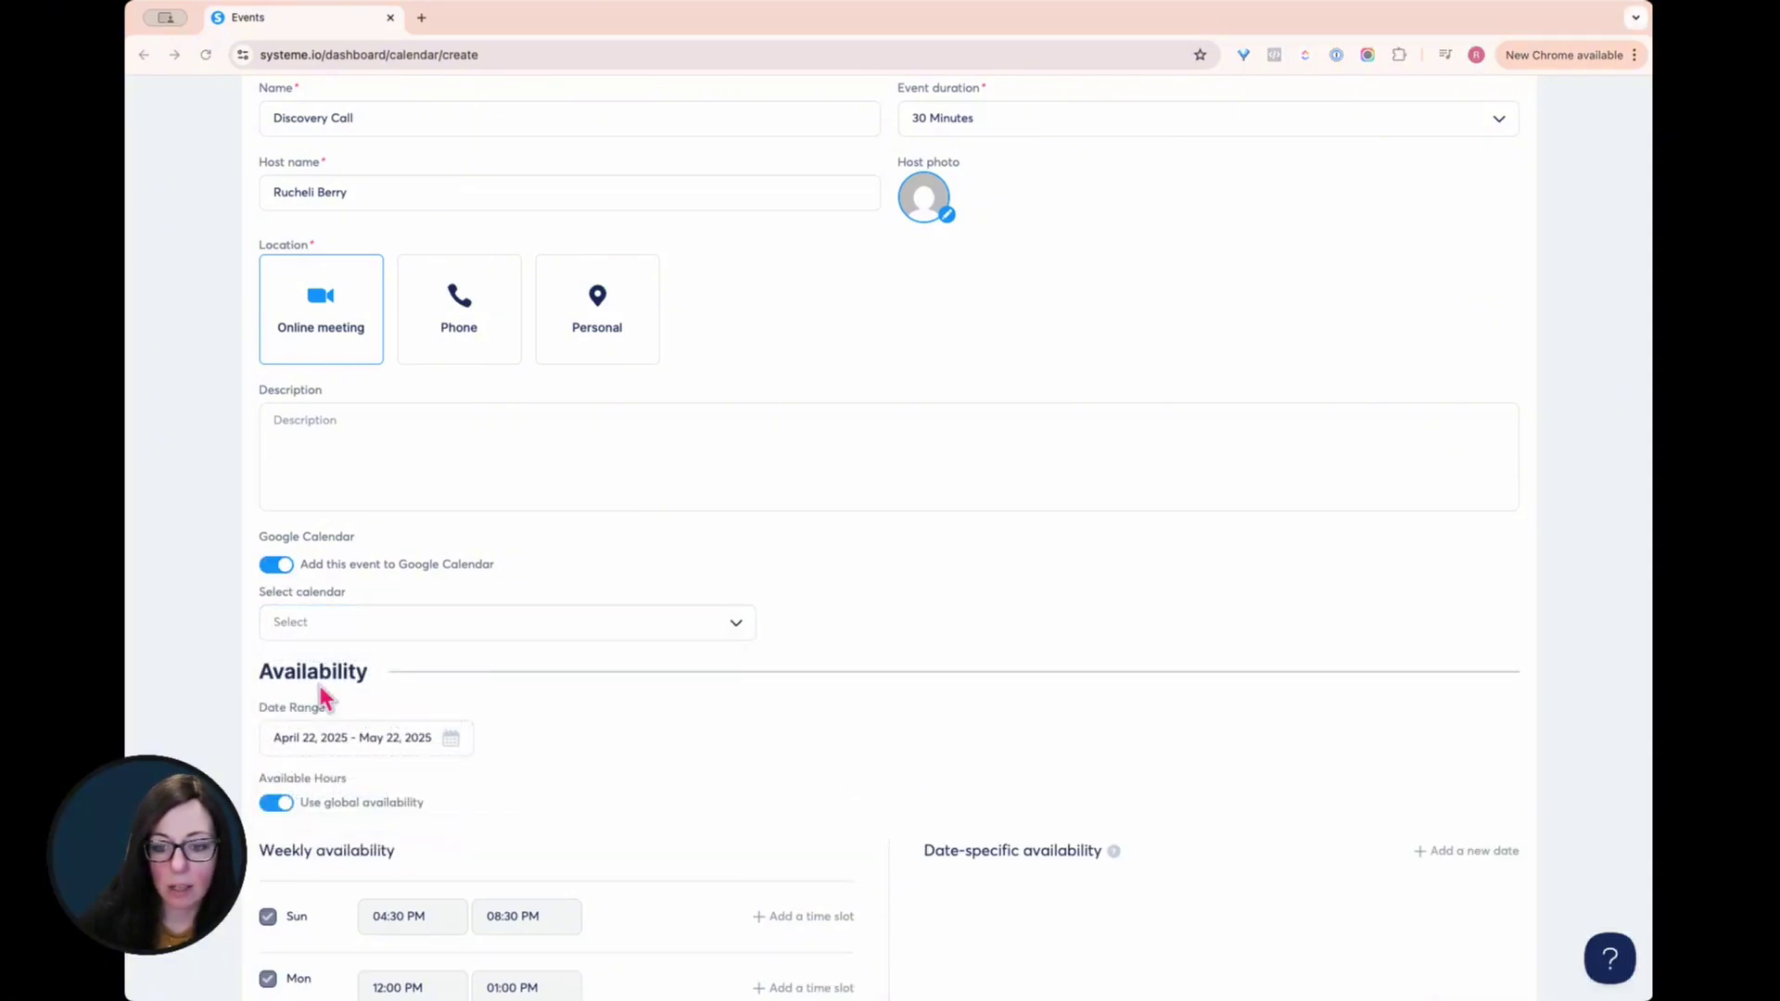
click(341, 622)
scroll(406, 803, down, 1)
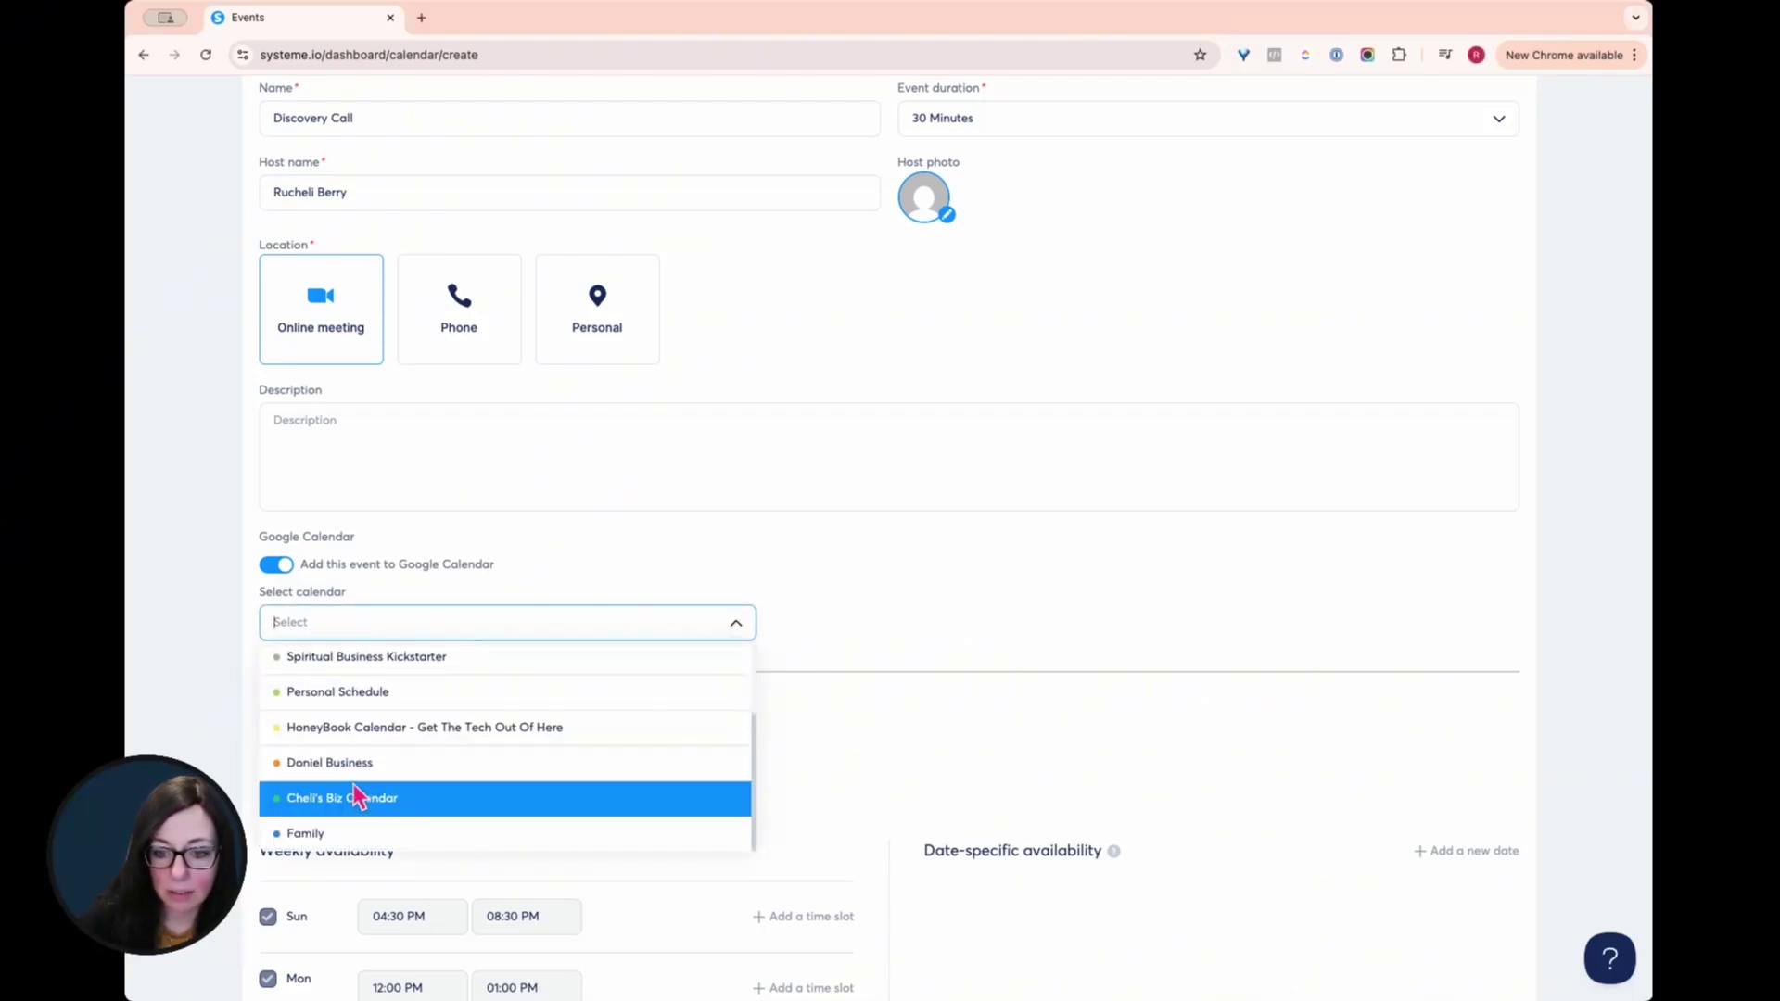
click(358, 796)
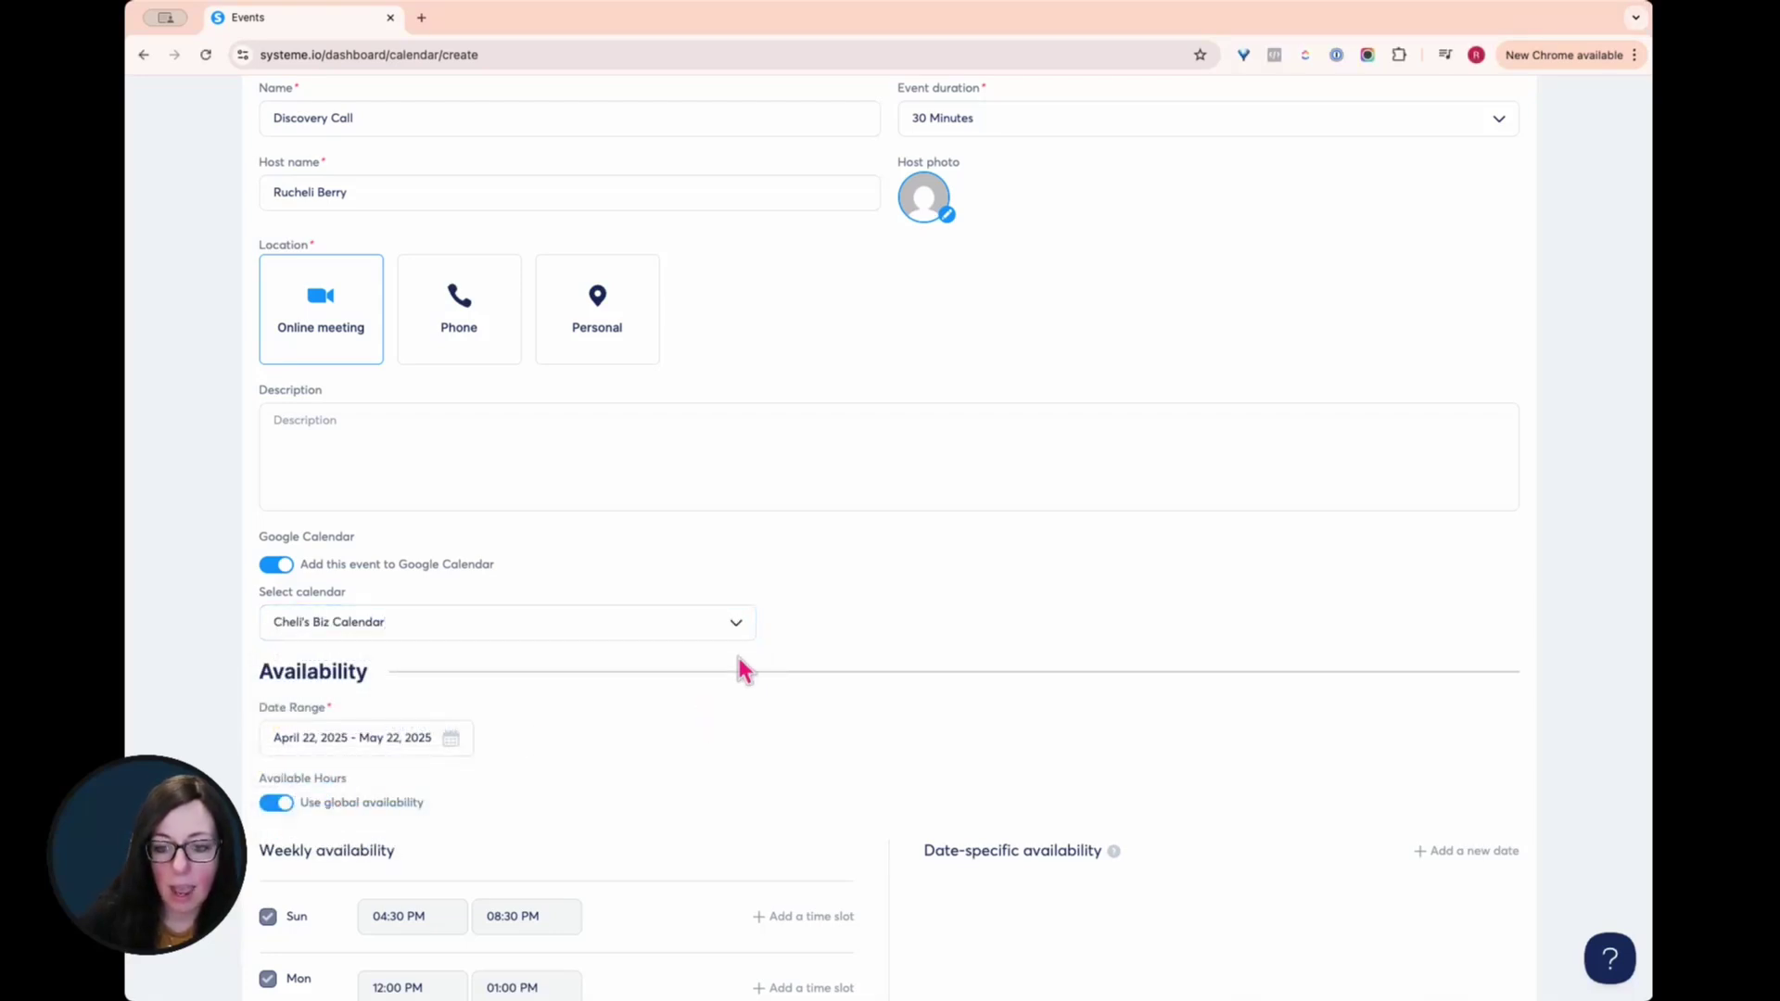
- Extend the bookable date range to end on July 31, 2025
scroll(739, 665, down, 3)
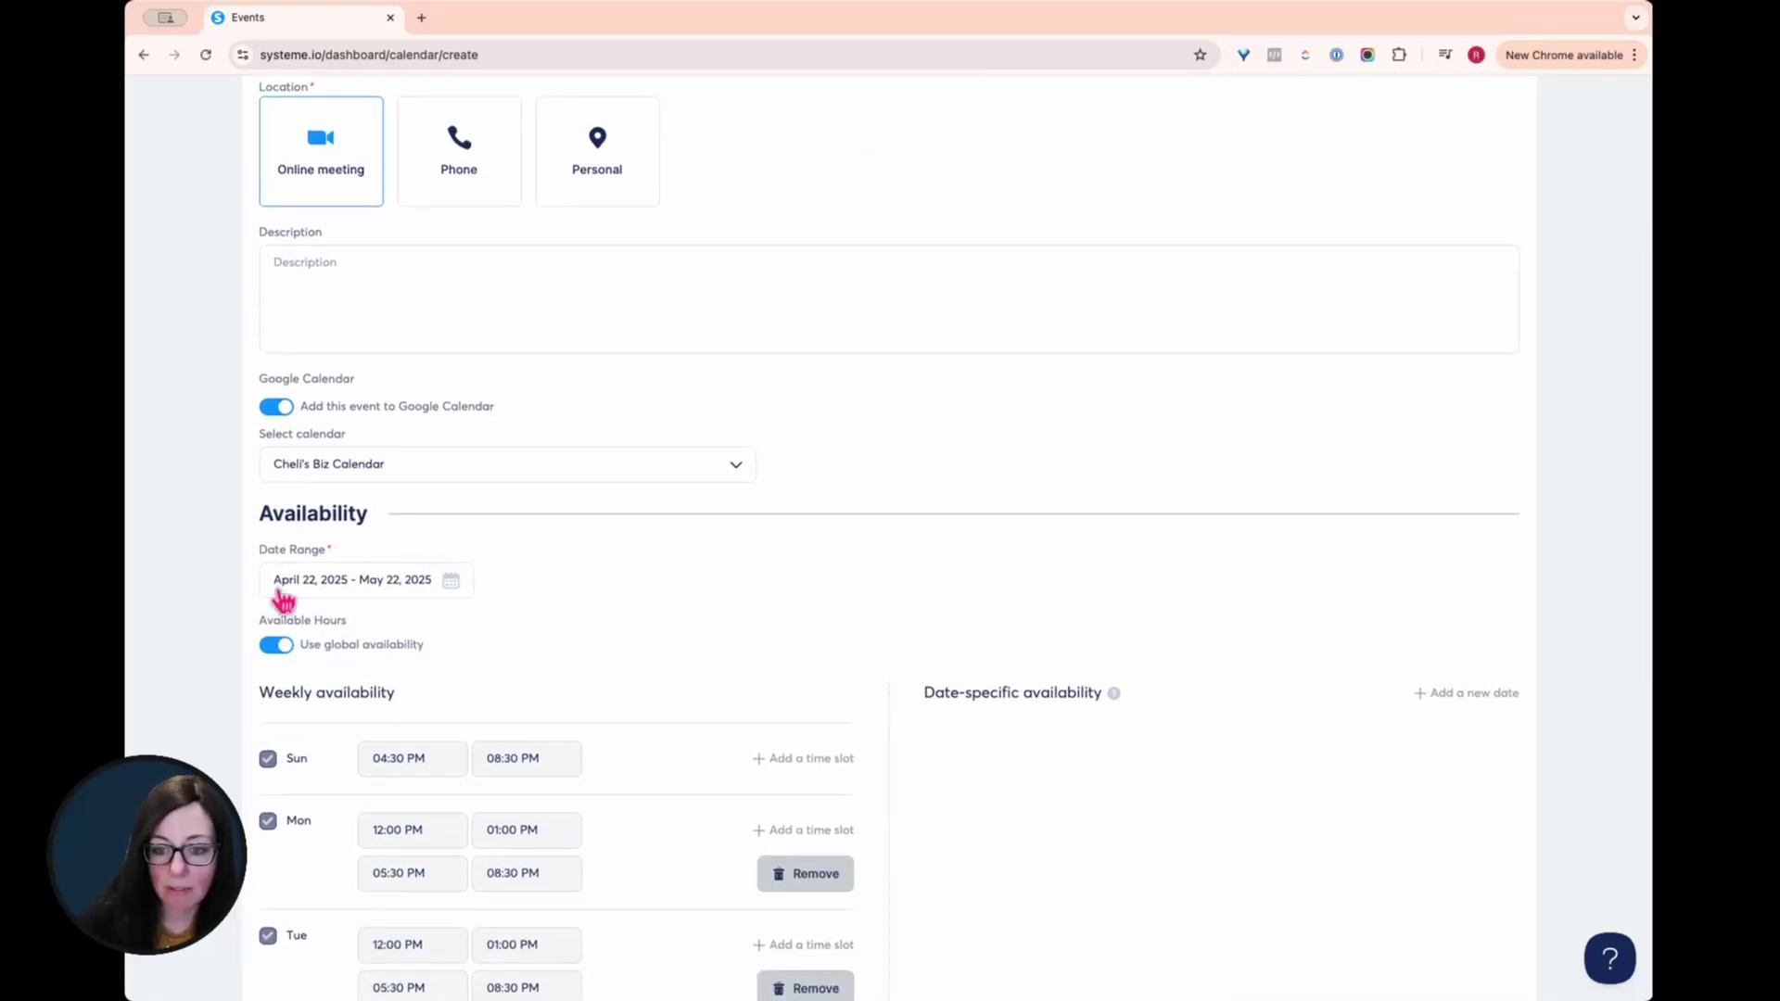
click(450, 582)
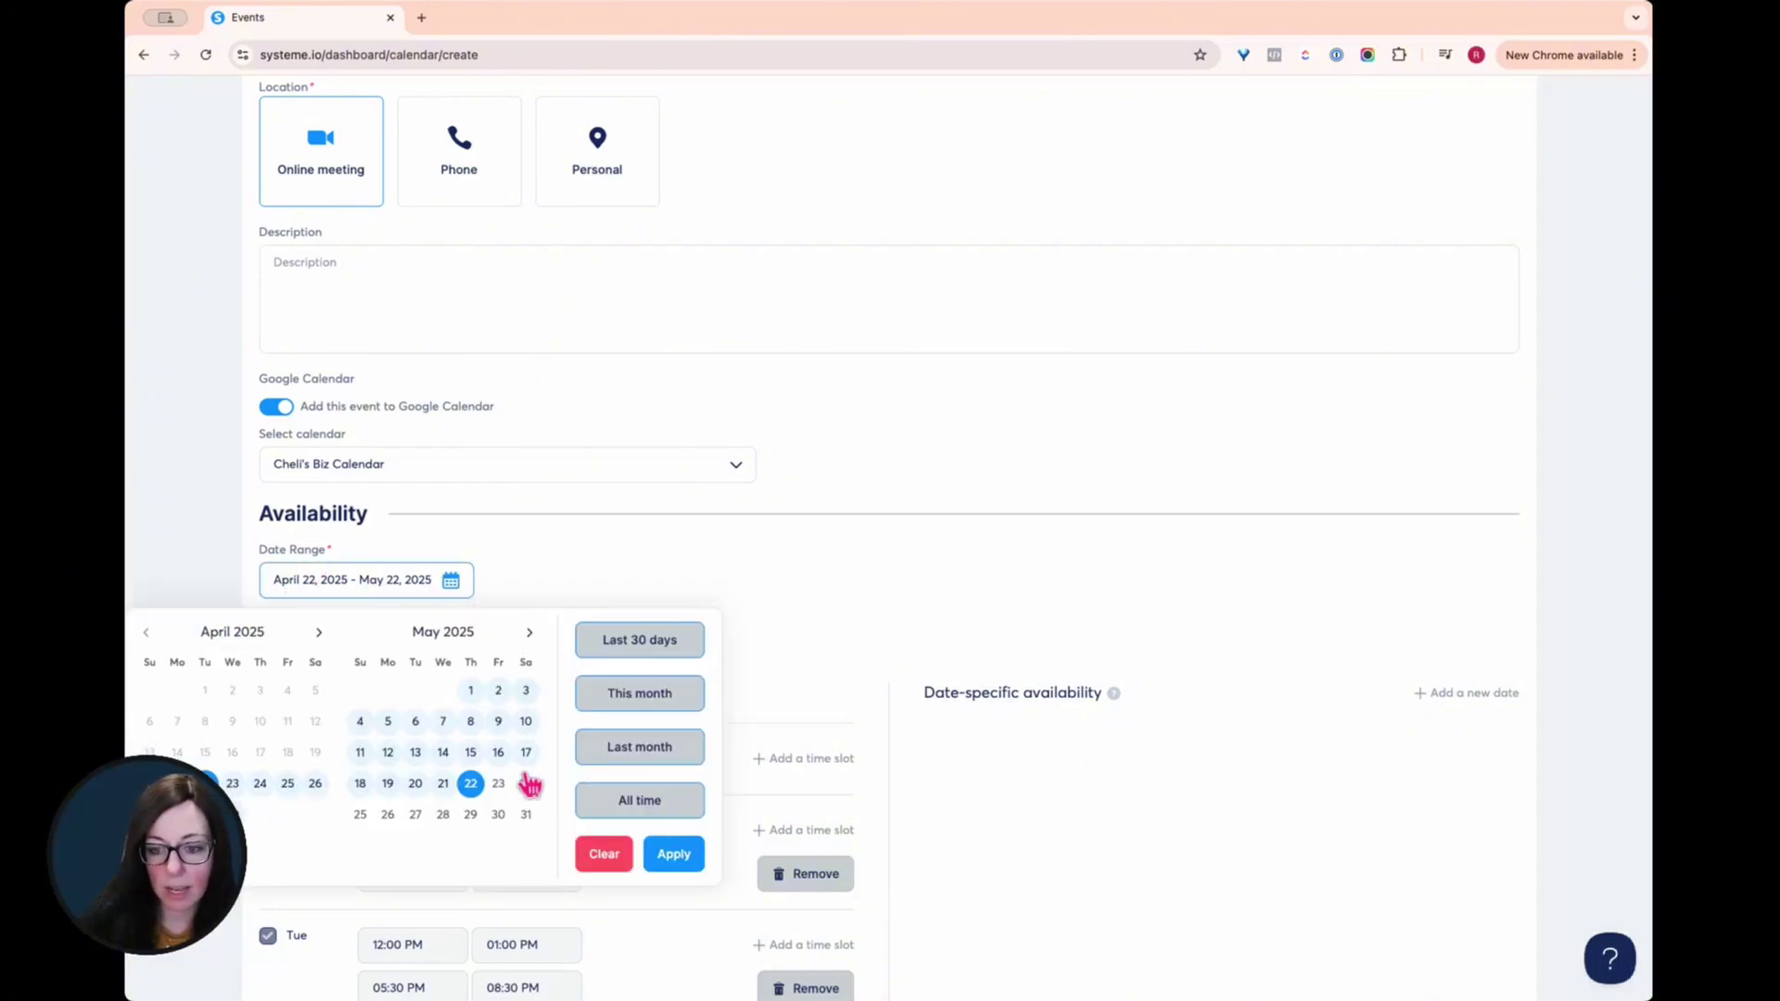
click(514, 633)
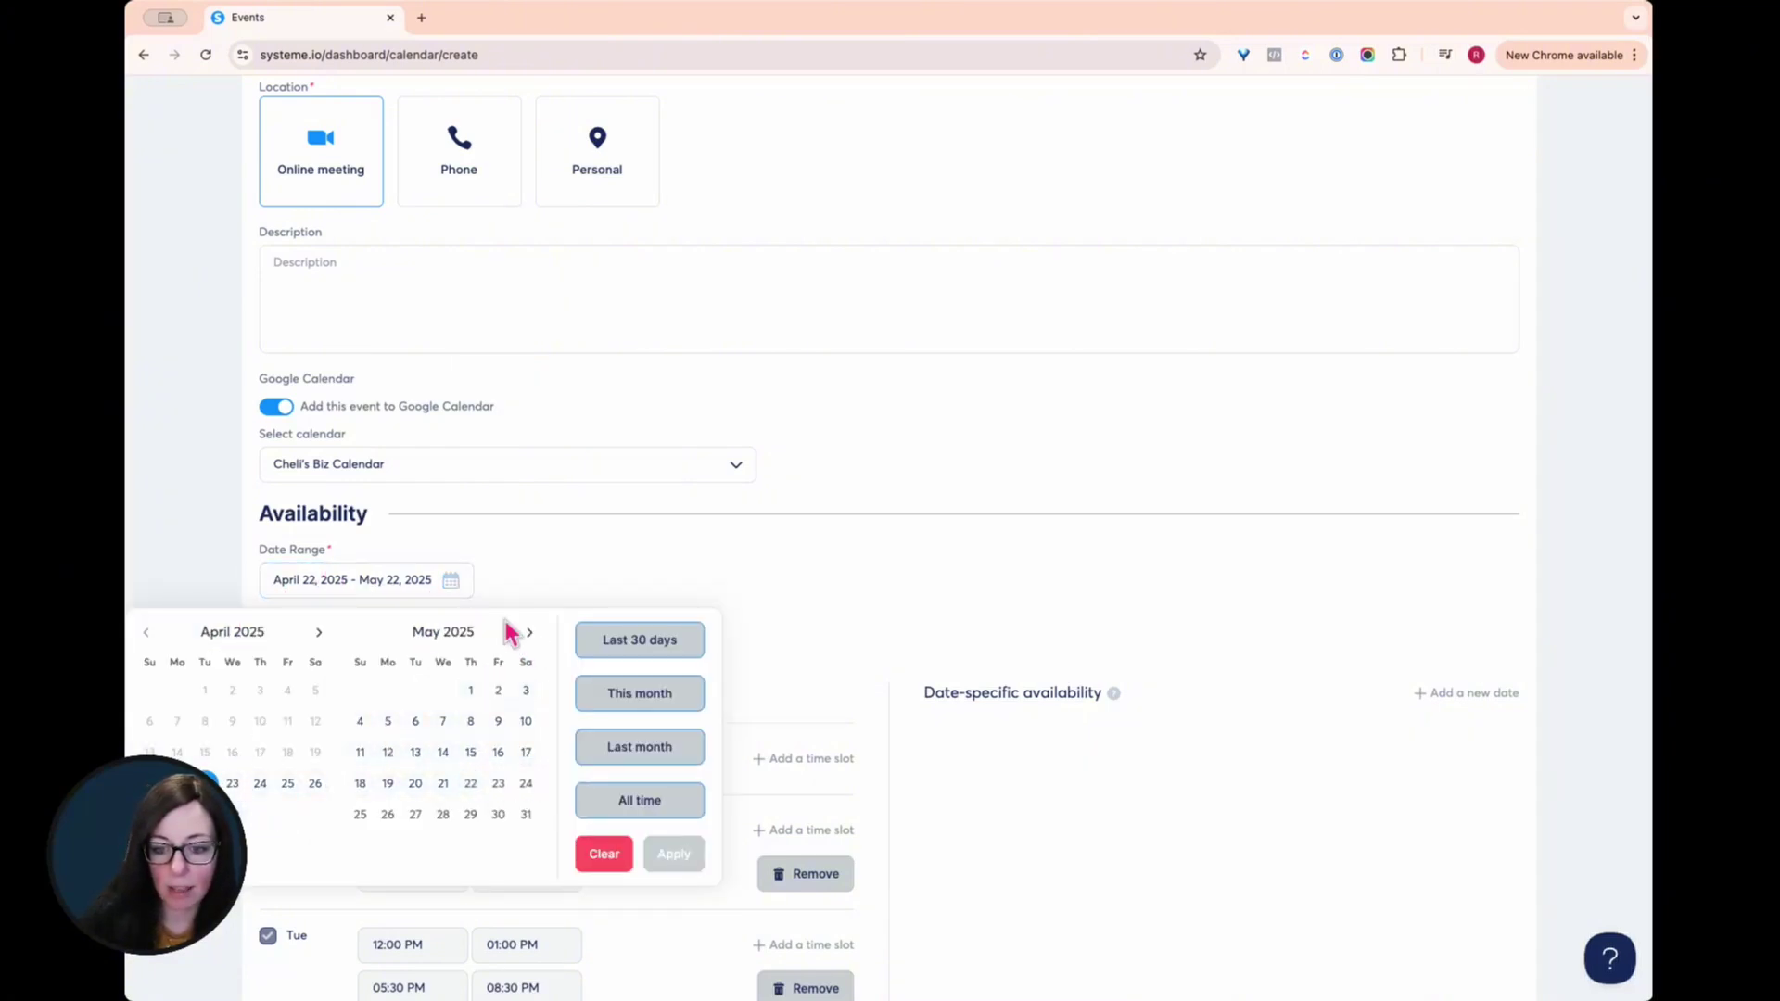
click(529, 633)
click(530, 632)
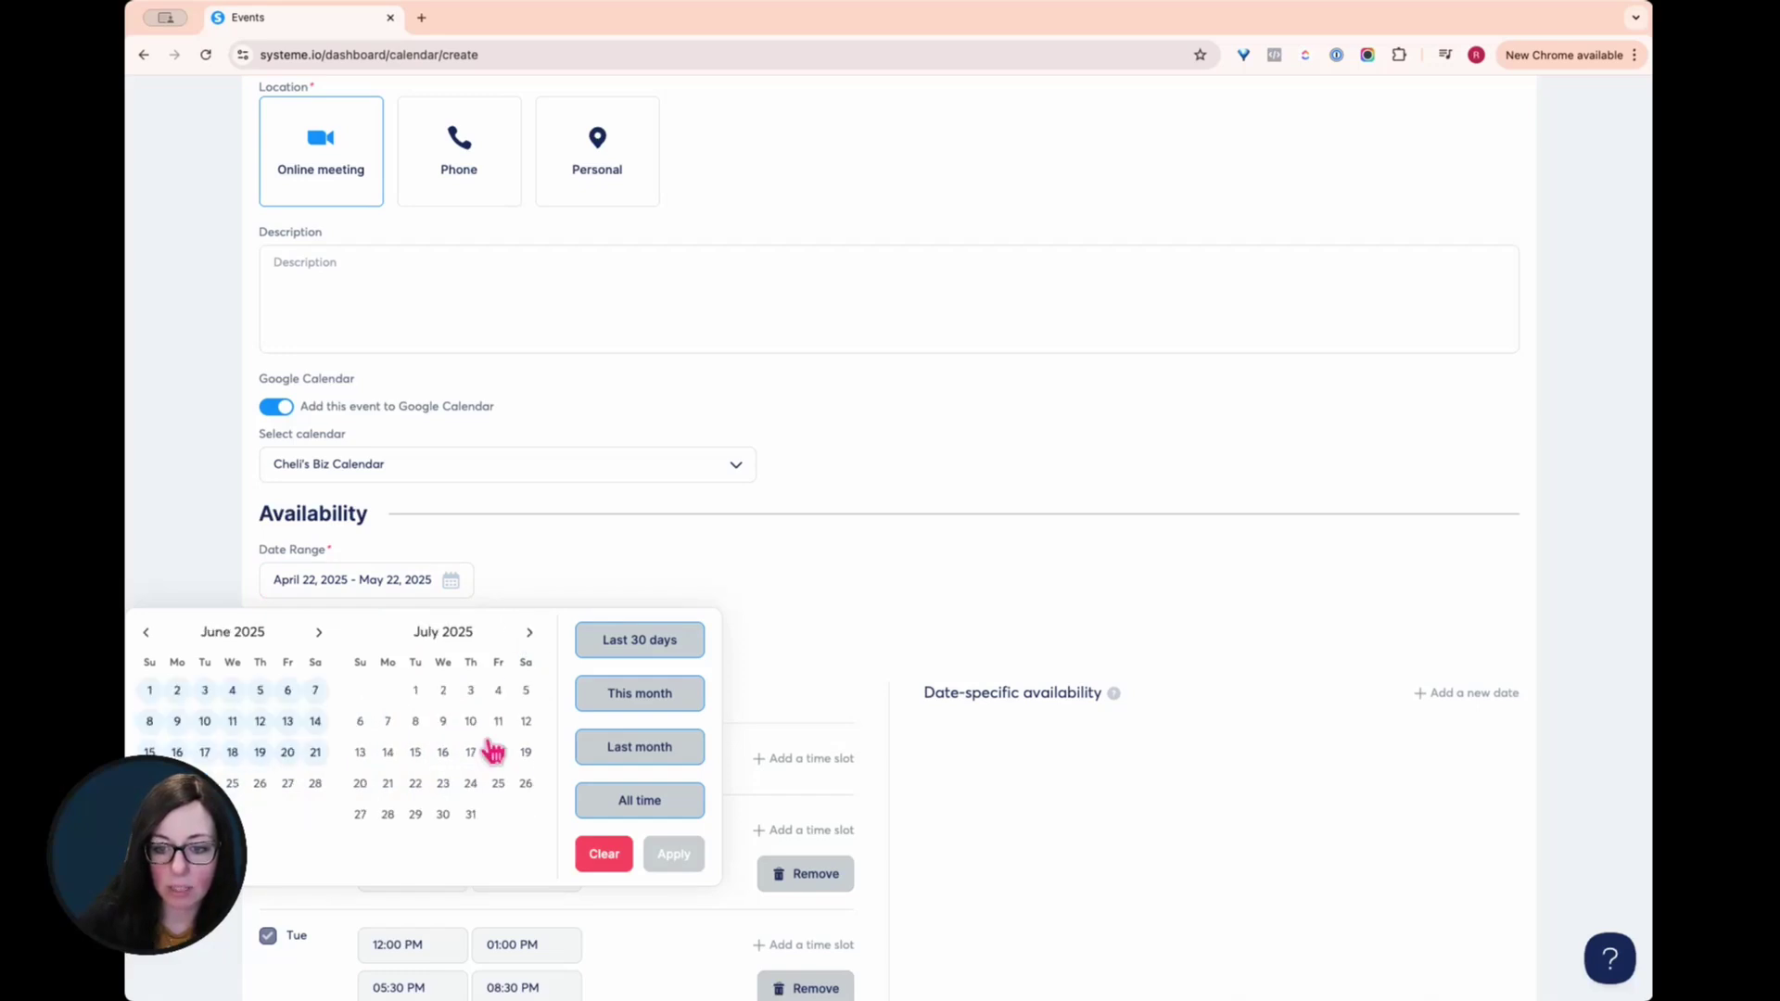
click(471, 814)
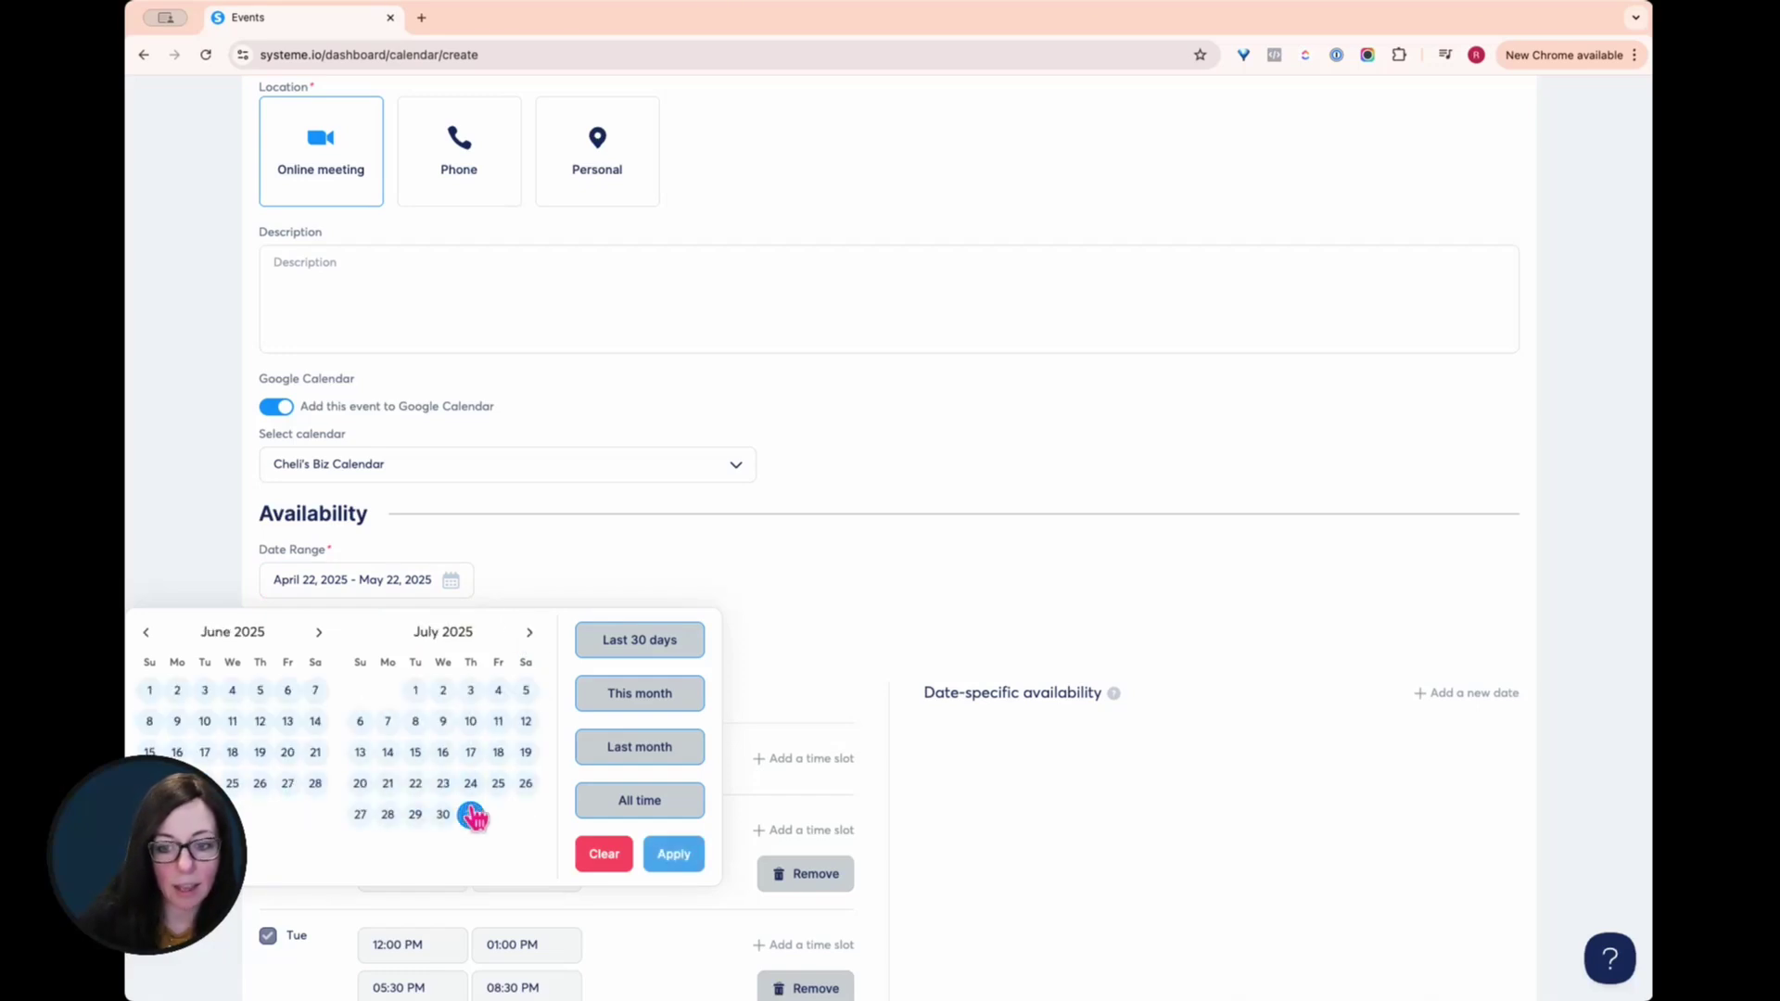
click(671, 855)
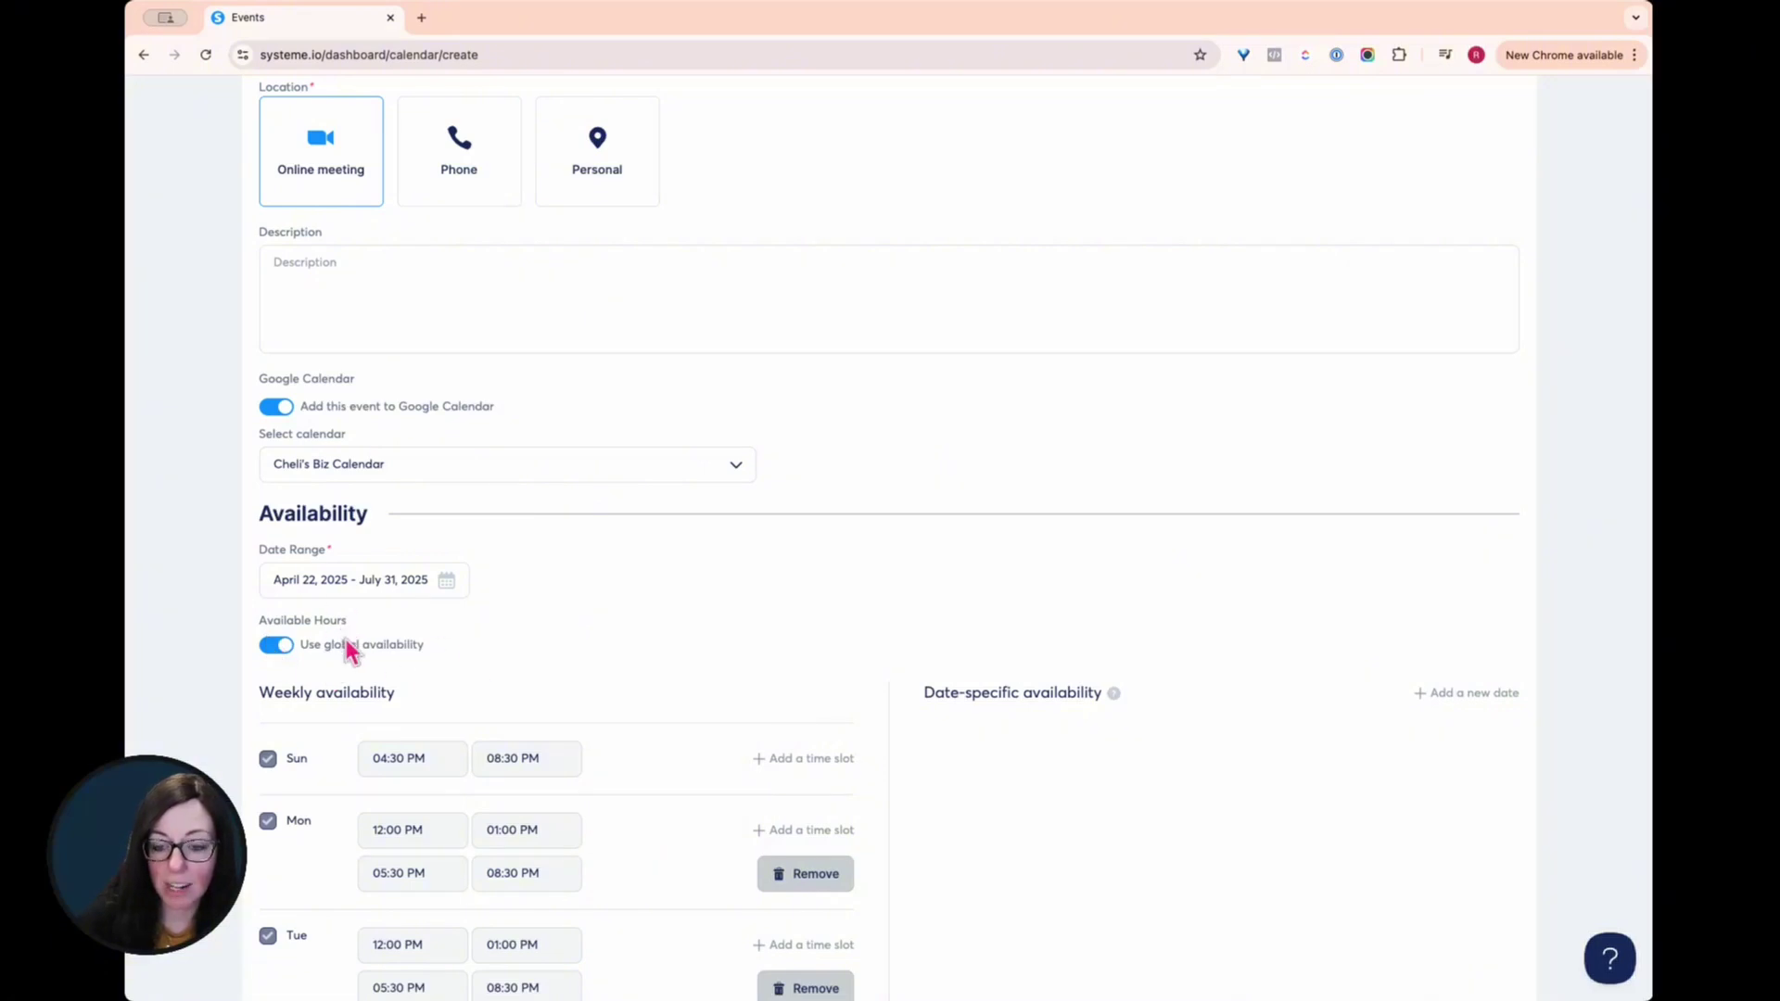
- Toggle global availability off and back on, leaving it enabled
scroll(697, 598, down, 3)
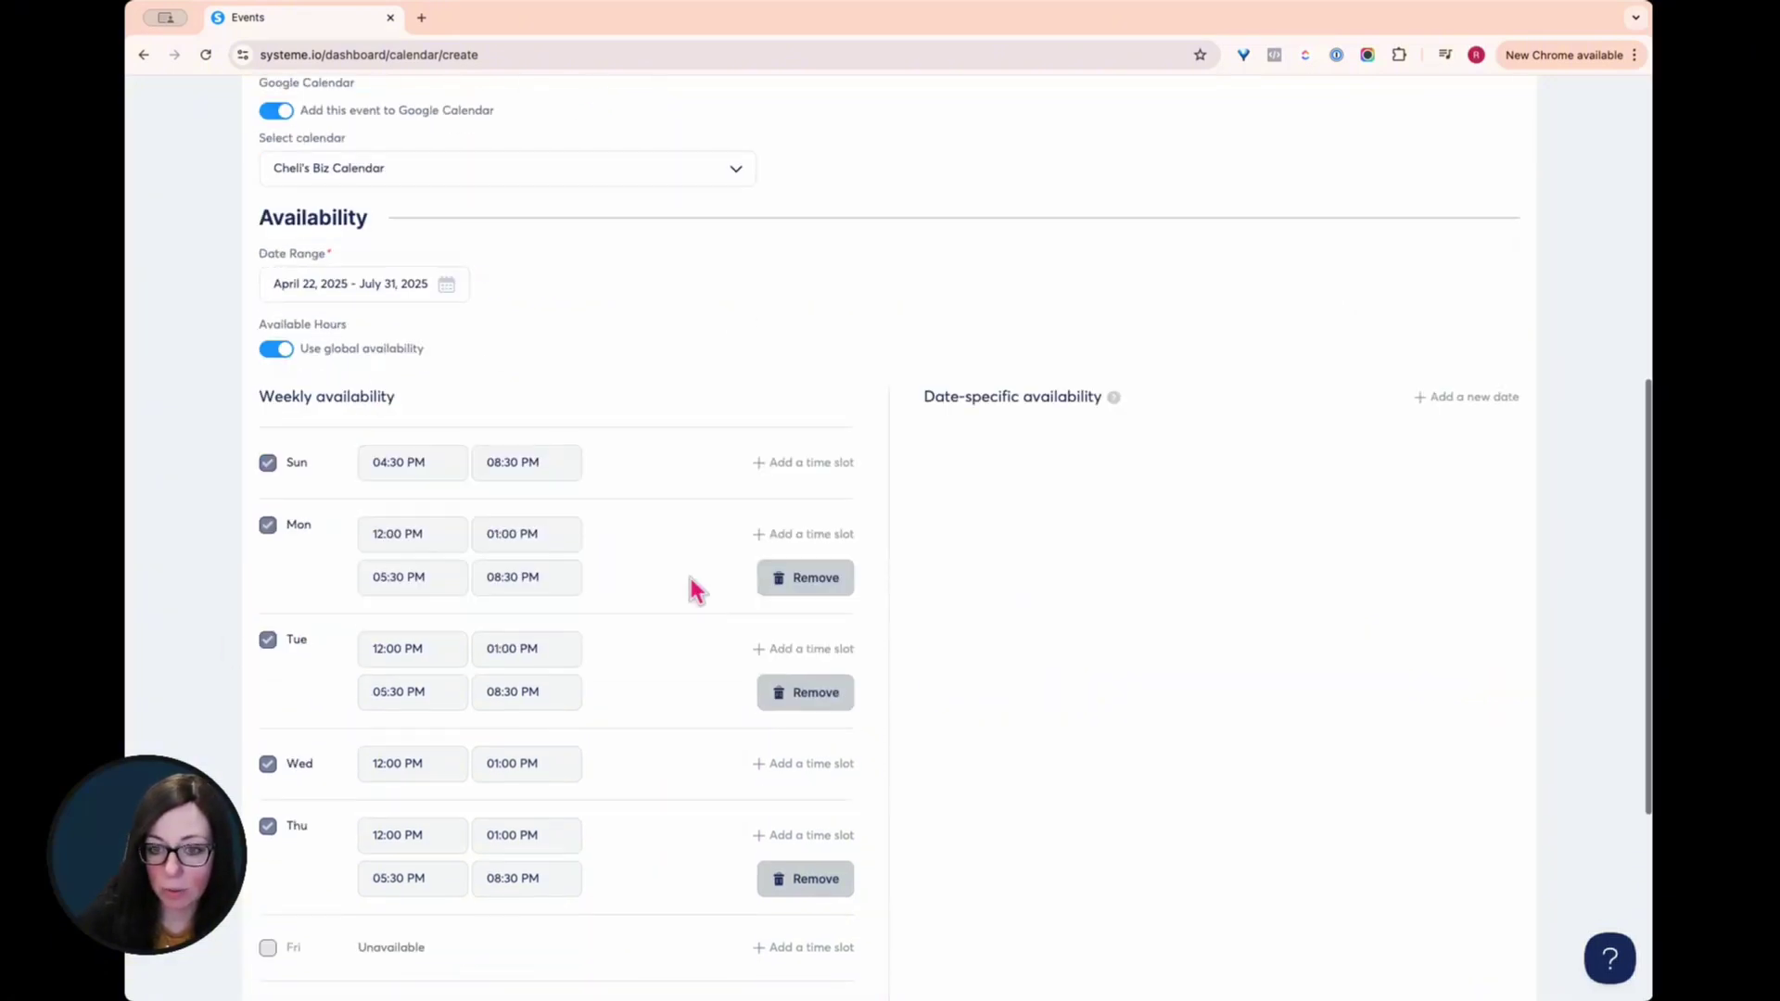
click(283, 352)
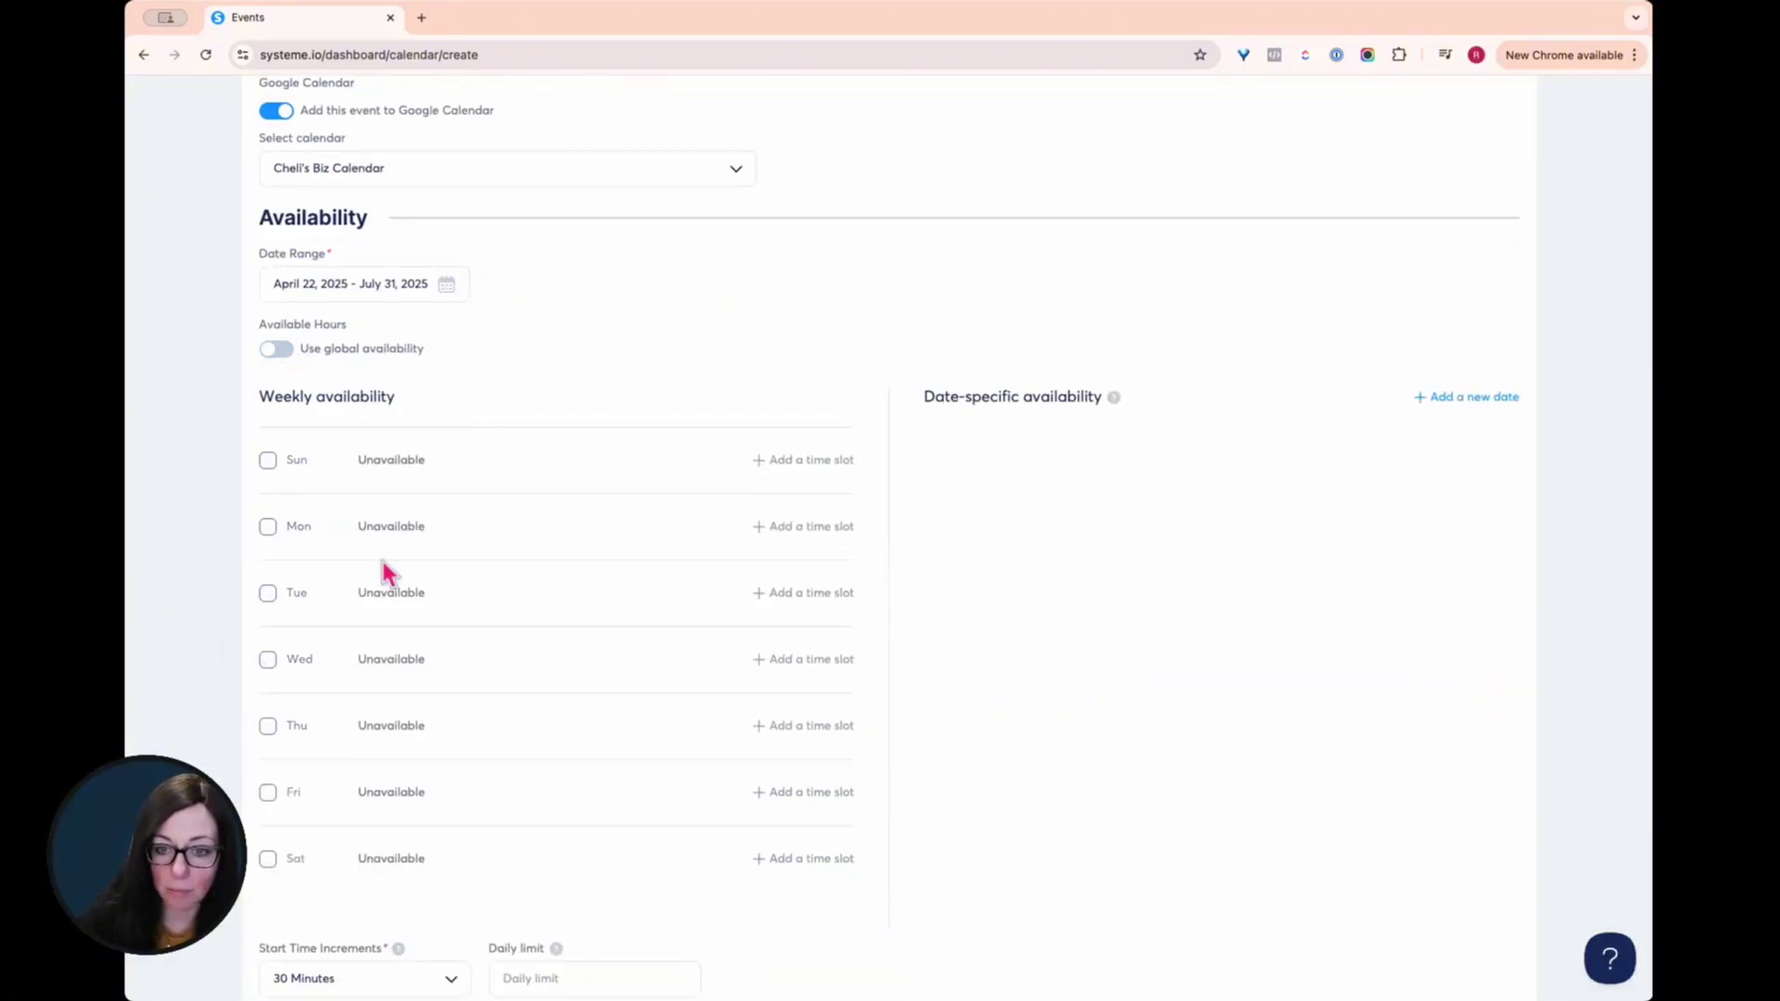
click(277, 353)
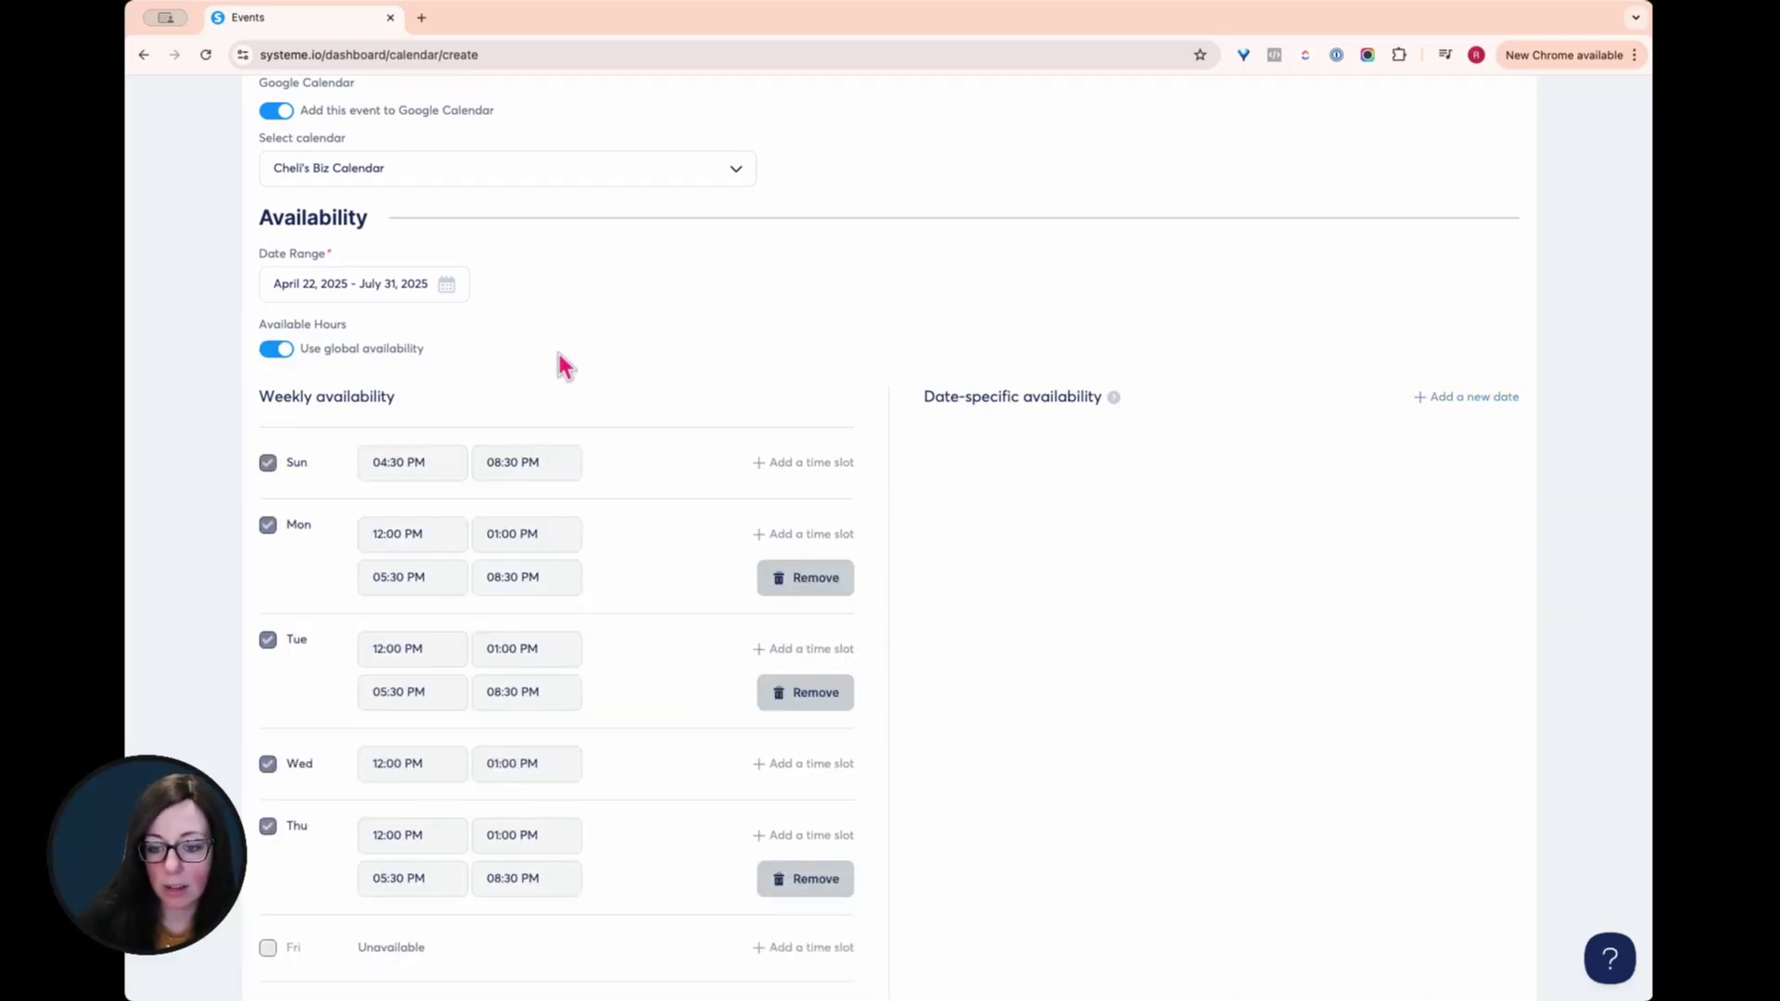
scroll(559, 354, down, 5)
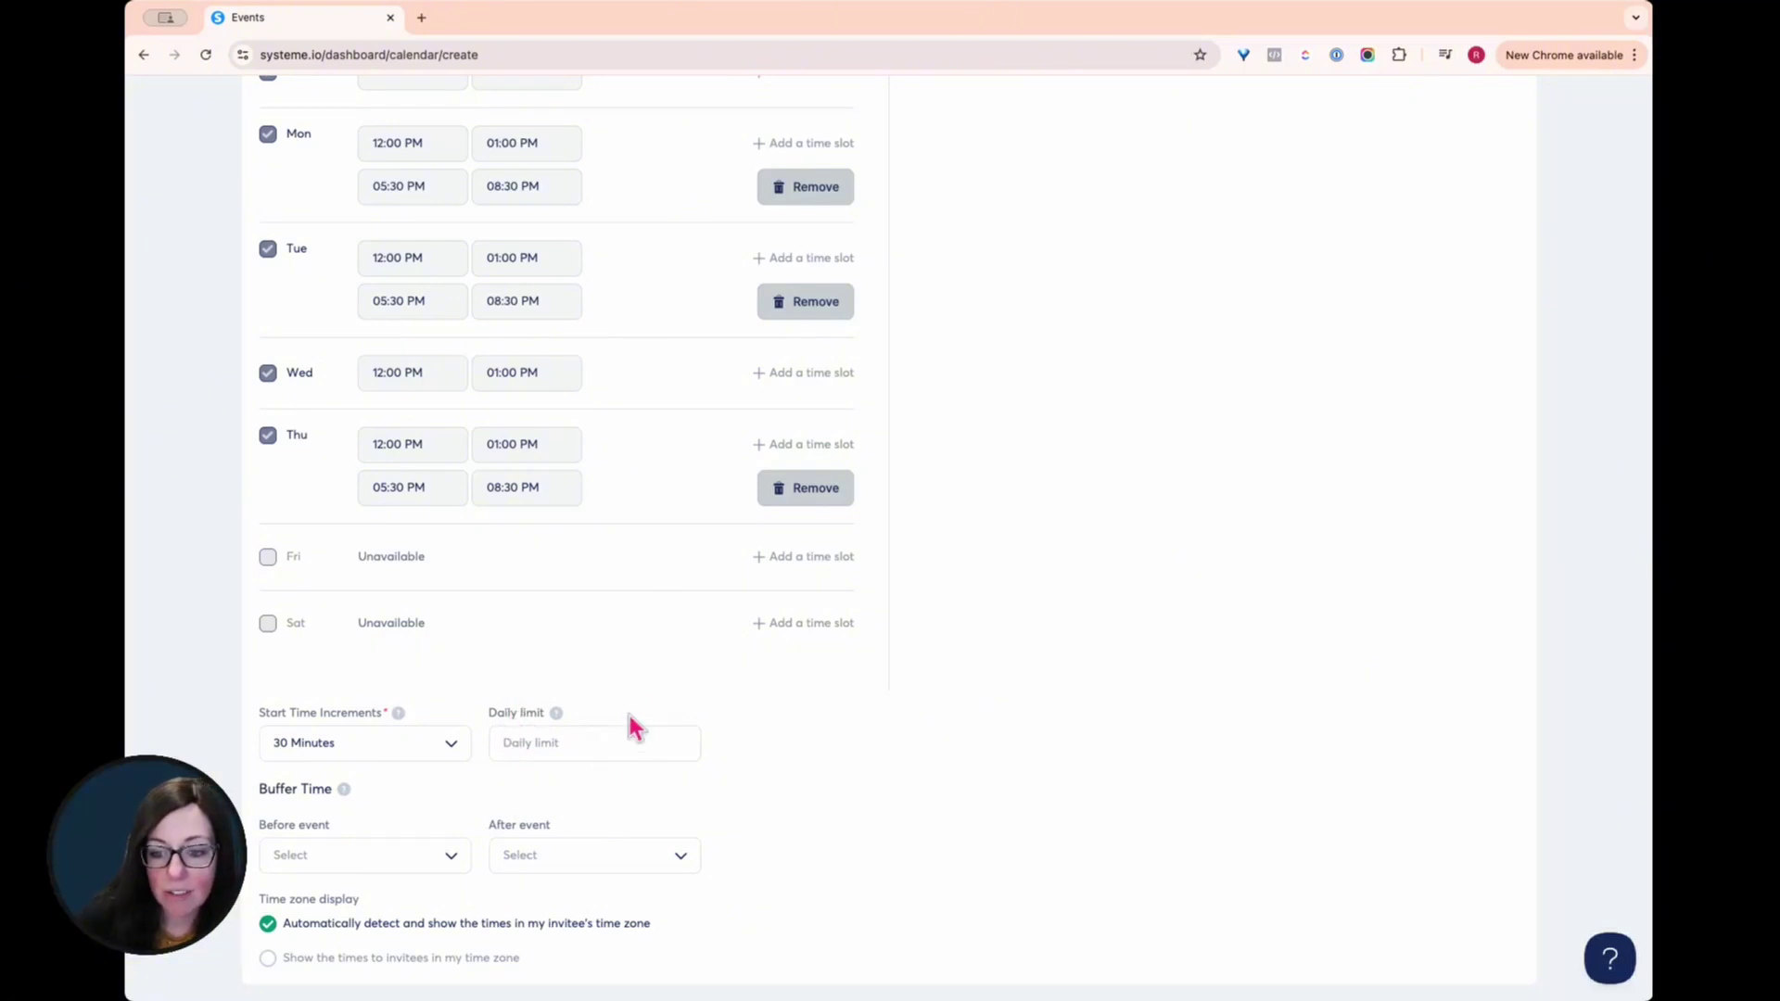
- Leave the daily booking limit empty; set 15-minute buffer before and 5-minute after
click(525, 753)
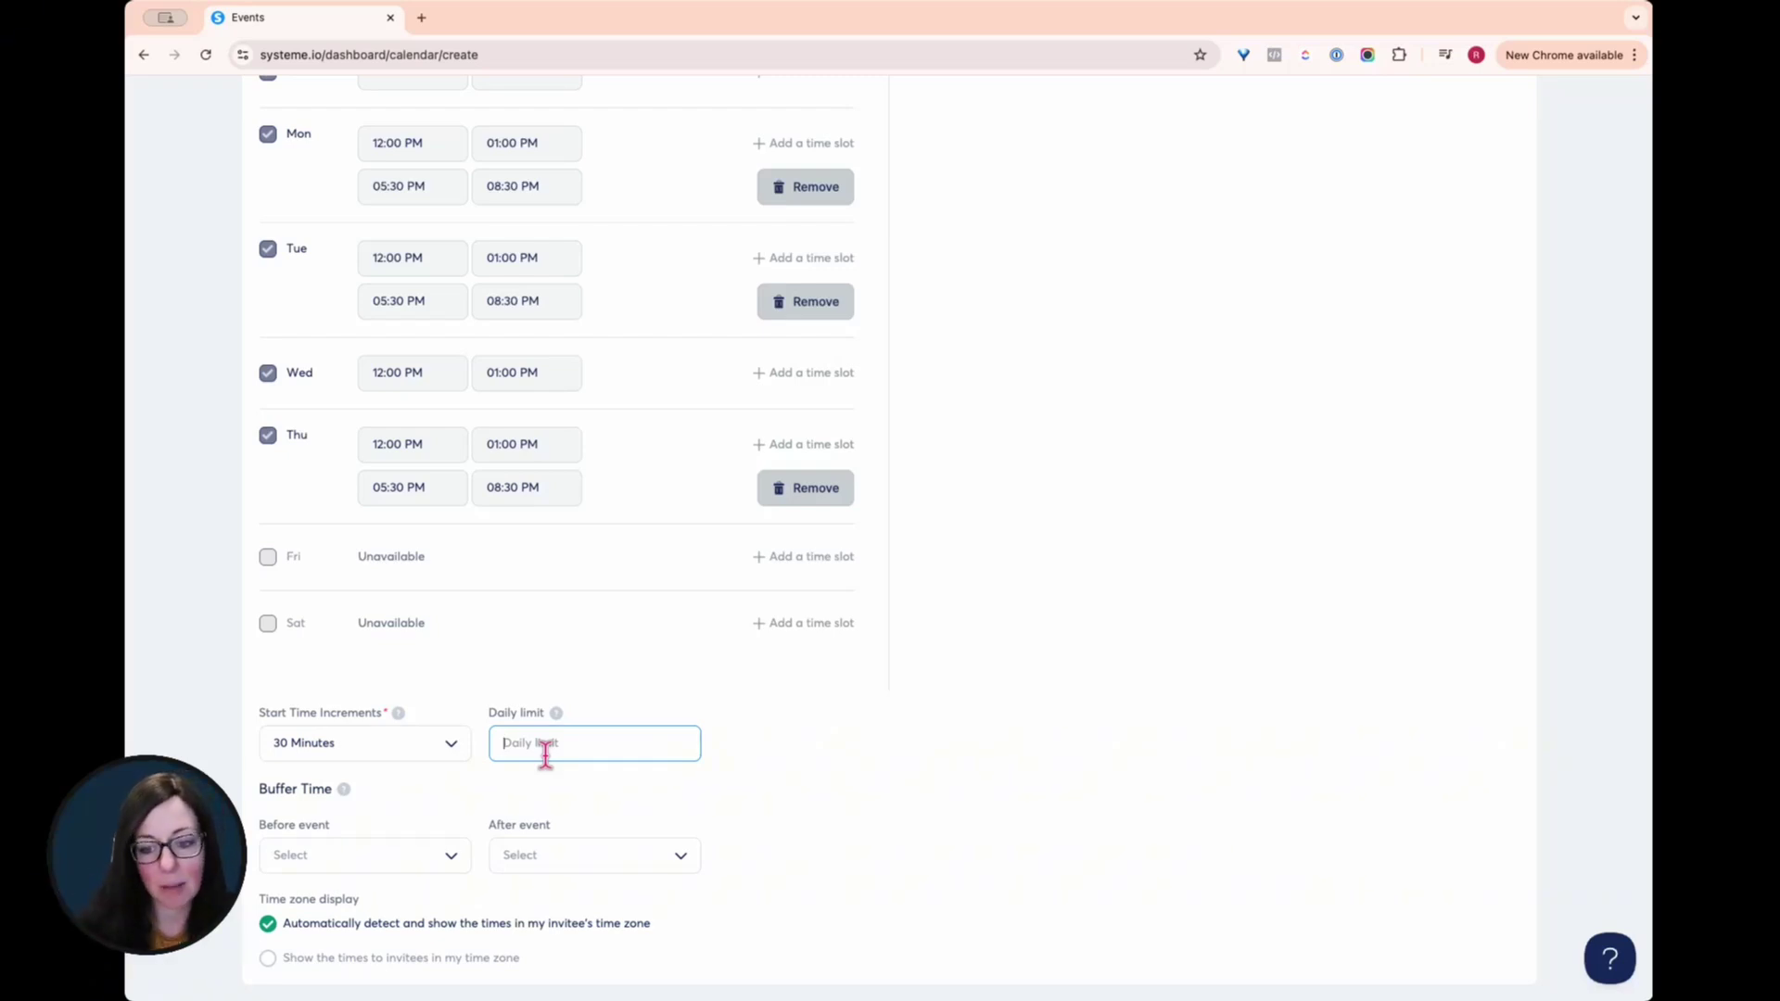
click(844, 753)
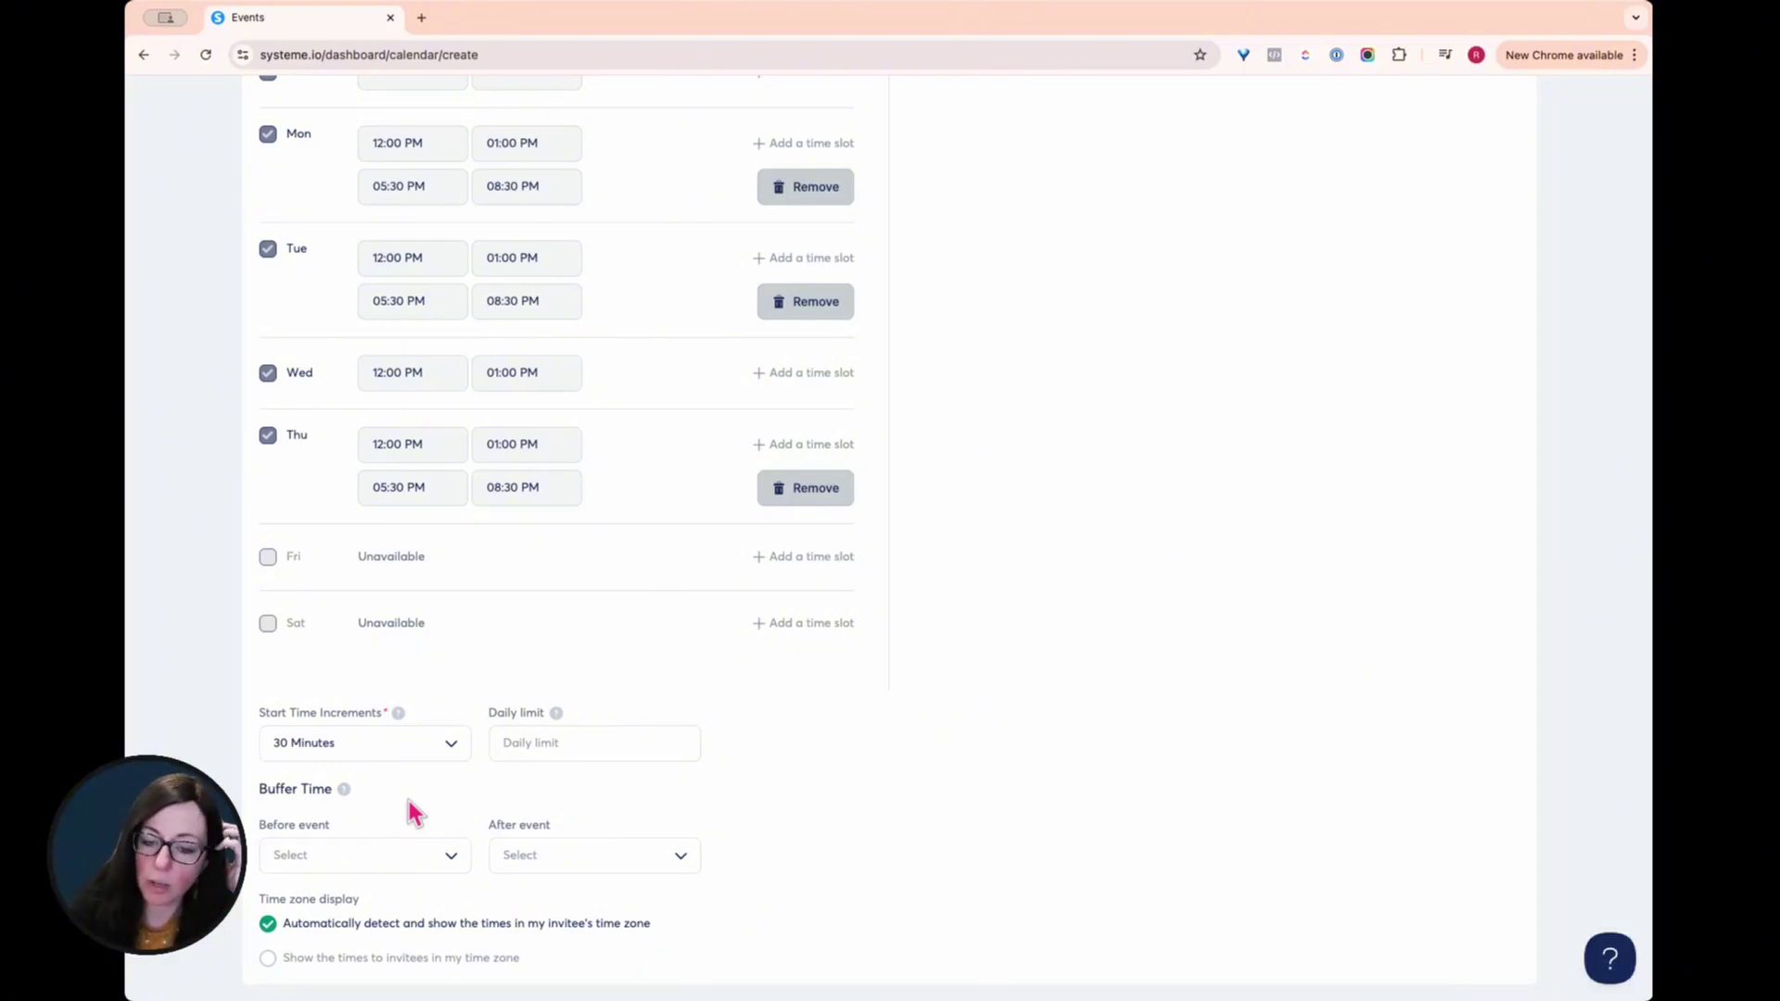
click(325, 853)
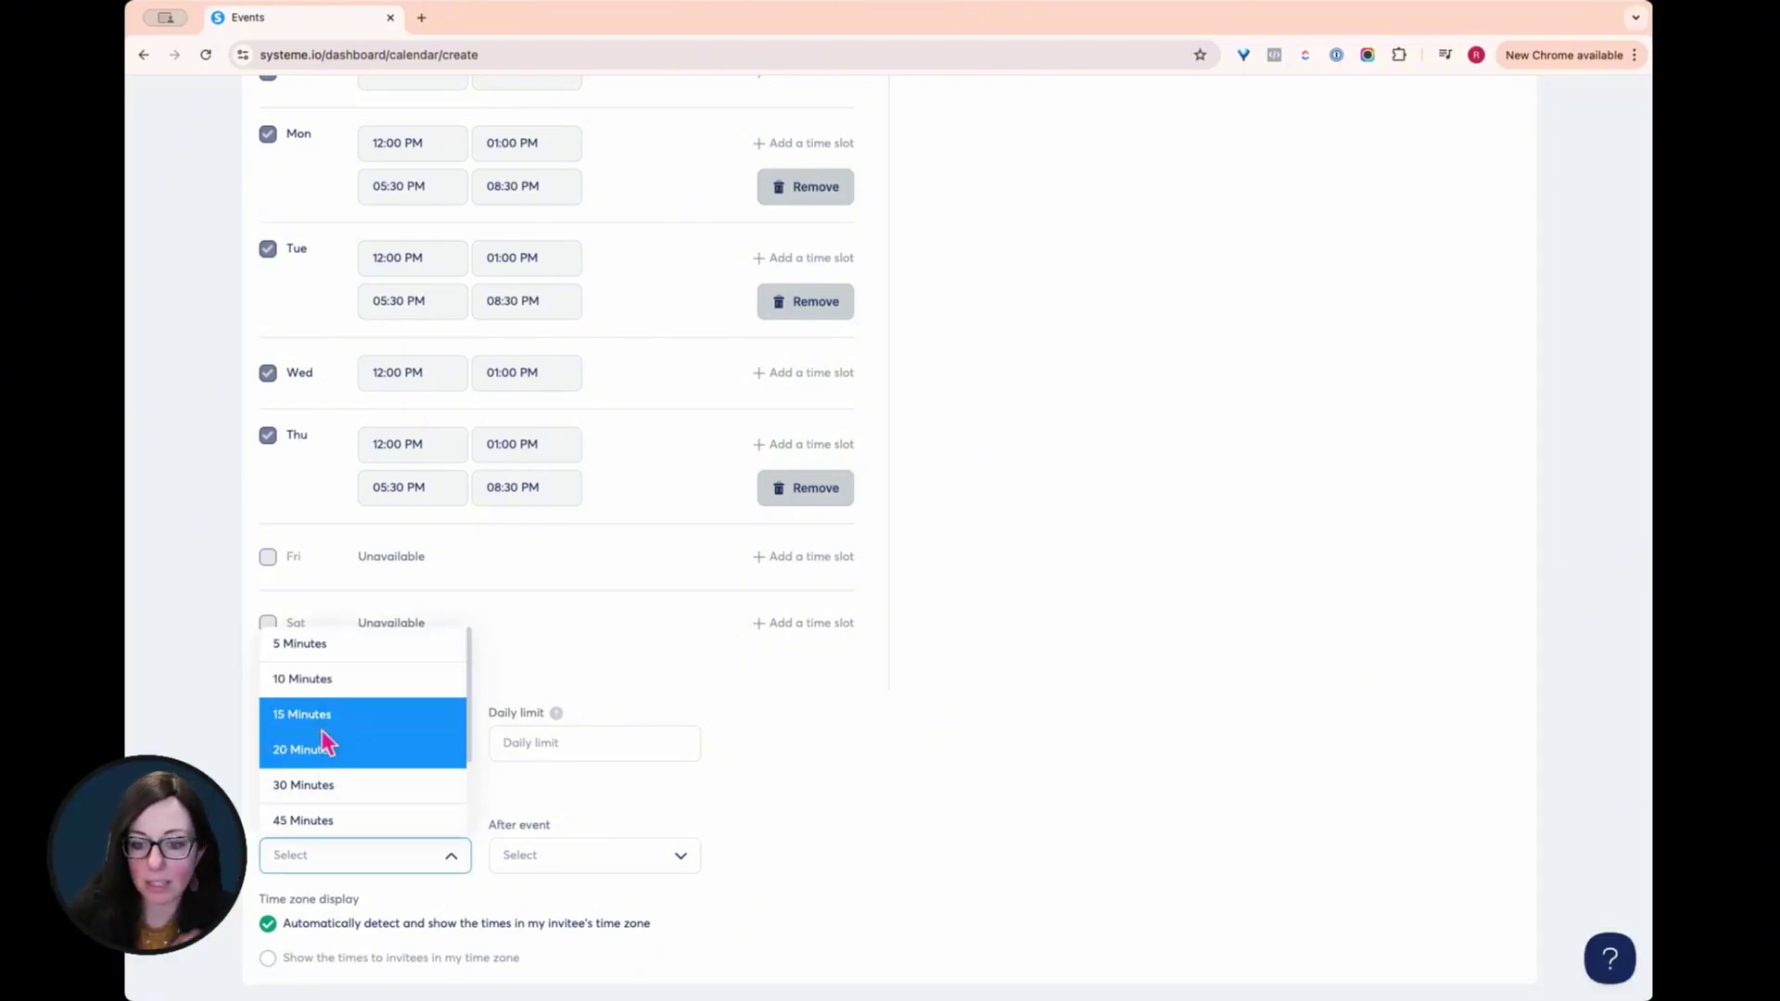
click(345, 715)
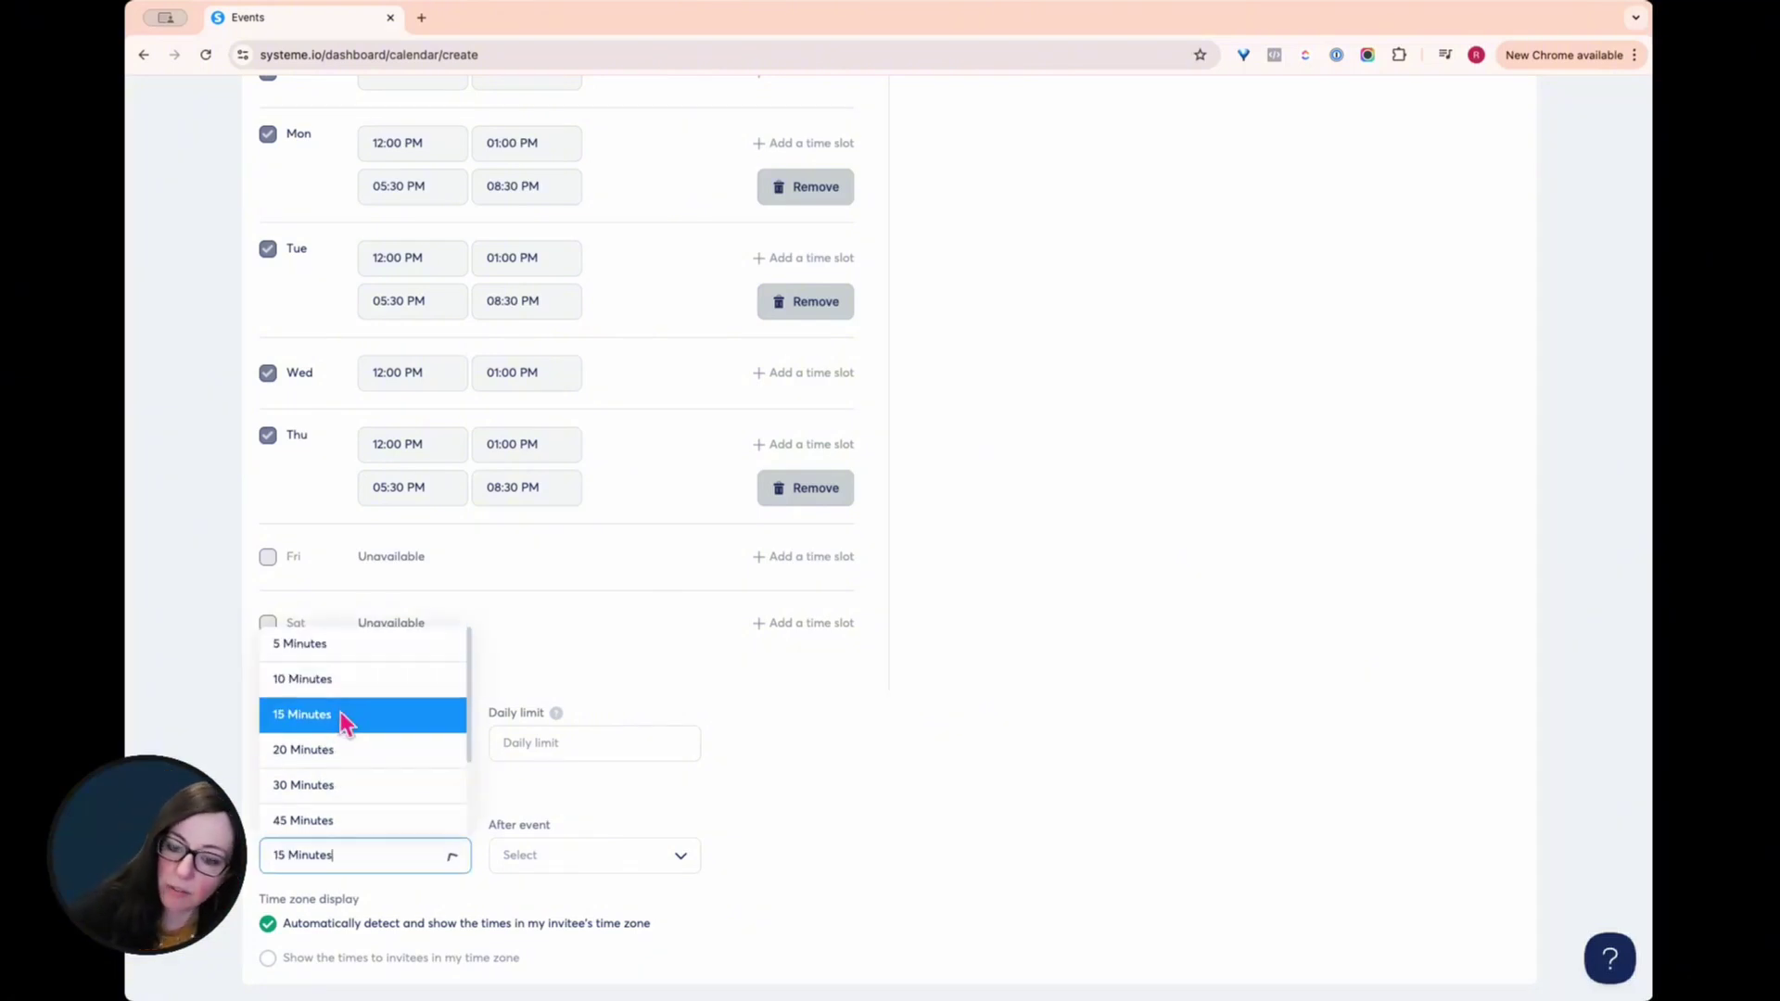
click(507, 857)
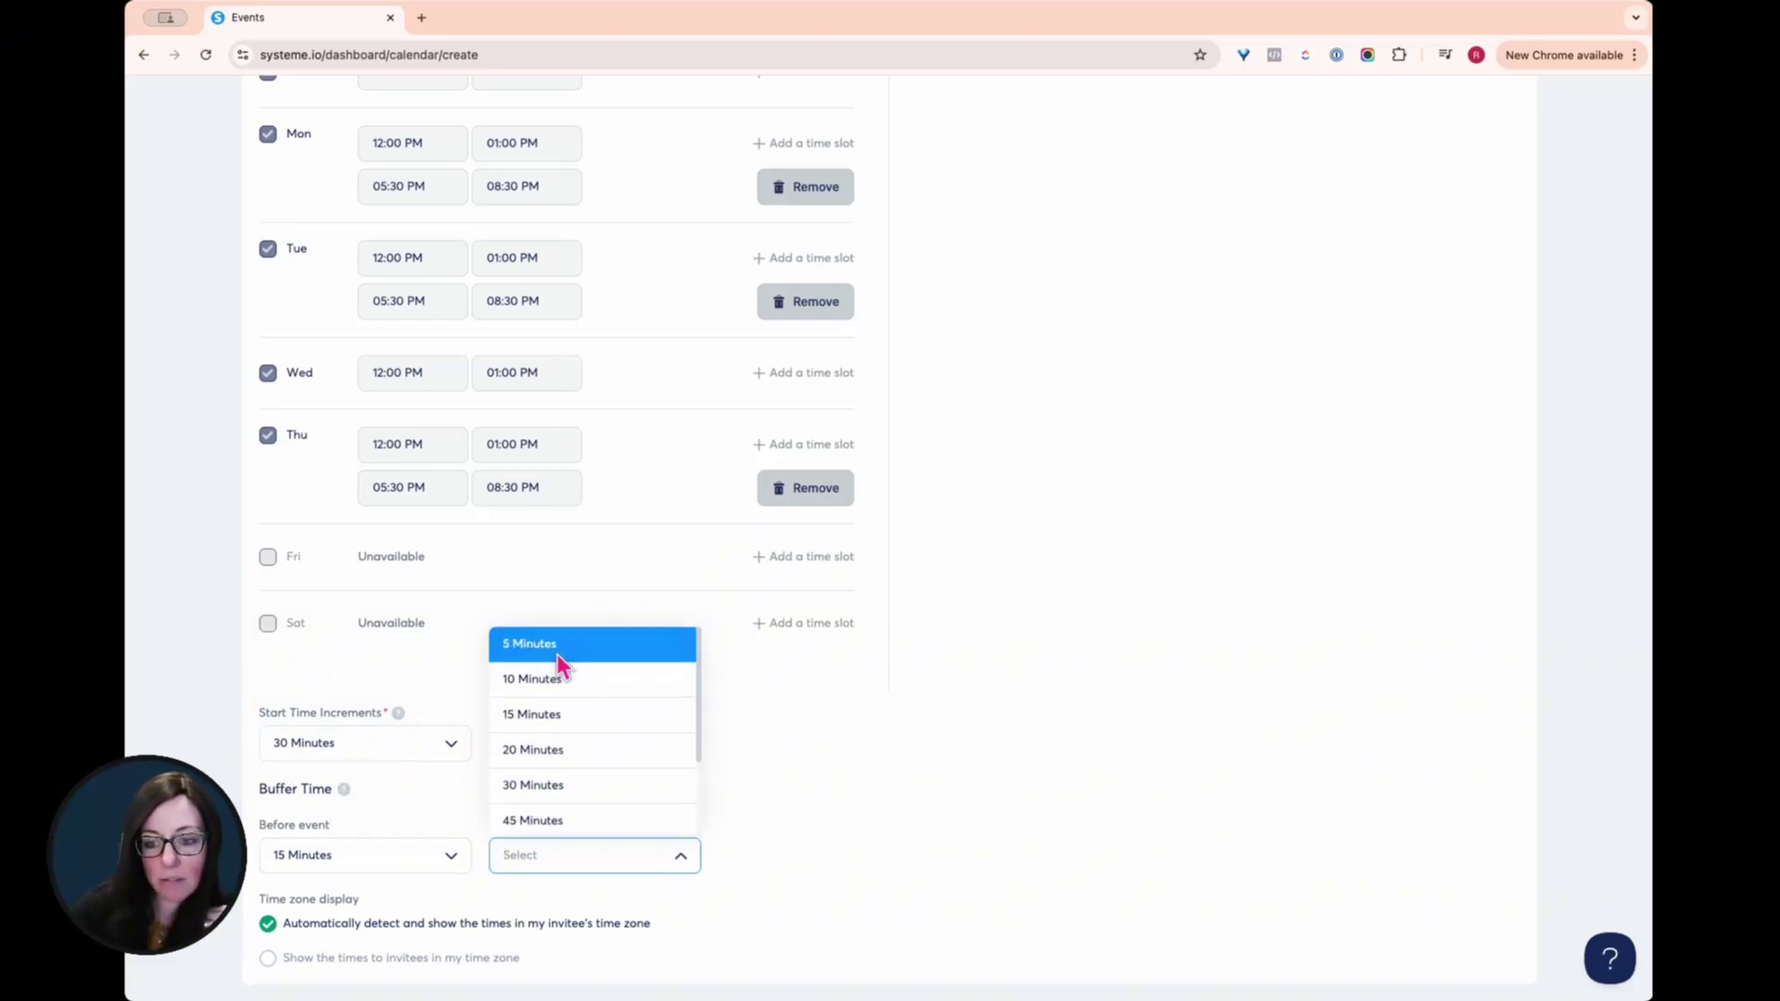
click(558, 654)
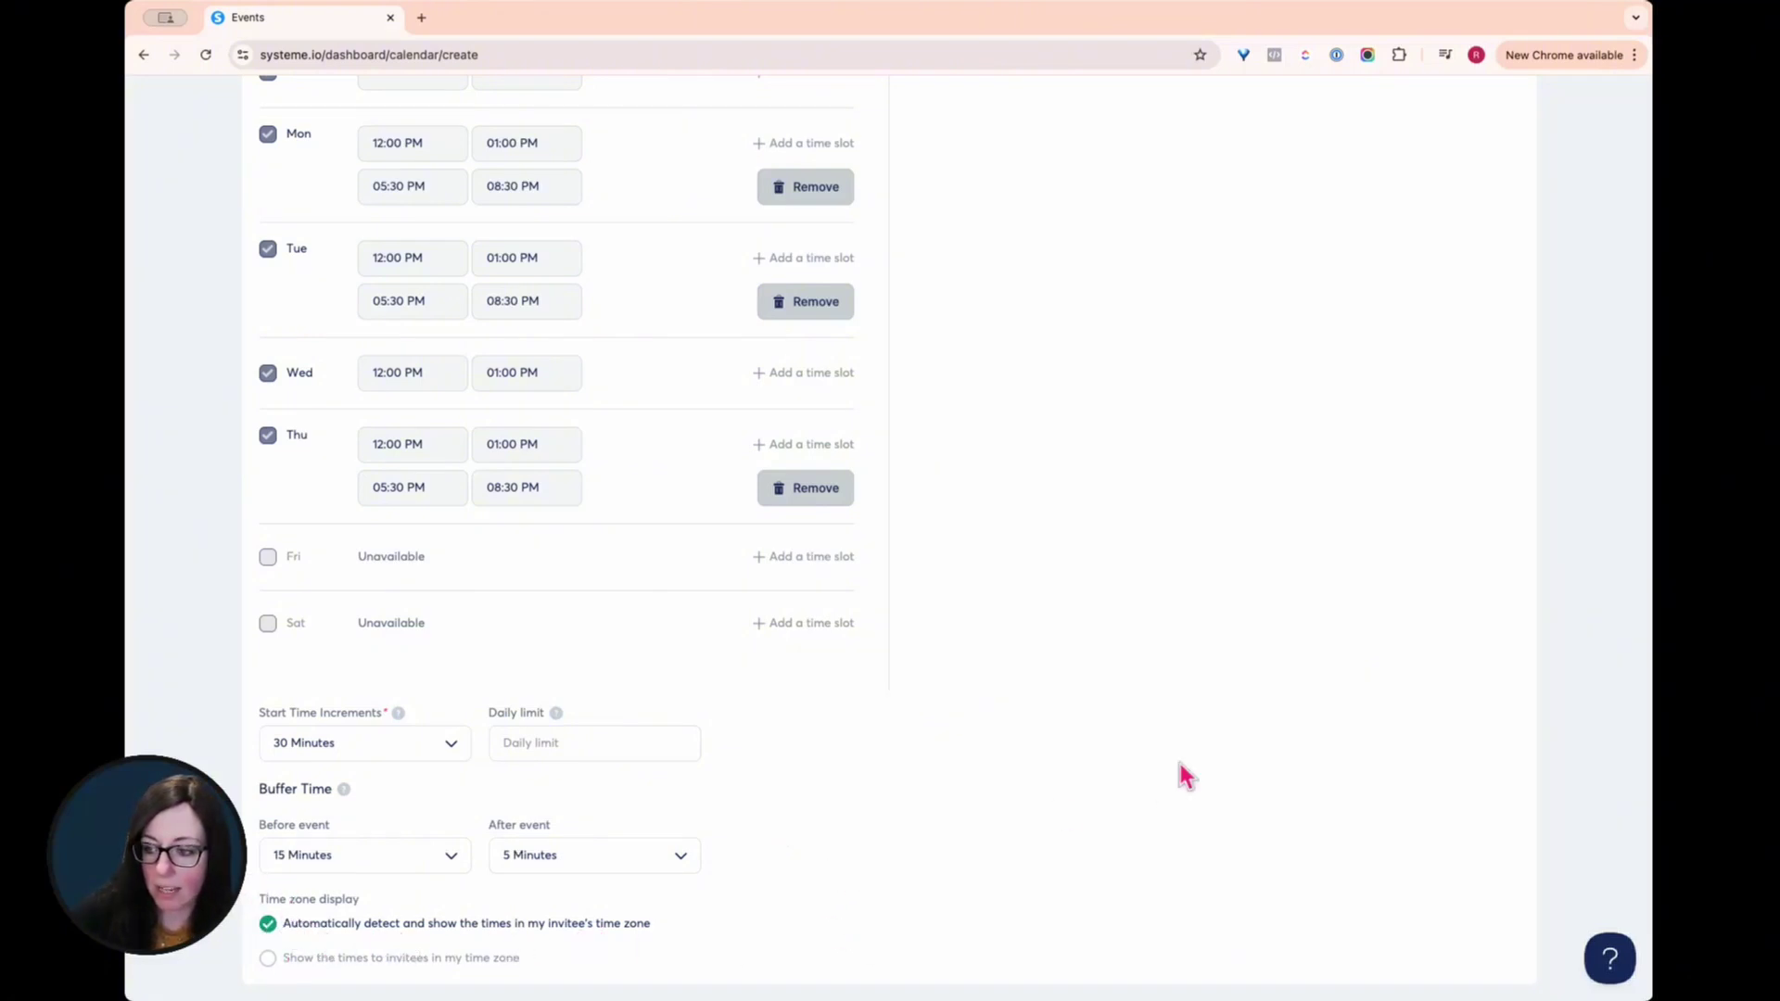
scroll(1180, 764, up, 15)
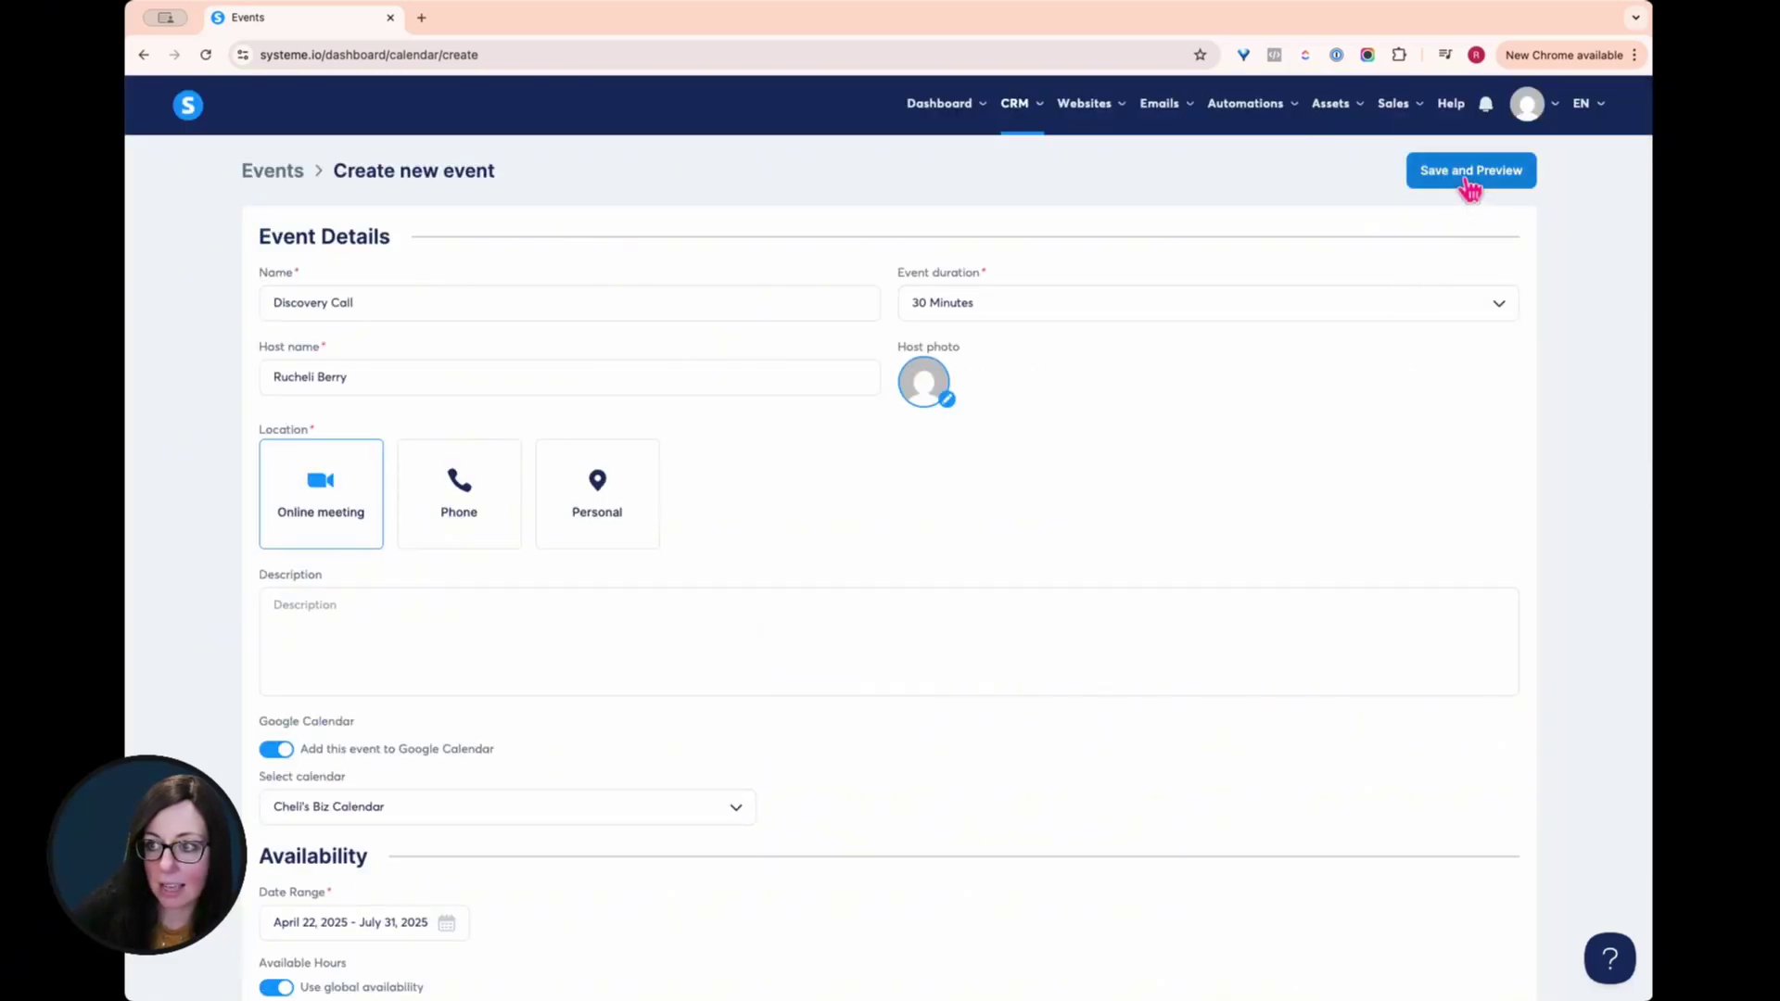
- Save Discovery Call, browse preview time slots for April 24 and 27–30, then close it
click(1470, 186)
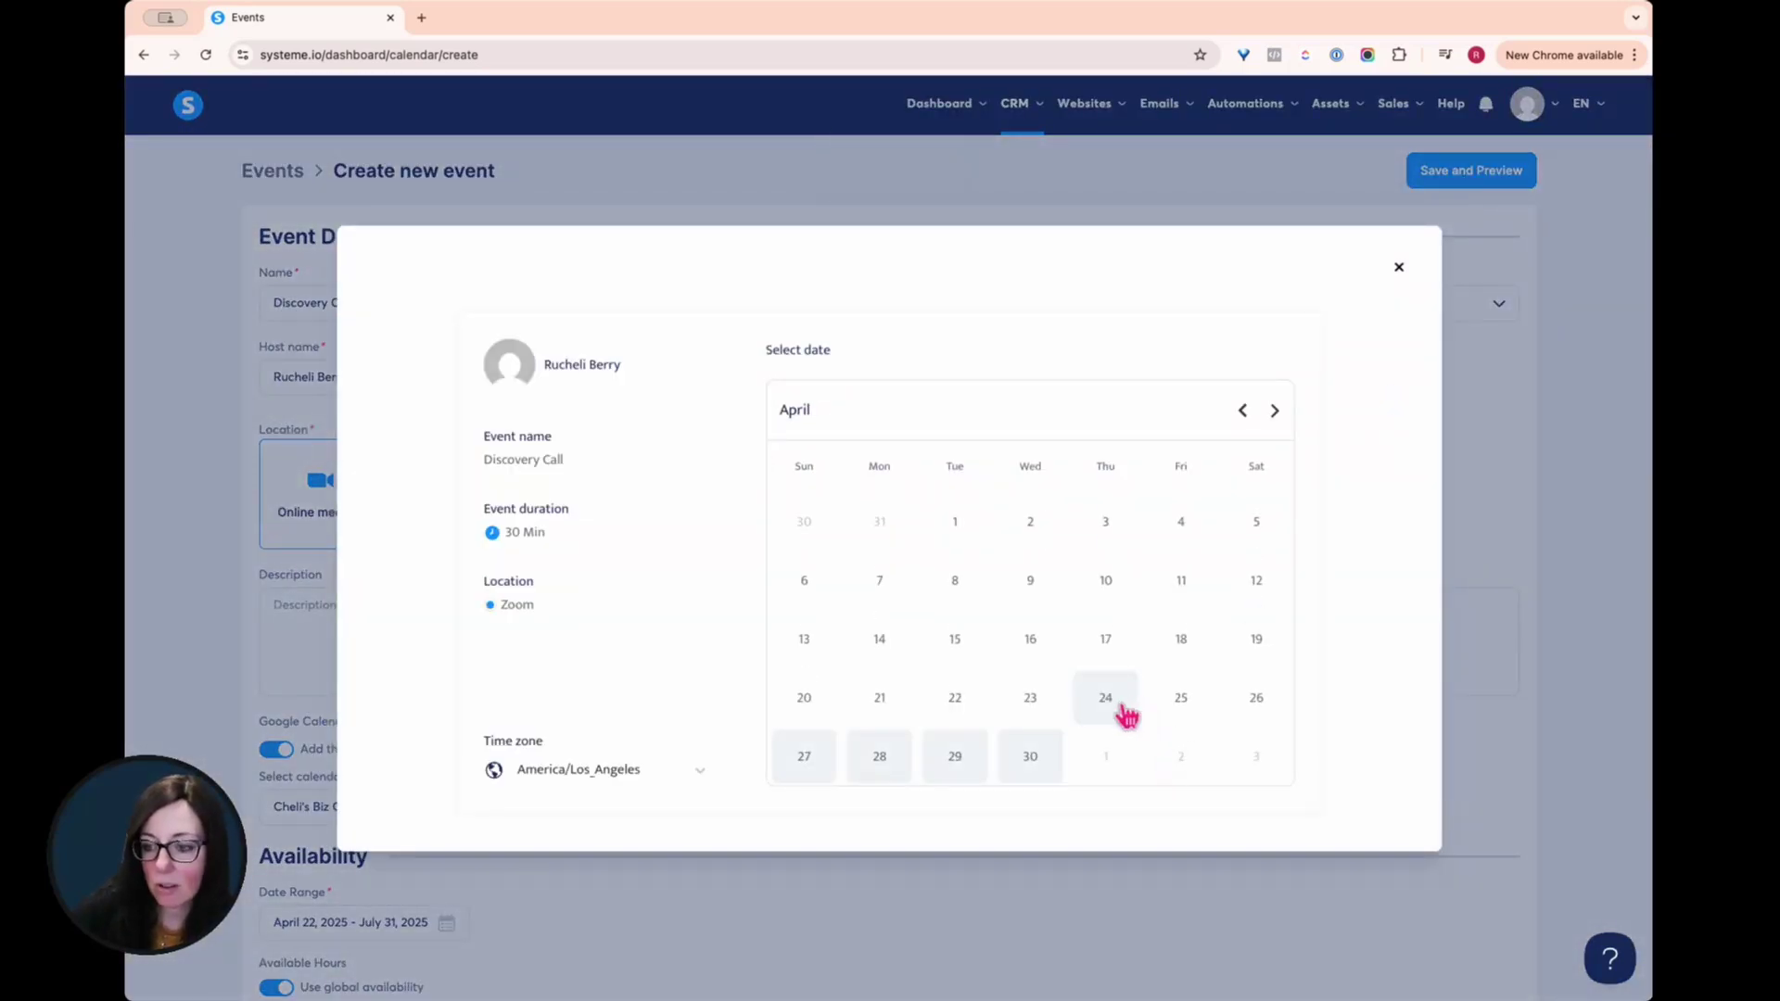
click(1124, 712)
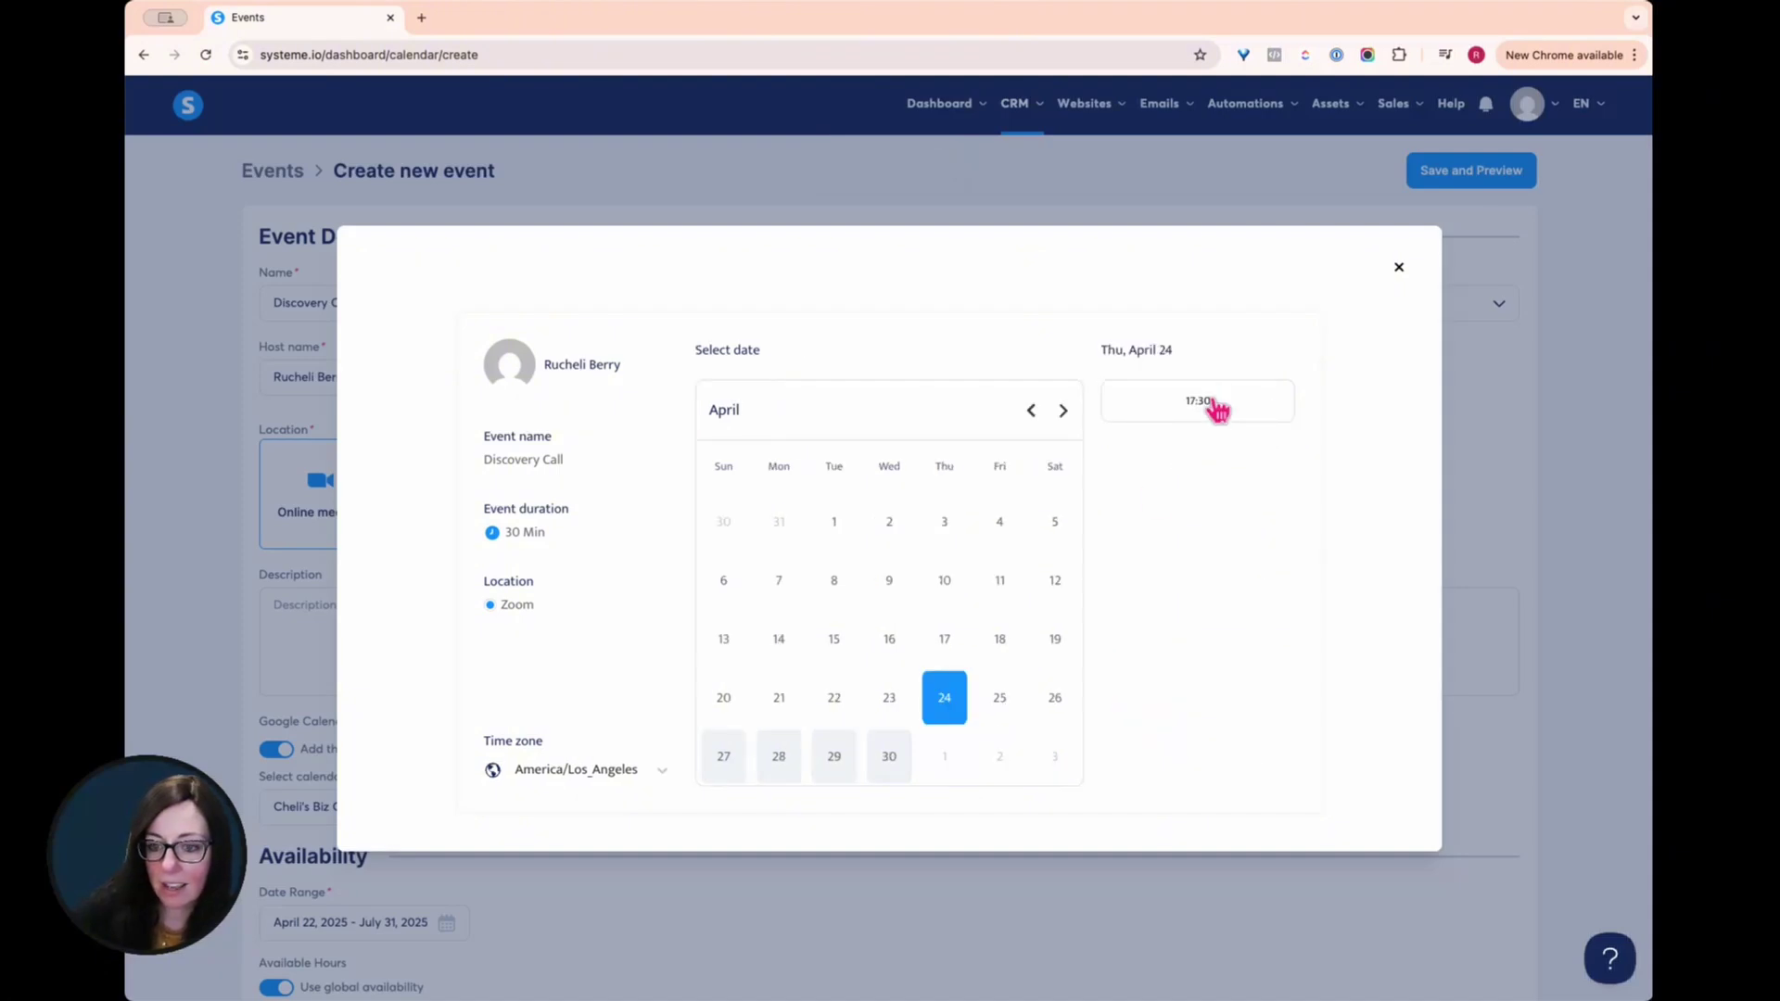
click(729, 772)
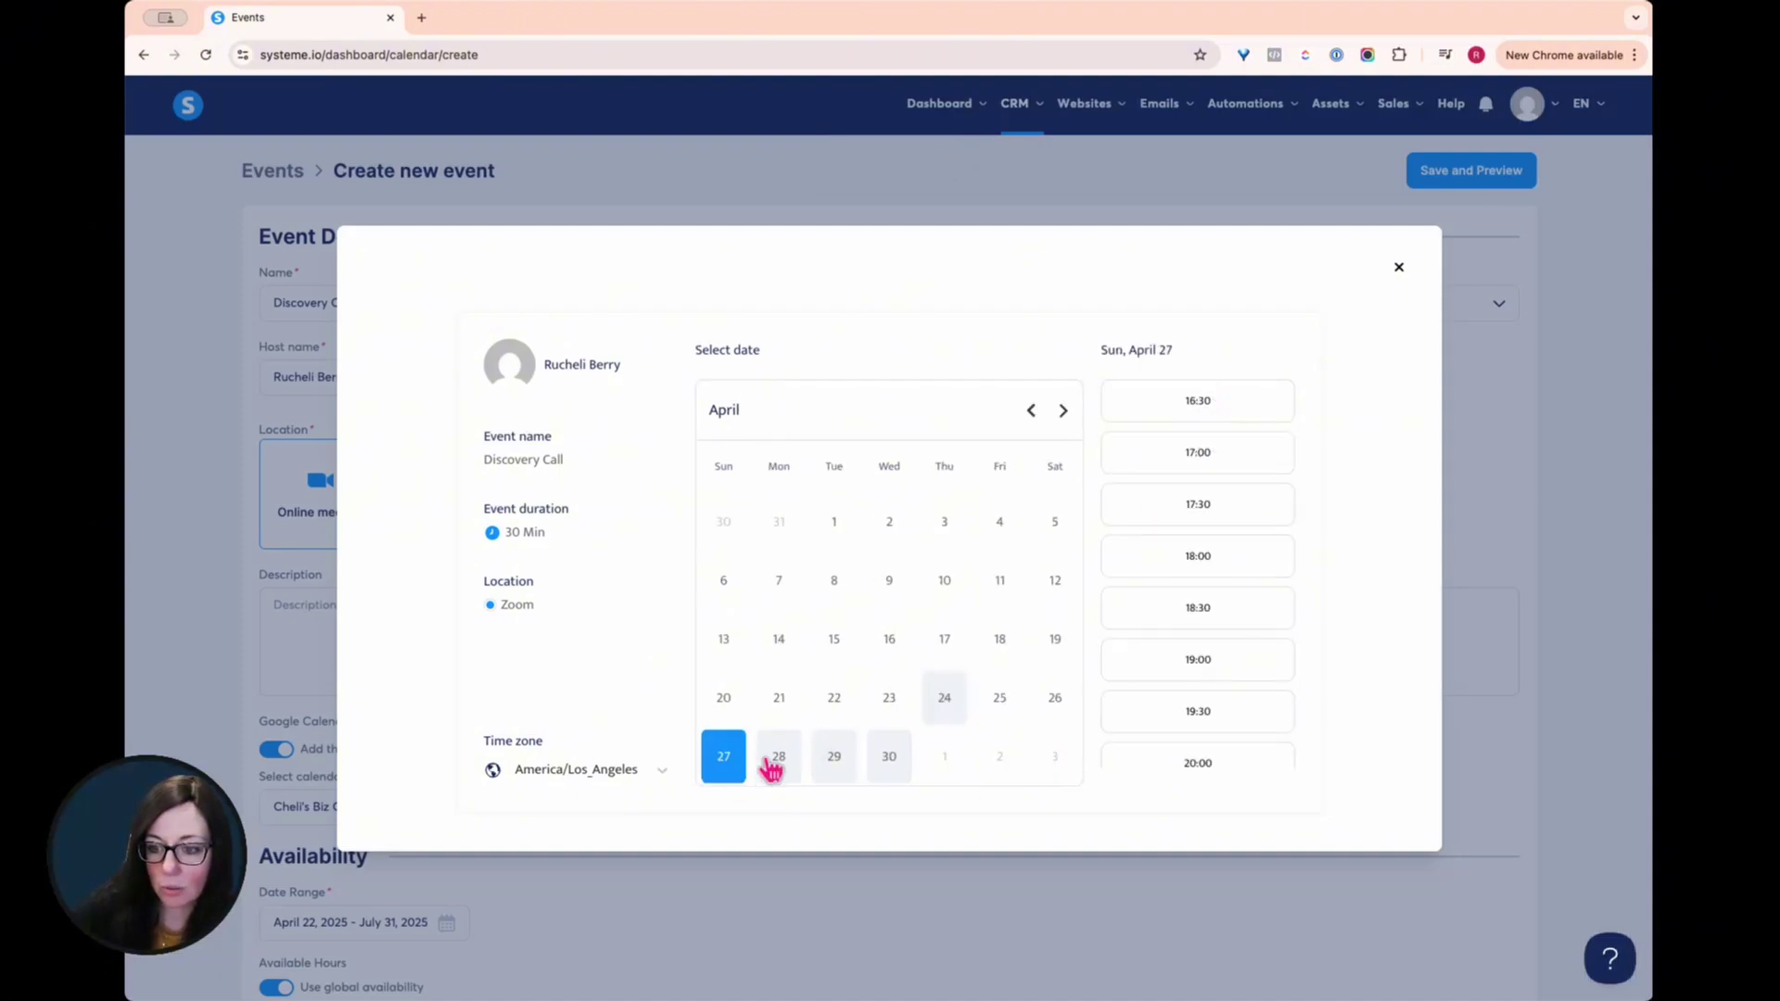
scroll(1138, 658, down, 1)
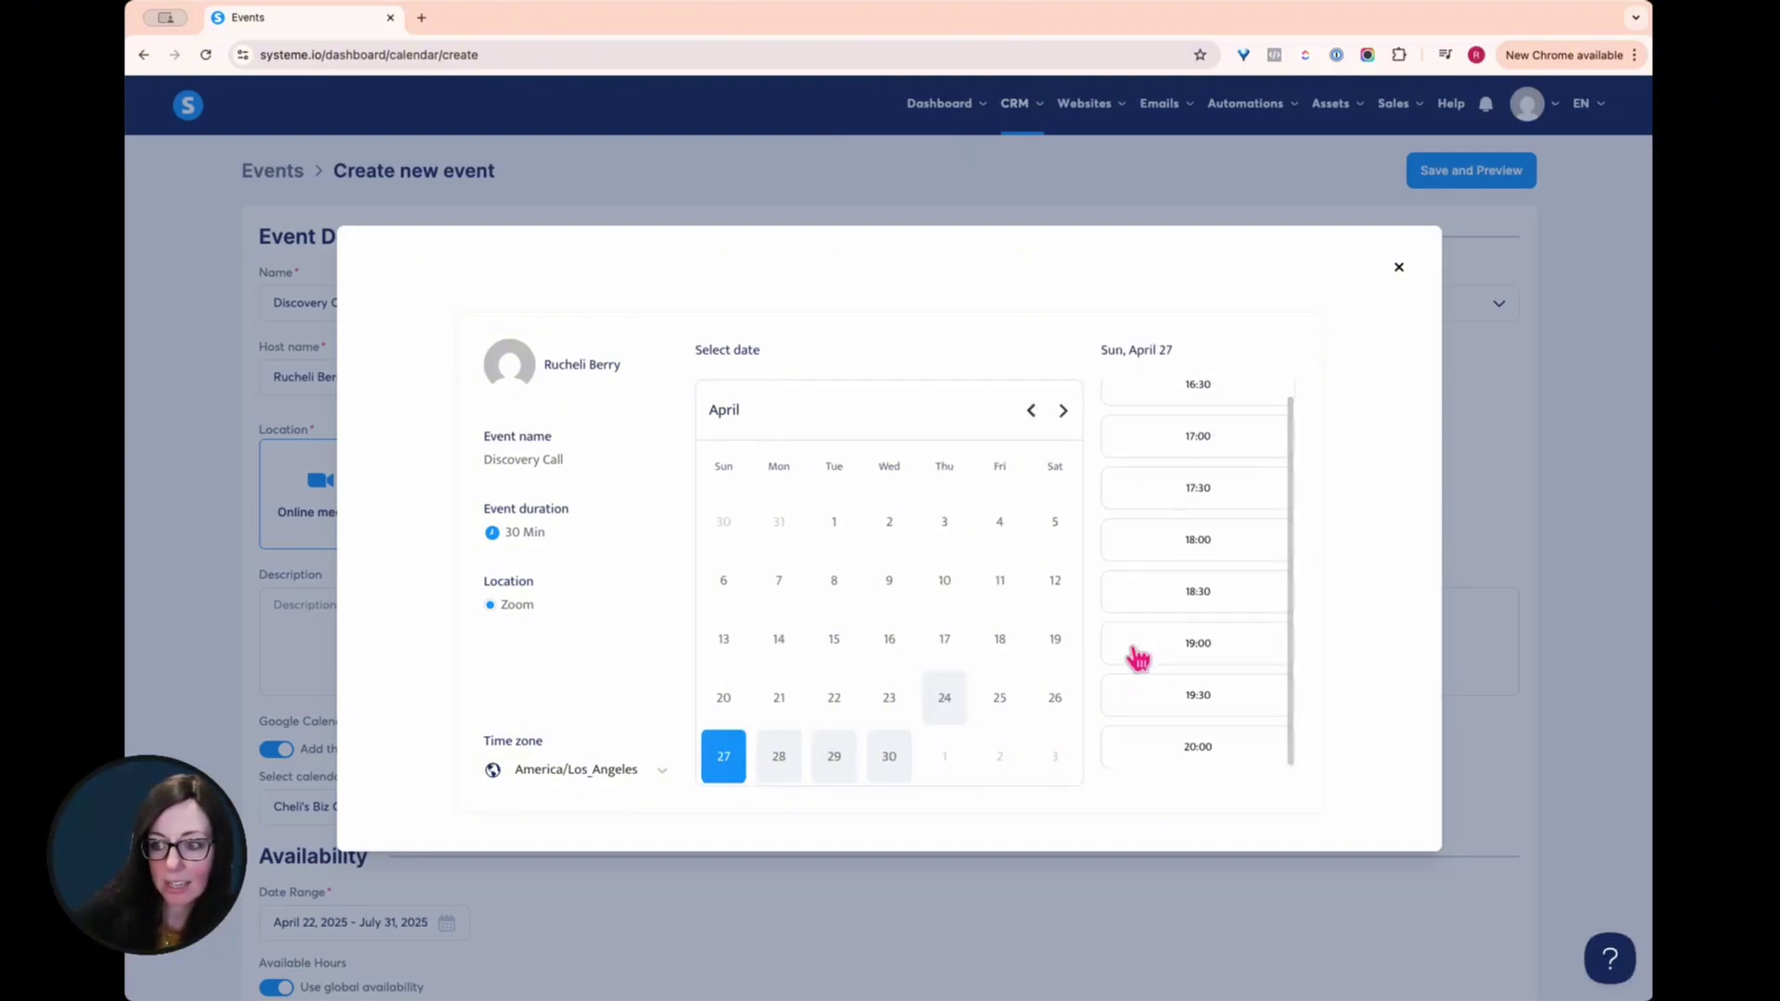
click(781, 772)
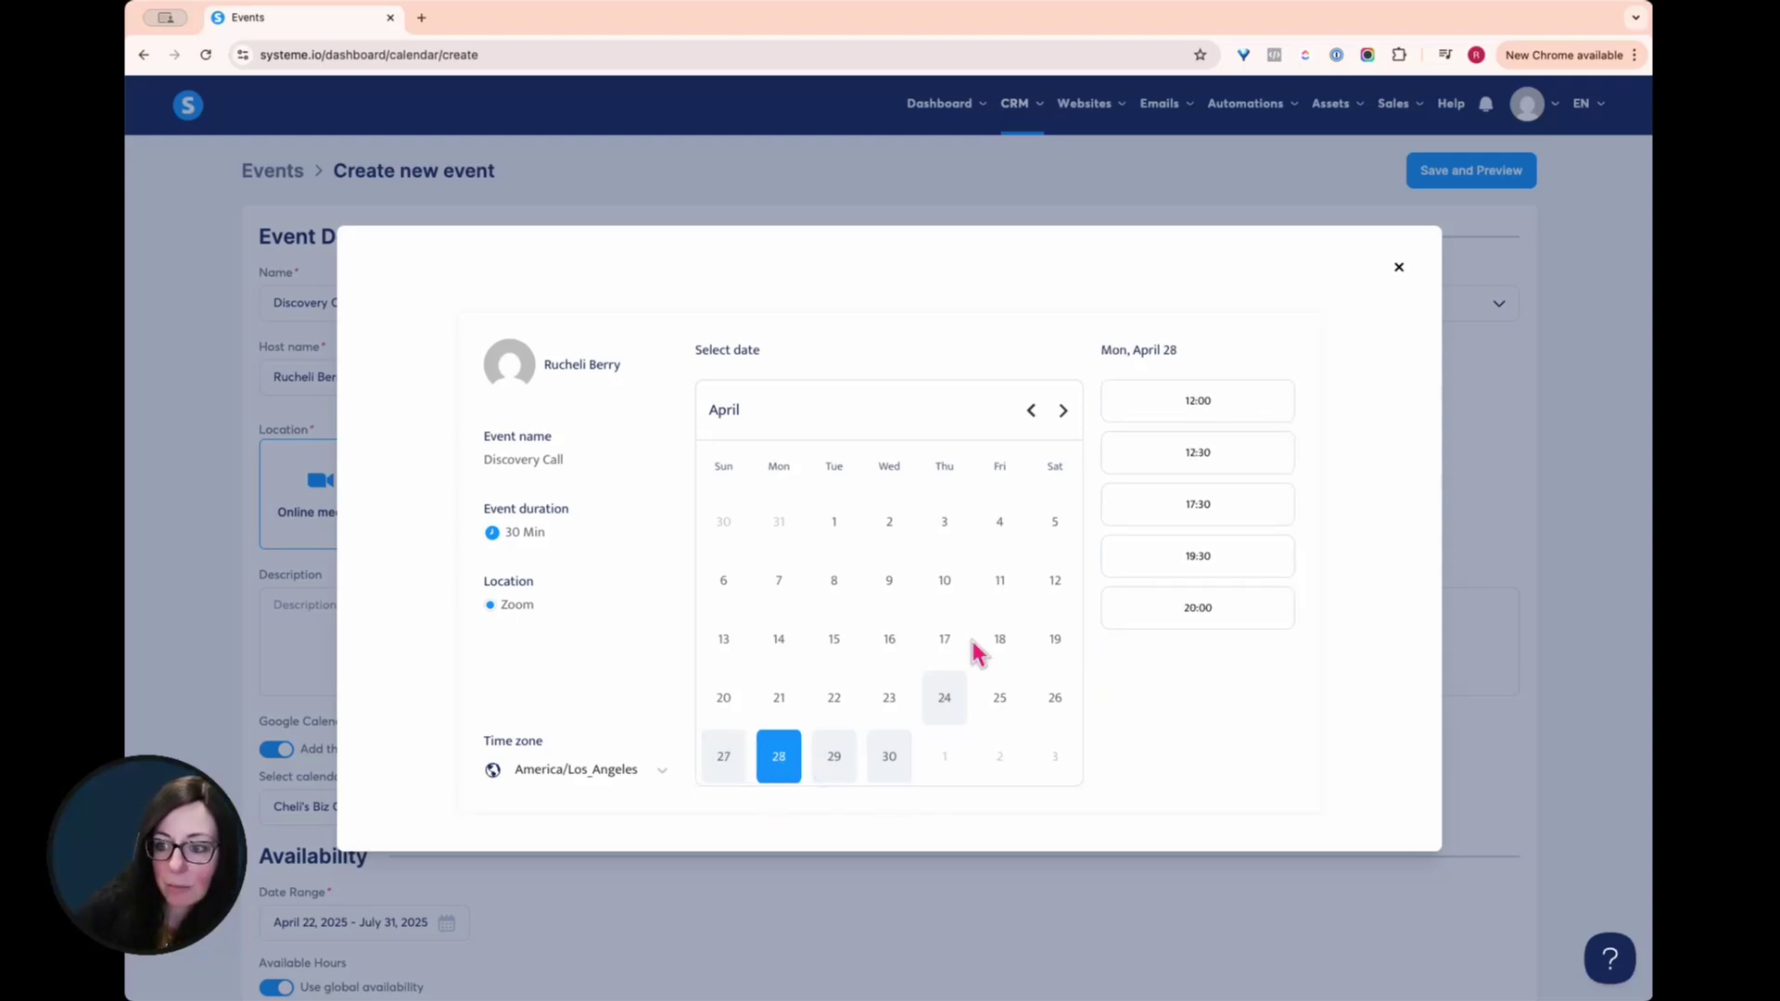
click(839, 765)
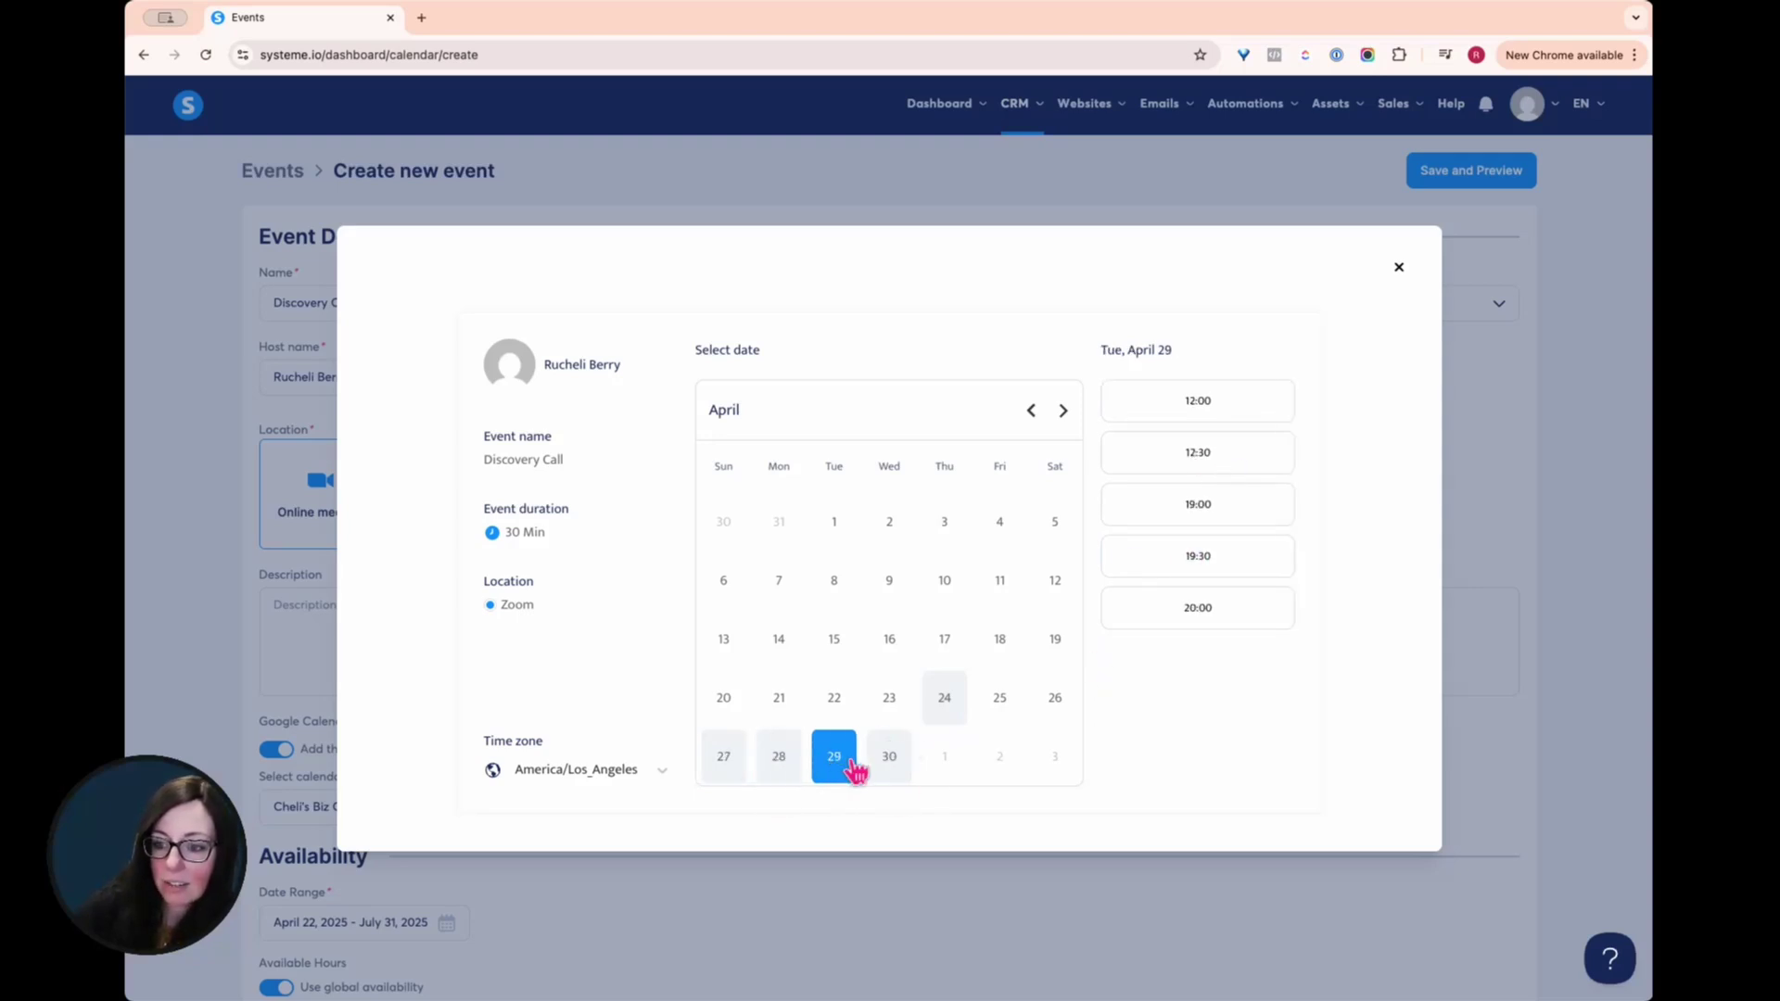
click(890, 760)
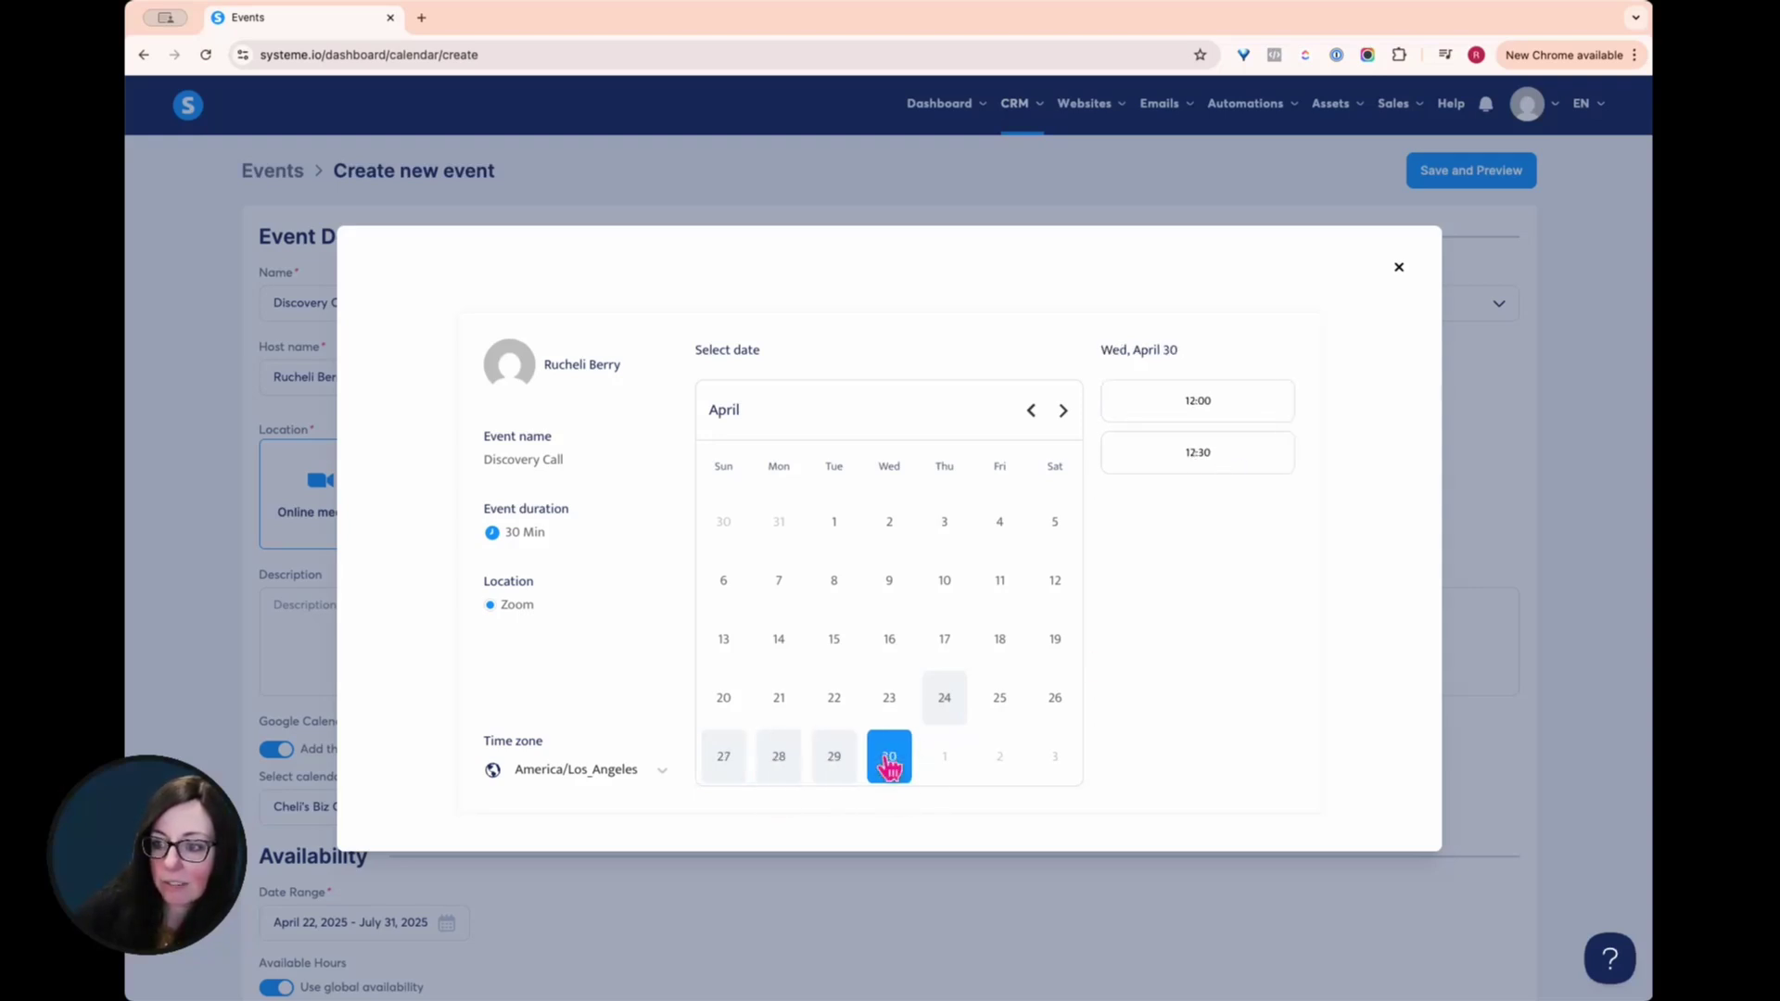
click(834, 767)
click(779, 770)
click(728, 774)
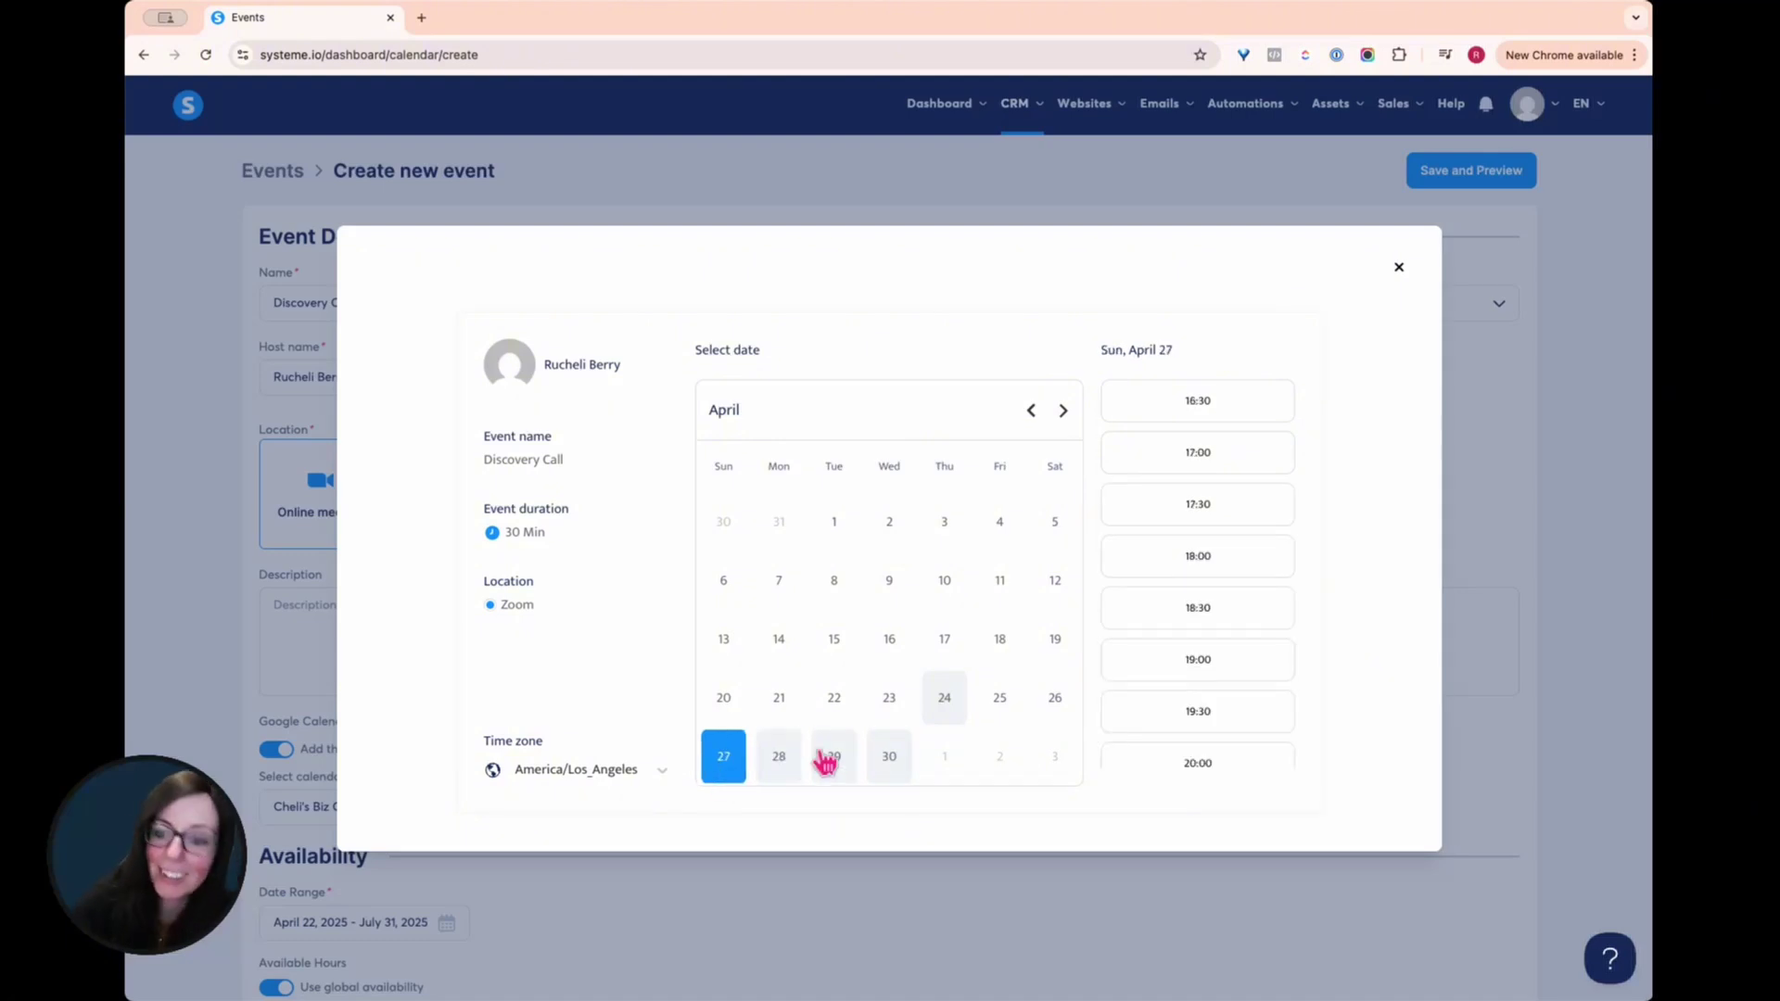
click(939, 700)
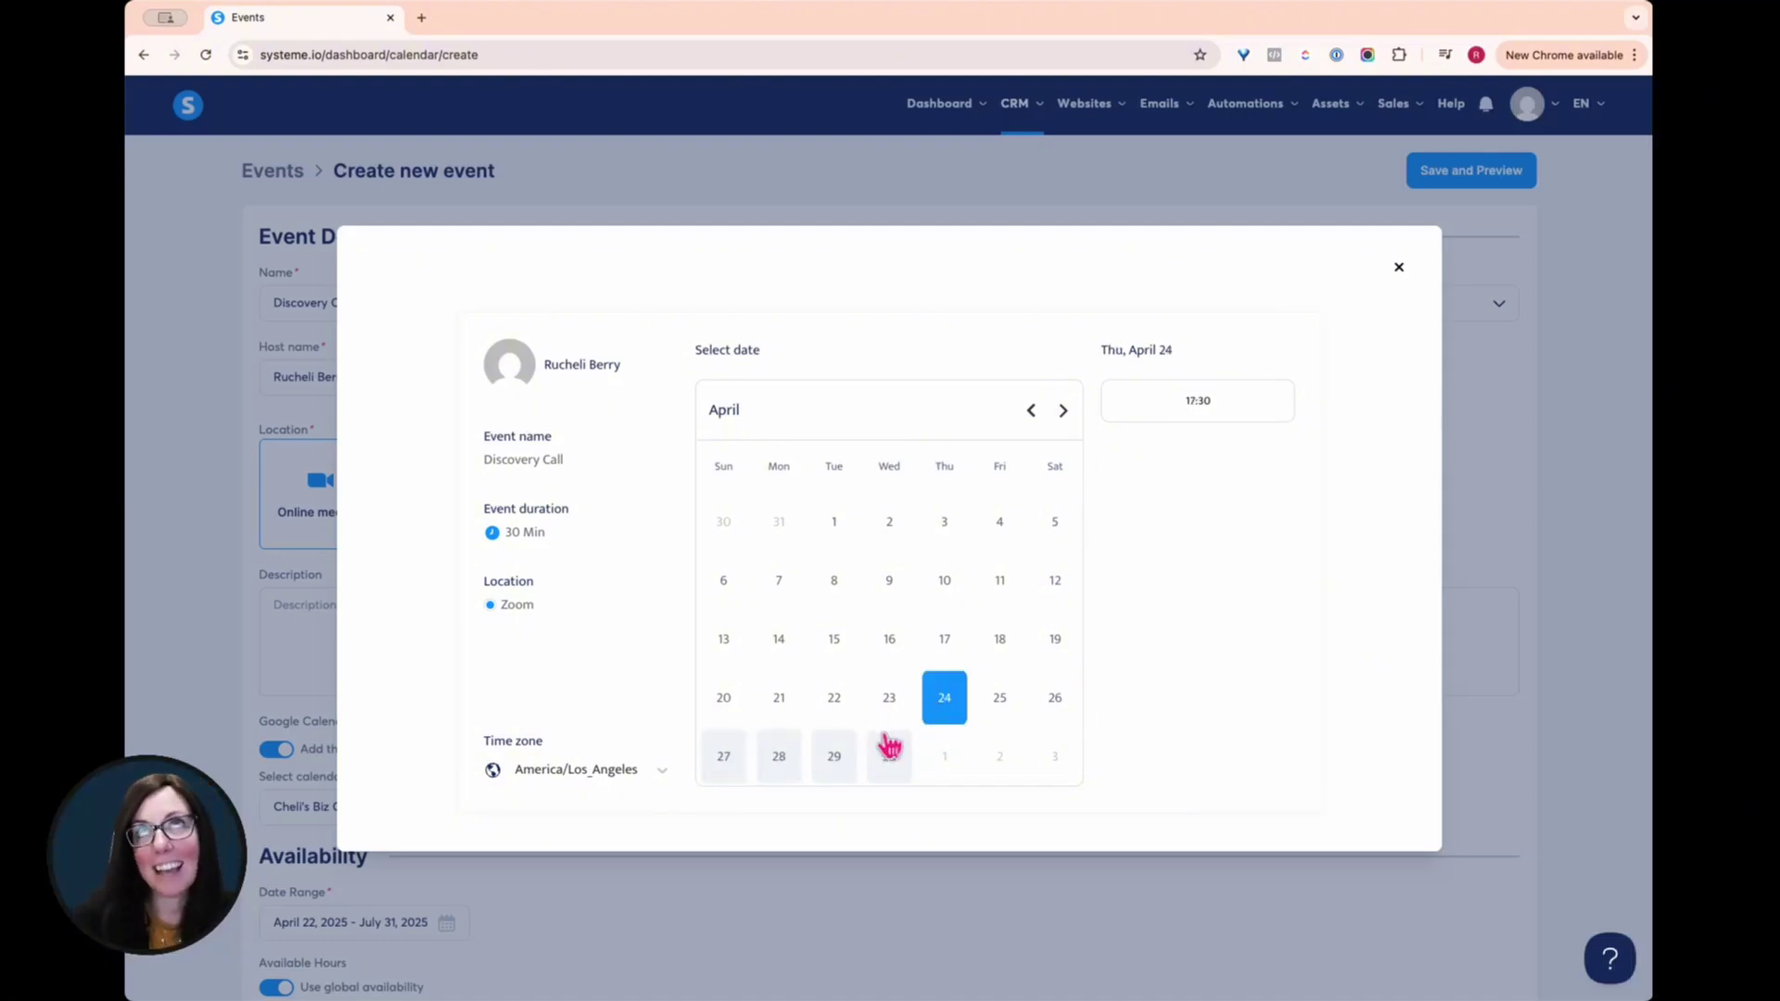
click(1402, 272)
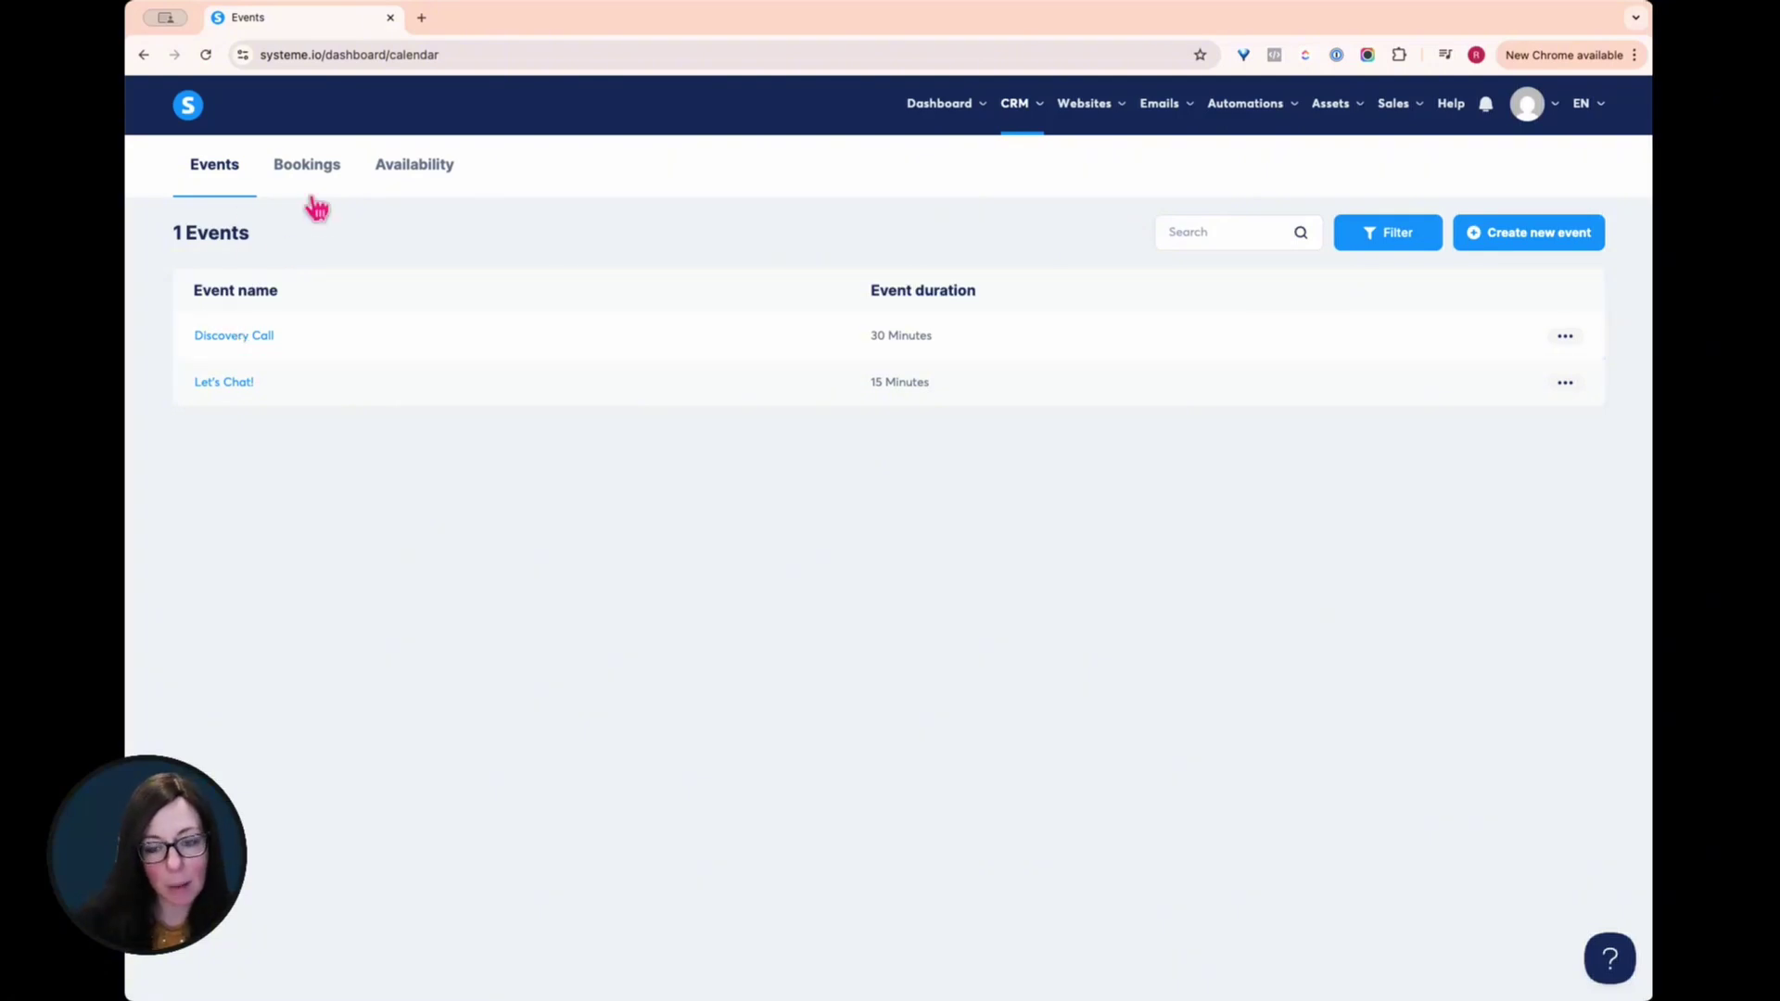
- Show the Availability tab with weekly hours like Sun 4:30–8:30 PM and Mon–Thu noon–1 PM
click(413, 167)
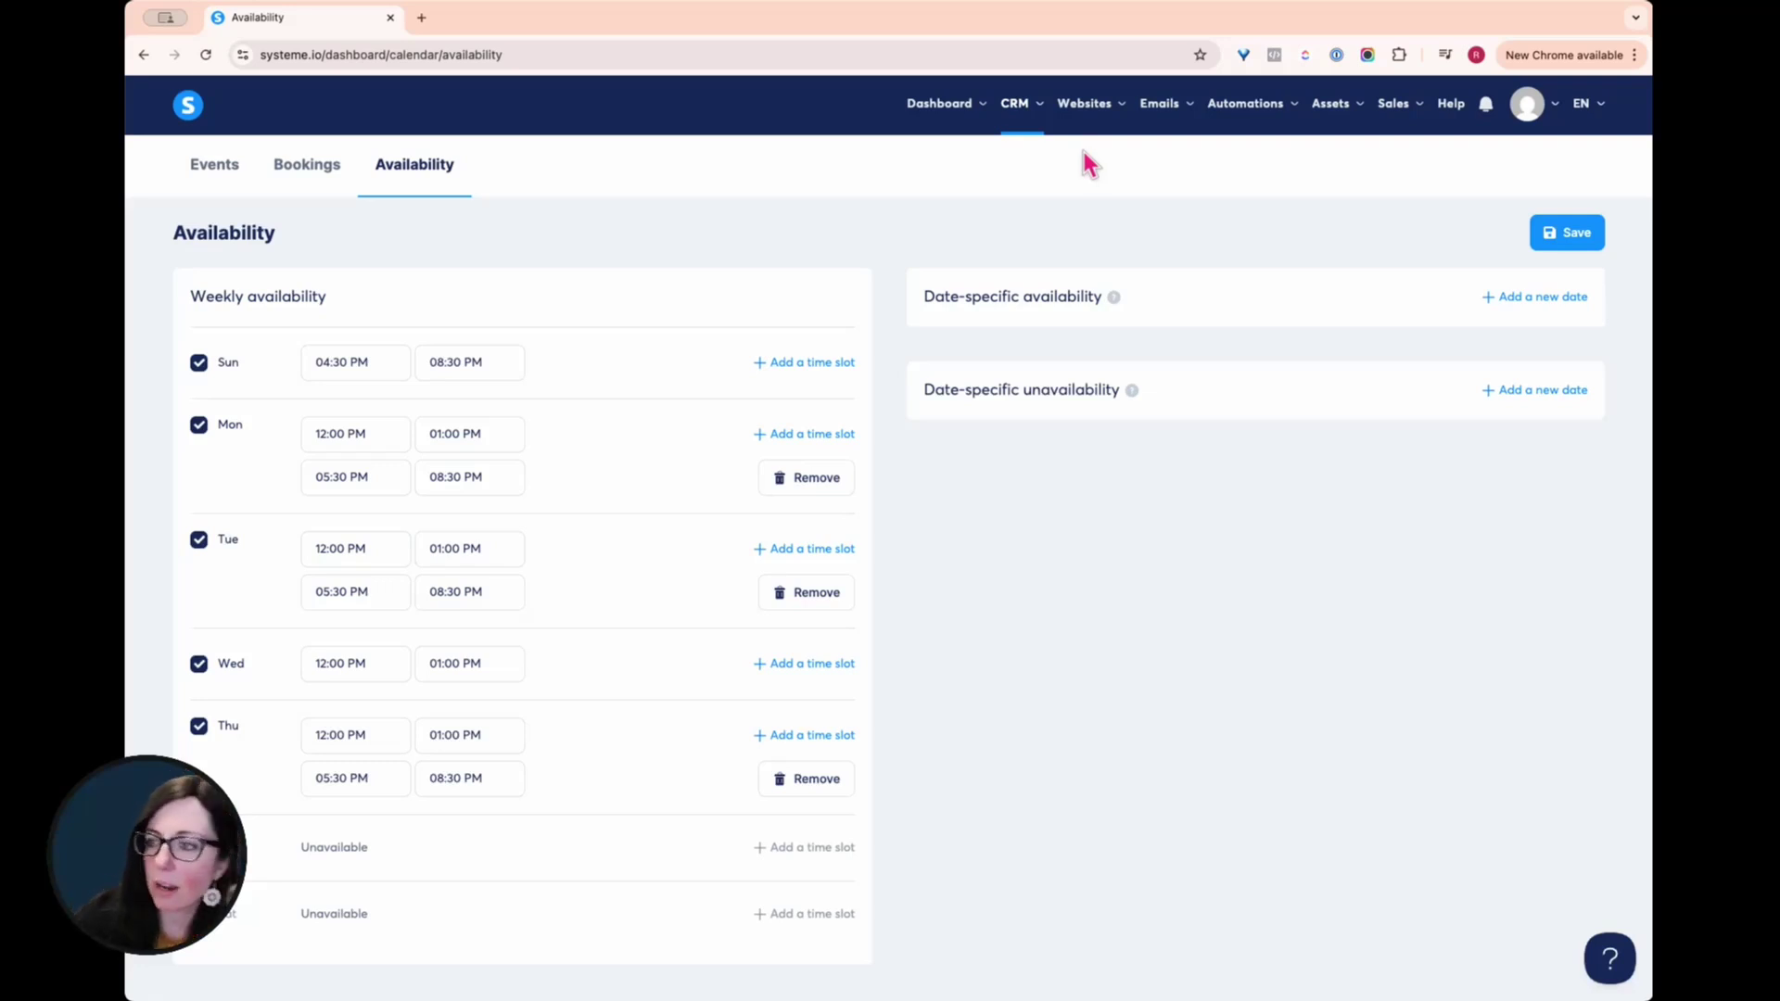
- Go to the pages of the Get The Tech Out Of Here blog
mouse_move(1085, 107)
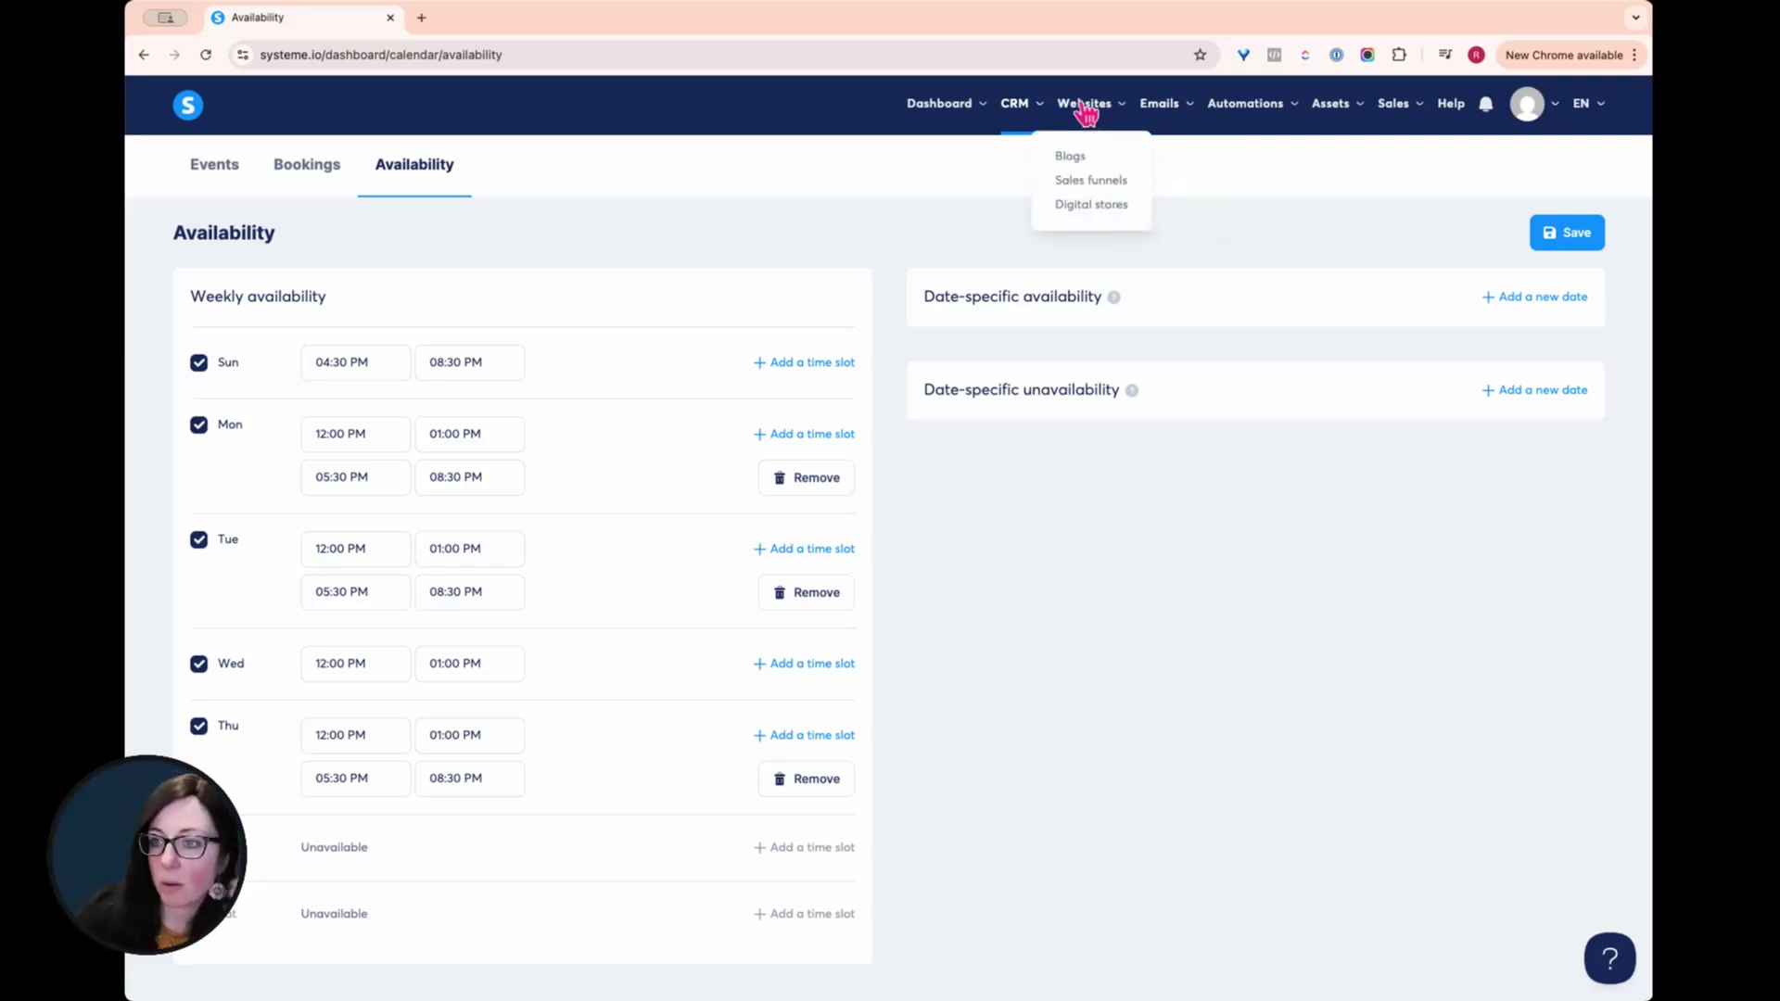
click(1072, 160)
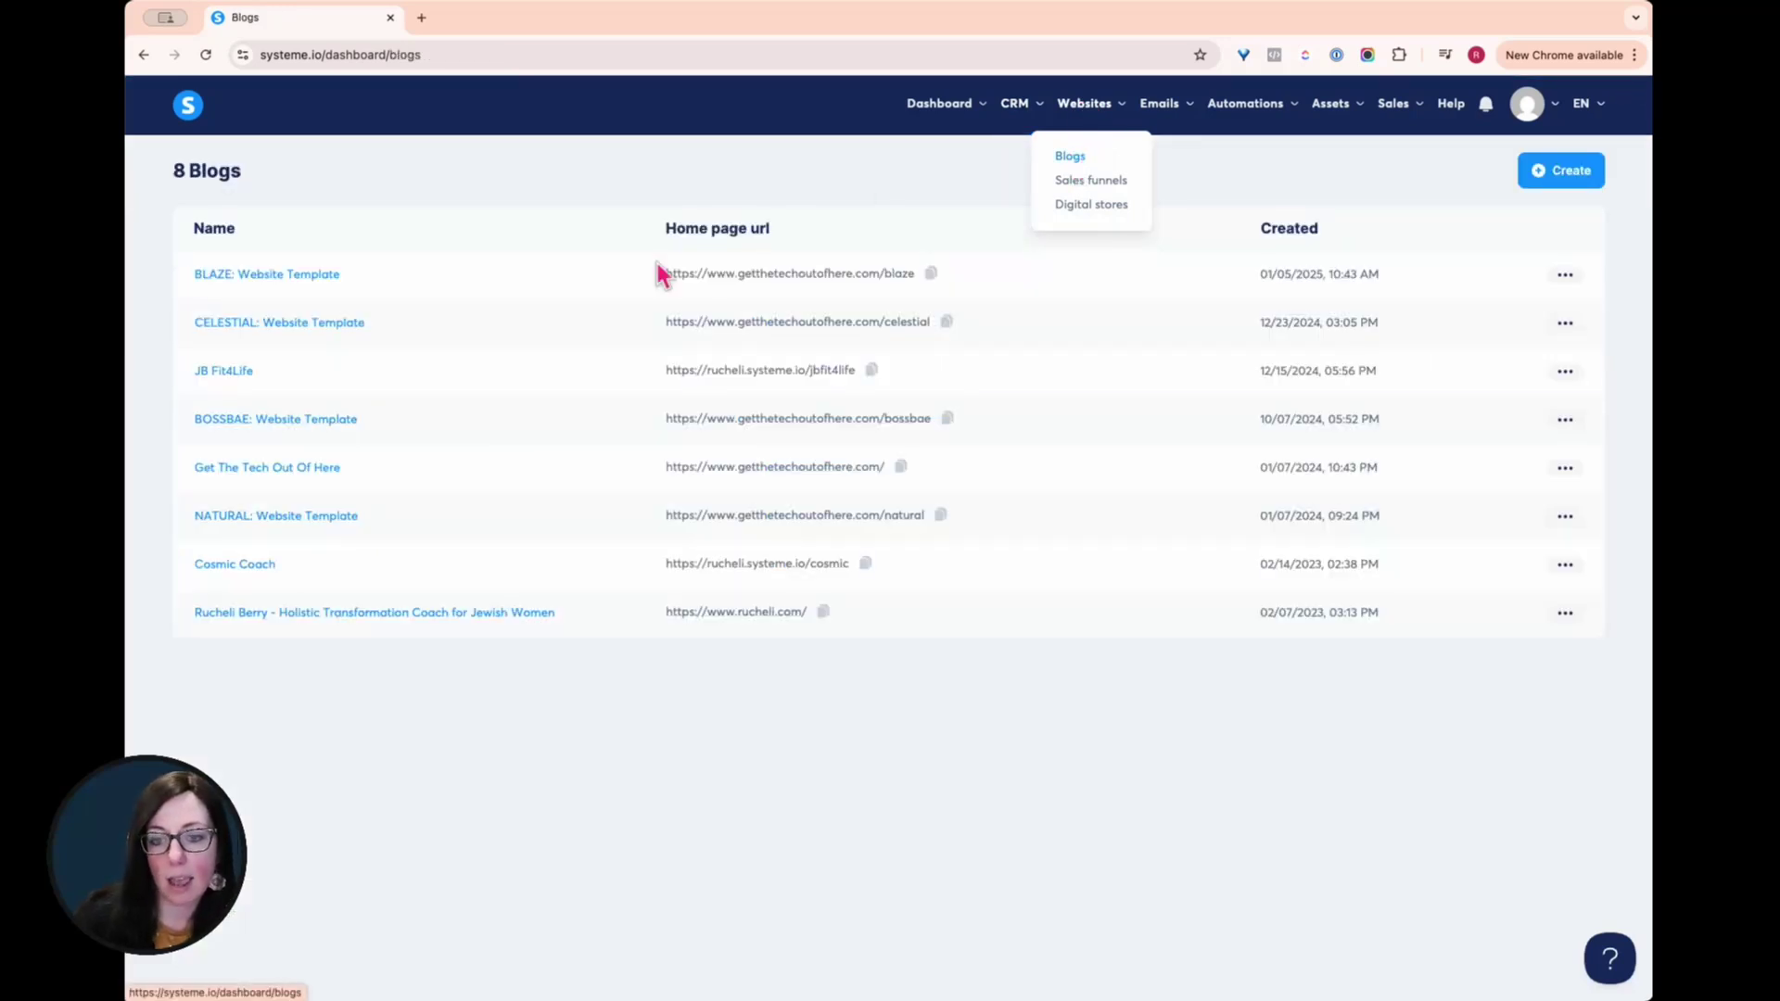
click(267, 469)
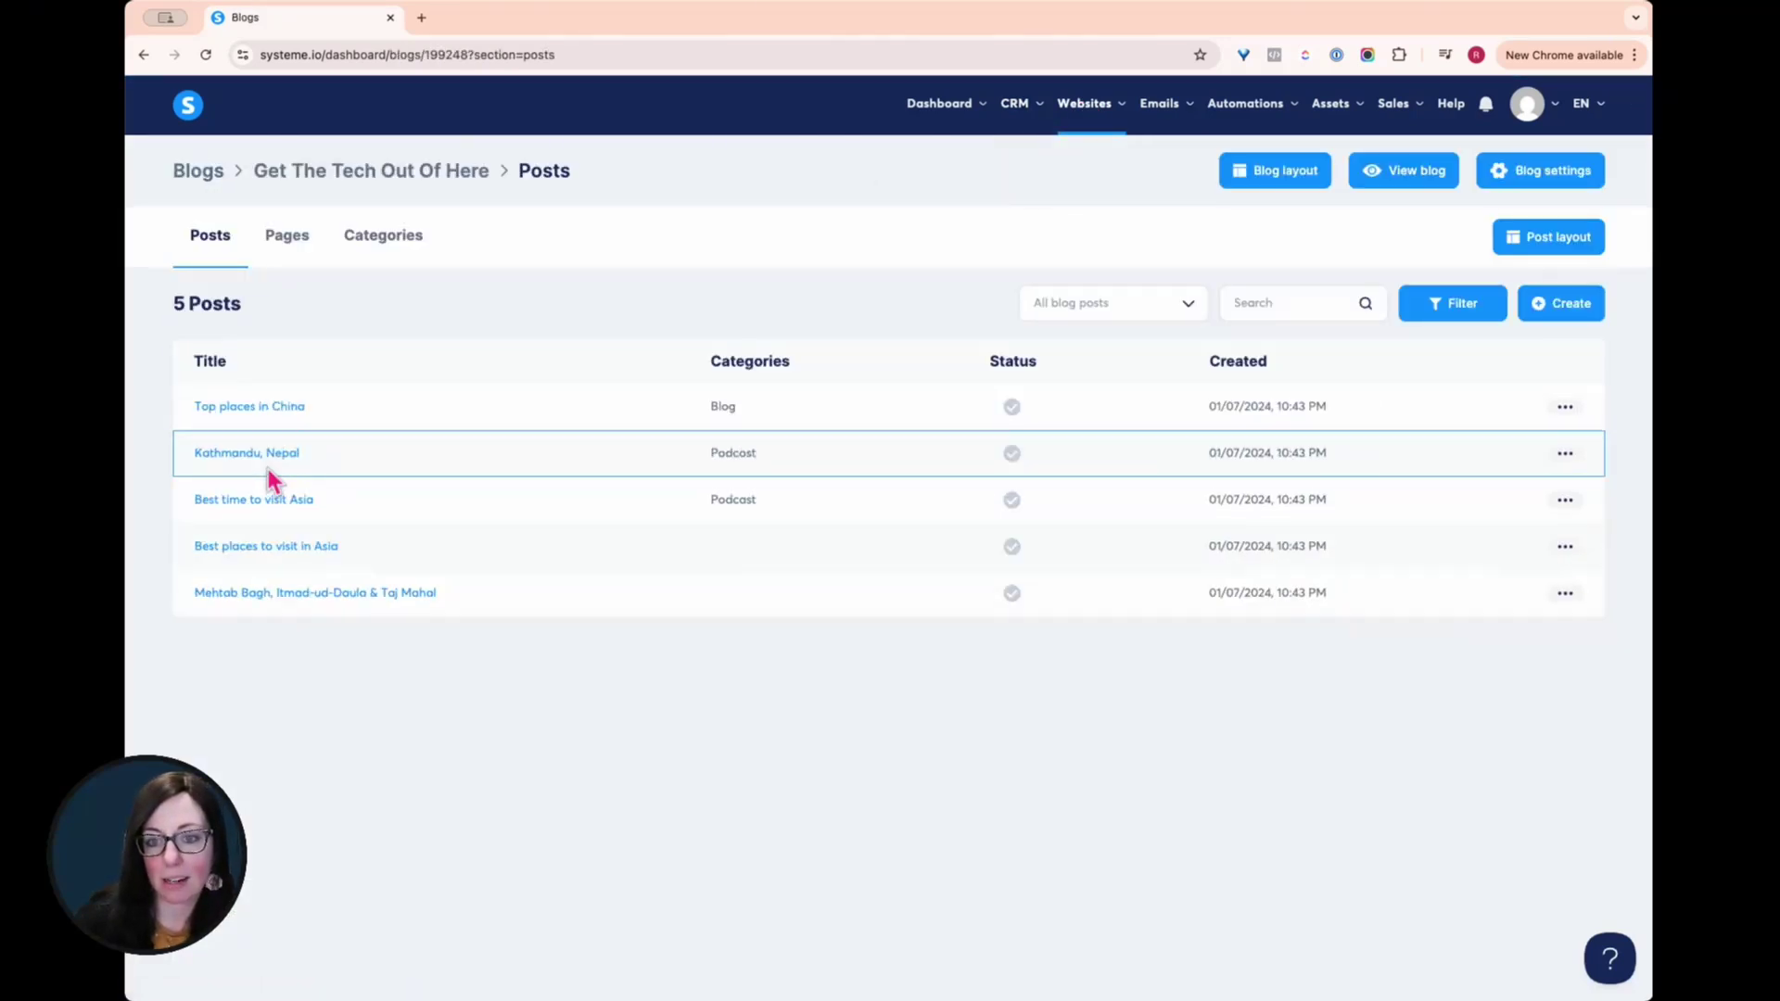
click(290, 245)
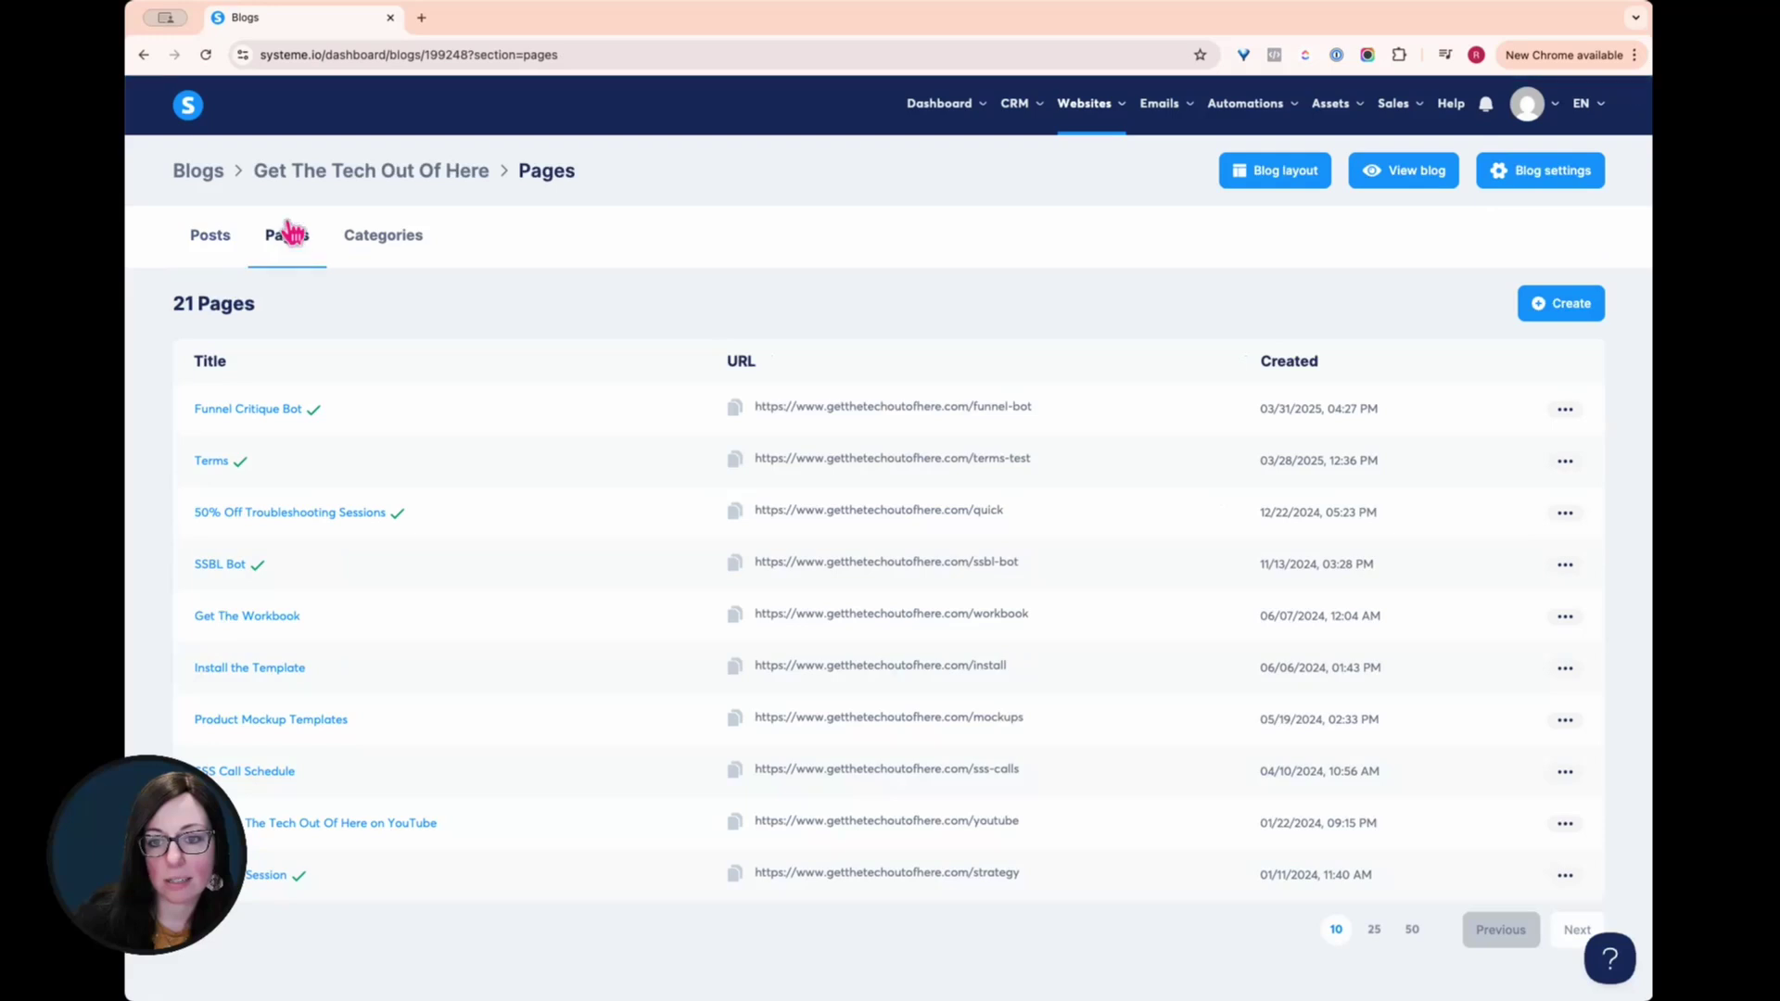
- Create the Calendar Test page at path cal-test and open it in the editor
click(1581, 303)
click(866, 508)
text(Calendar Test)
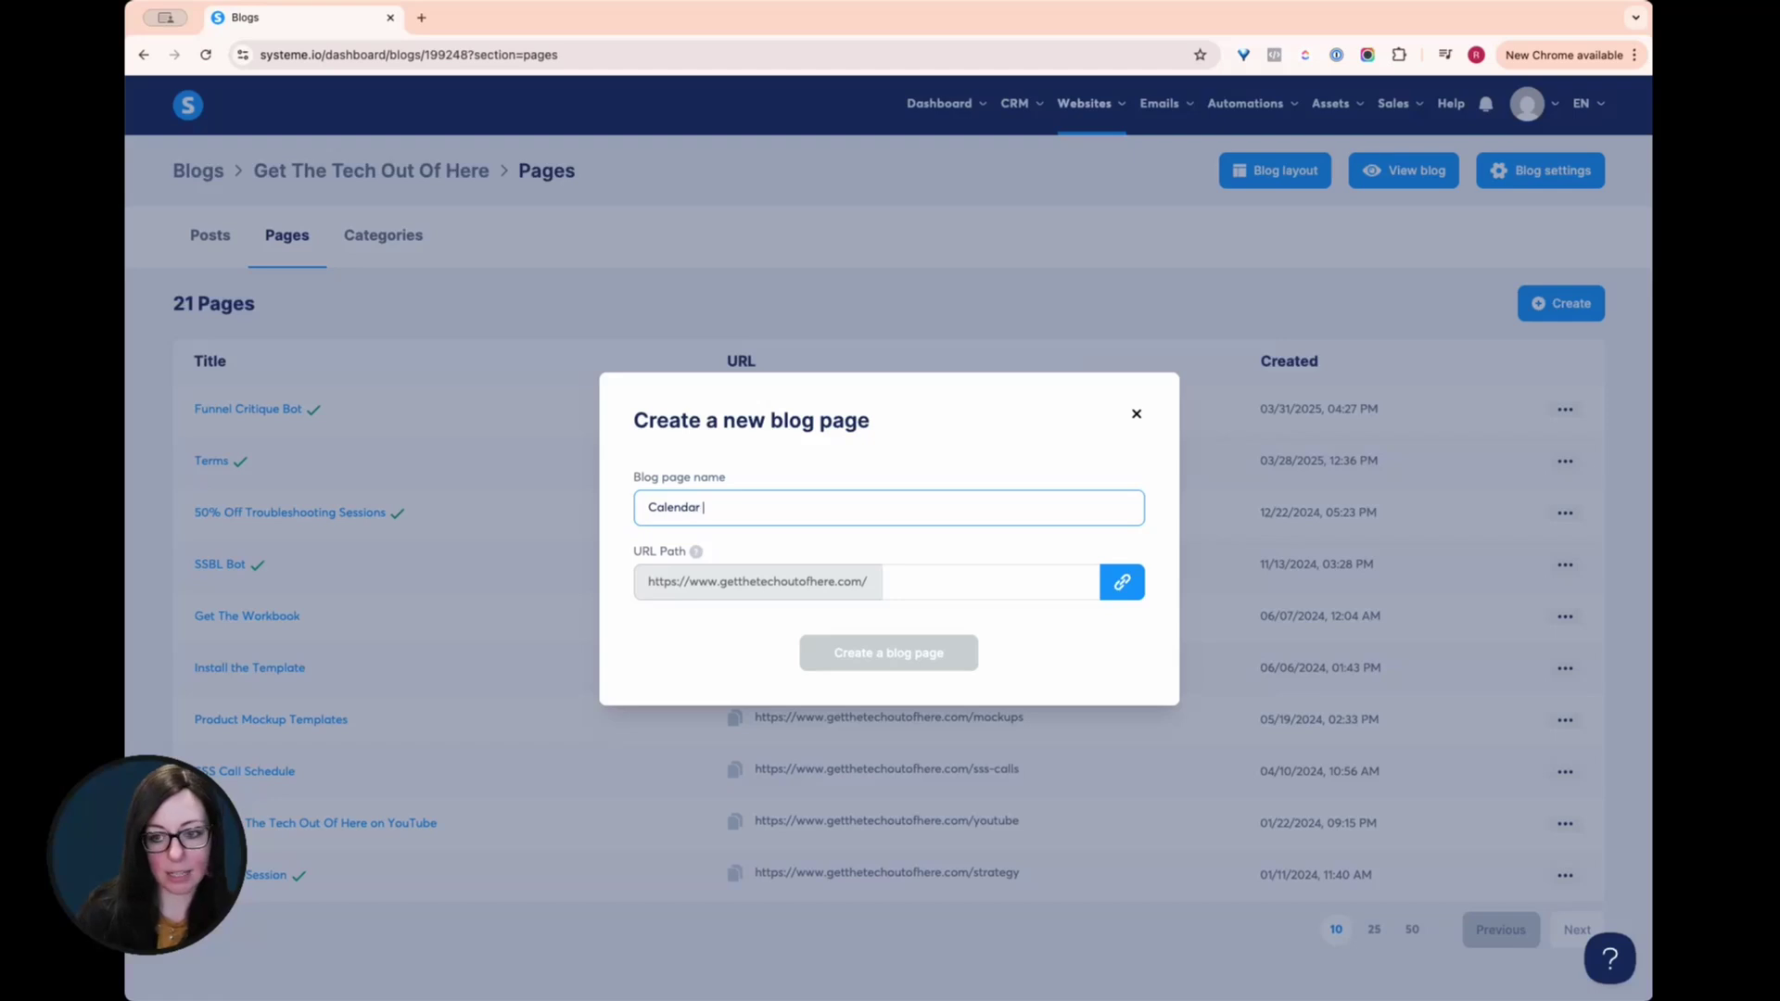
click(1014, 574)
text(cal-test)
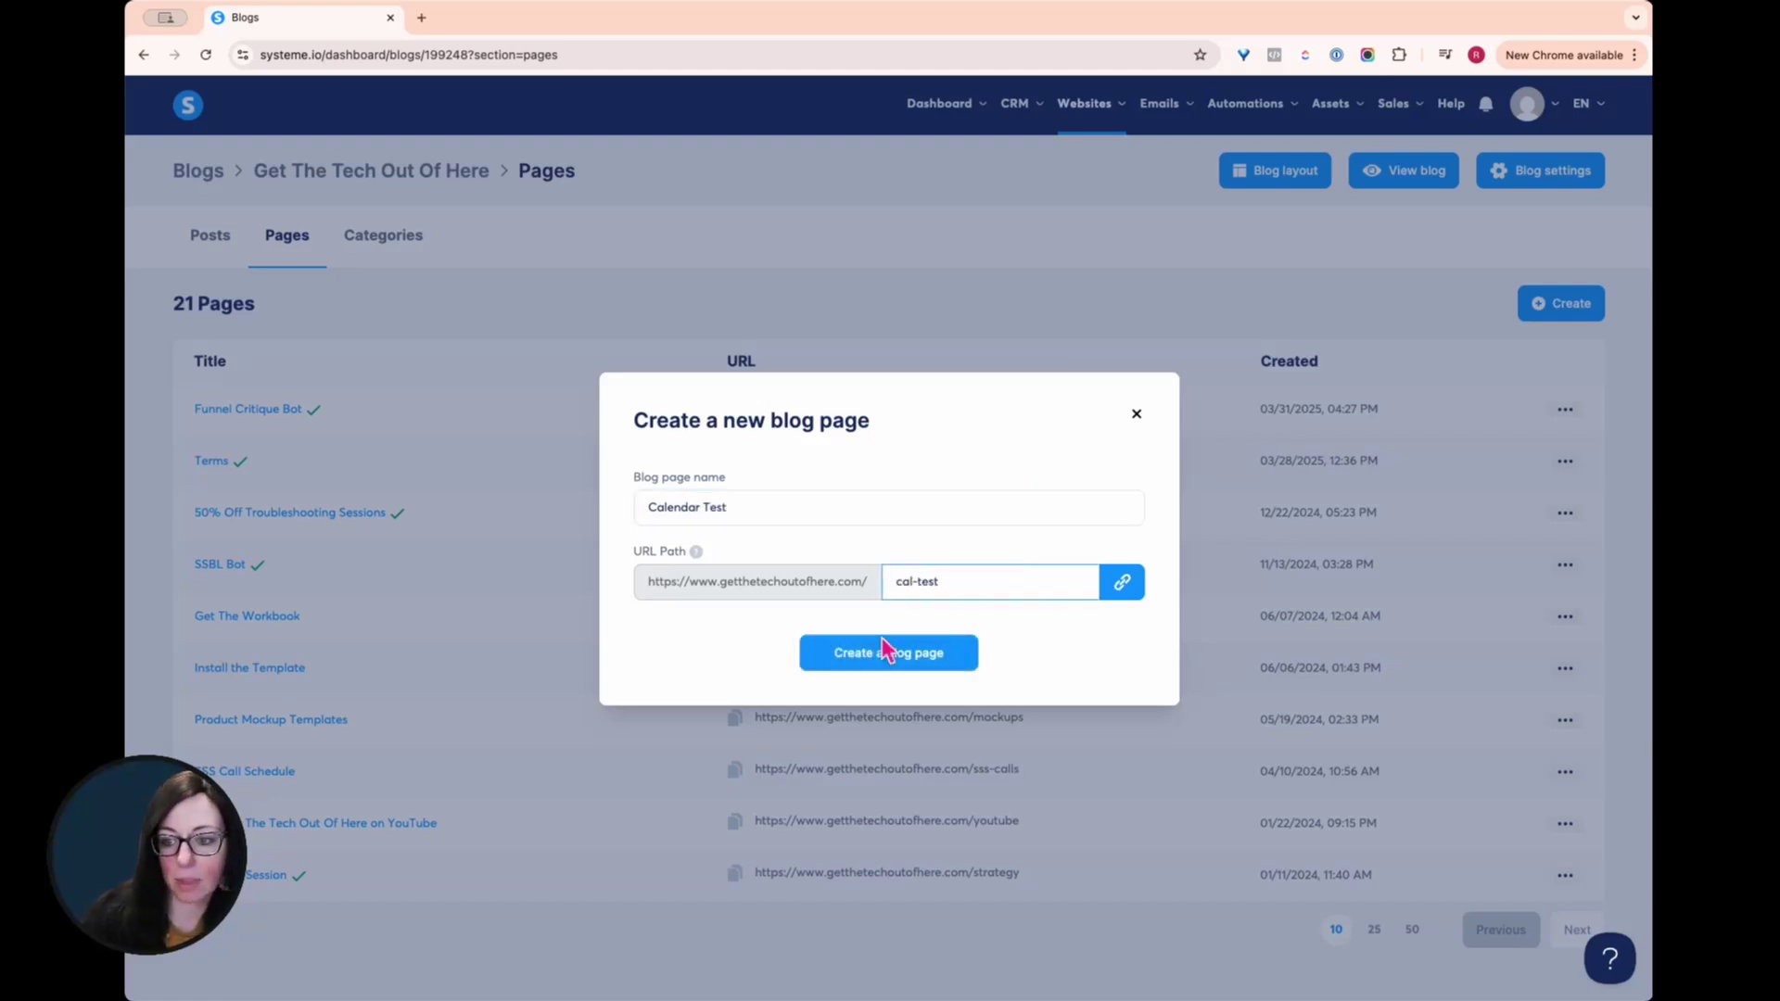
click(874, 654)
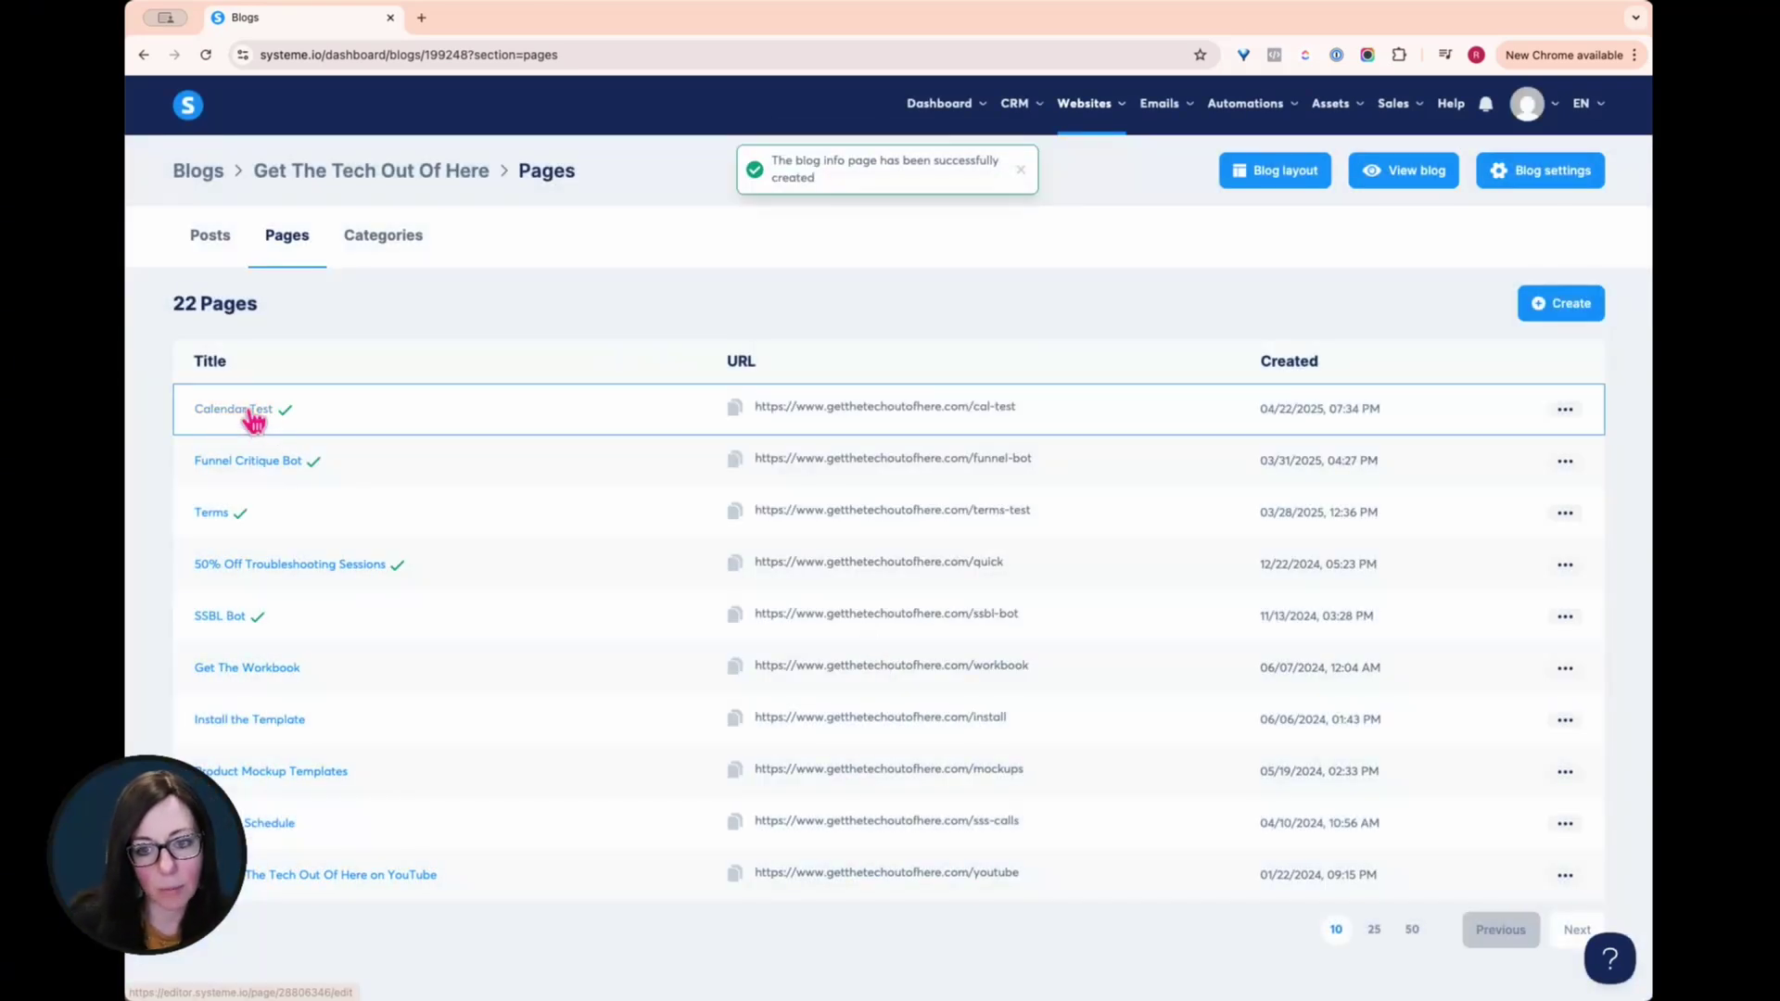
click(289, 414)
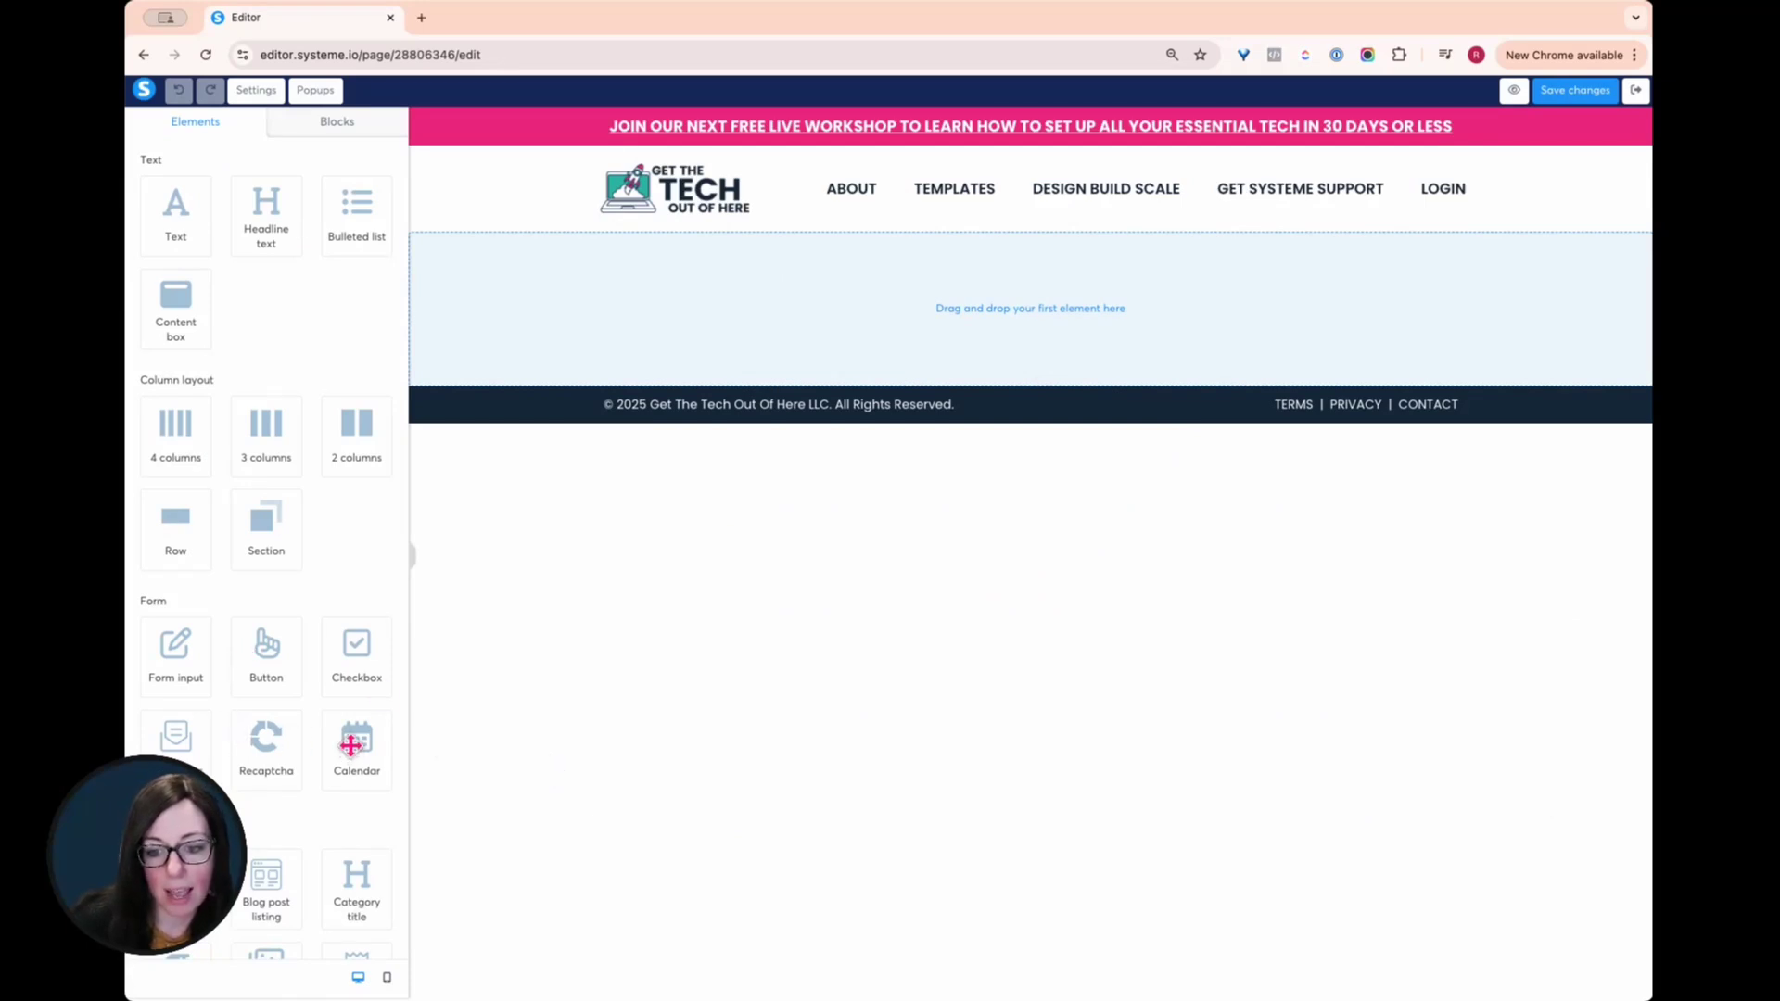
- Add a Calendar element to the empty page and review its step texts
drag(356, 739, 1034, 313)
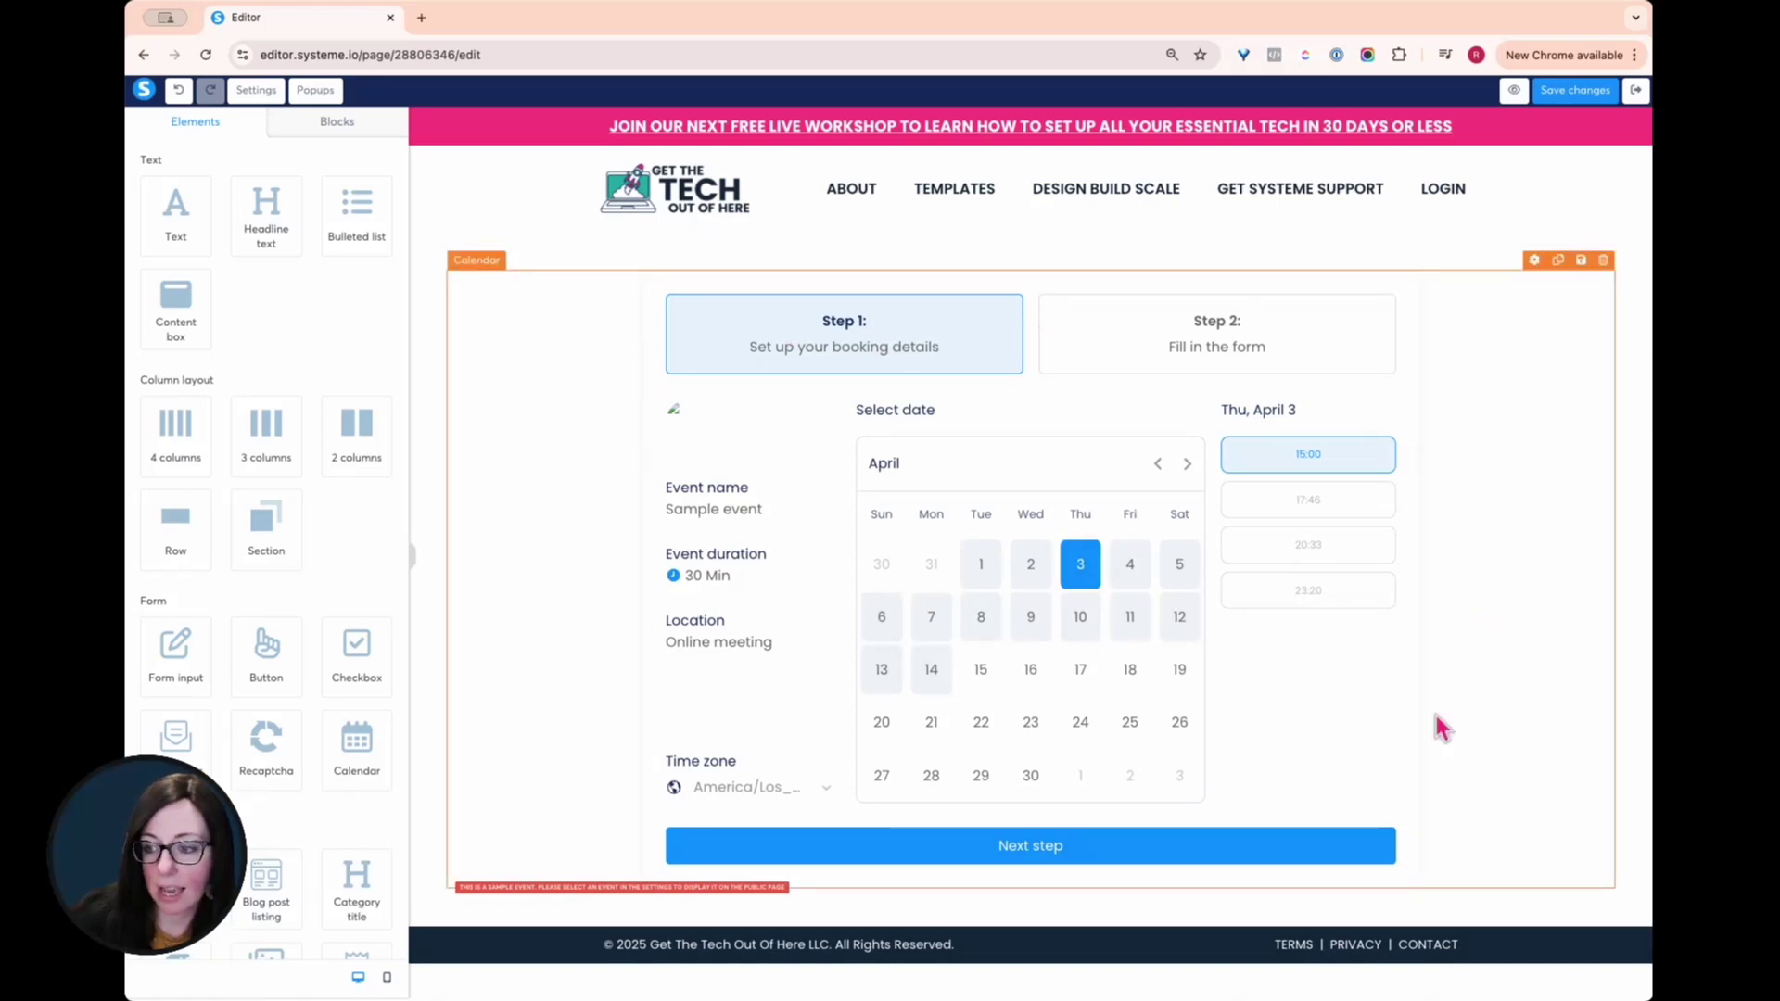
click(484, 817)
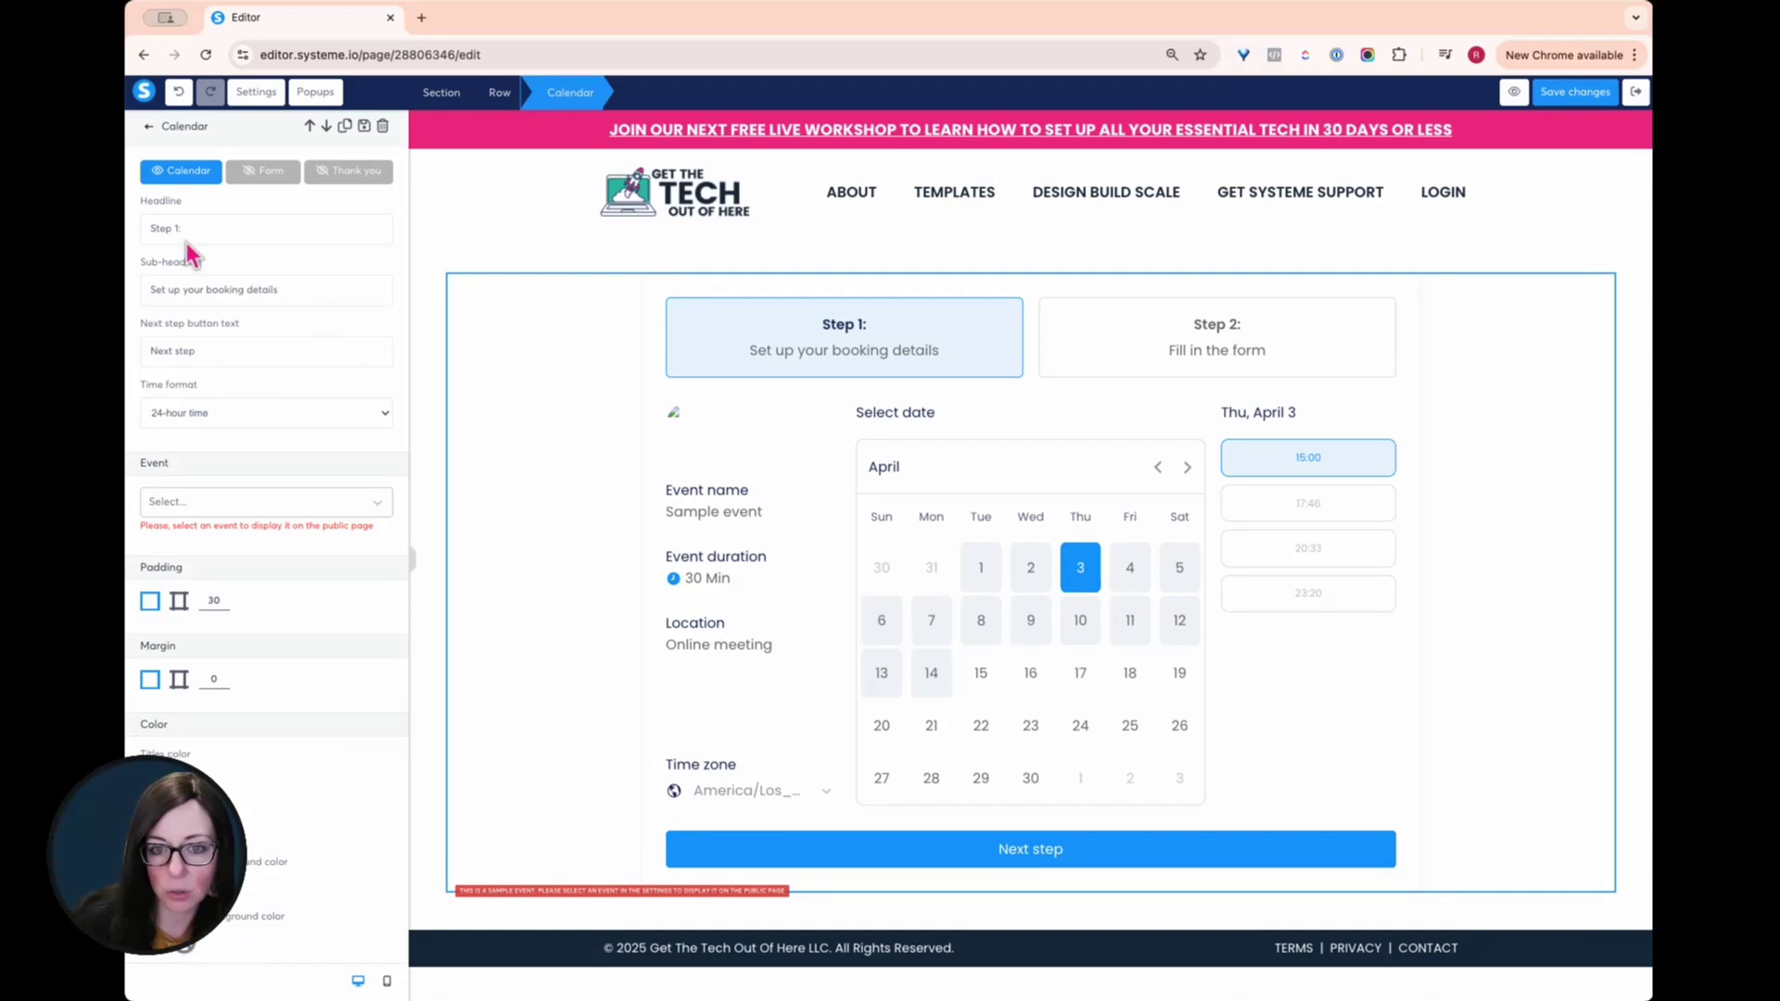
drag(192, 229, 148, 229)
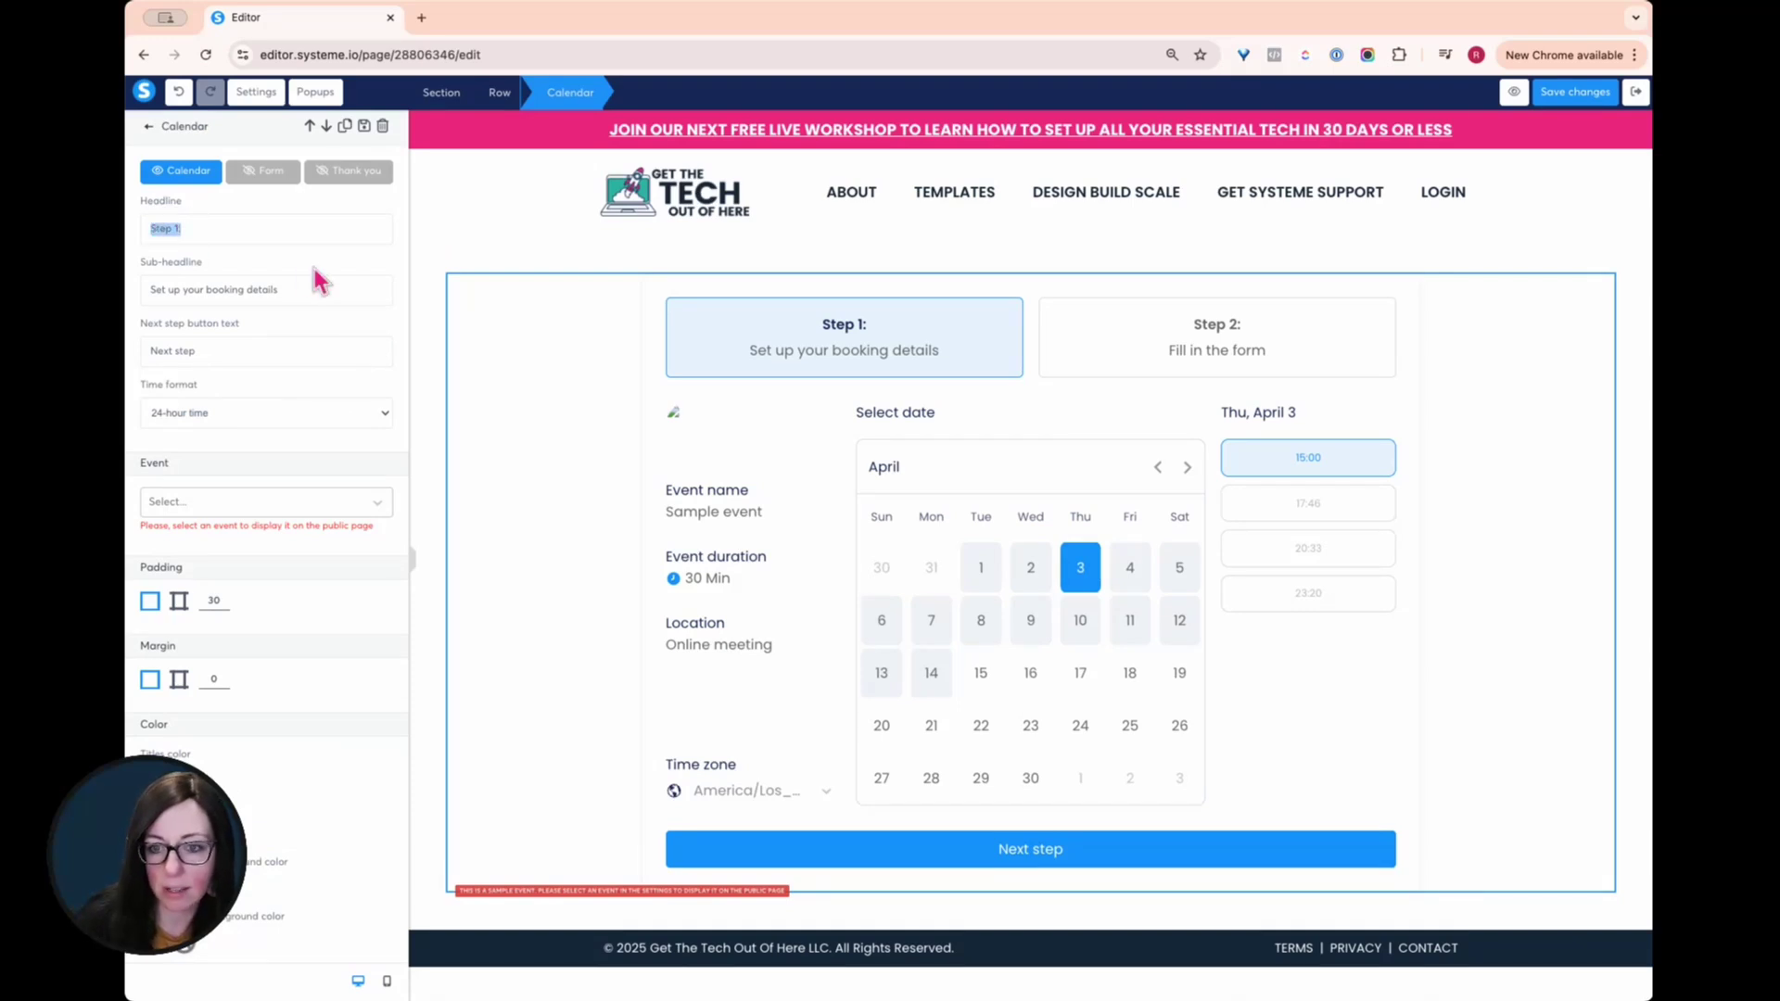
drag(298, 289, 139, 289)
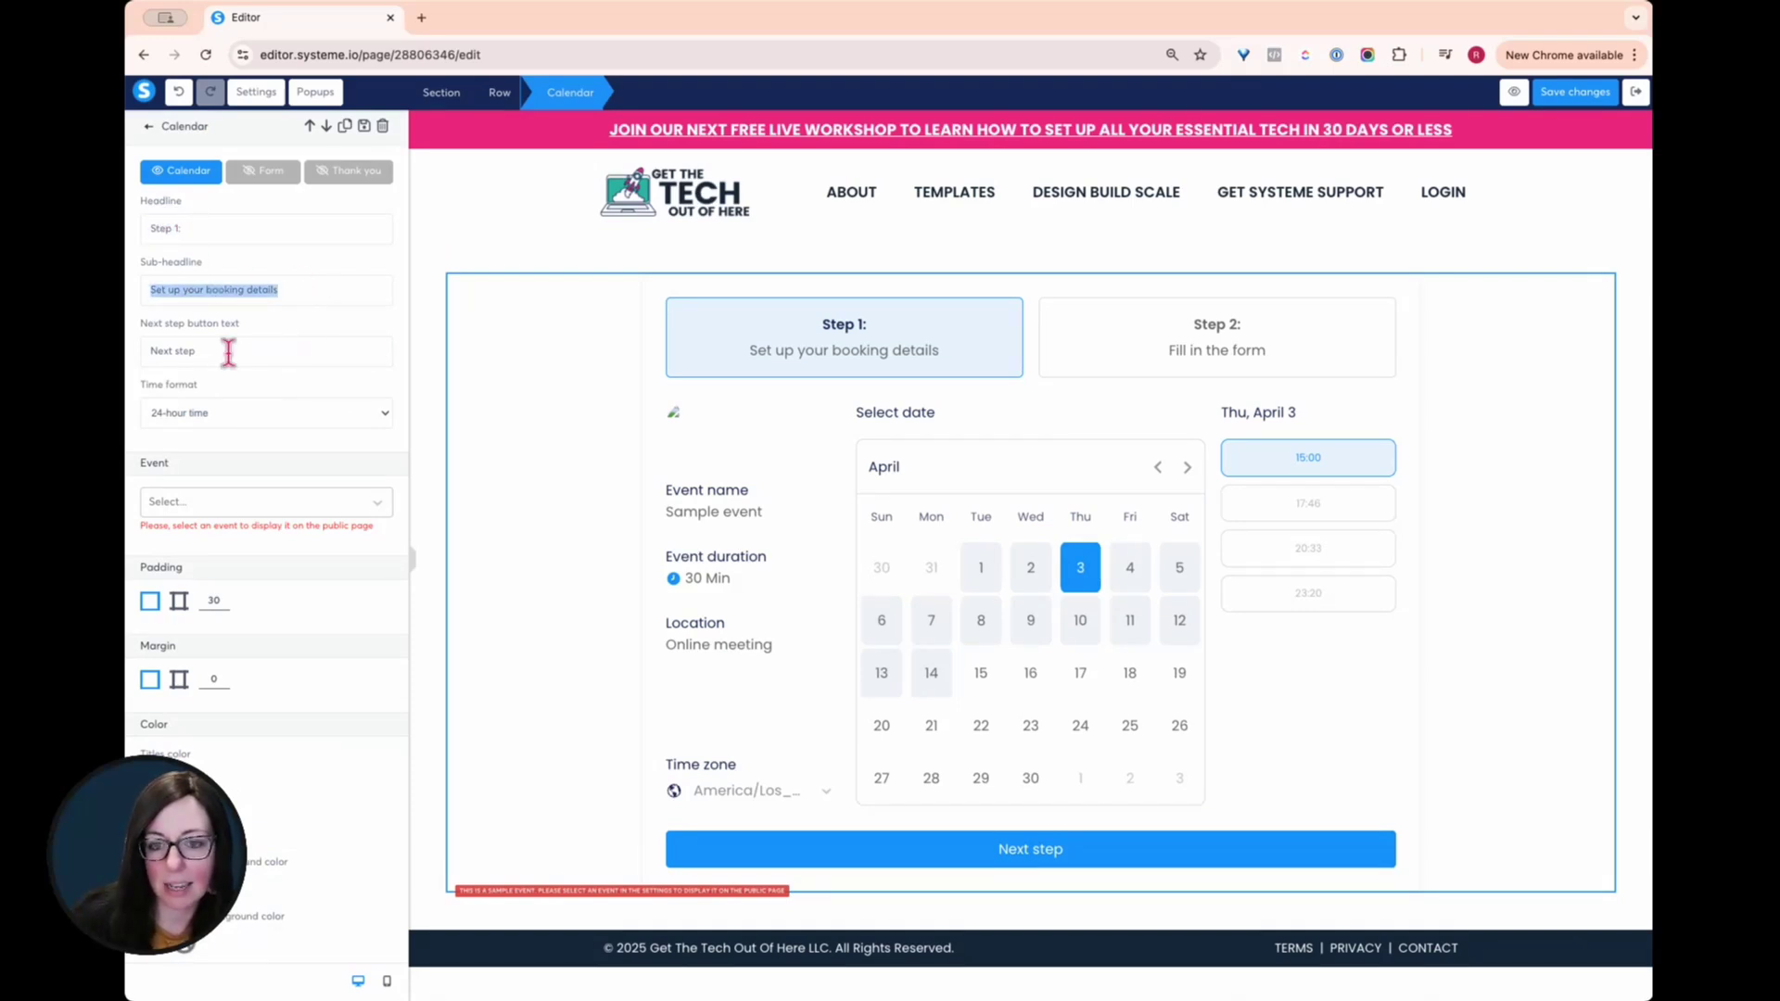
drag(228, 352, 143, 350)
- Set the calendar to 12-hour time format showing the Discovery Call event
click(256, 417)
click(208, 394)
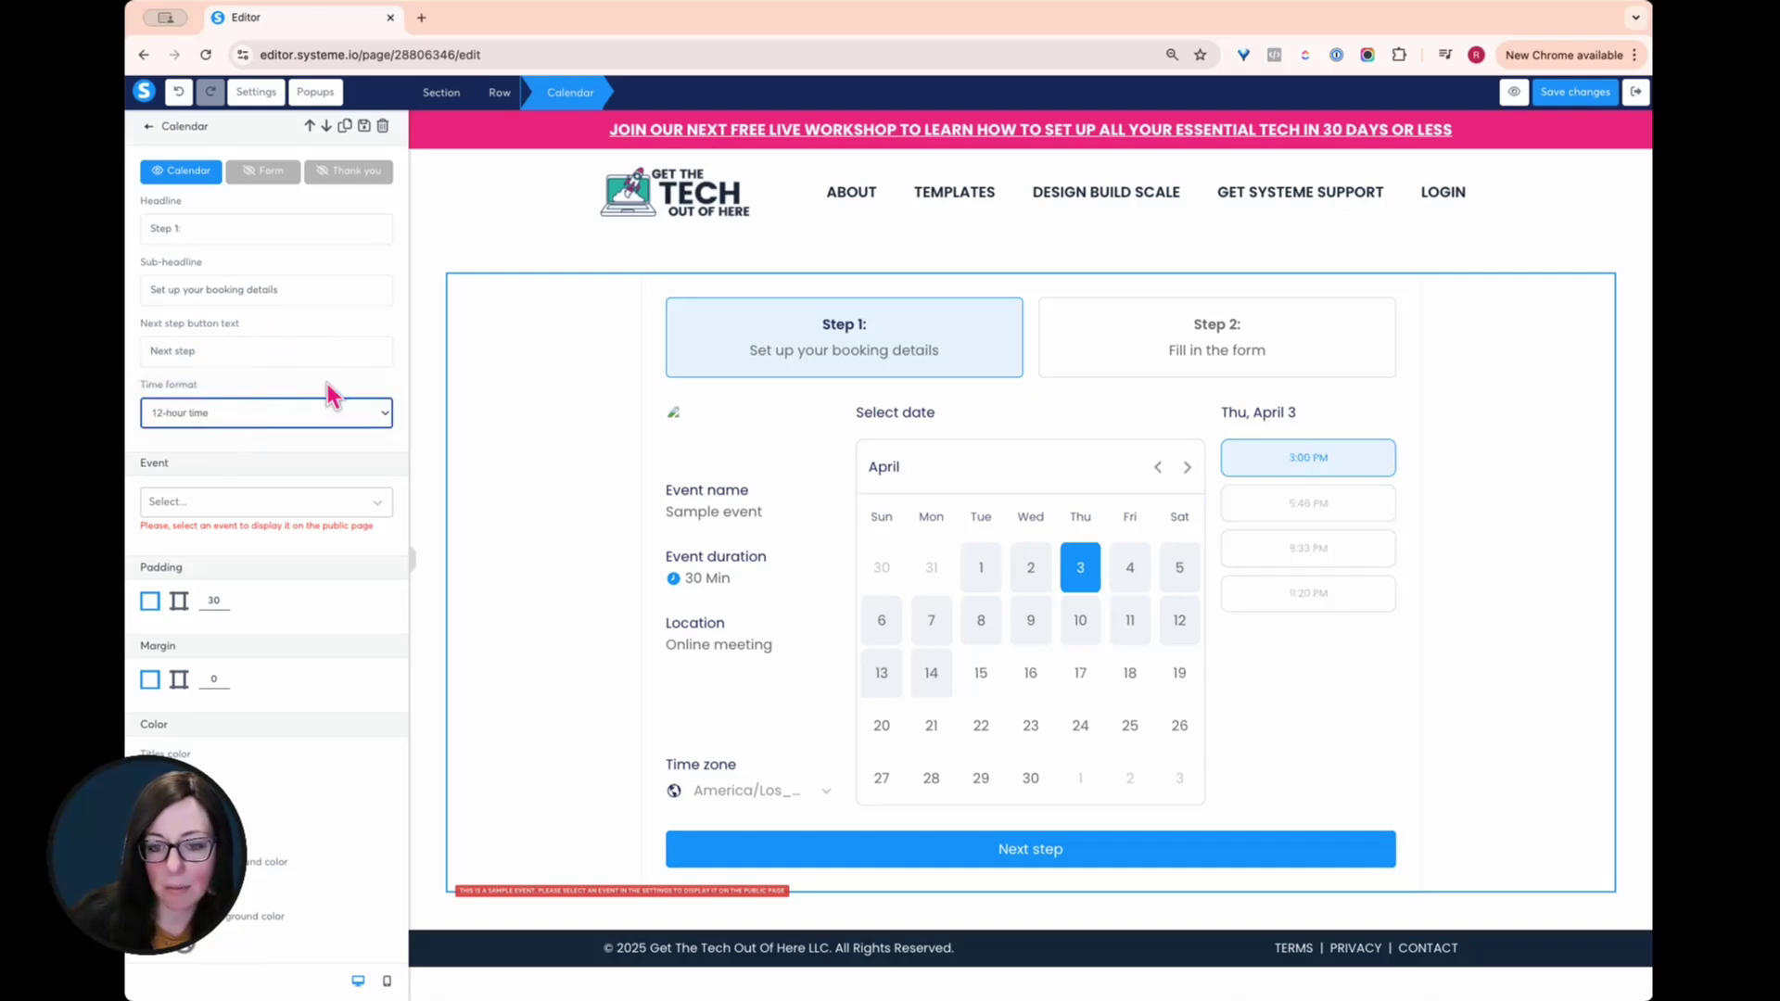
scroll(330, 394, down, 3)
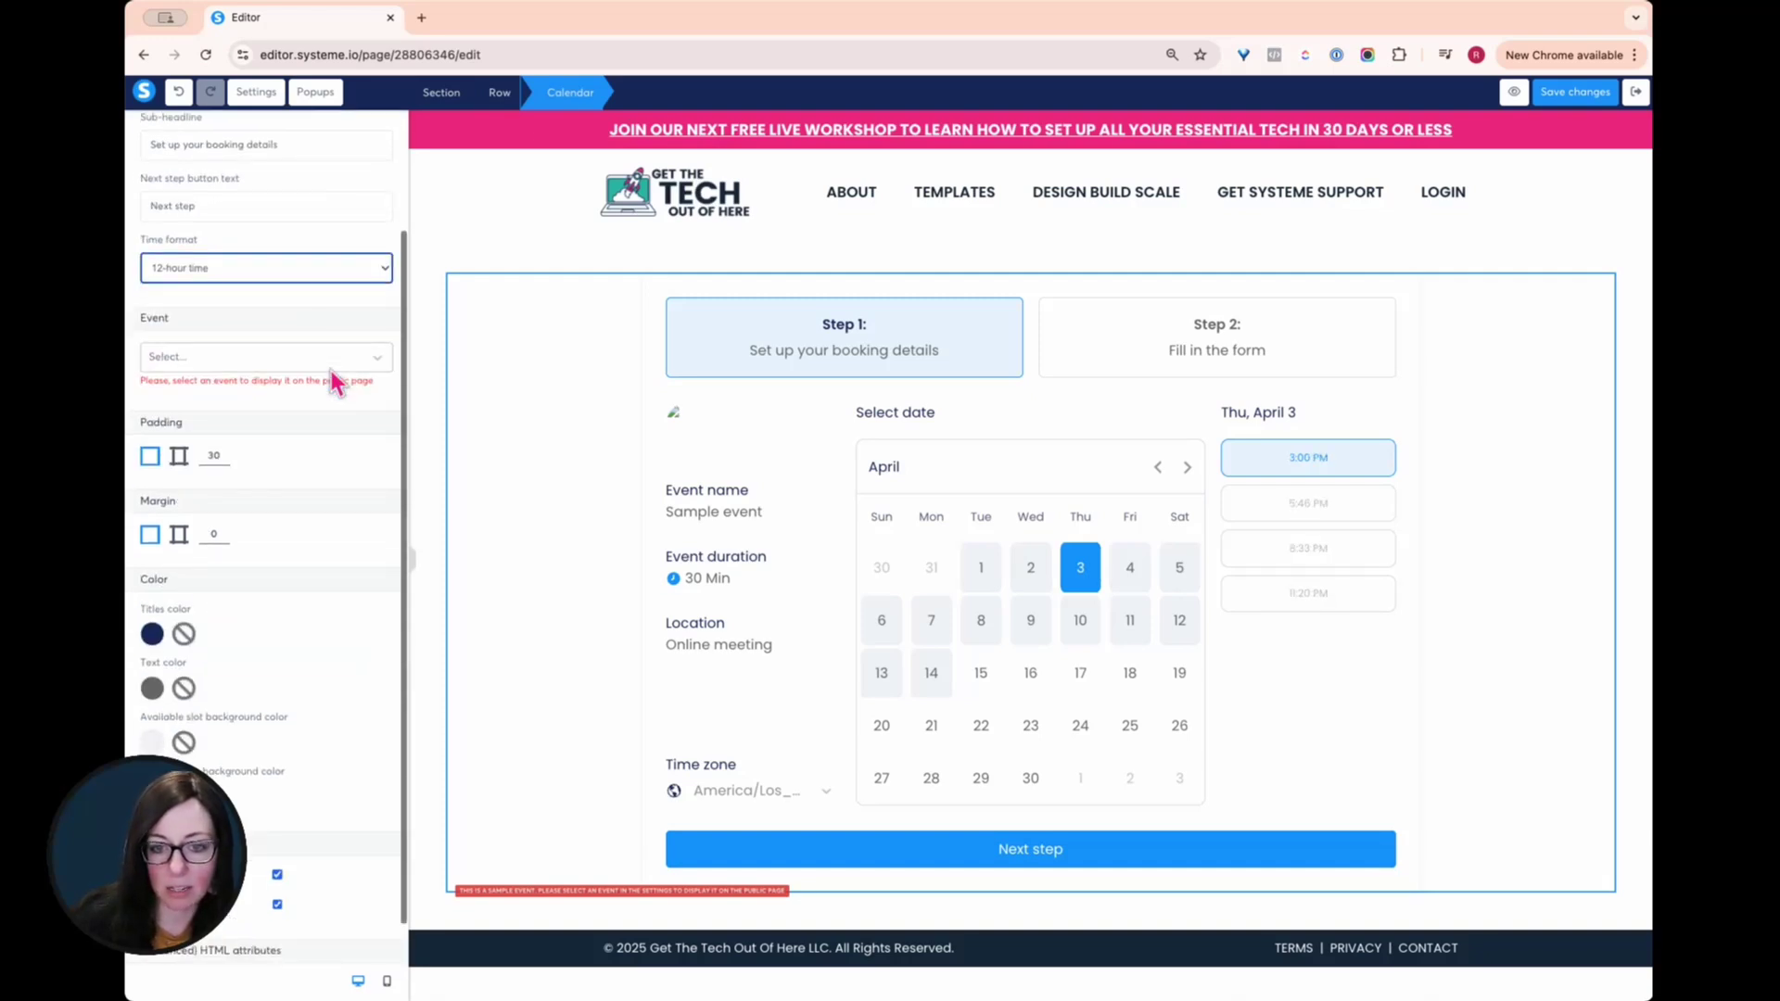
click(215, 356)
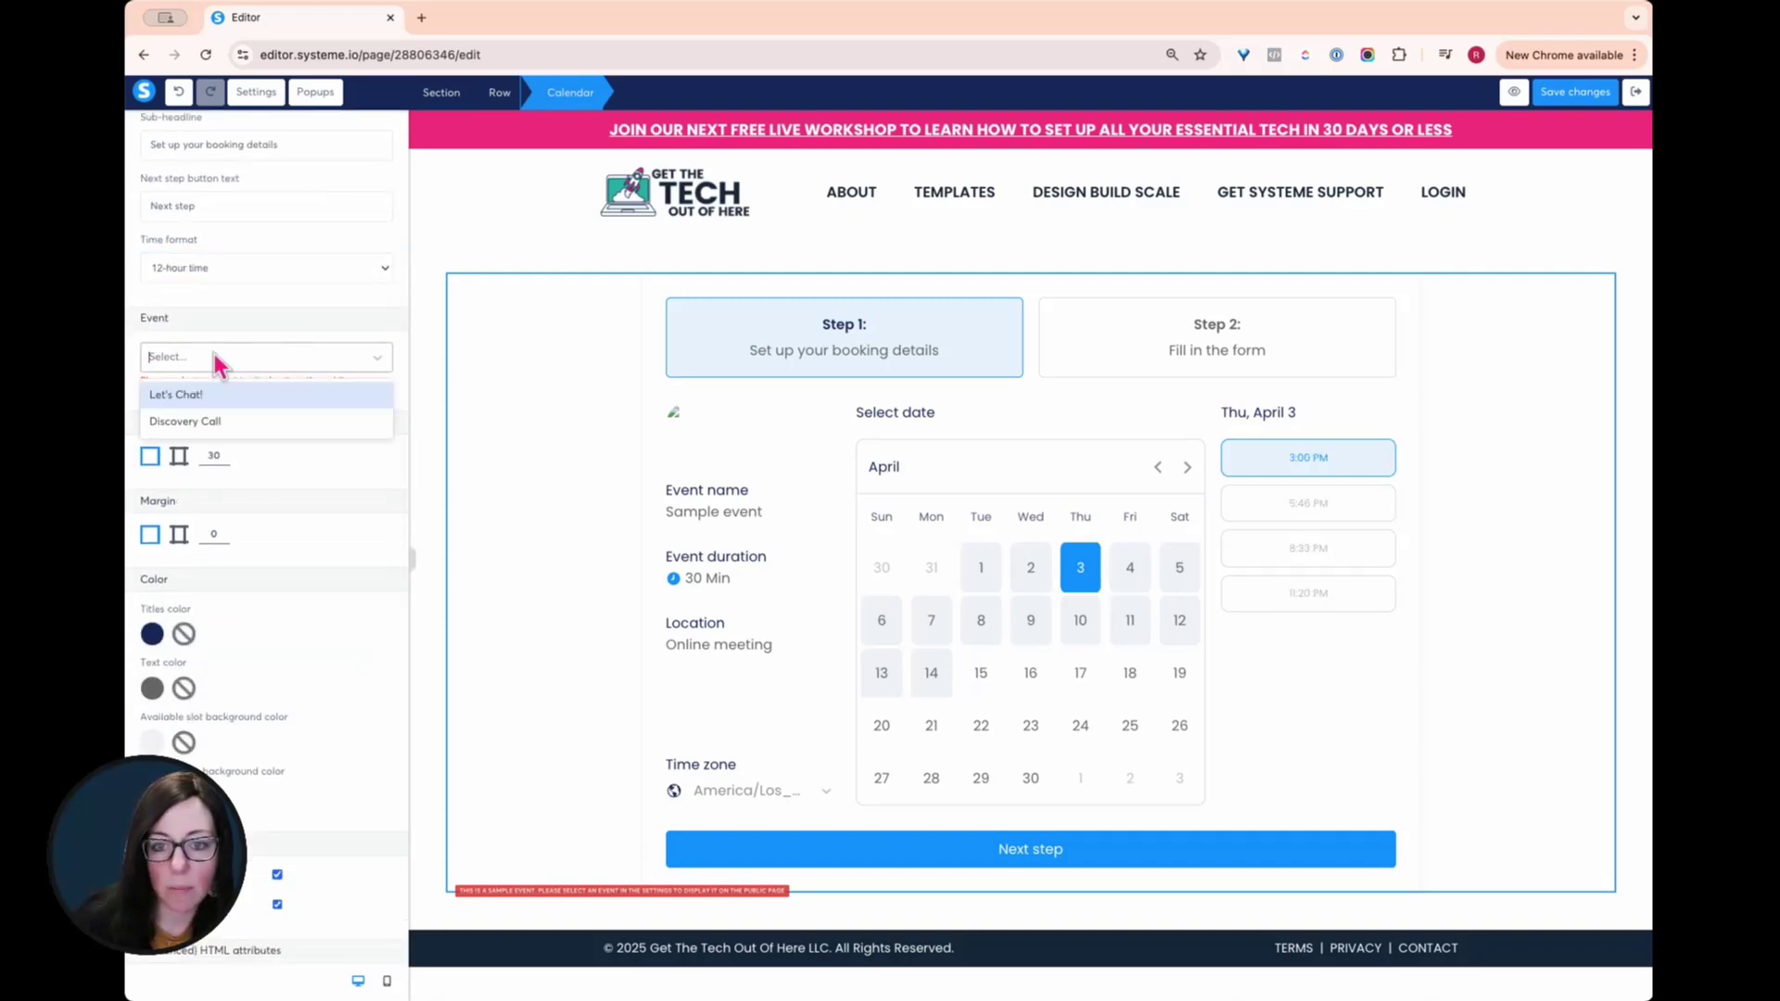
click(221, 421)
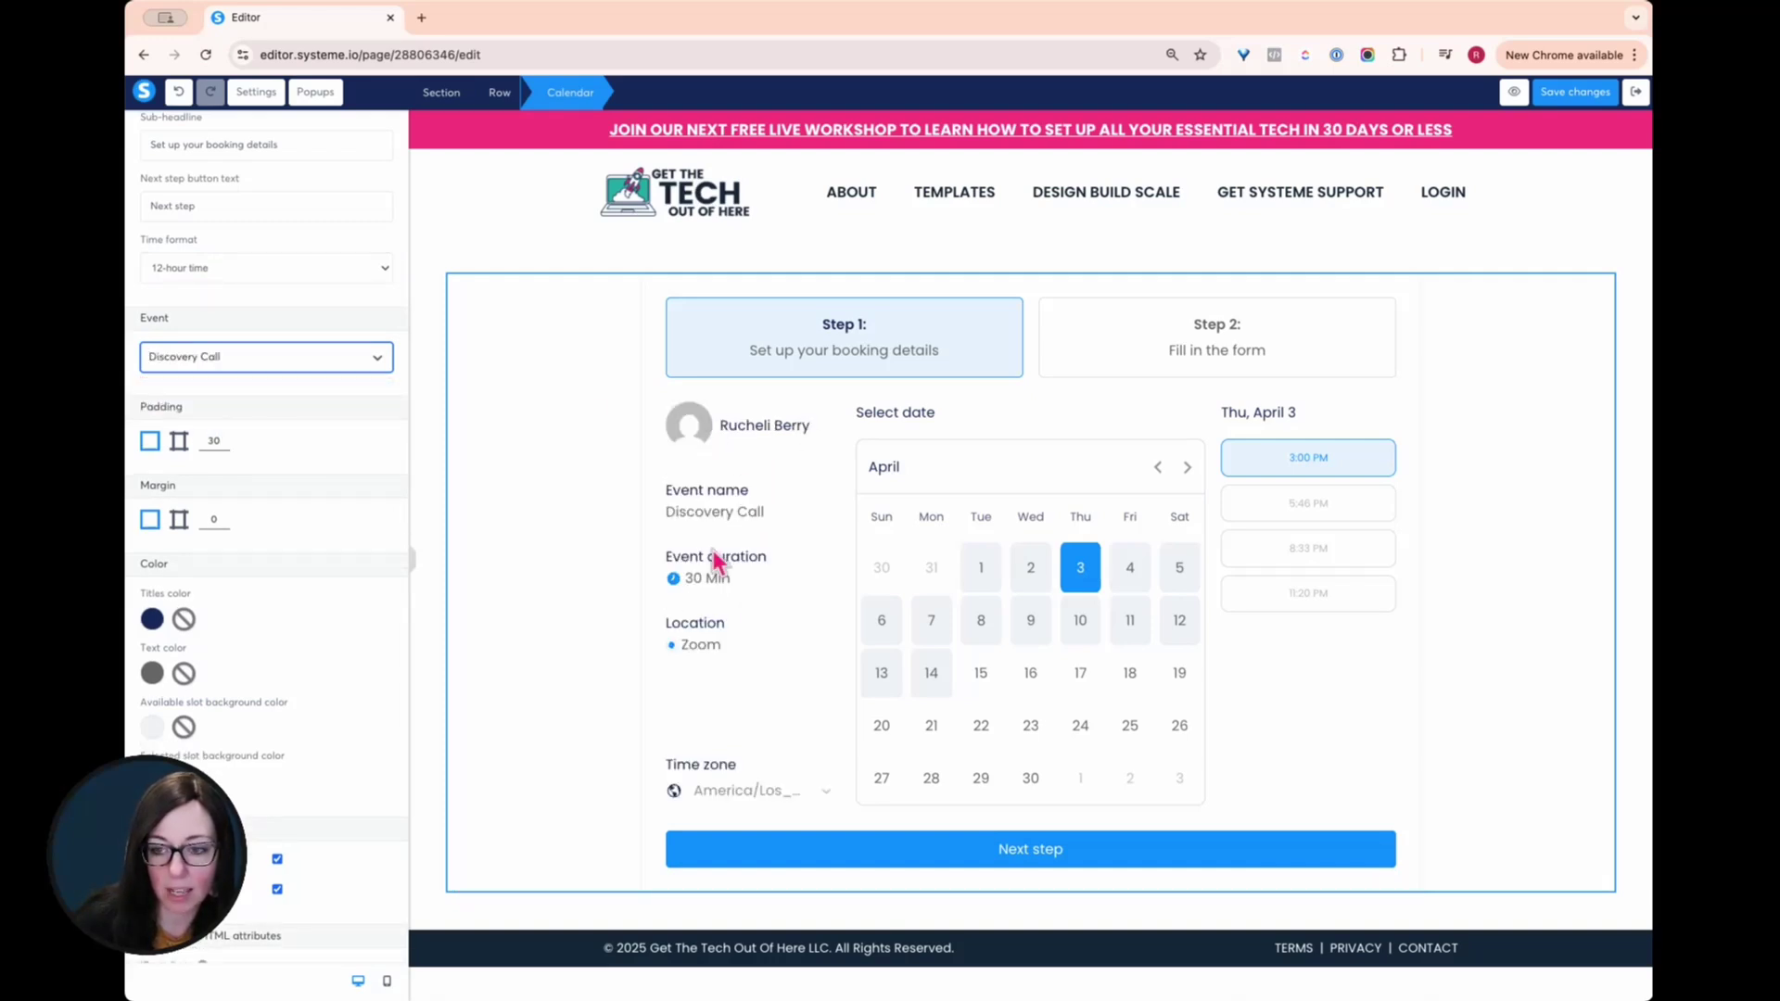
- Make the selected slot background colour teal
scroll(226, 439, down, 1)
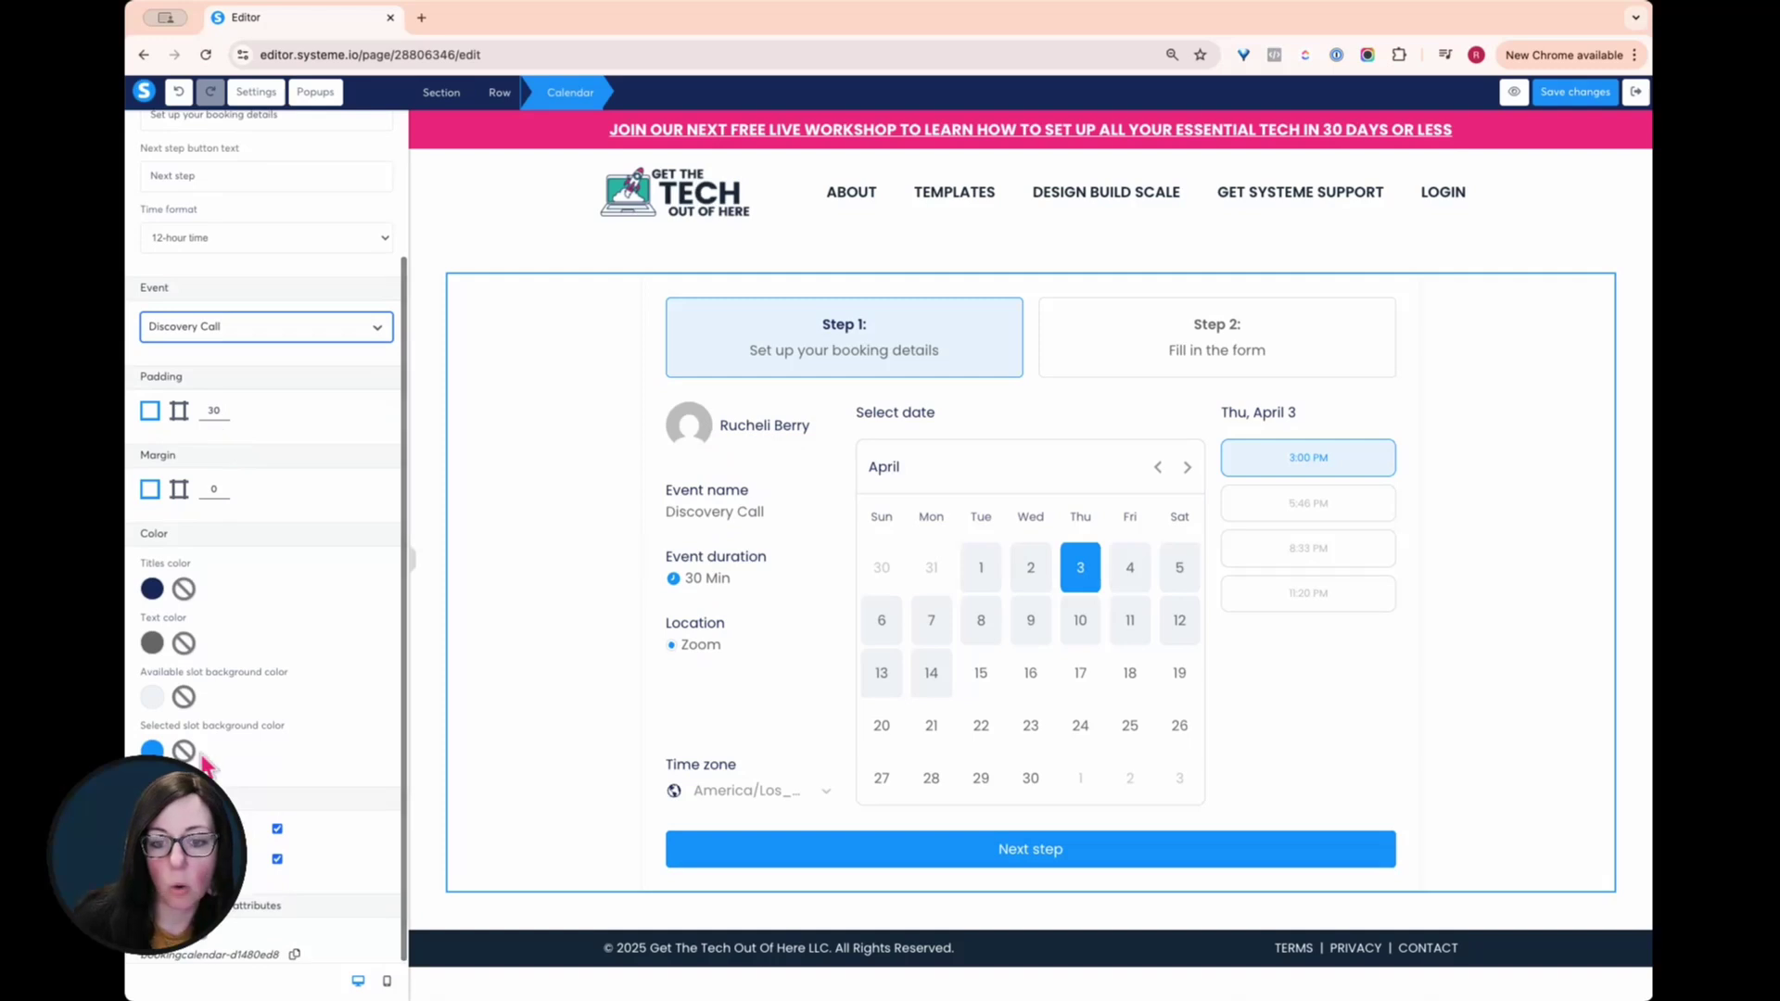
click(154, 750)
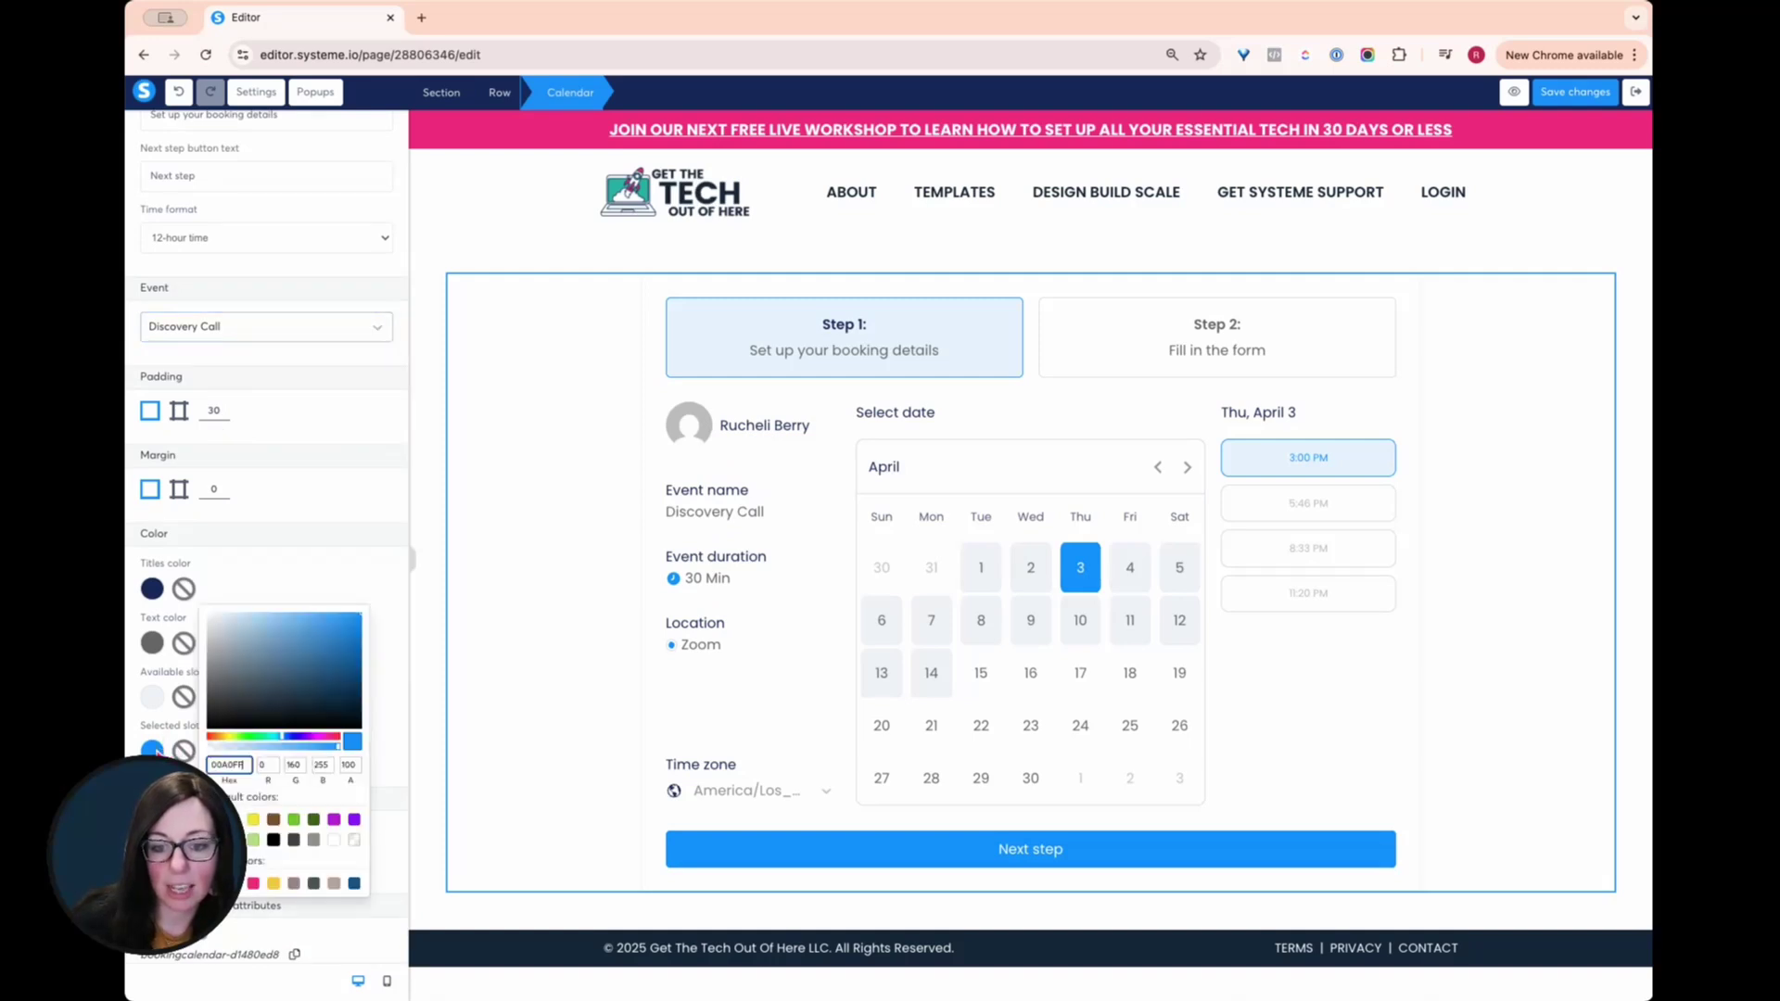
click(243, 888)
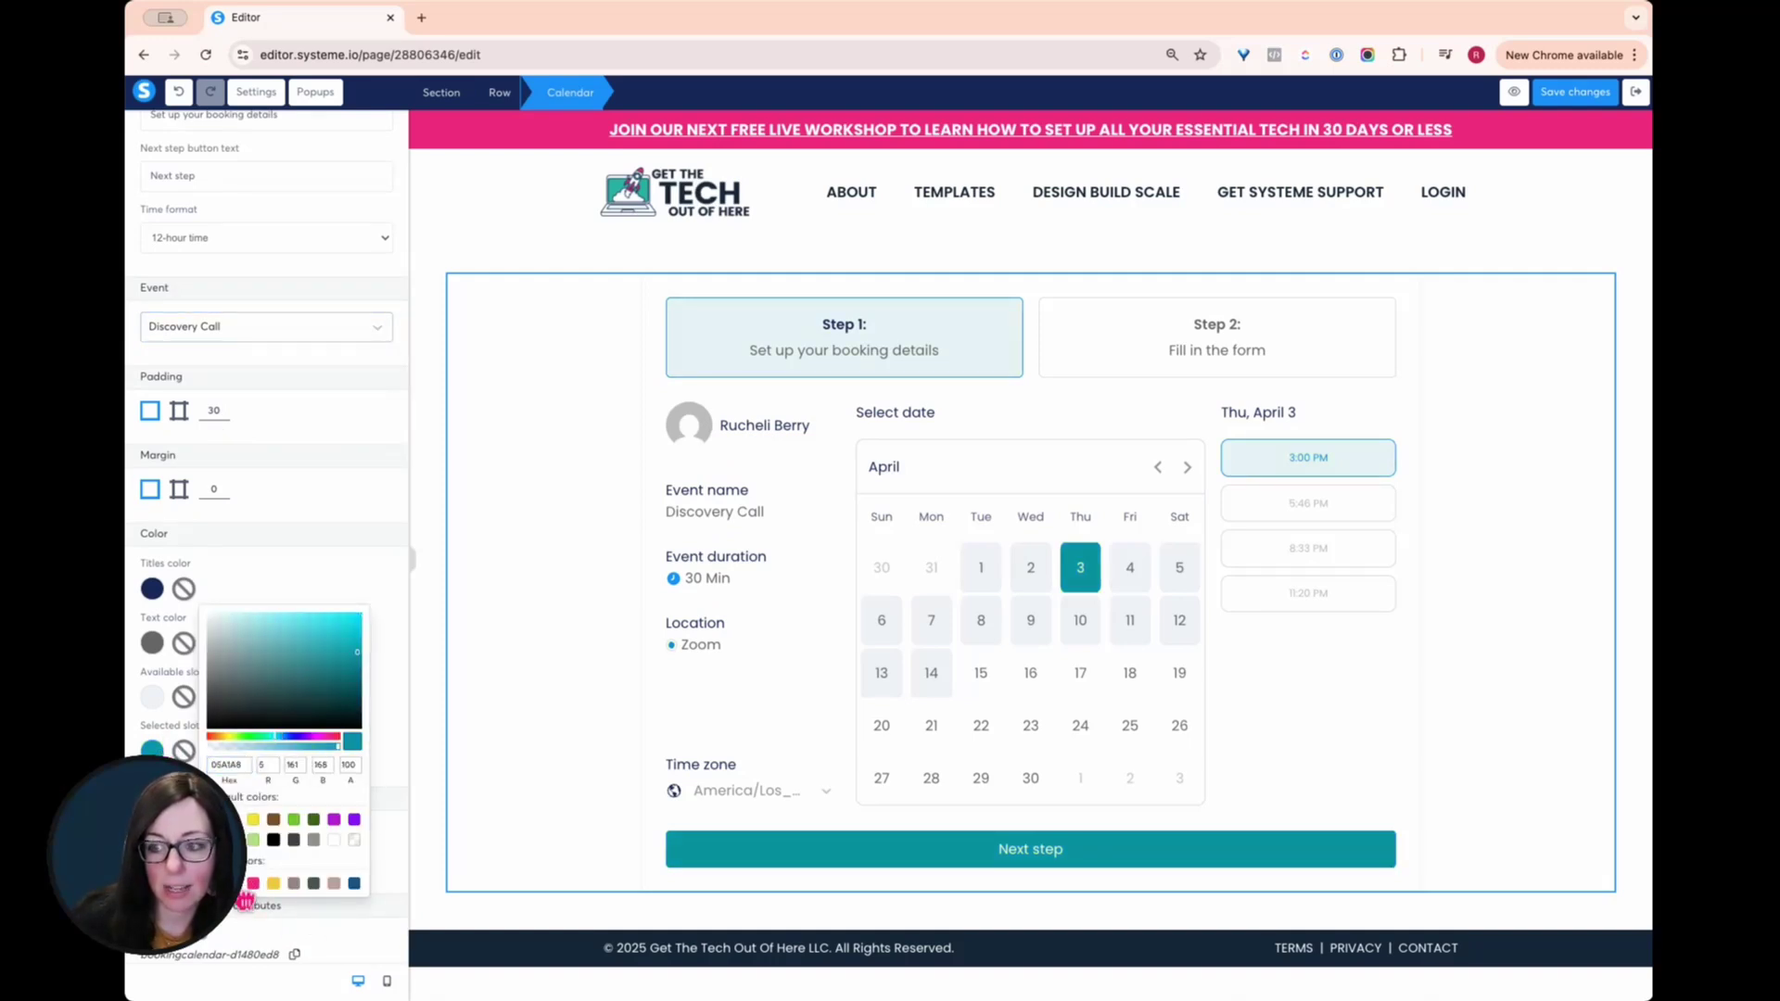
click(336, 567)
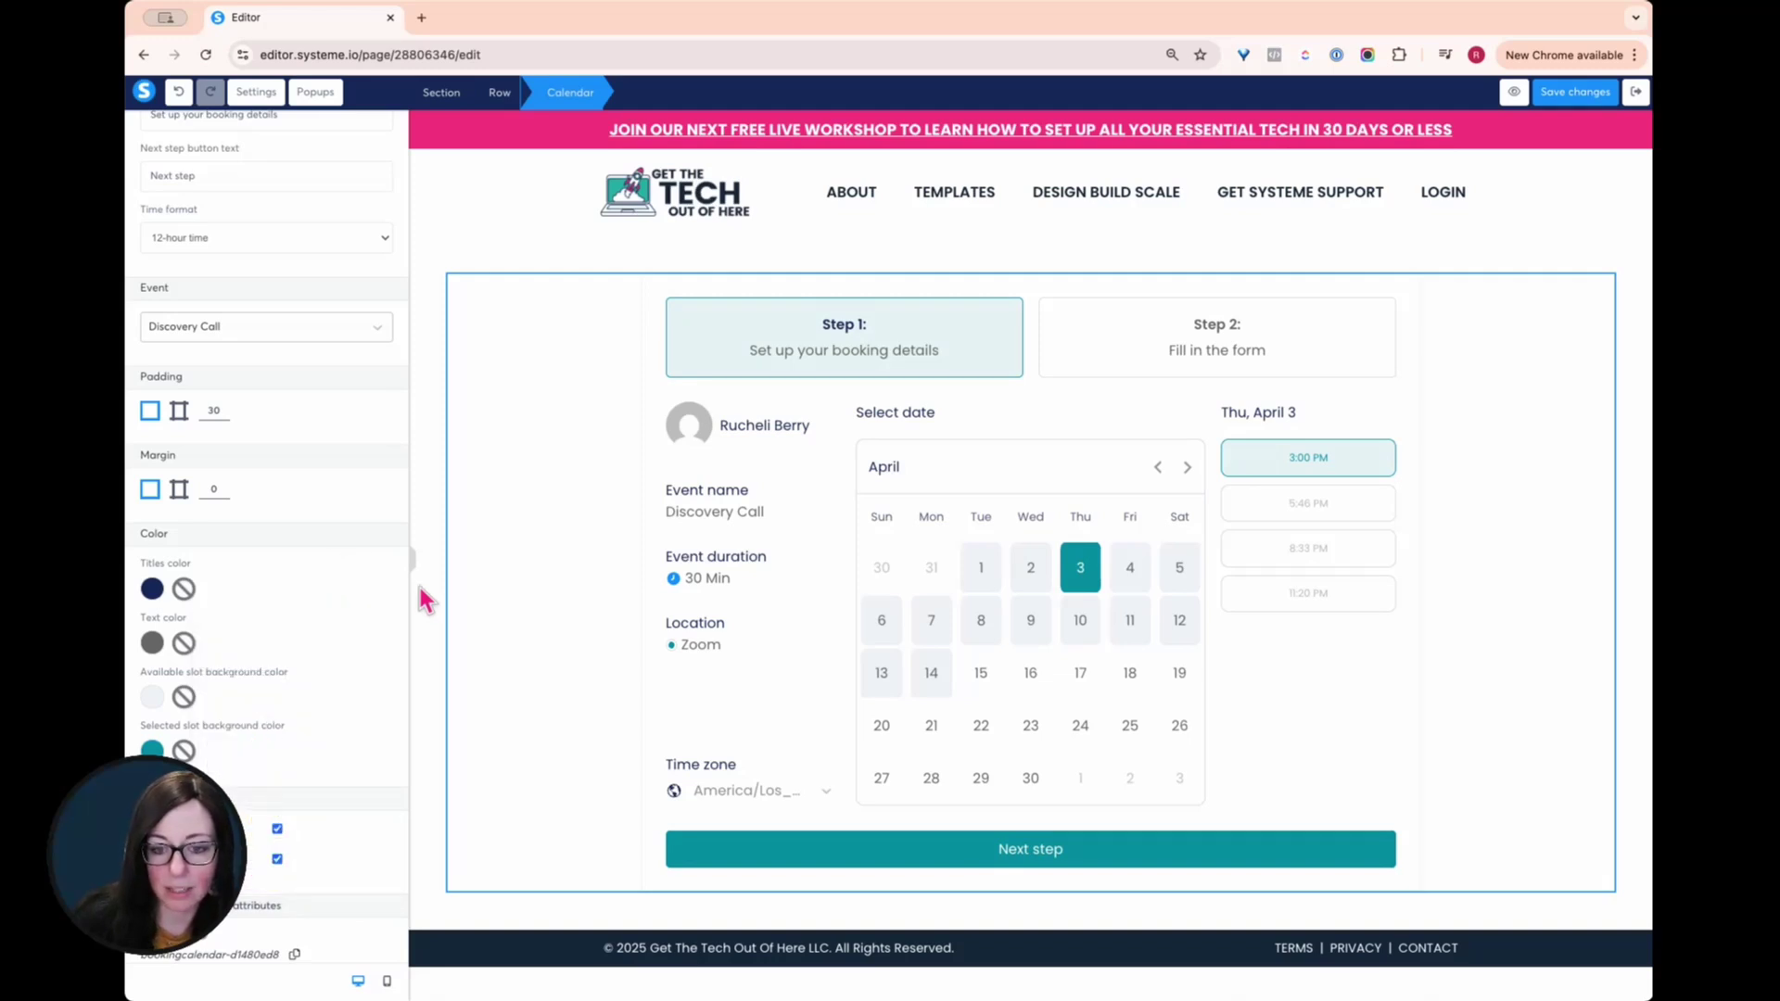
scroll(365, 556, up, 4)
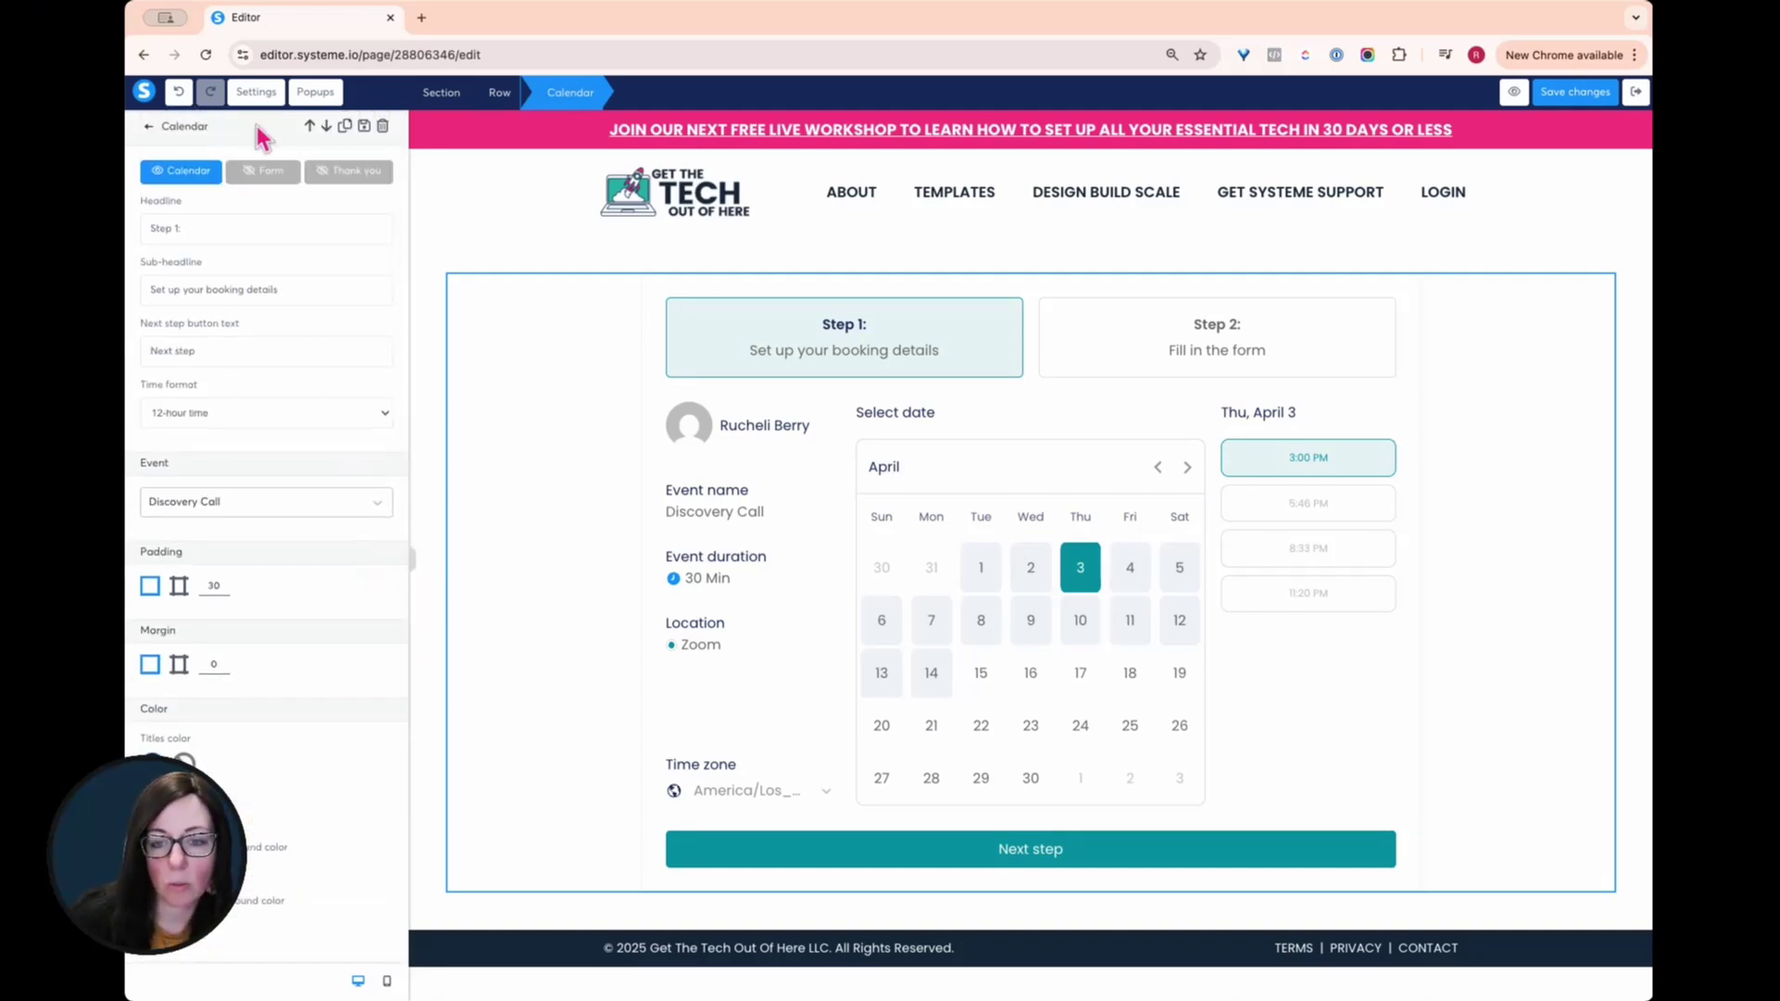
- Switch the calendar settings to the Form step showing first name, last name, email and phone fields
click(260, 187)
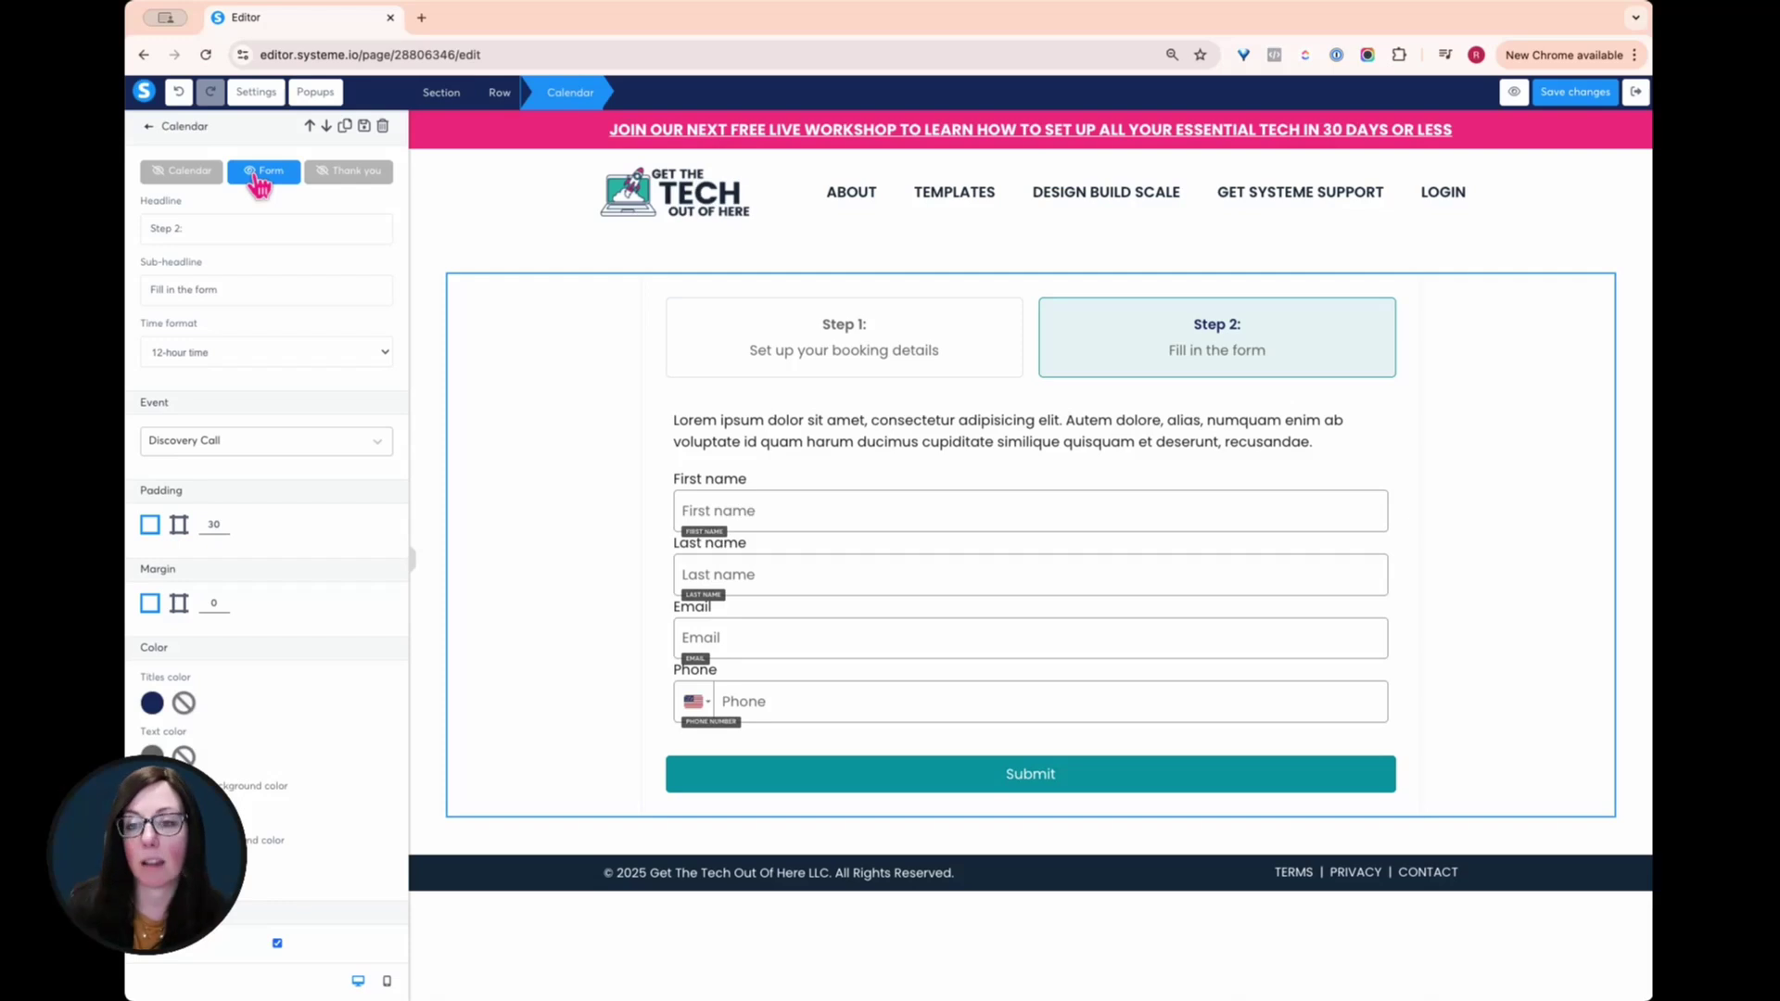
click(420, 17)
text(contac)
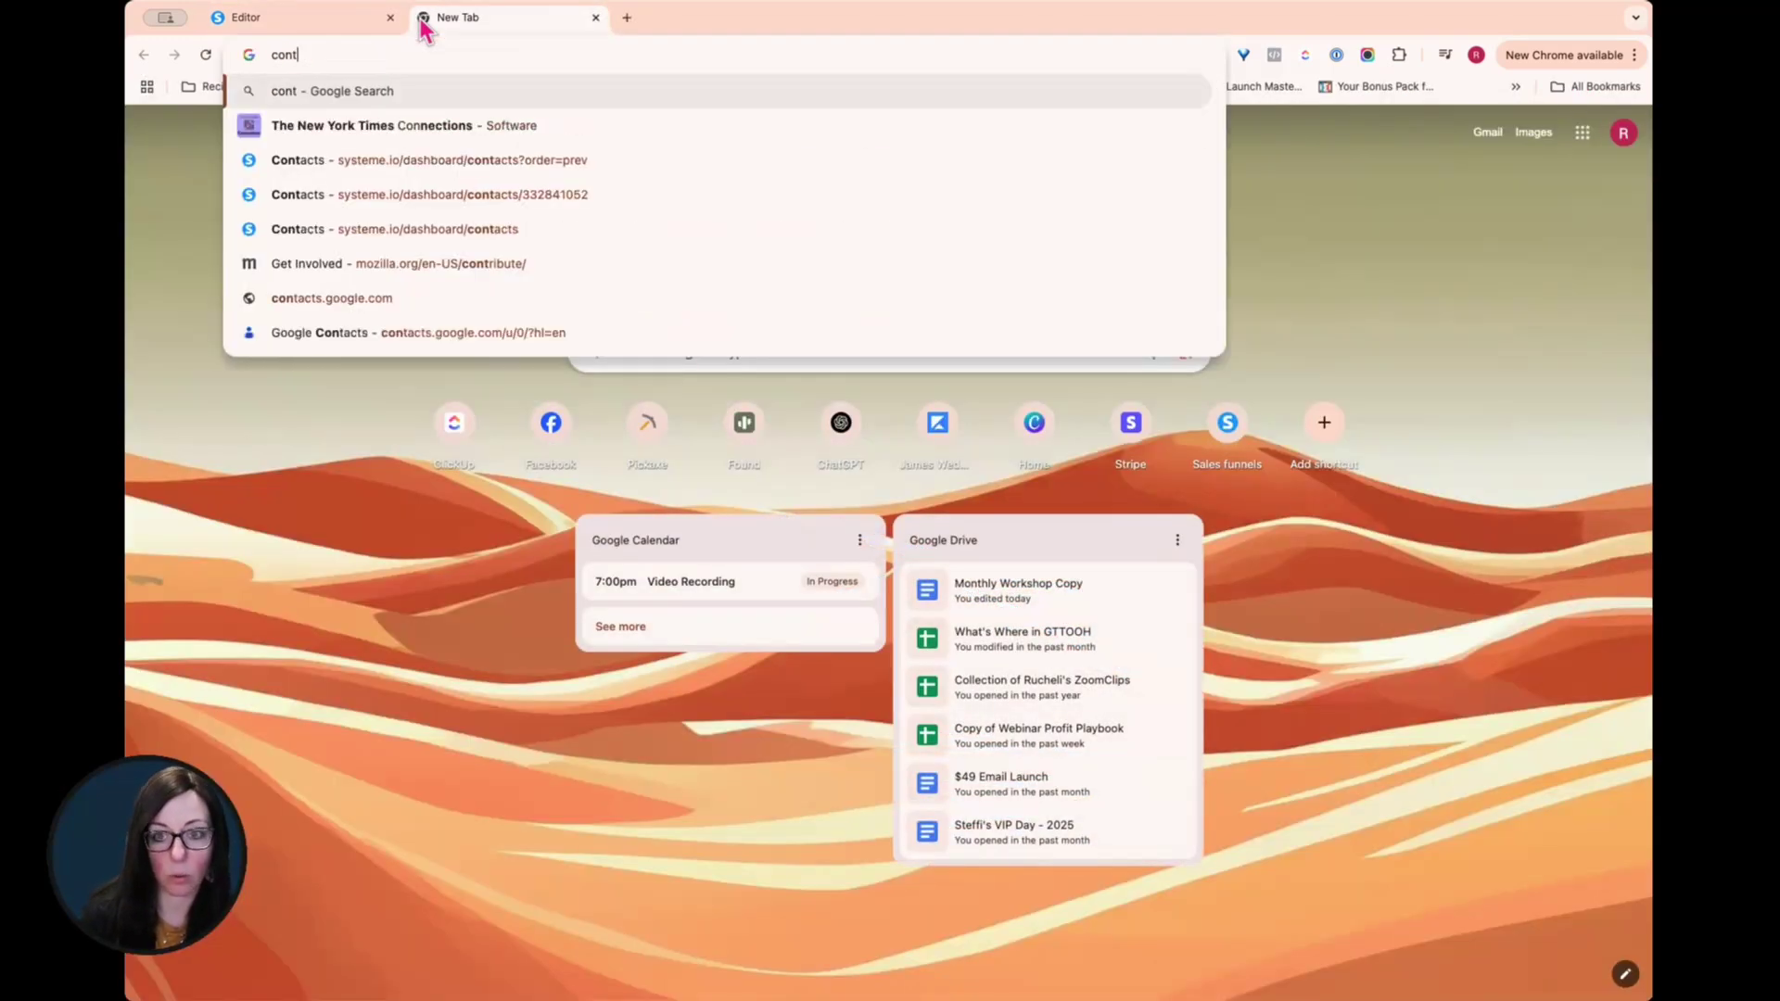
key(Down)
key(Down)
key(Down)
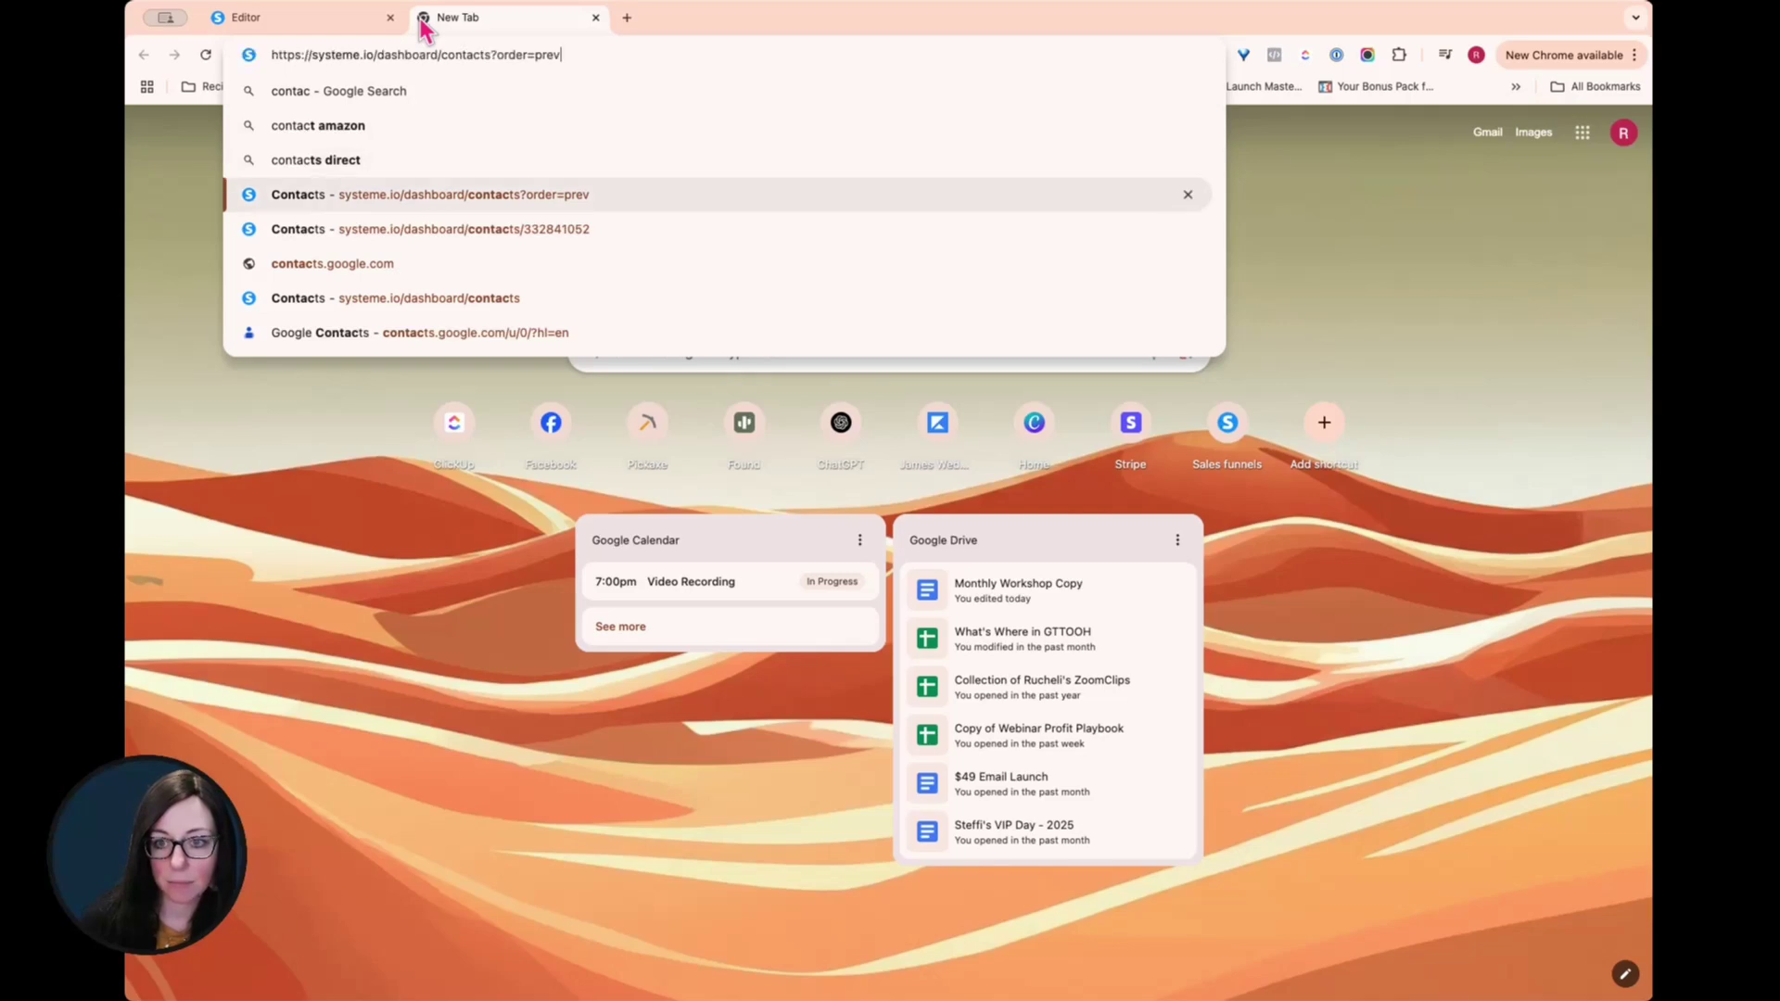
key(Return)
scroll(713, 417, down, 10)
scroll(719, 429, up, 4)
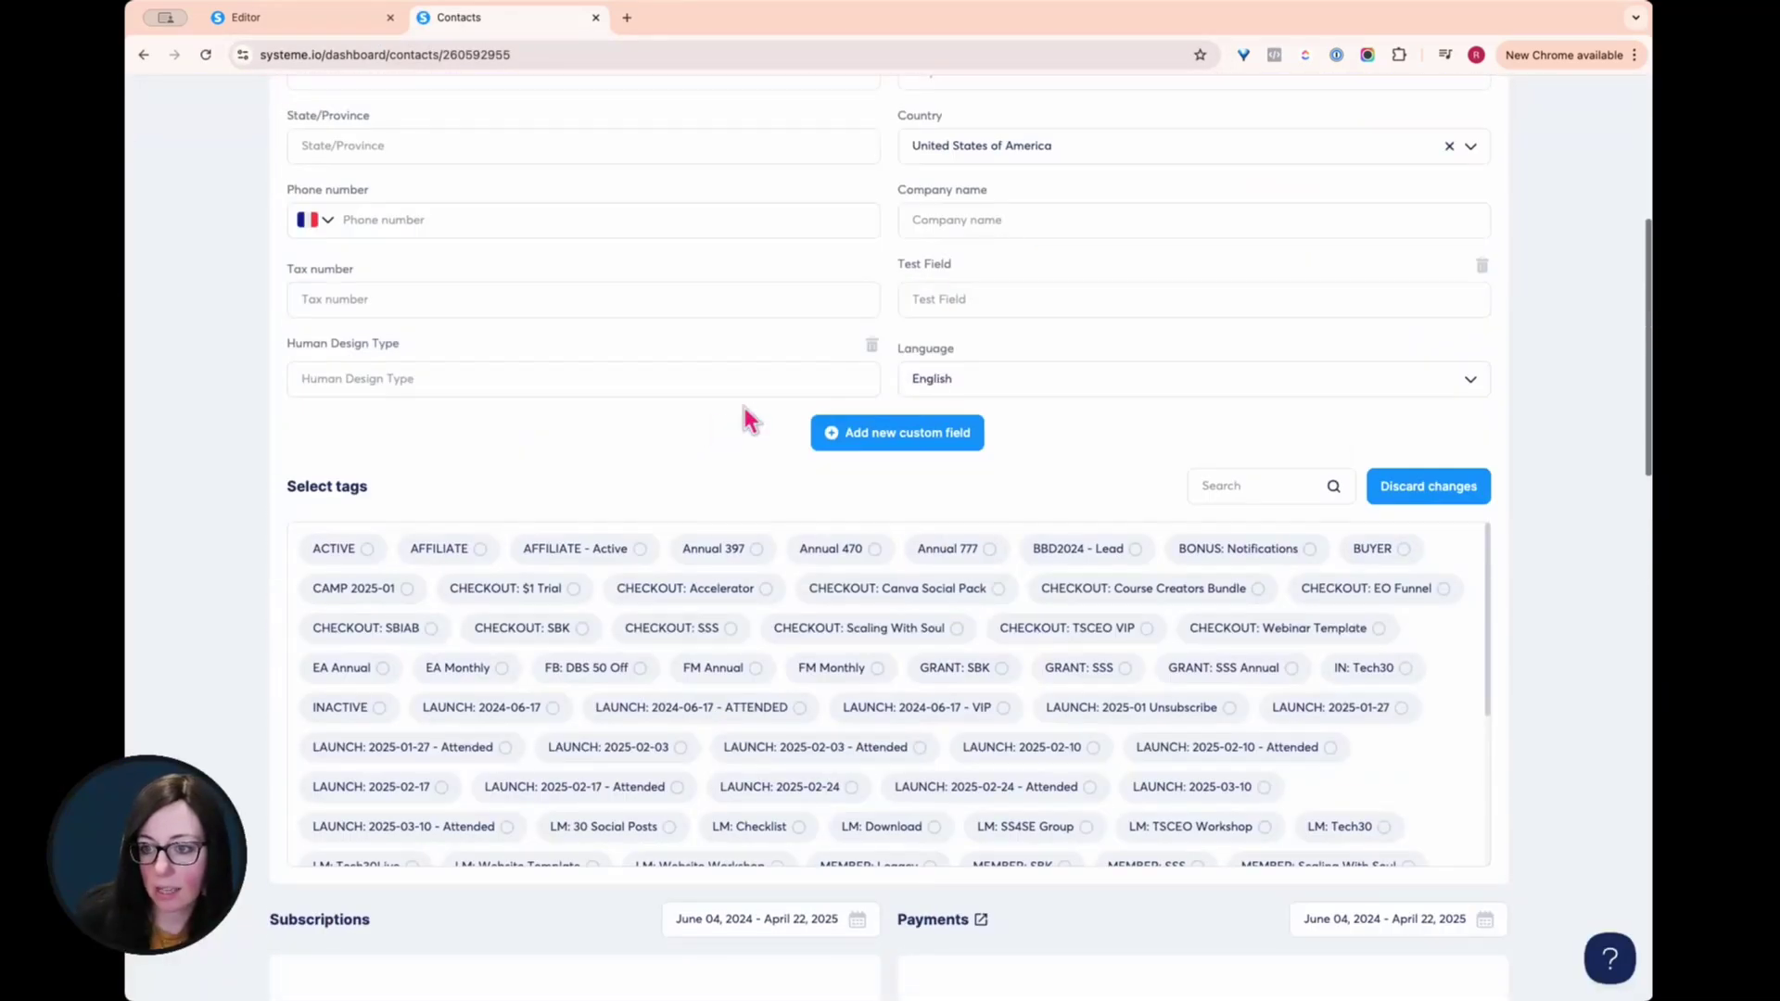
click(936, 445)
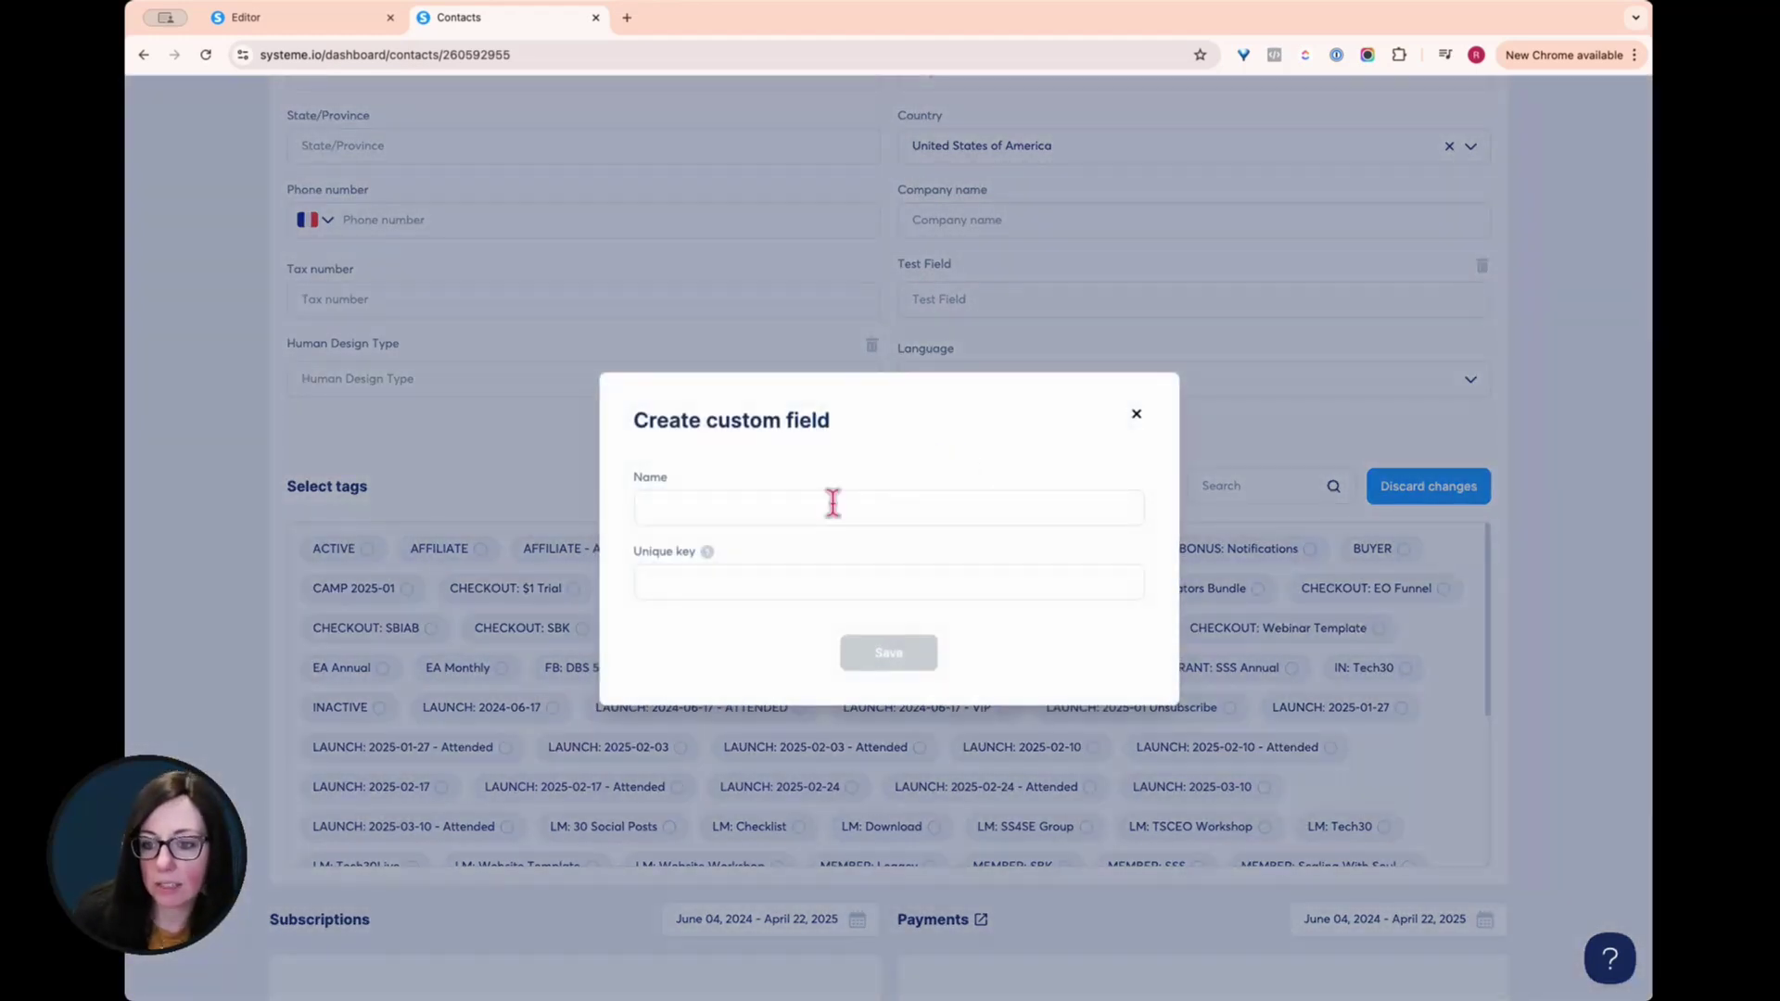
click(767, 515)
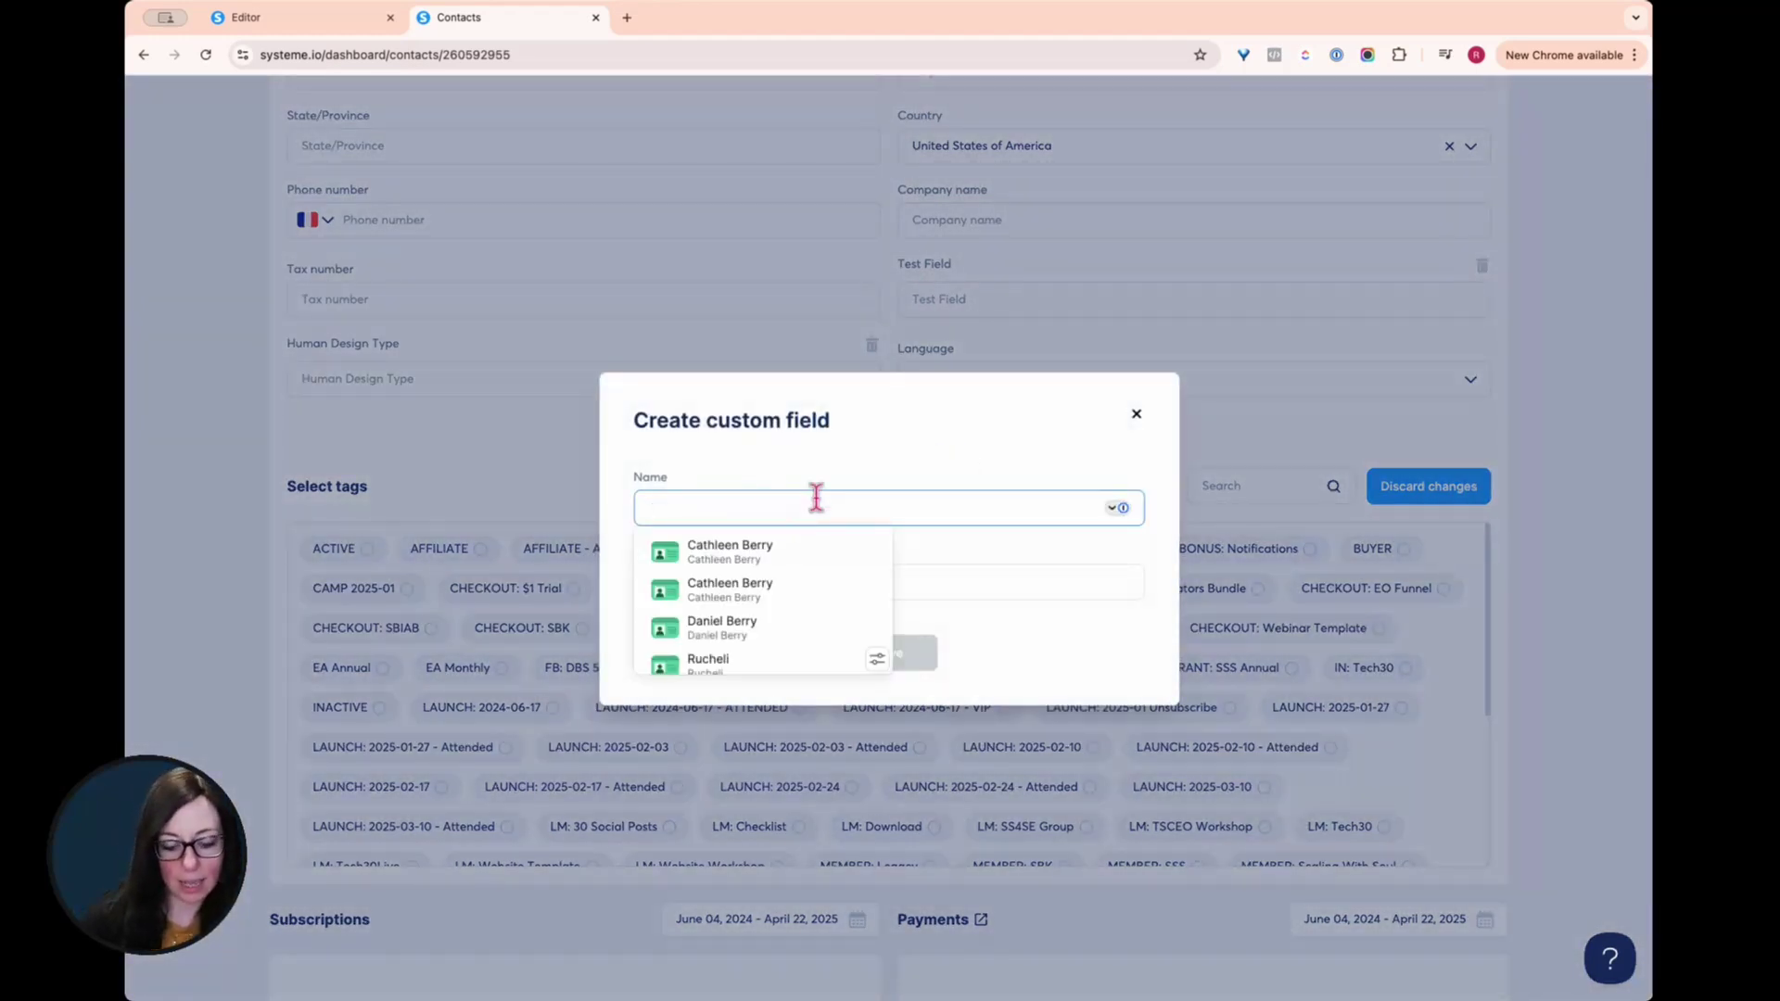
text(What stage )
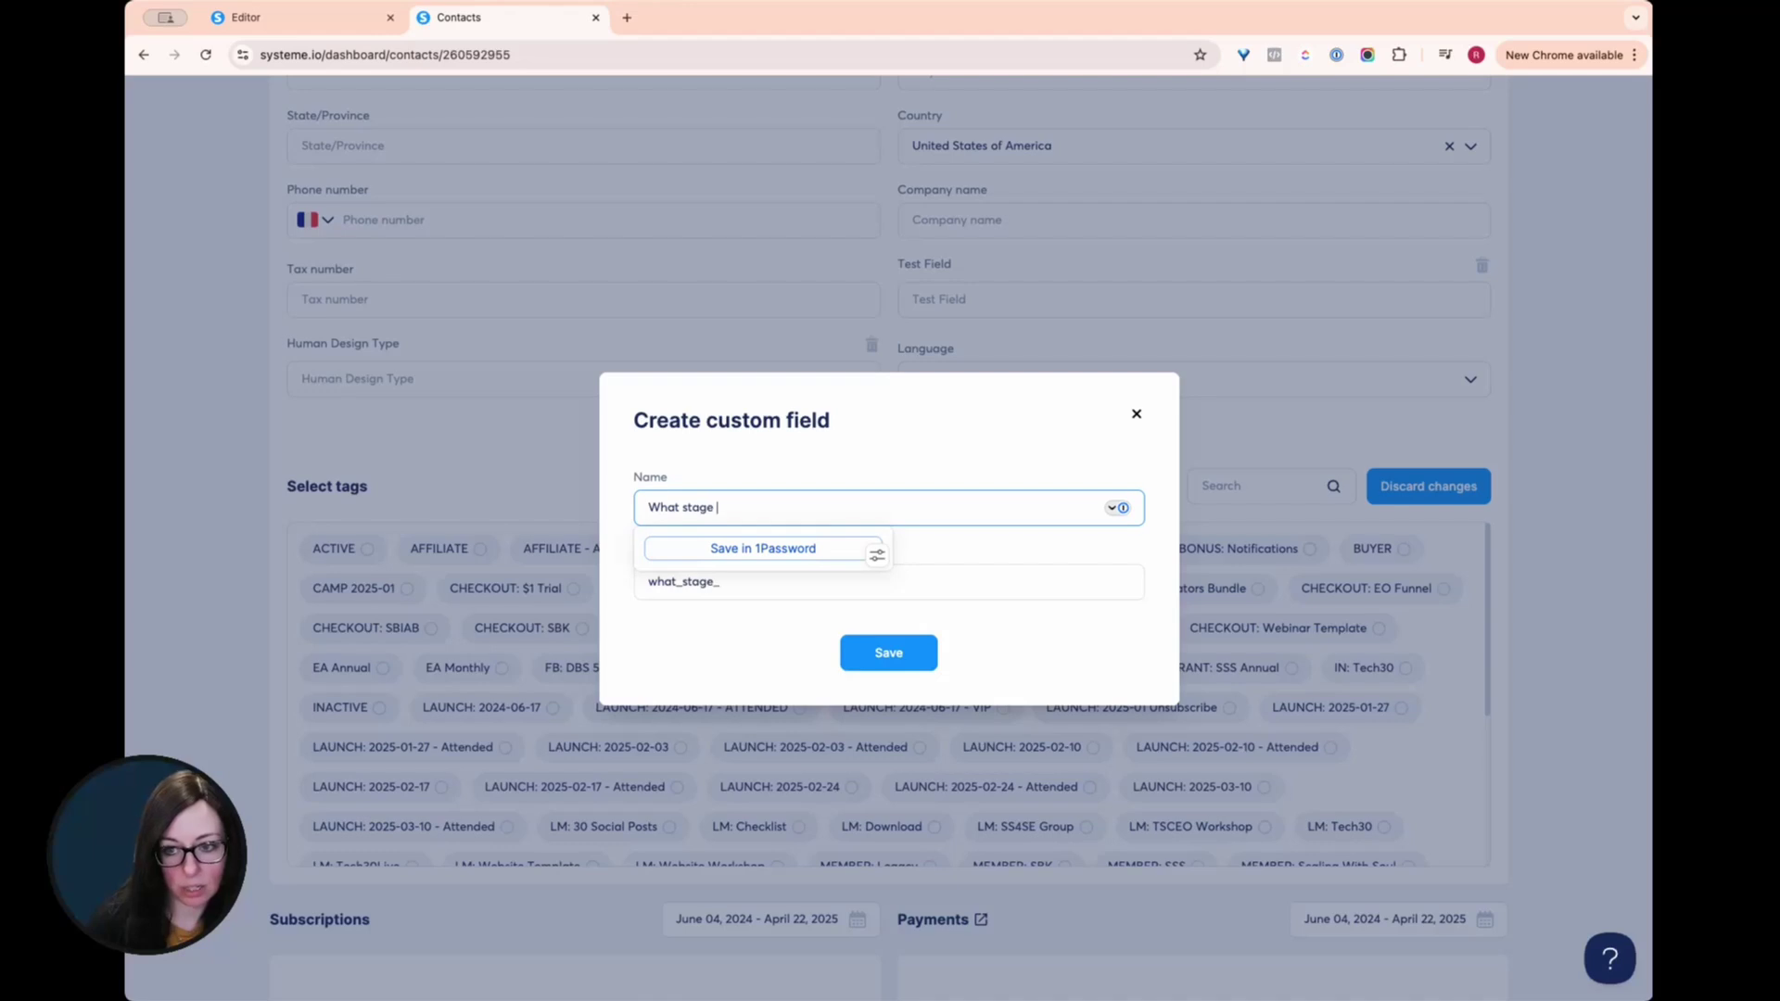
text(of business are you in?)
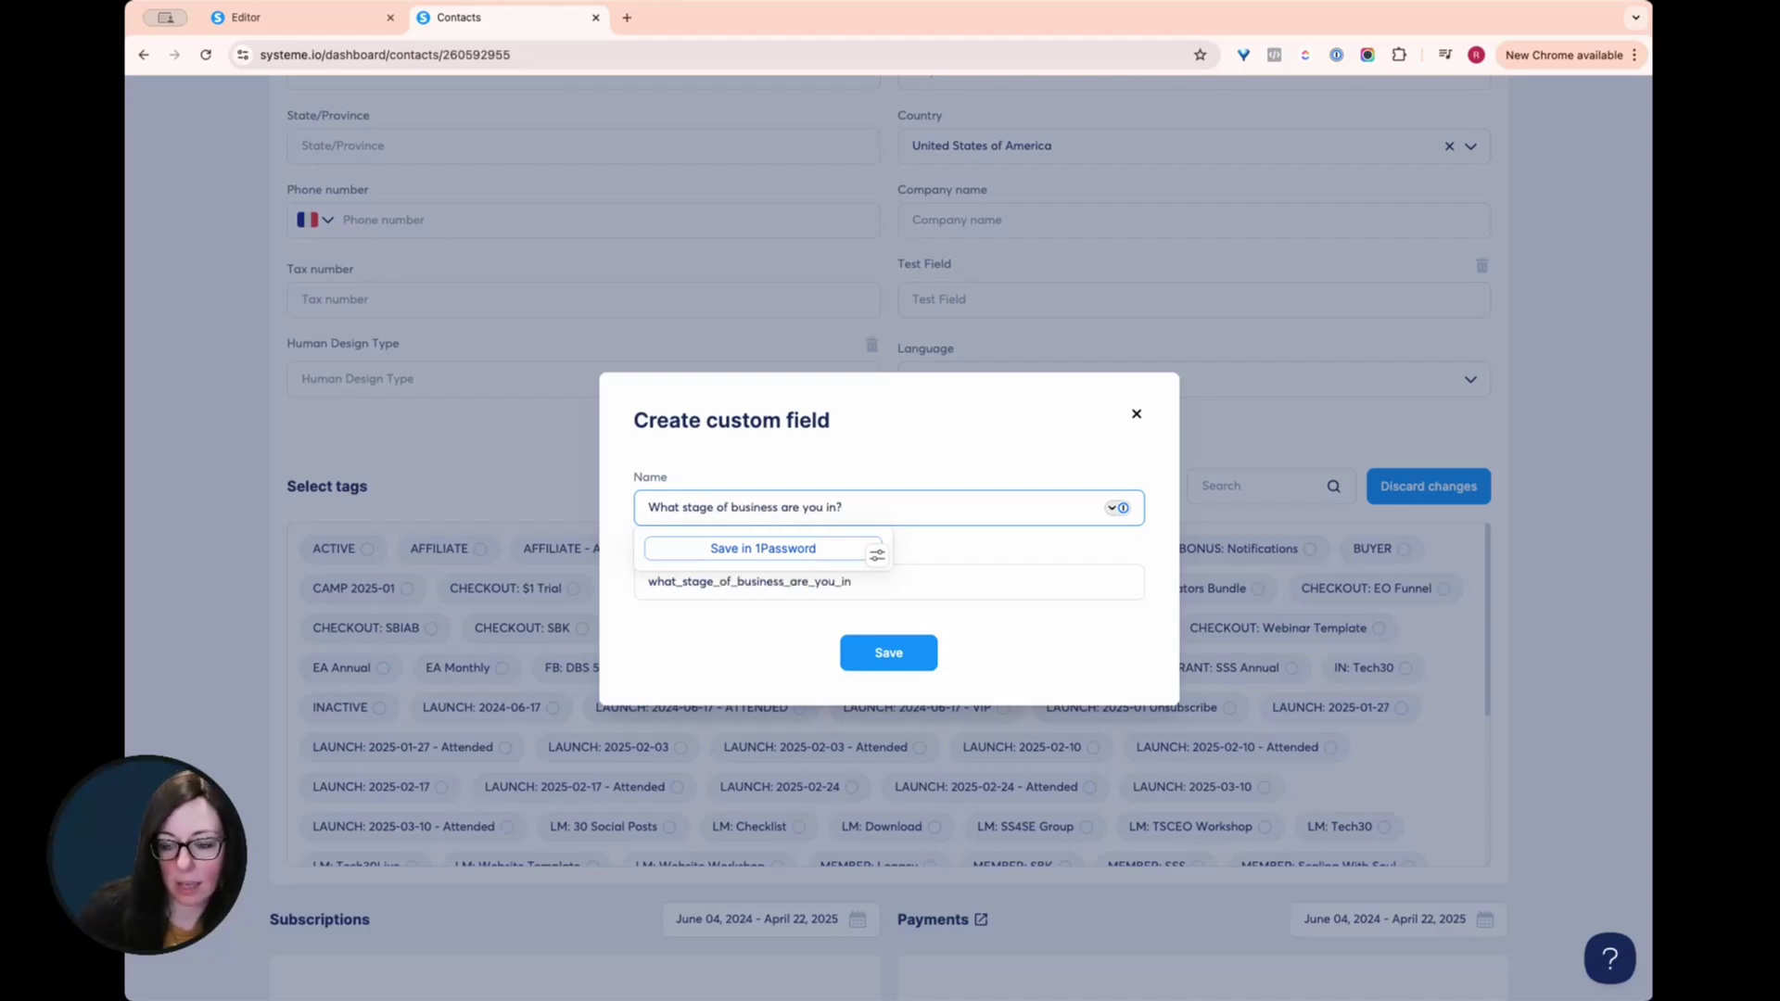
click(915, 658)
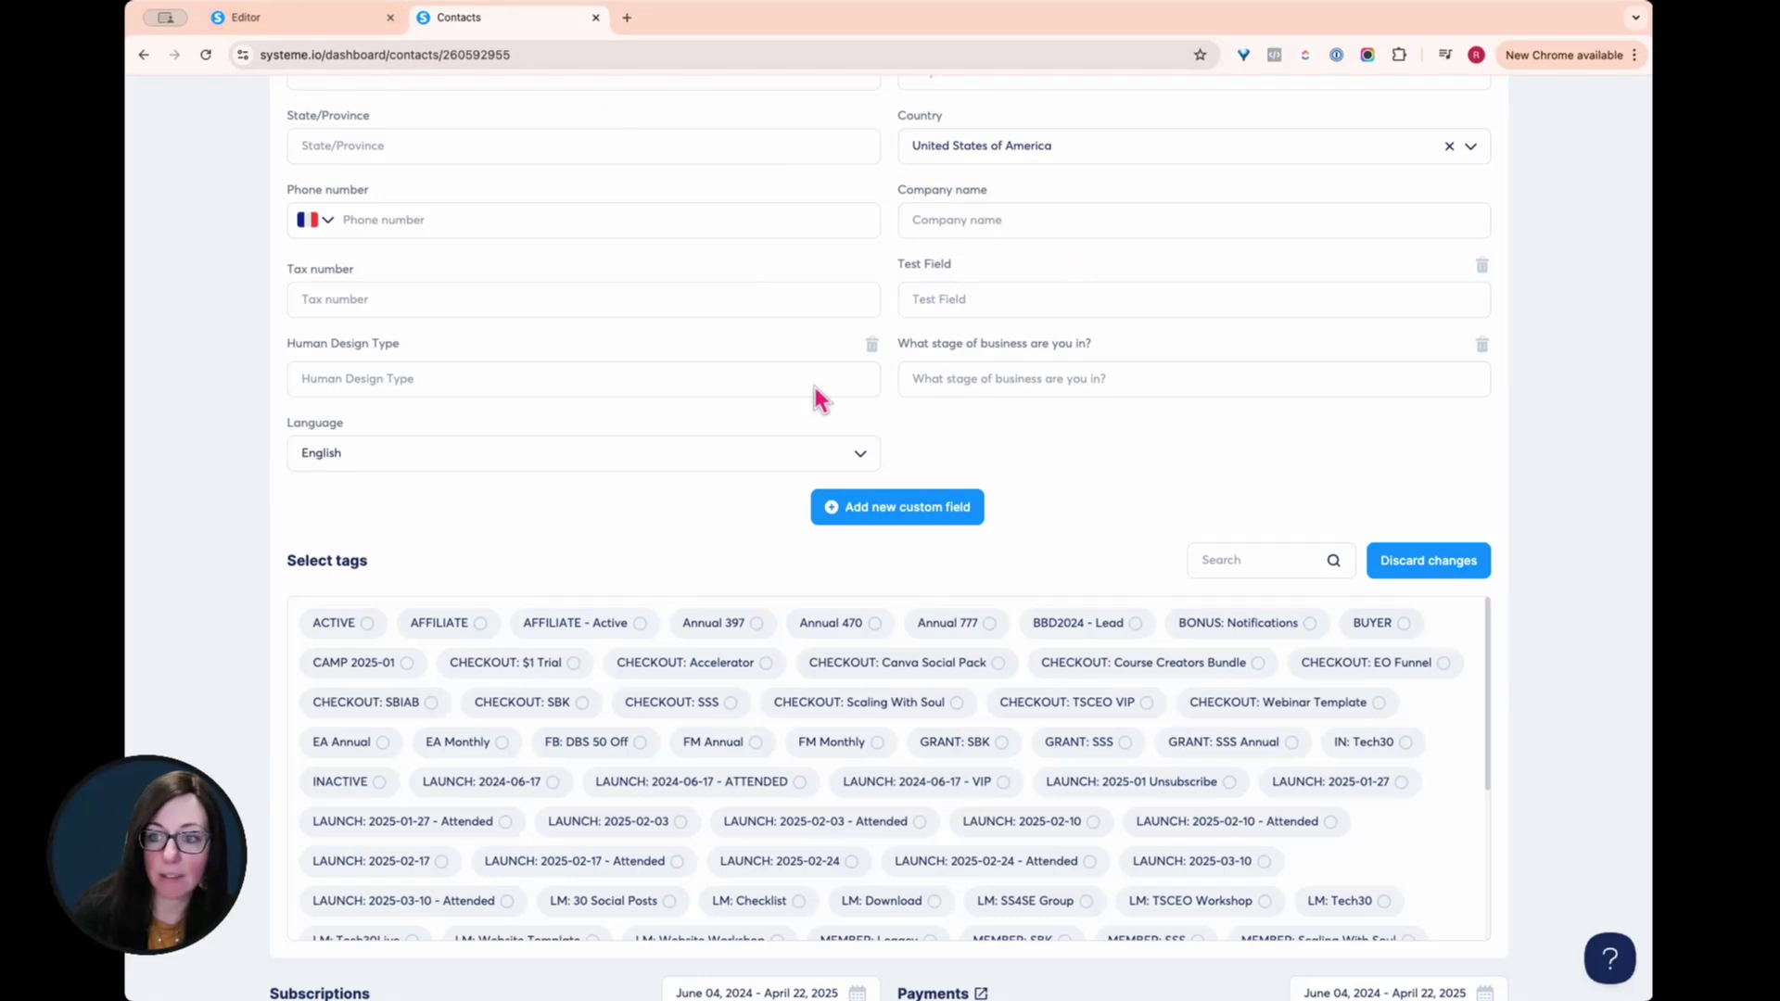
- Add a form input below the Phone field and set its input type to Test Field
click(336, 22)
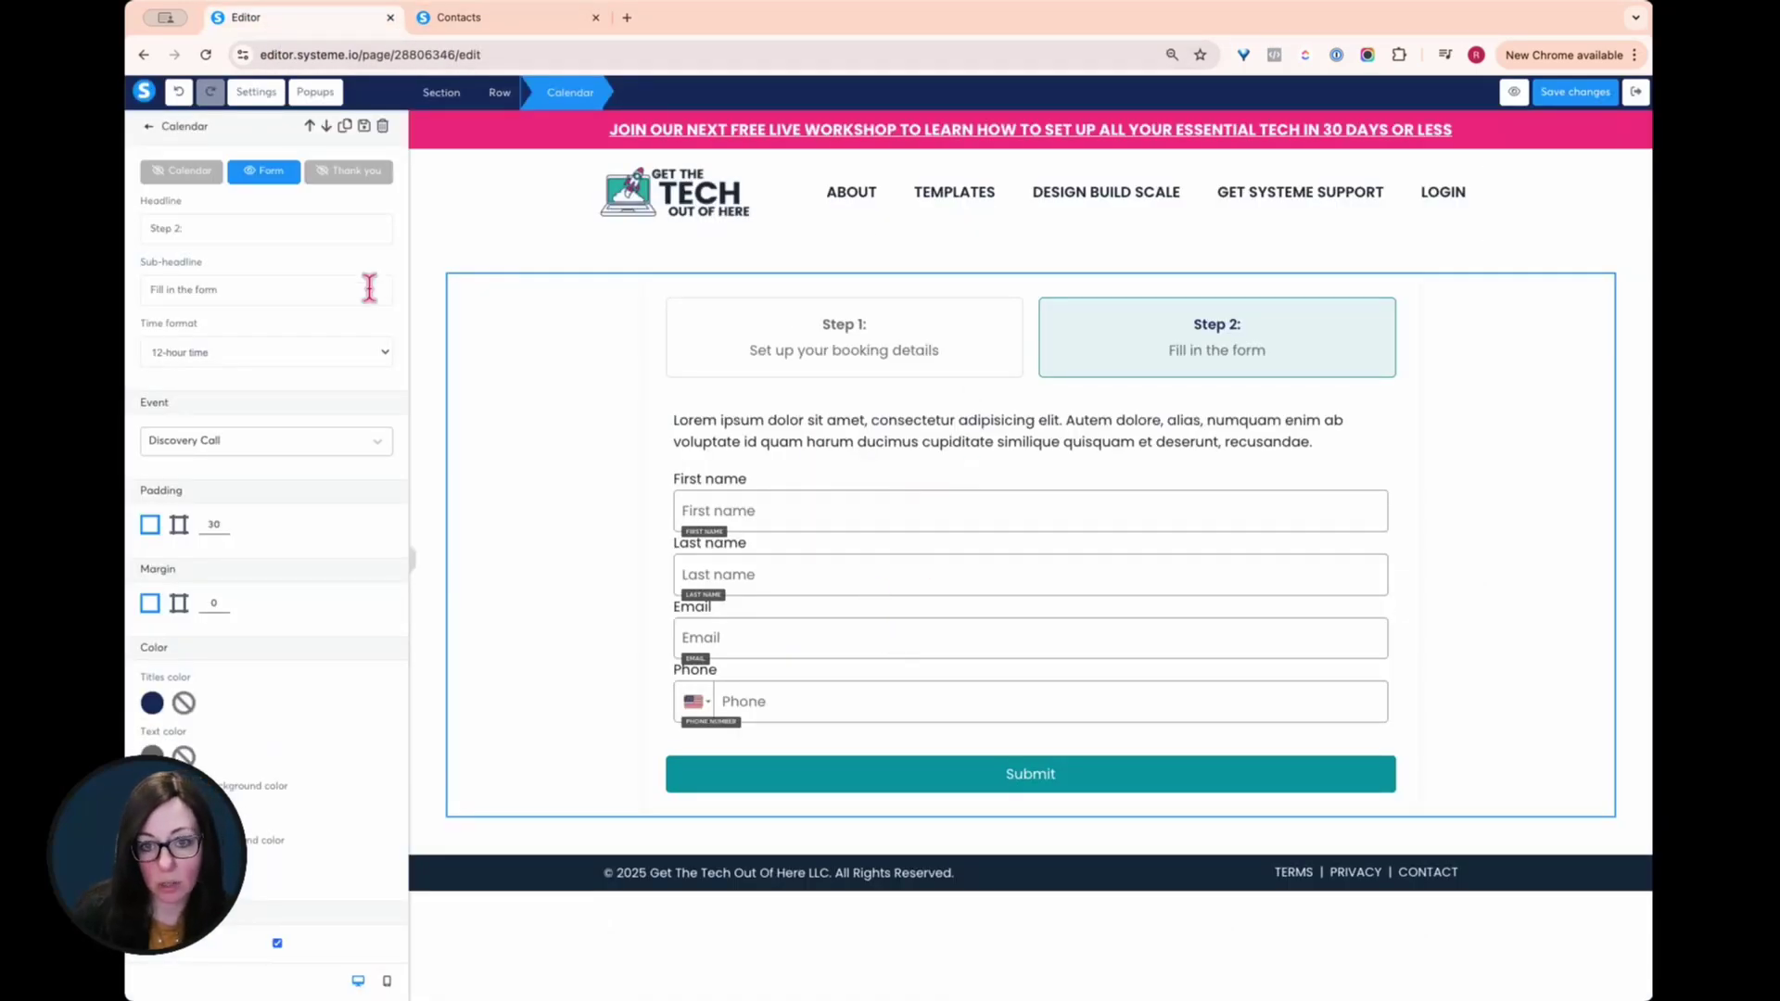
click(755, 608)
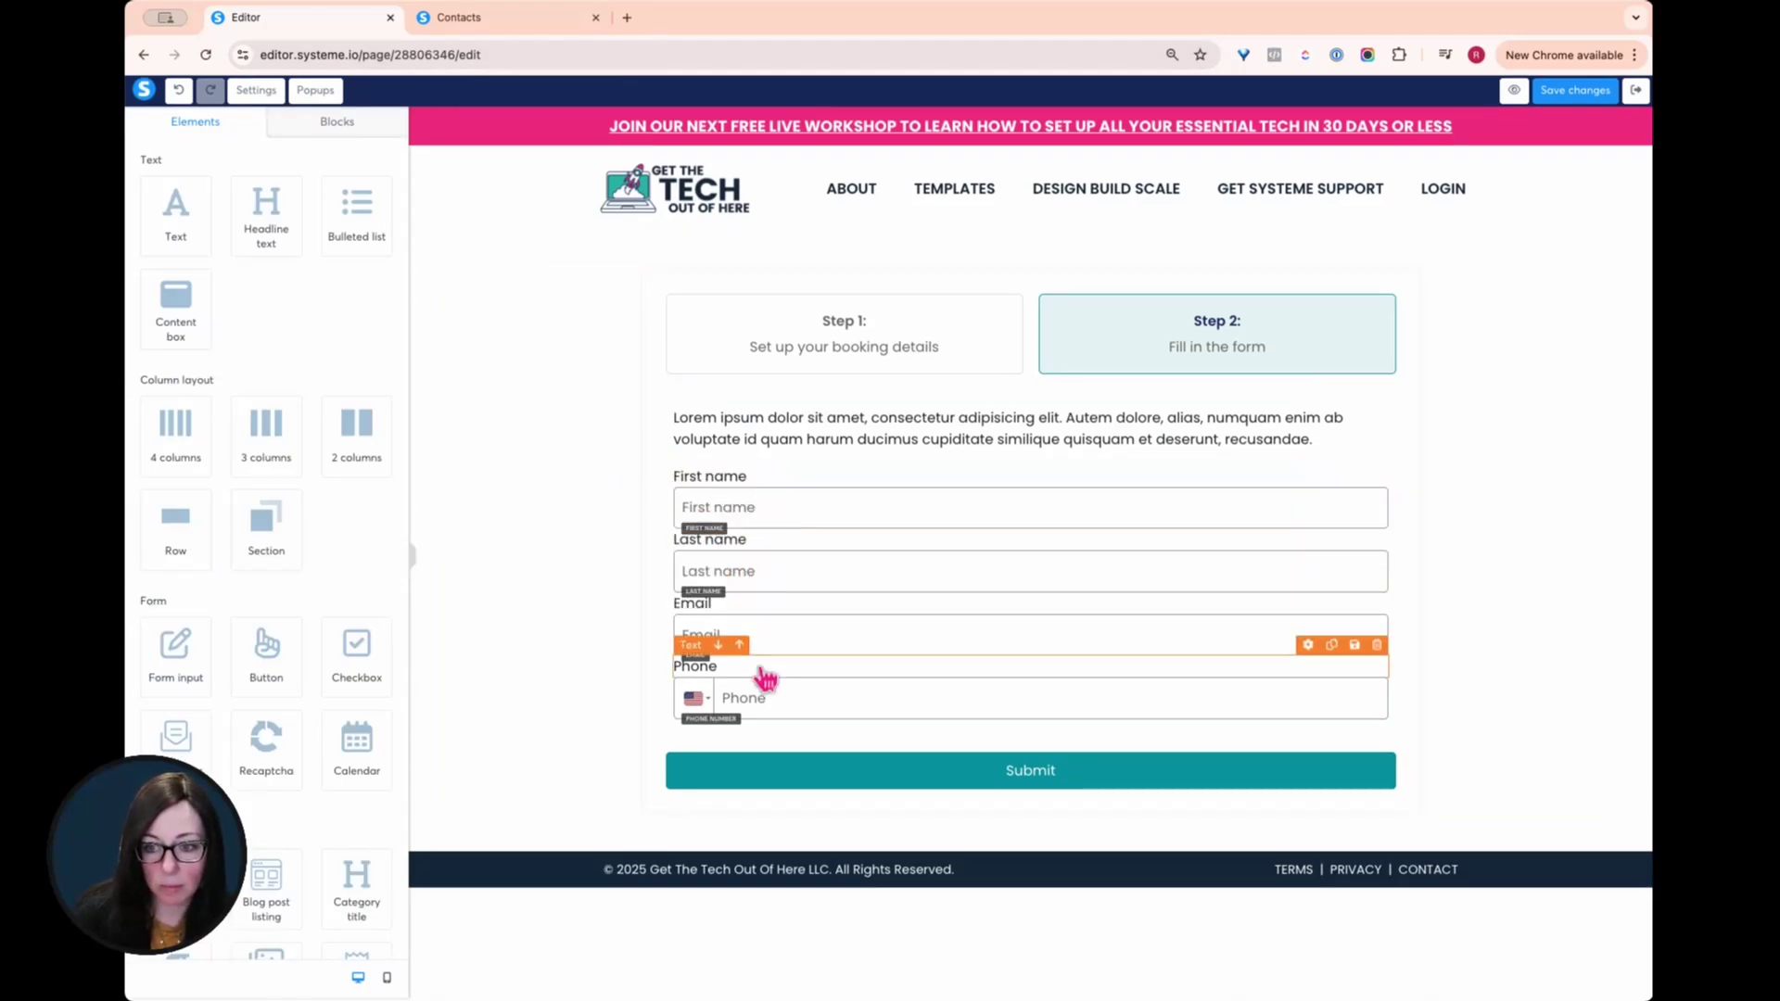
drag(171, 639, 851, 735)
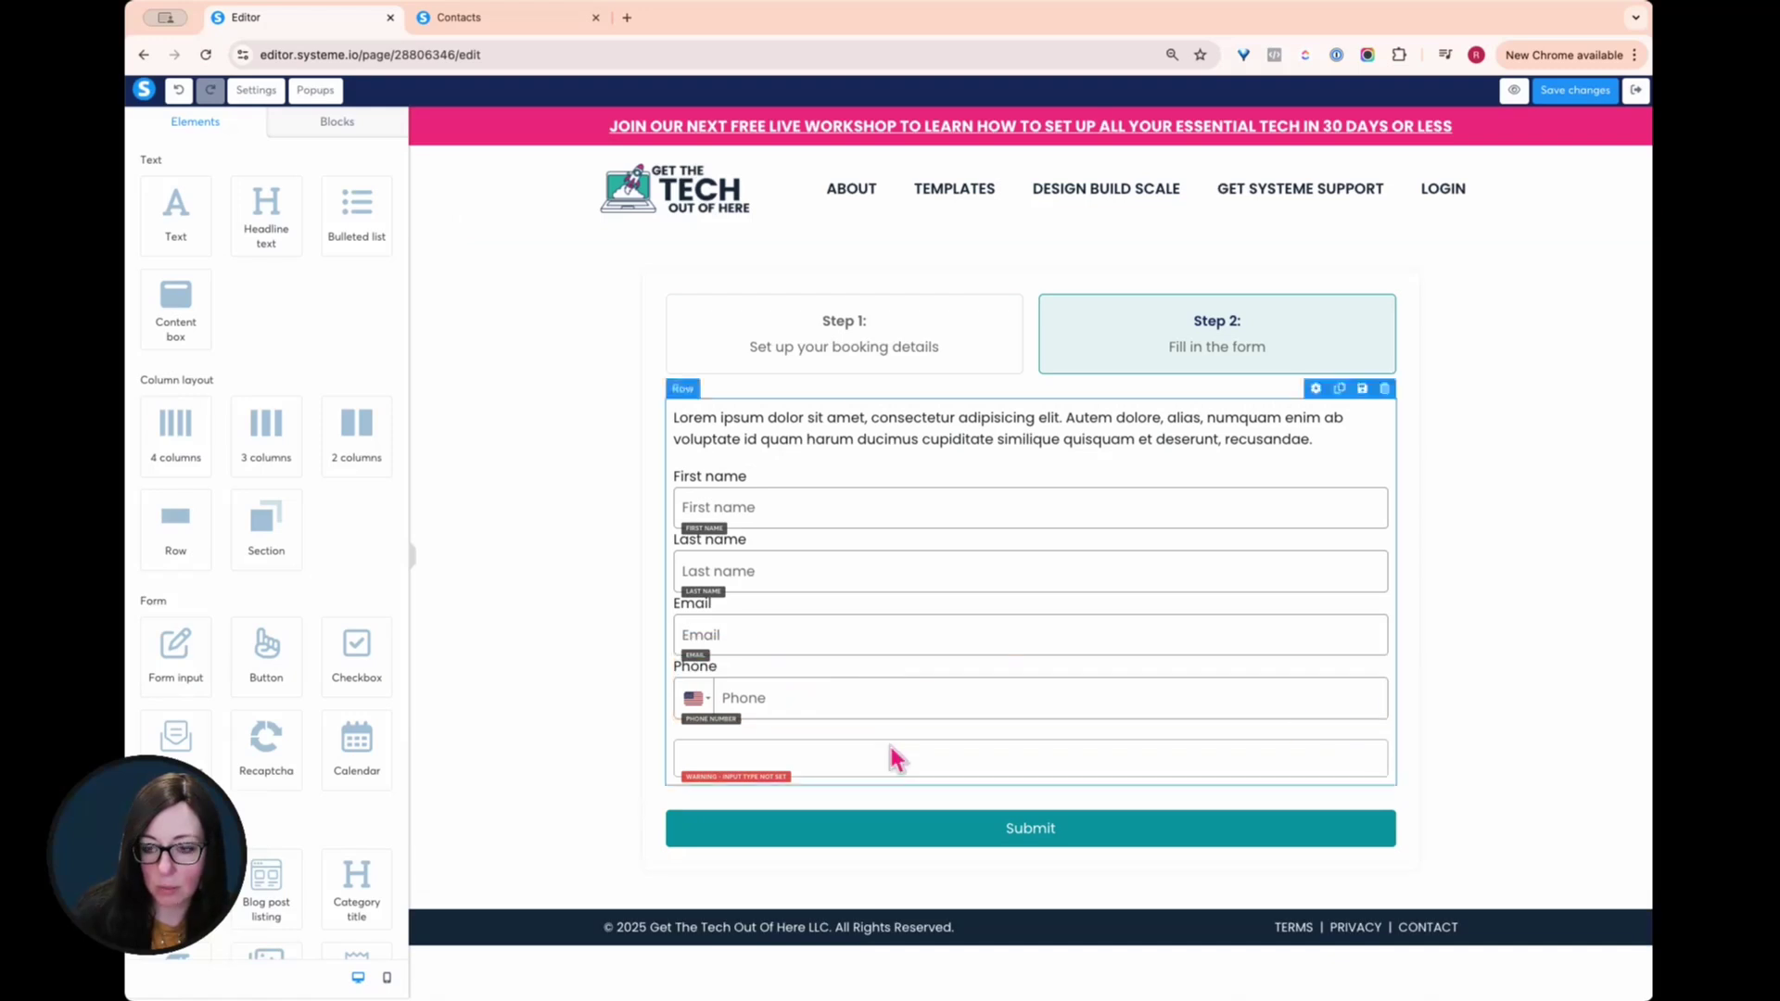
click(885, 775)
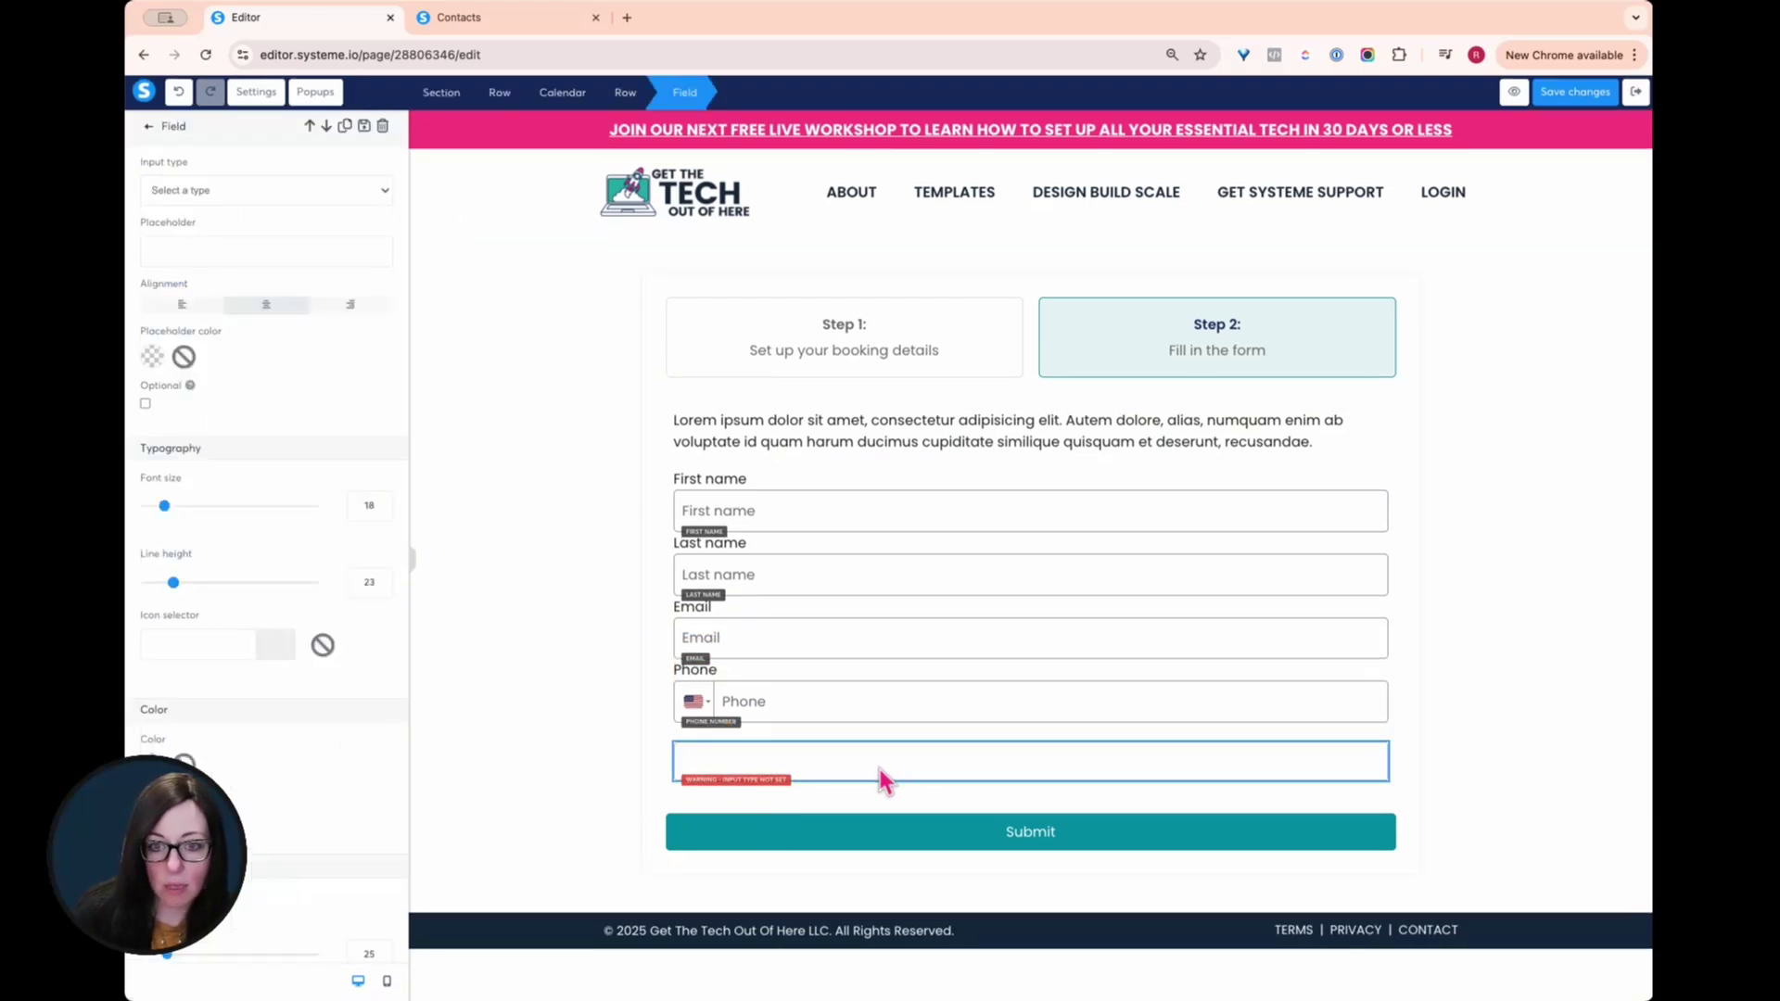
click(219, 192)
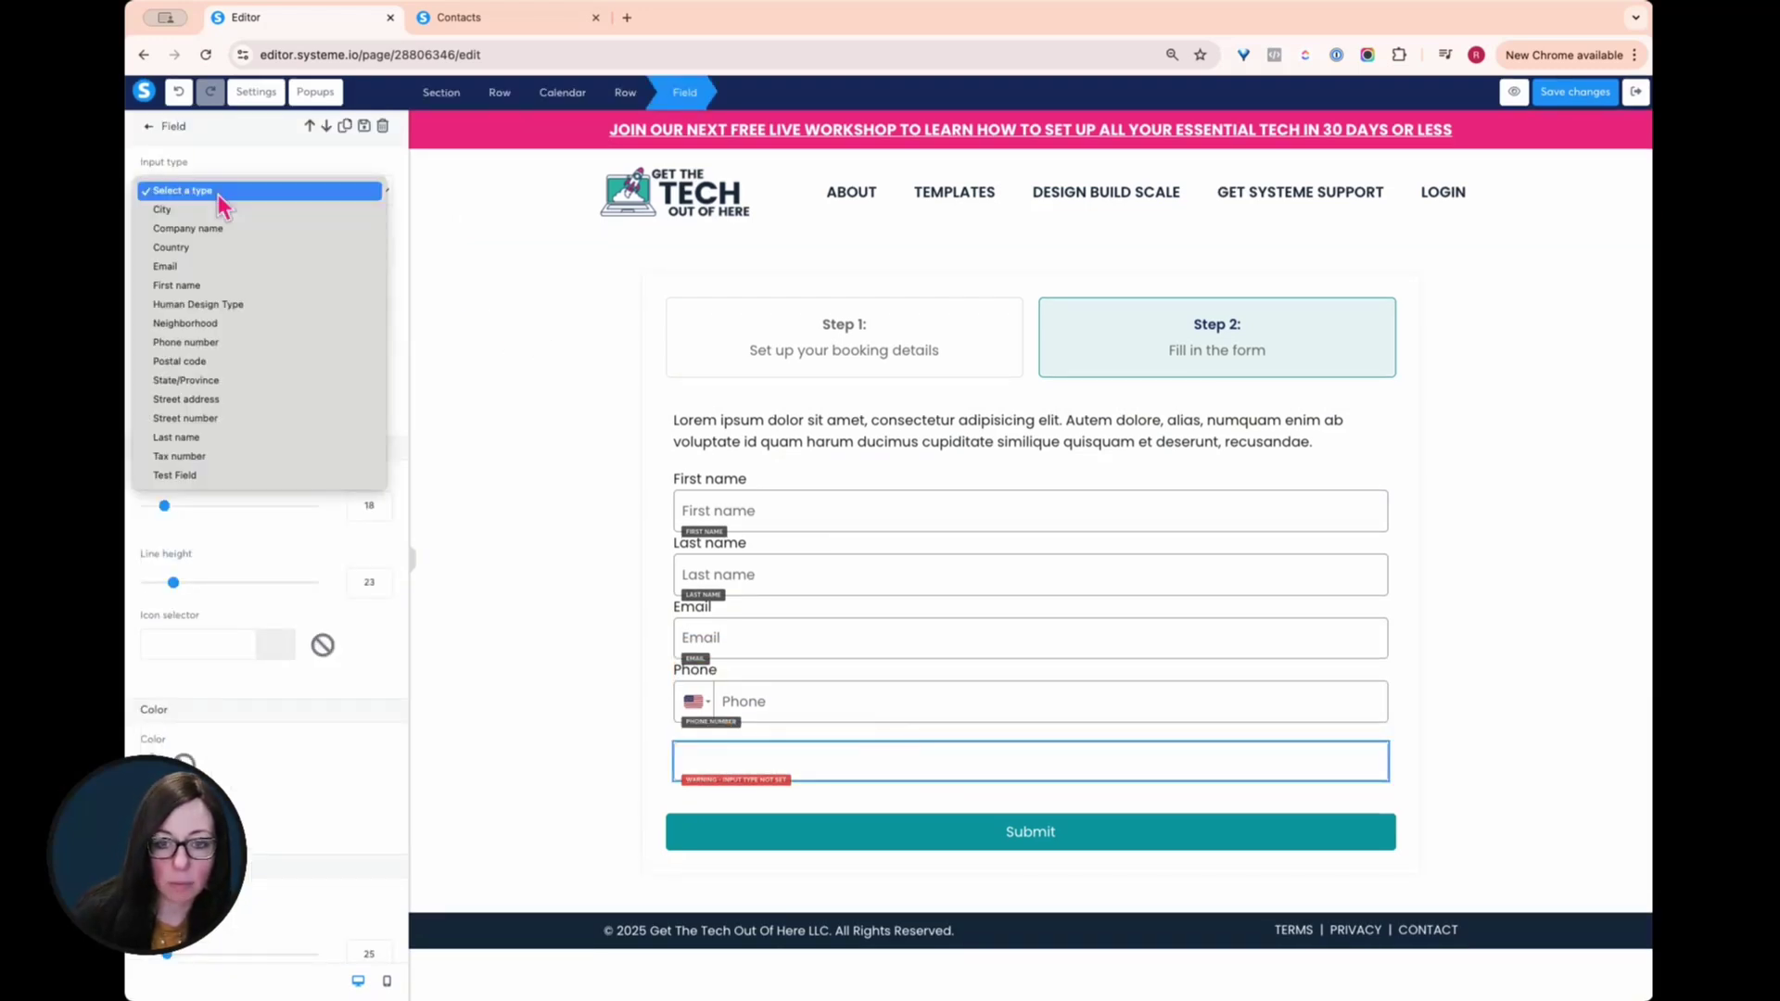
click(191, 475)
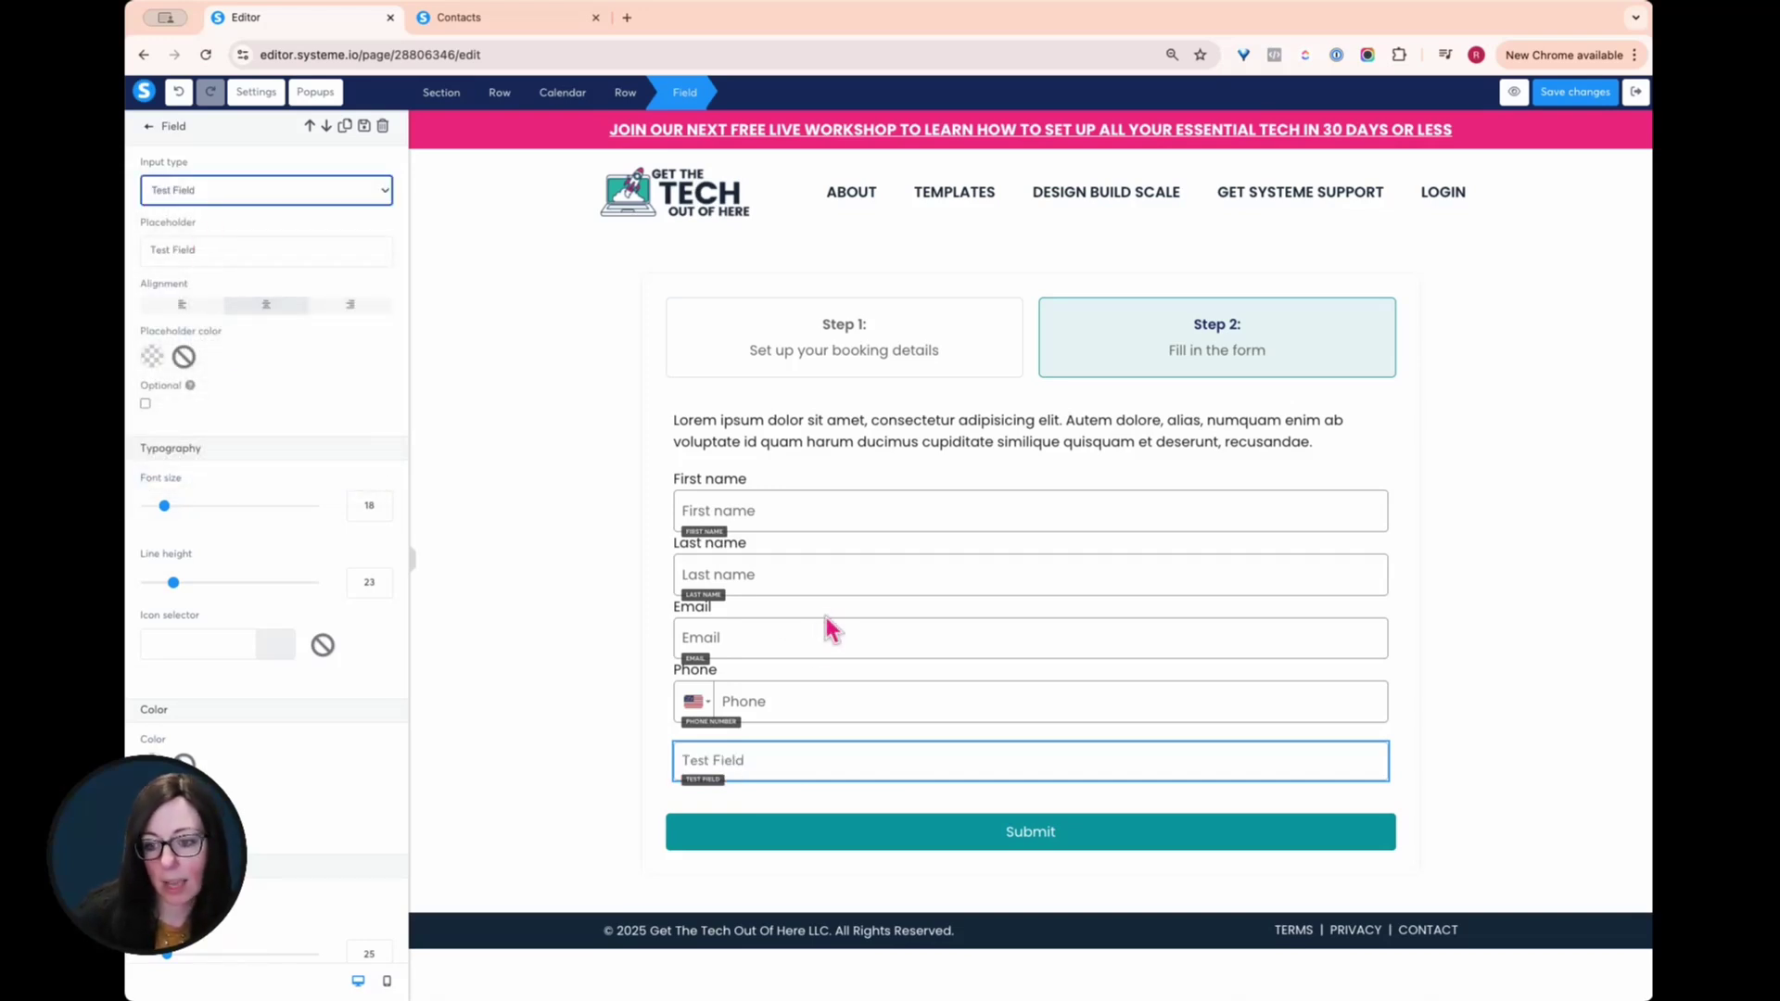
key(Escape)
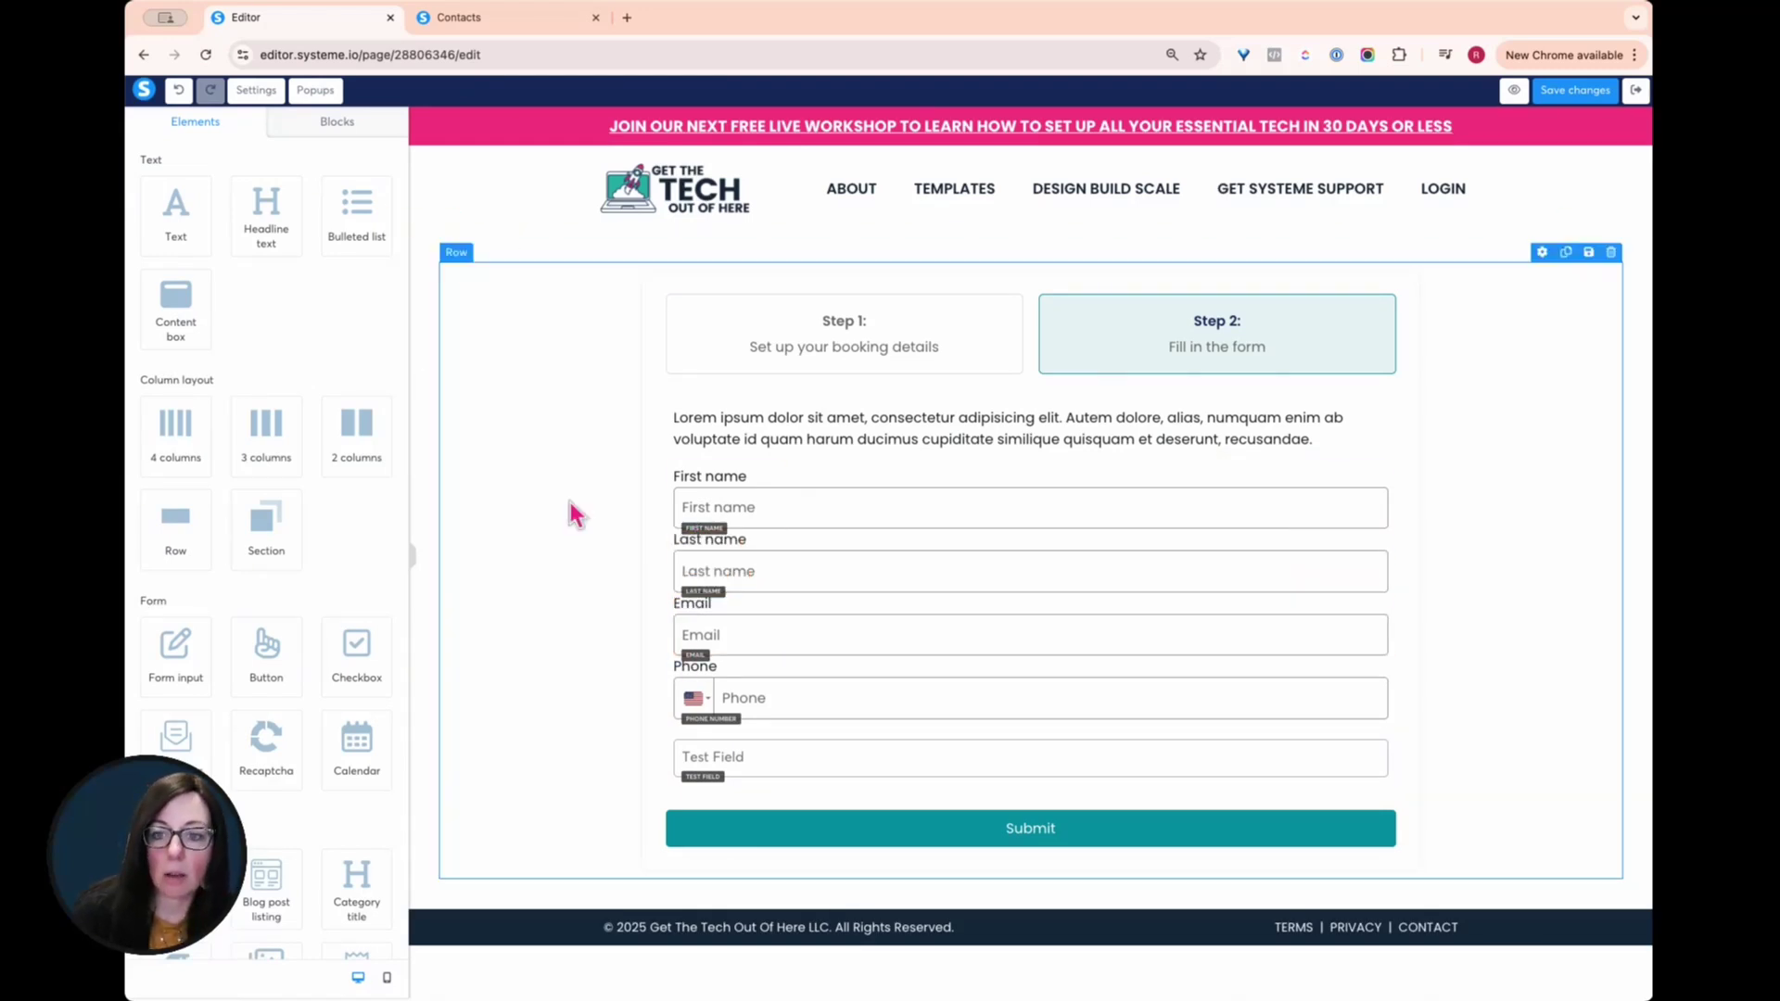
click(613, 371)
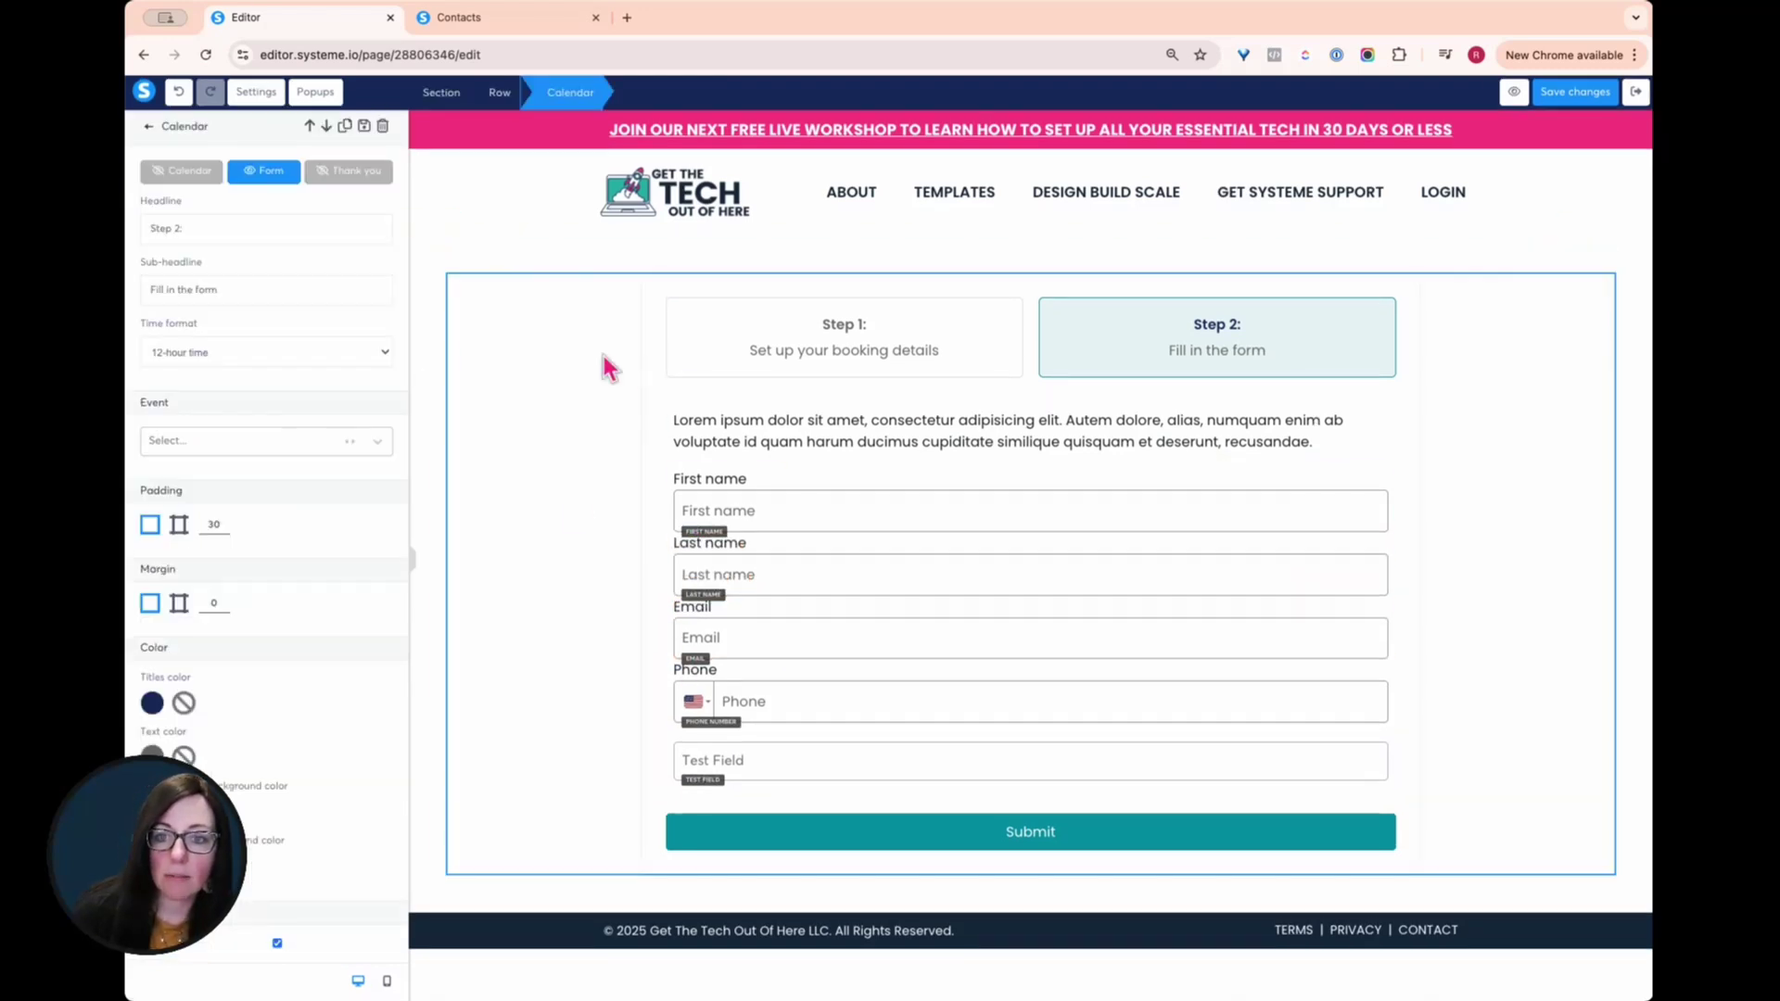
- Set the calendar's thank-you step to redirect bookers to a custom URL
click(357, 177)
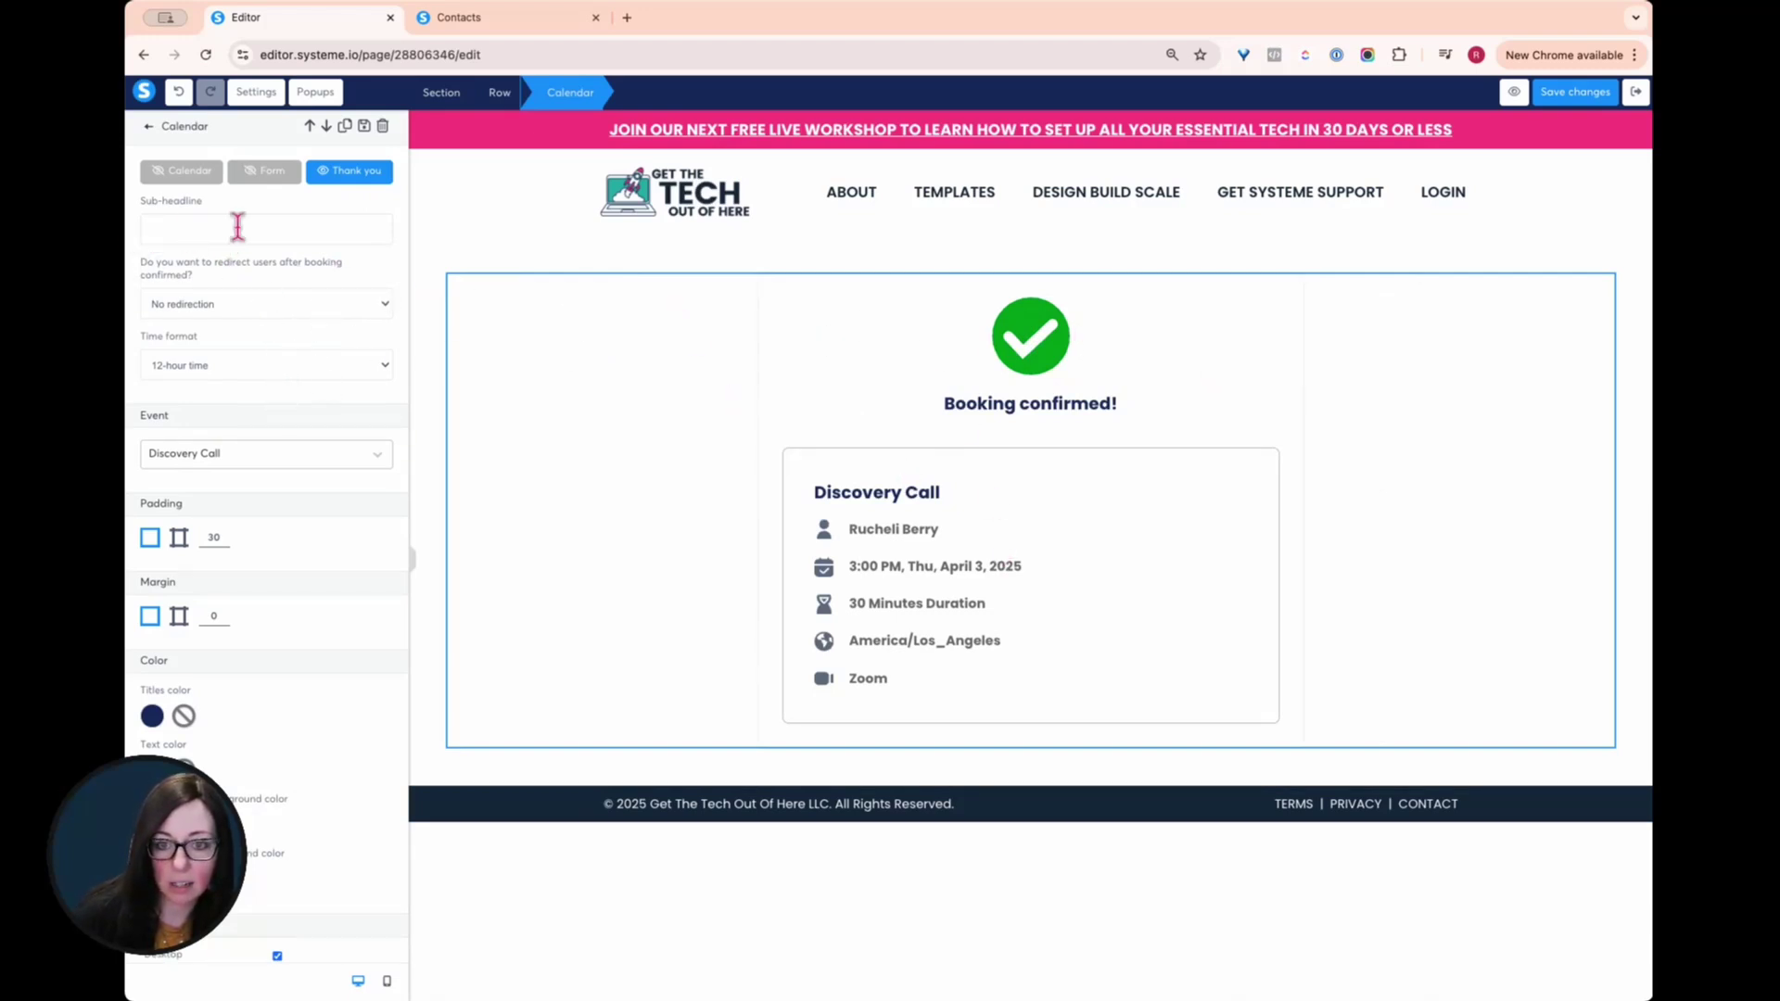
click(204, 307)
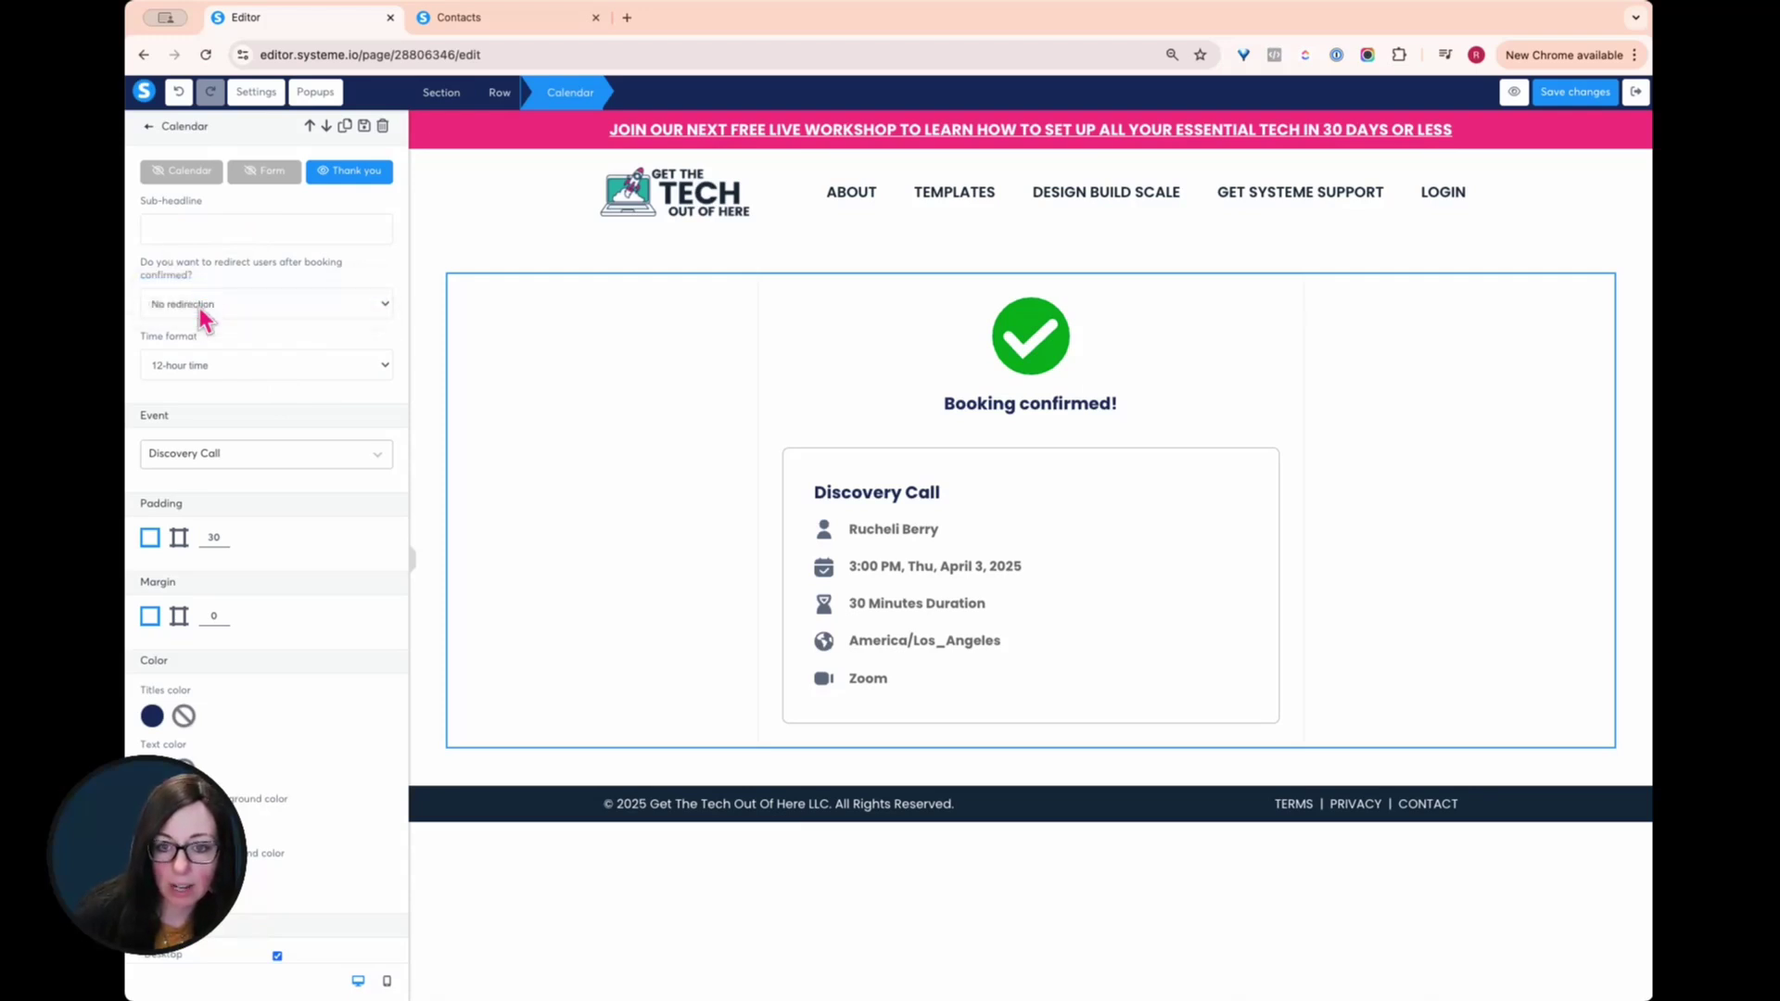
click(198, 286)
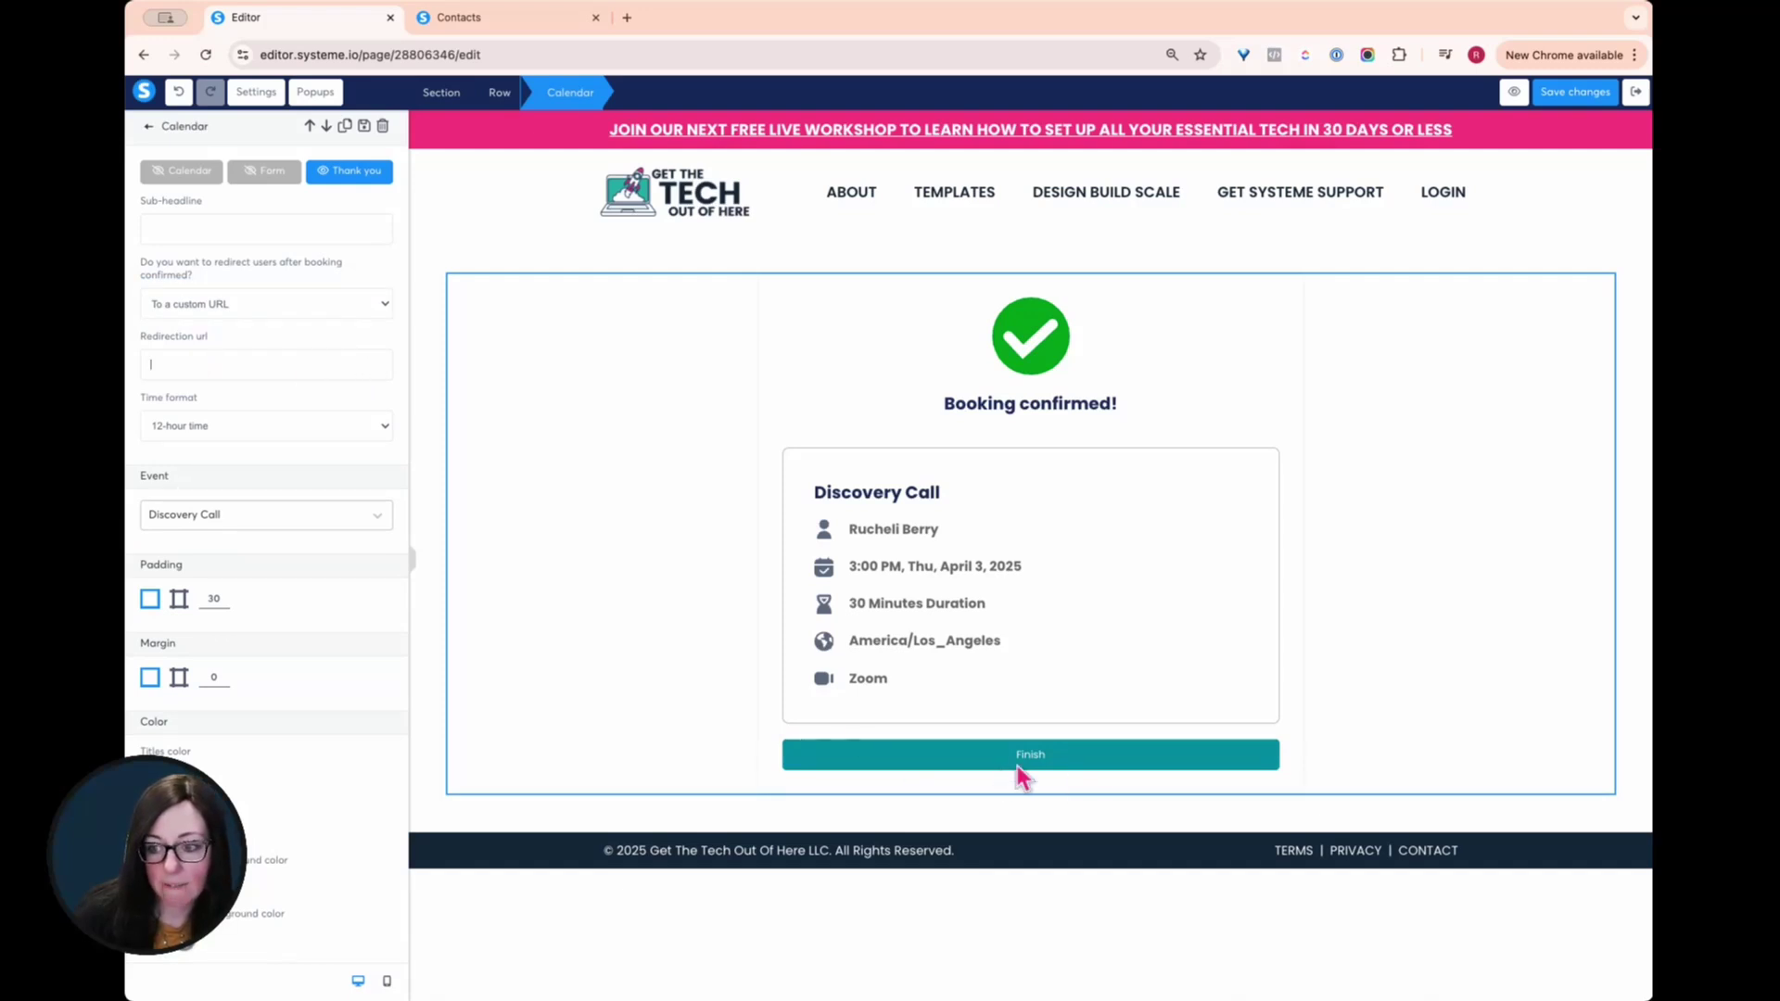
click(213, 360)
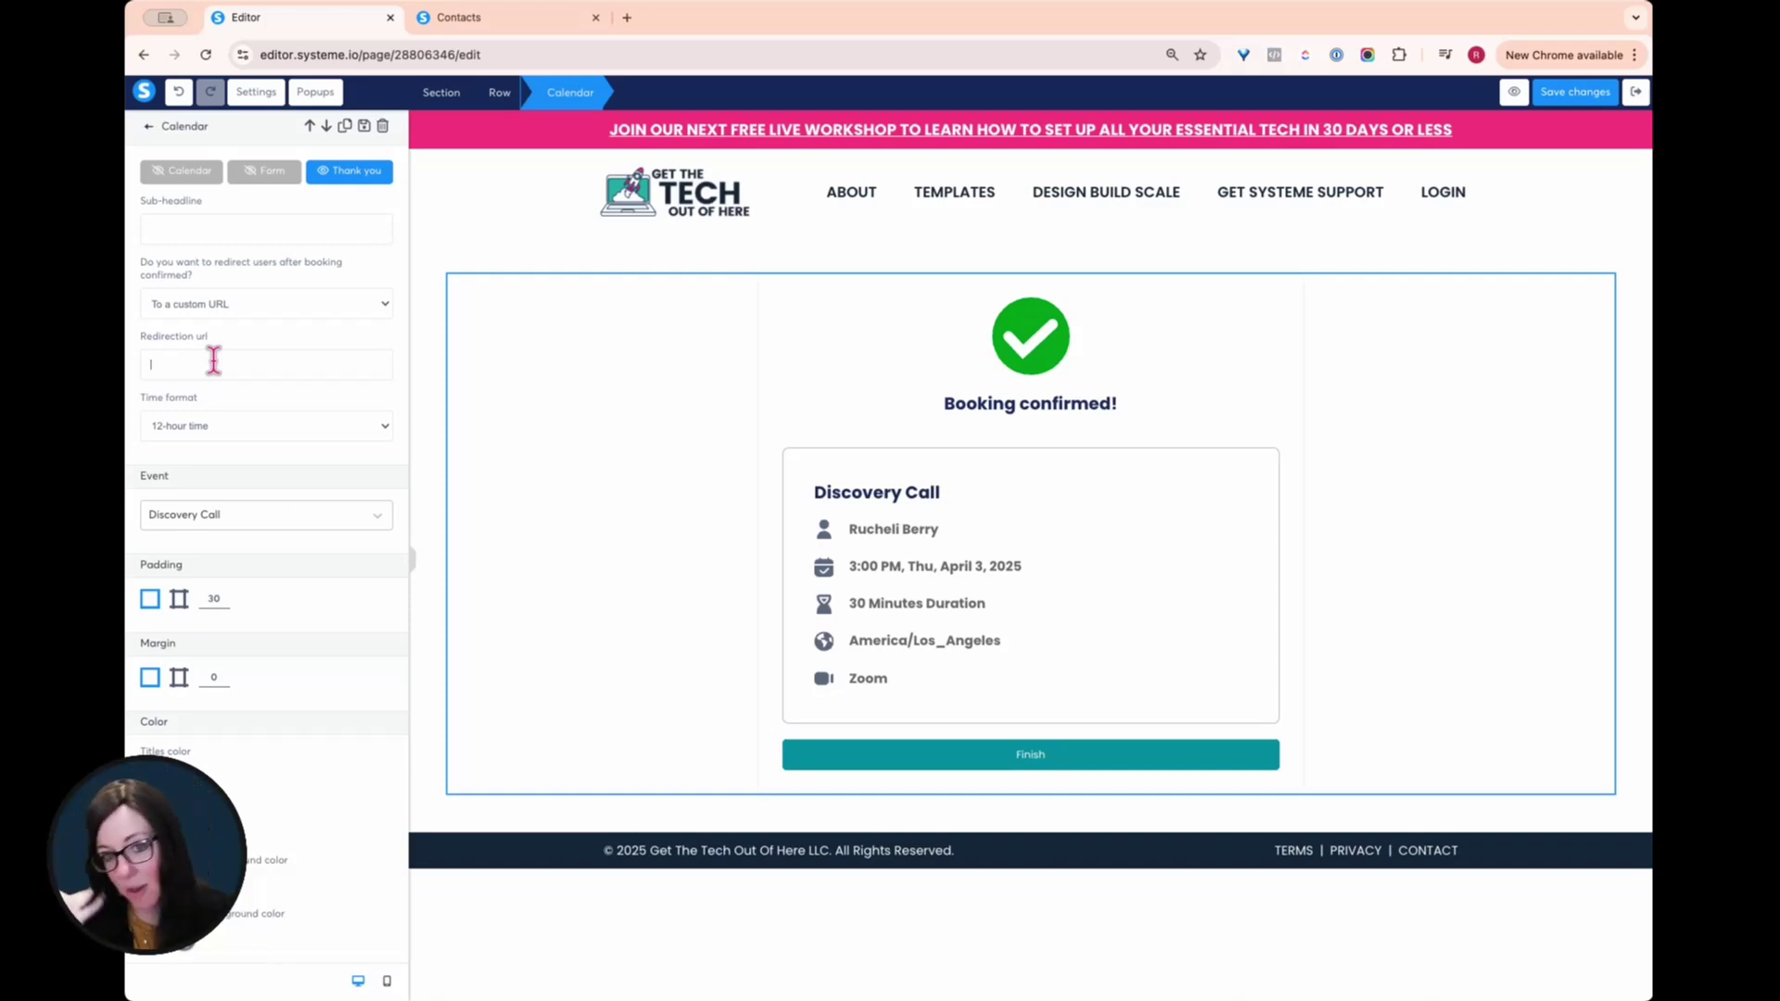
- Set the sub-headline to 'Make sure to click "Finish" to go fill out our client intake form next!' and fill in the redirection URL
click(186, 230)
text(Make sure )
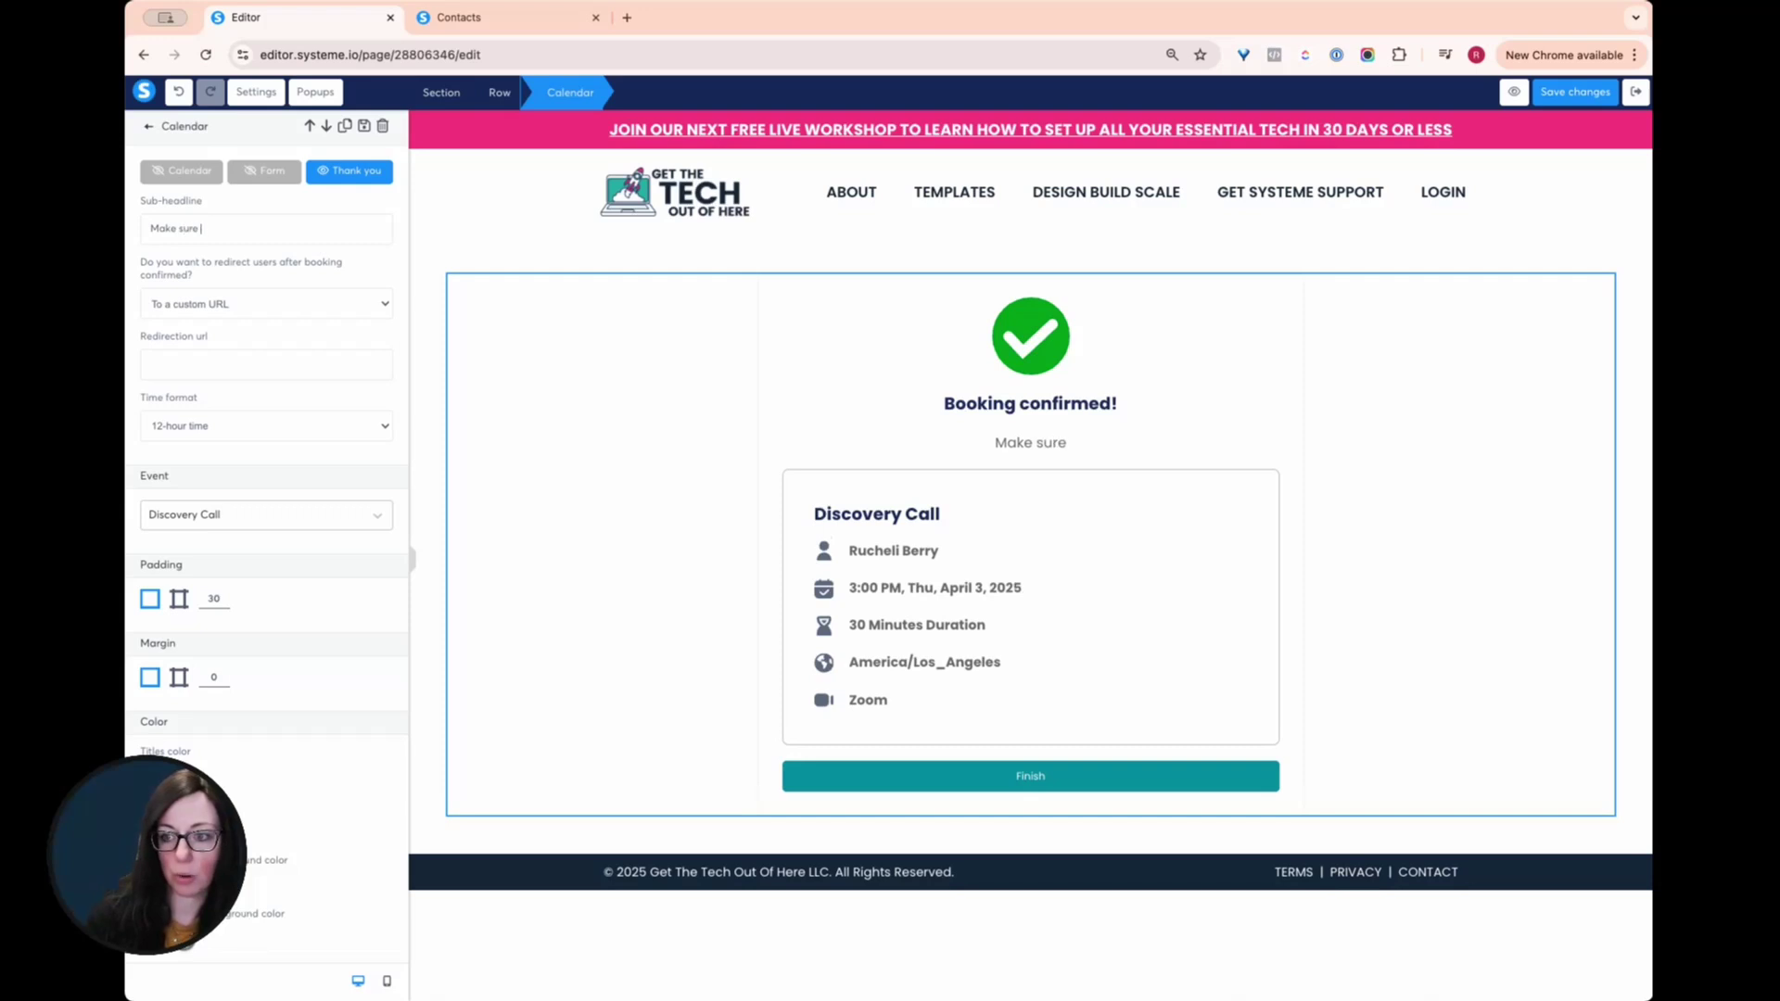
text(to click "F)
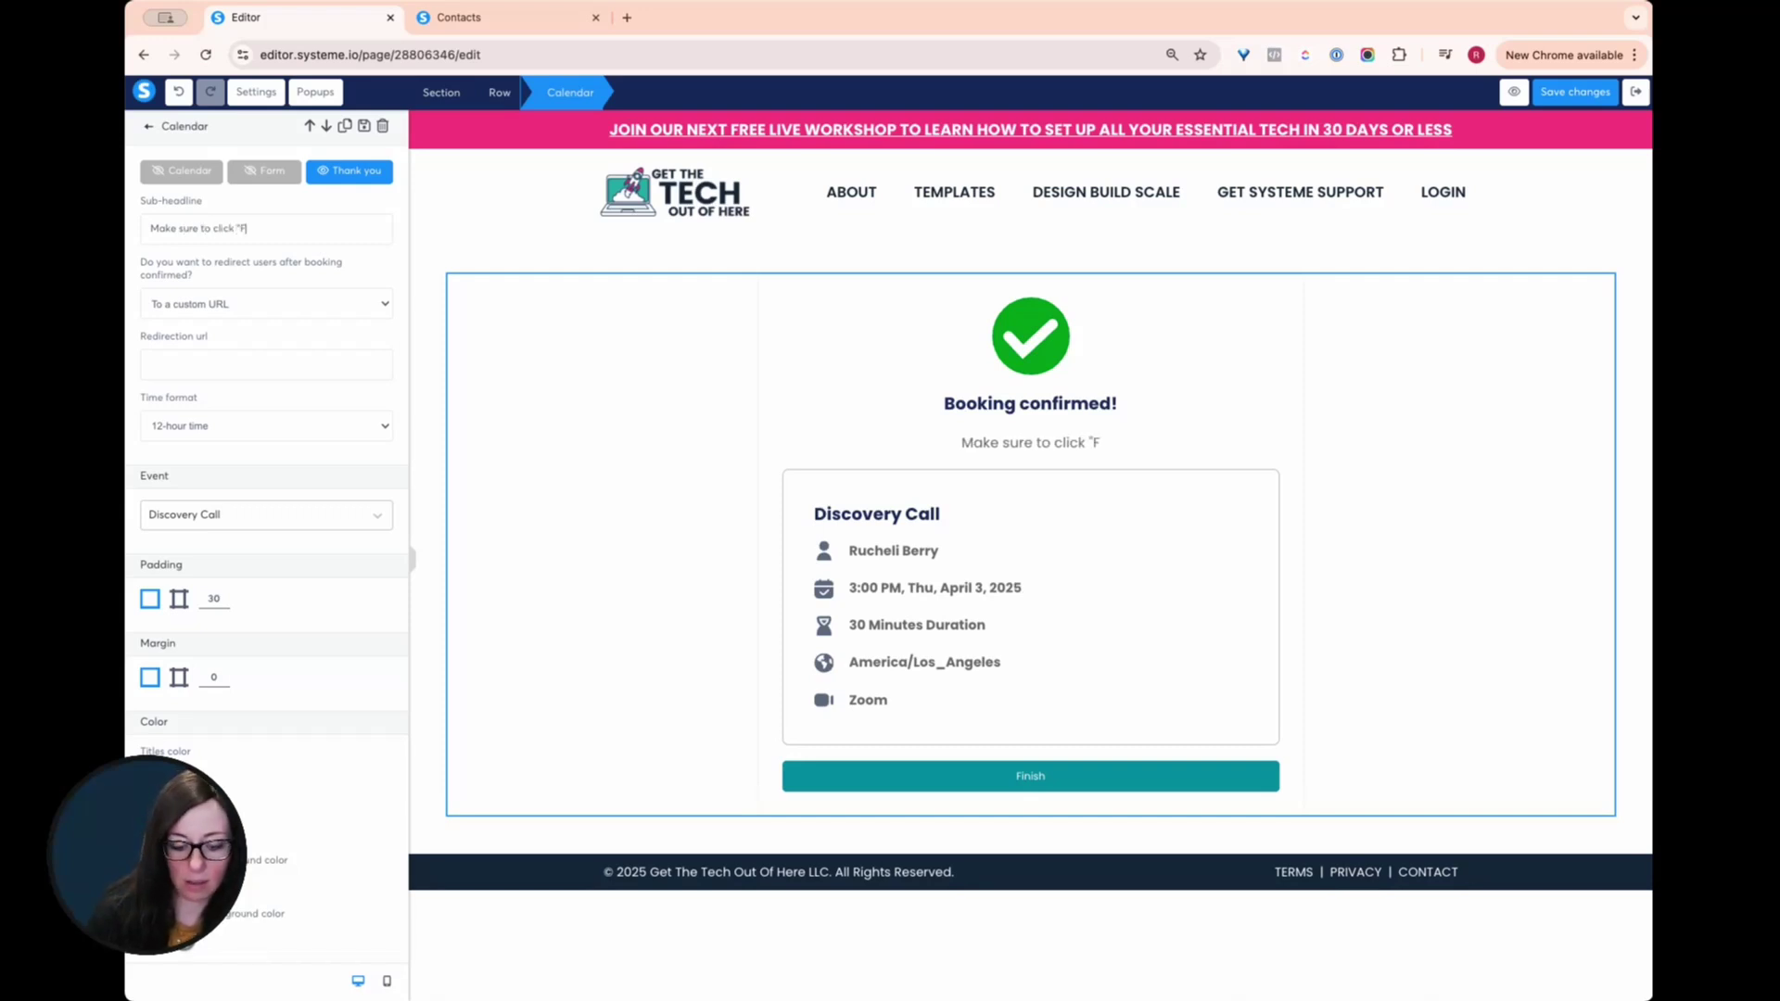
text(inish" to g)
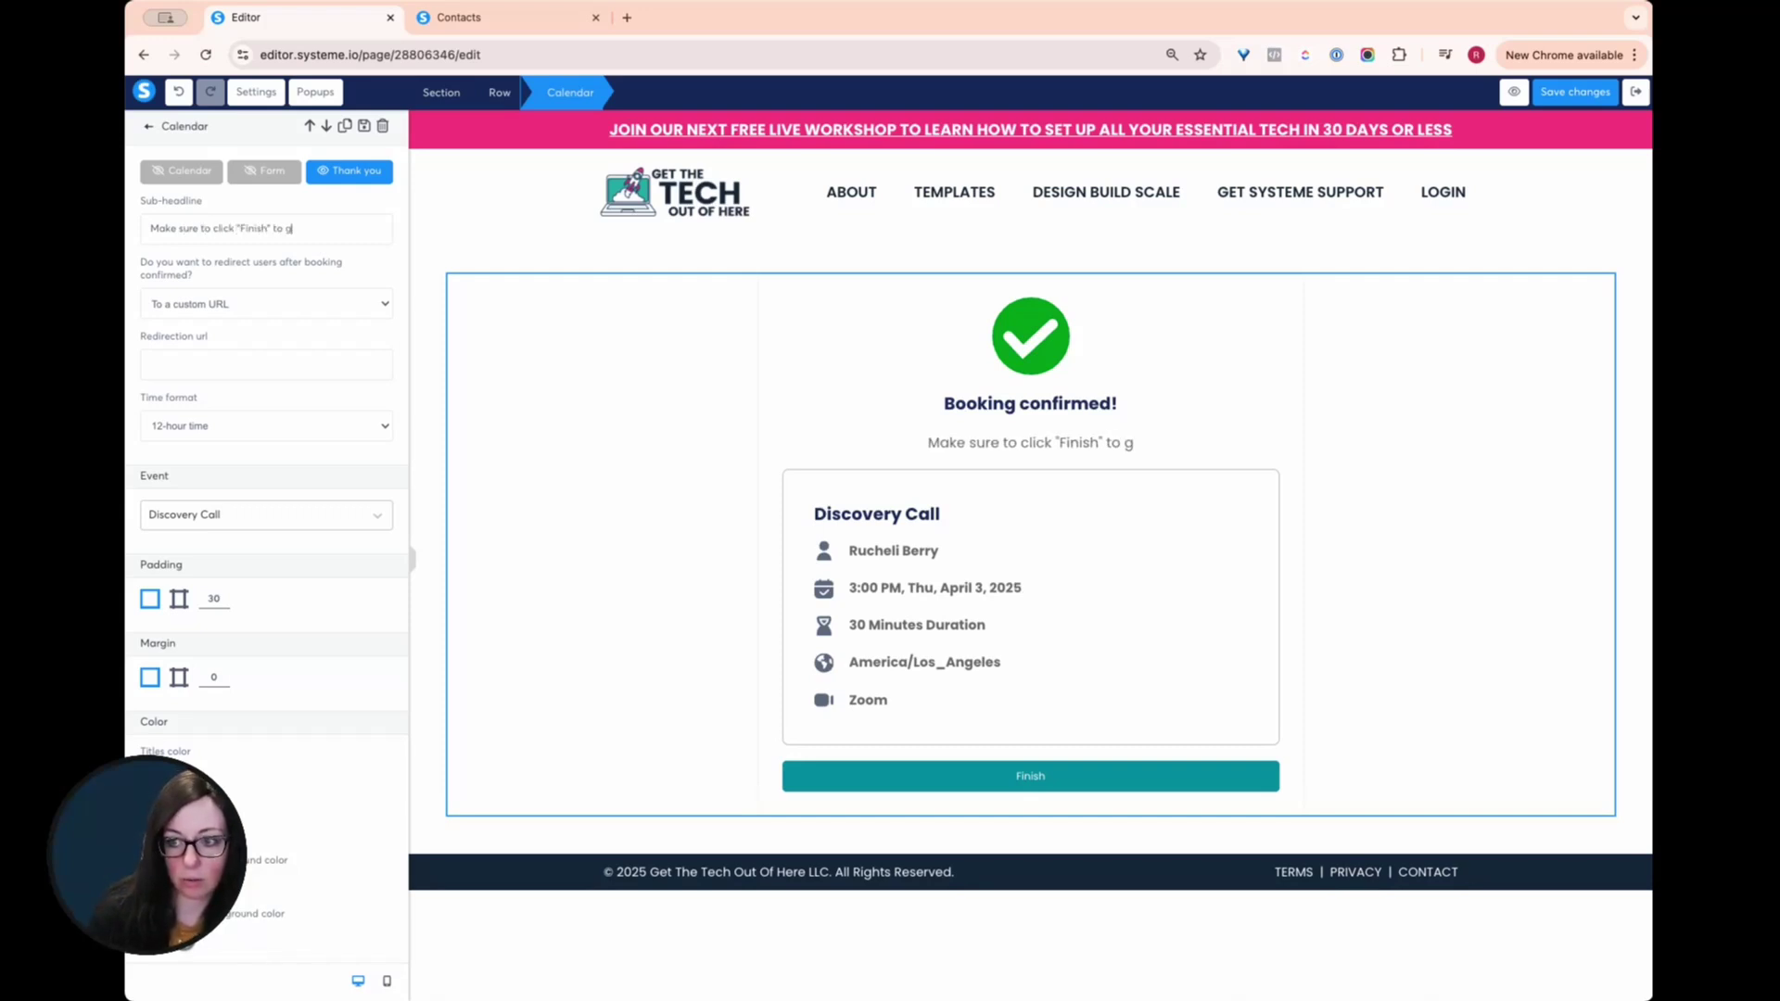
text(o fill ou)
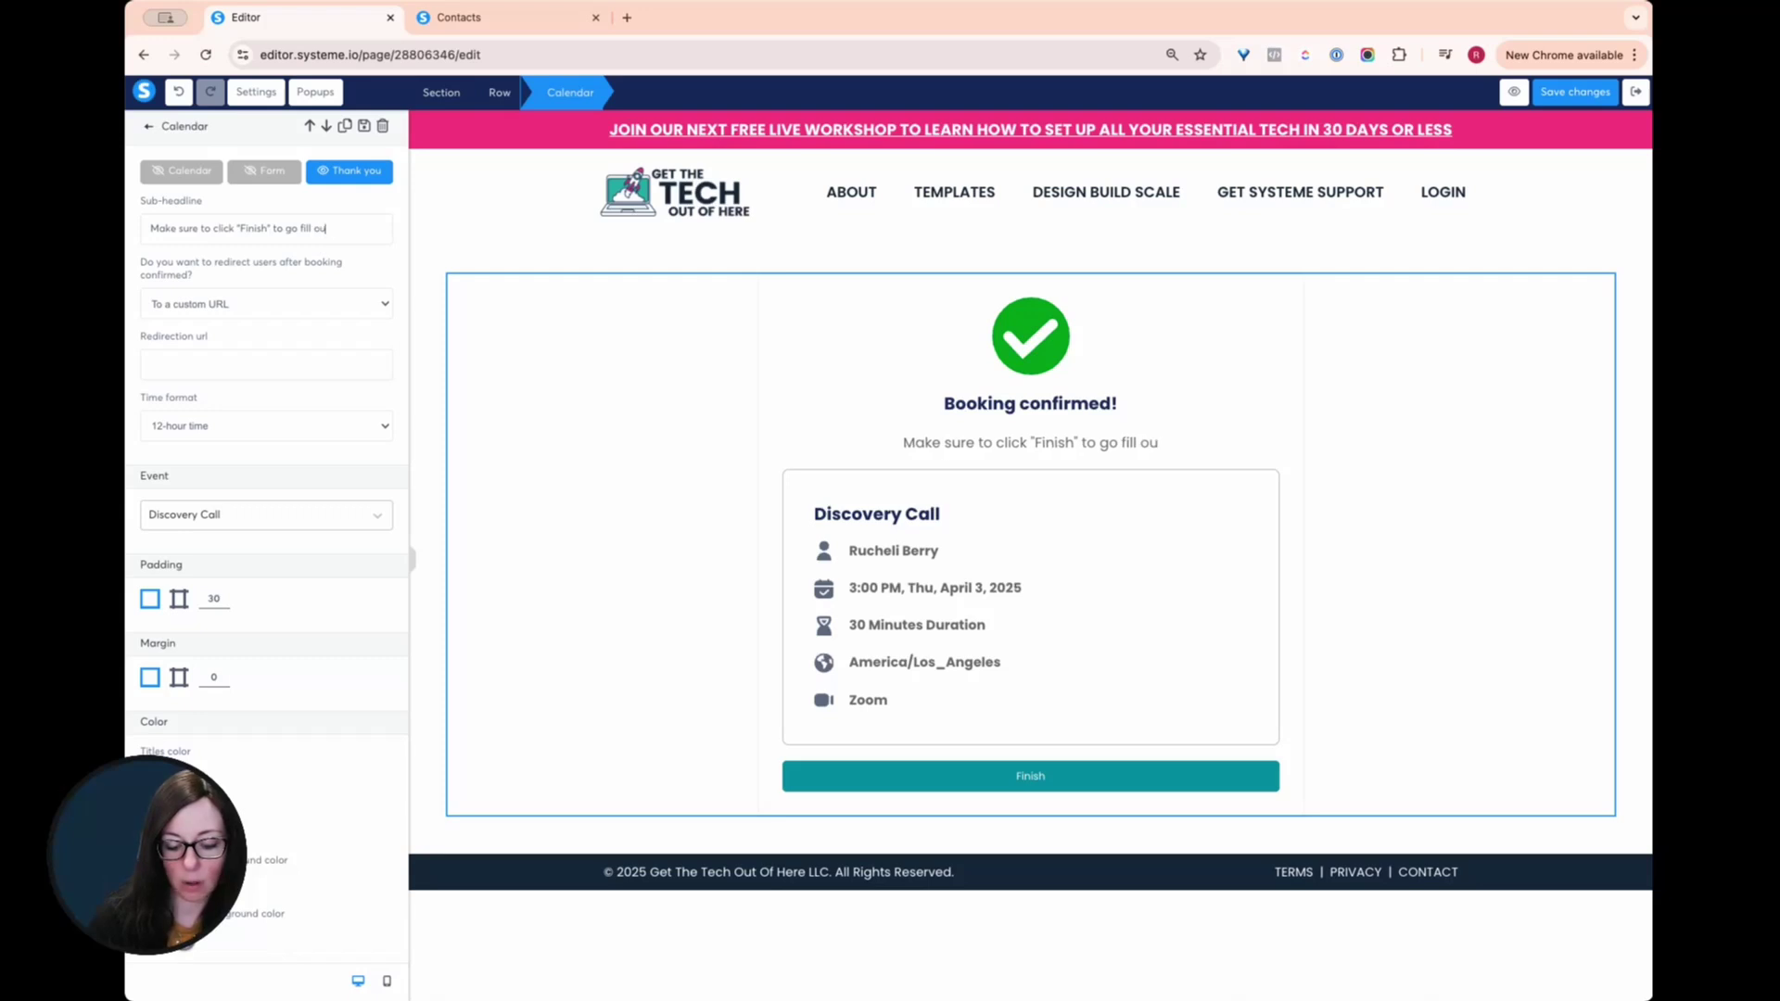
text(t our client)
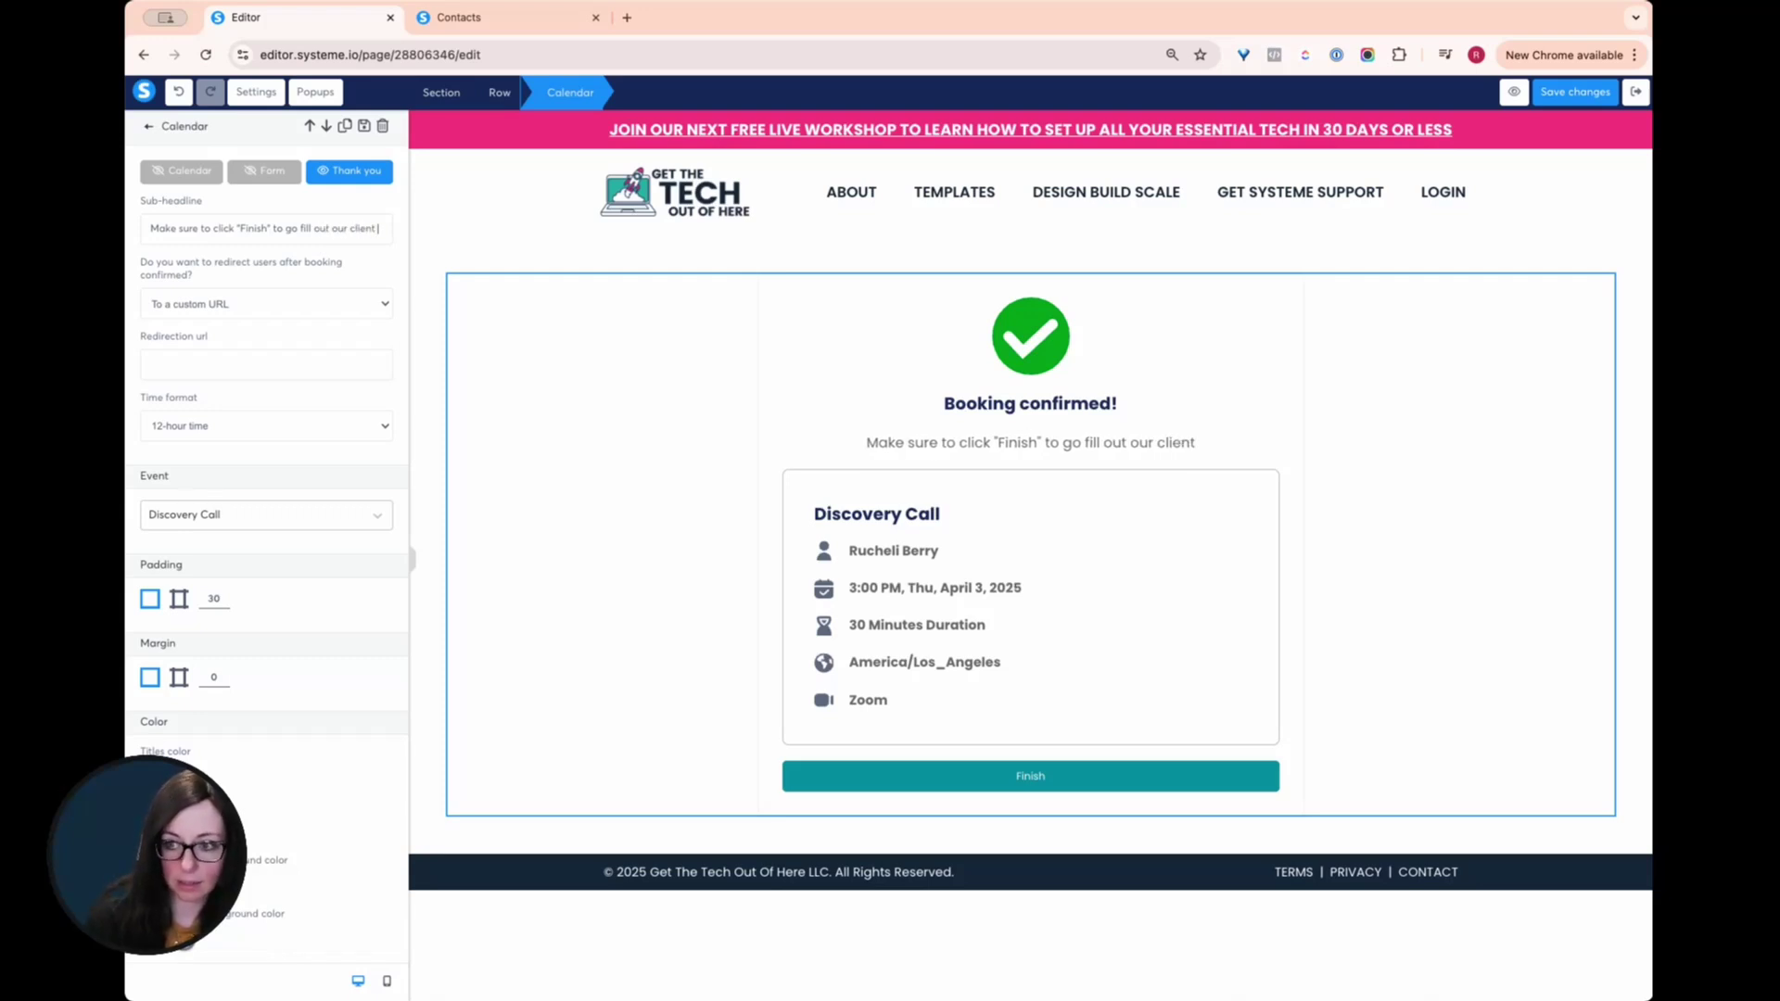
text( intake form)
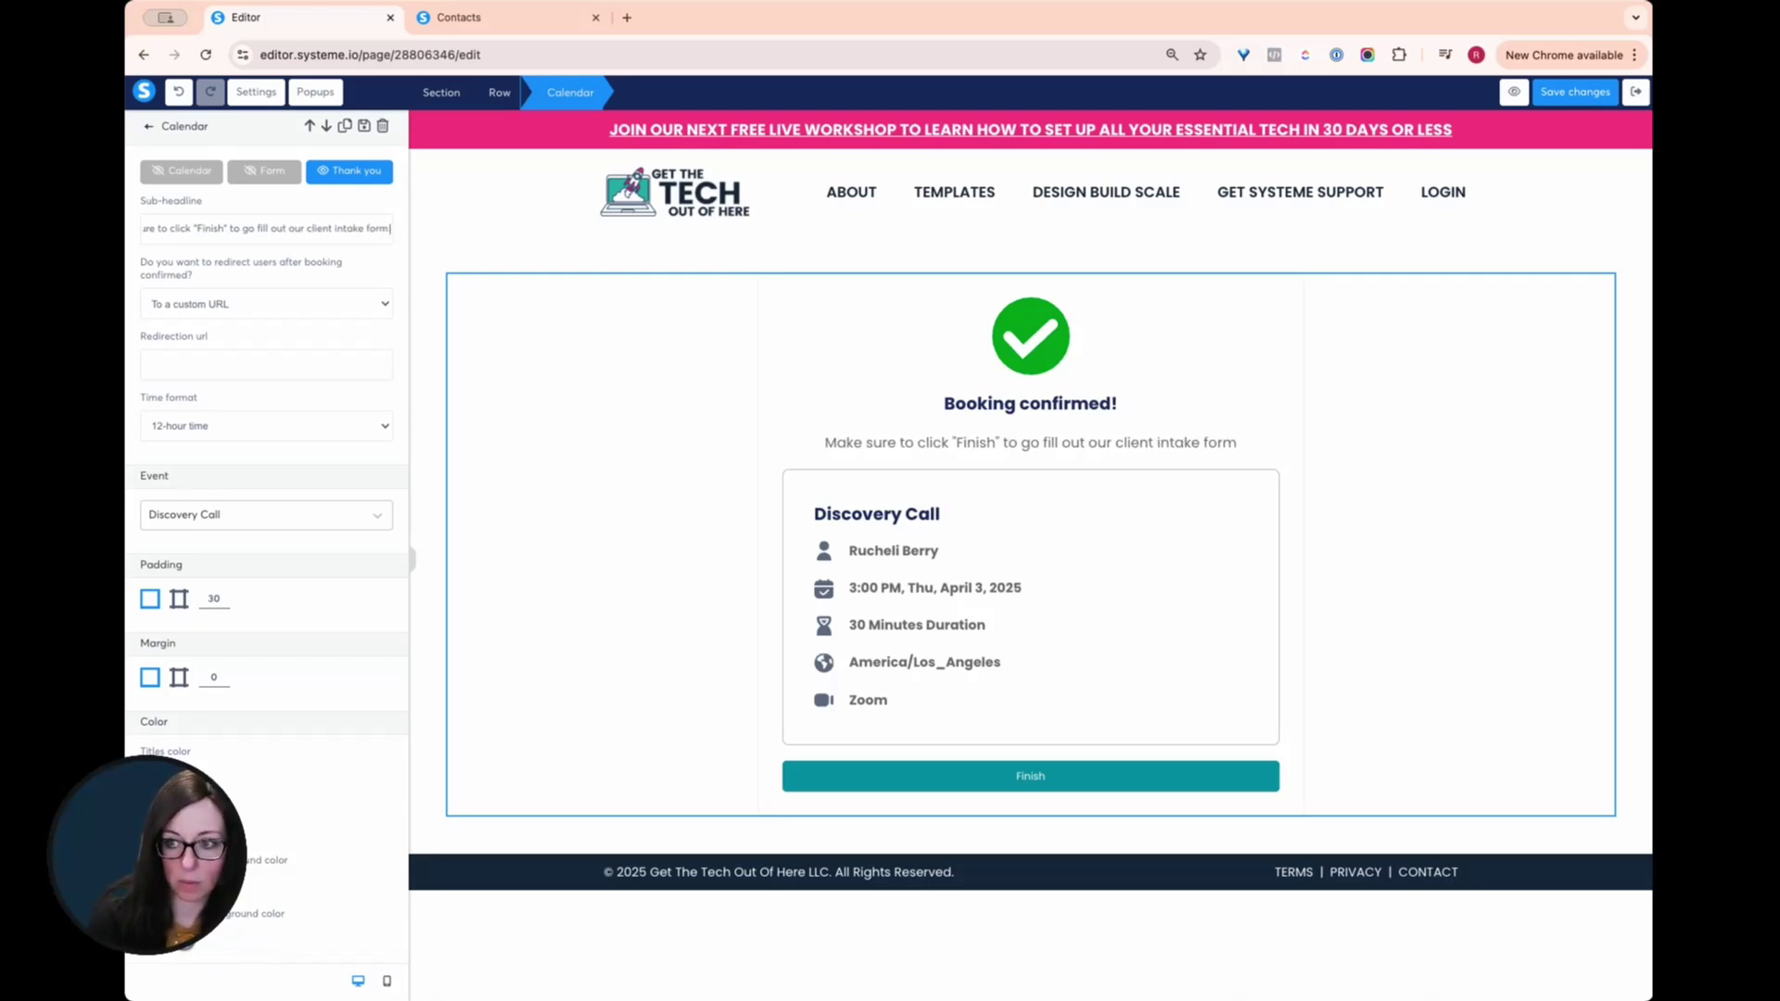
text( next!)
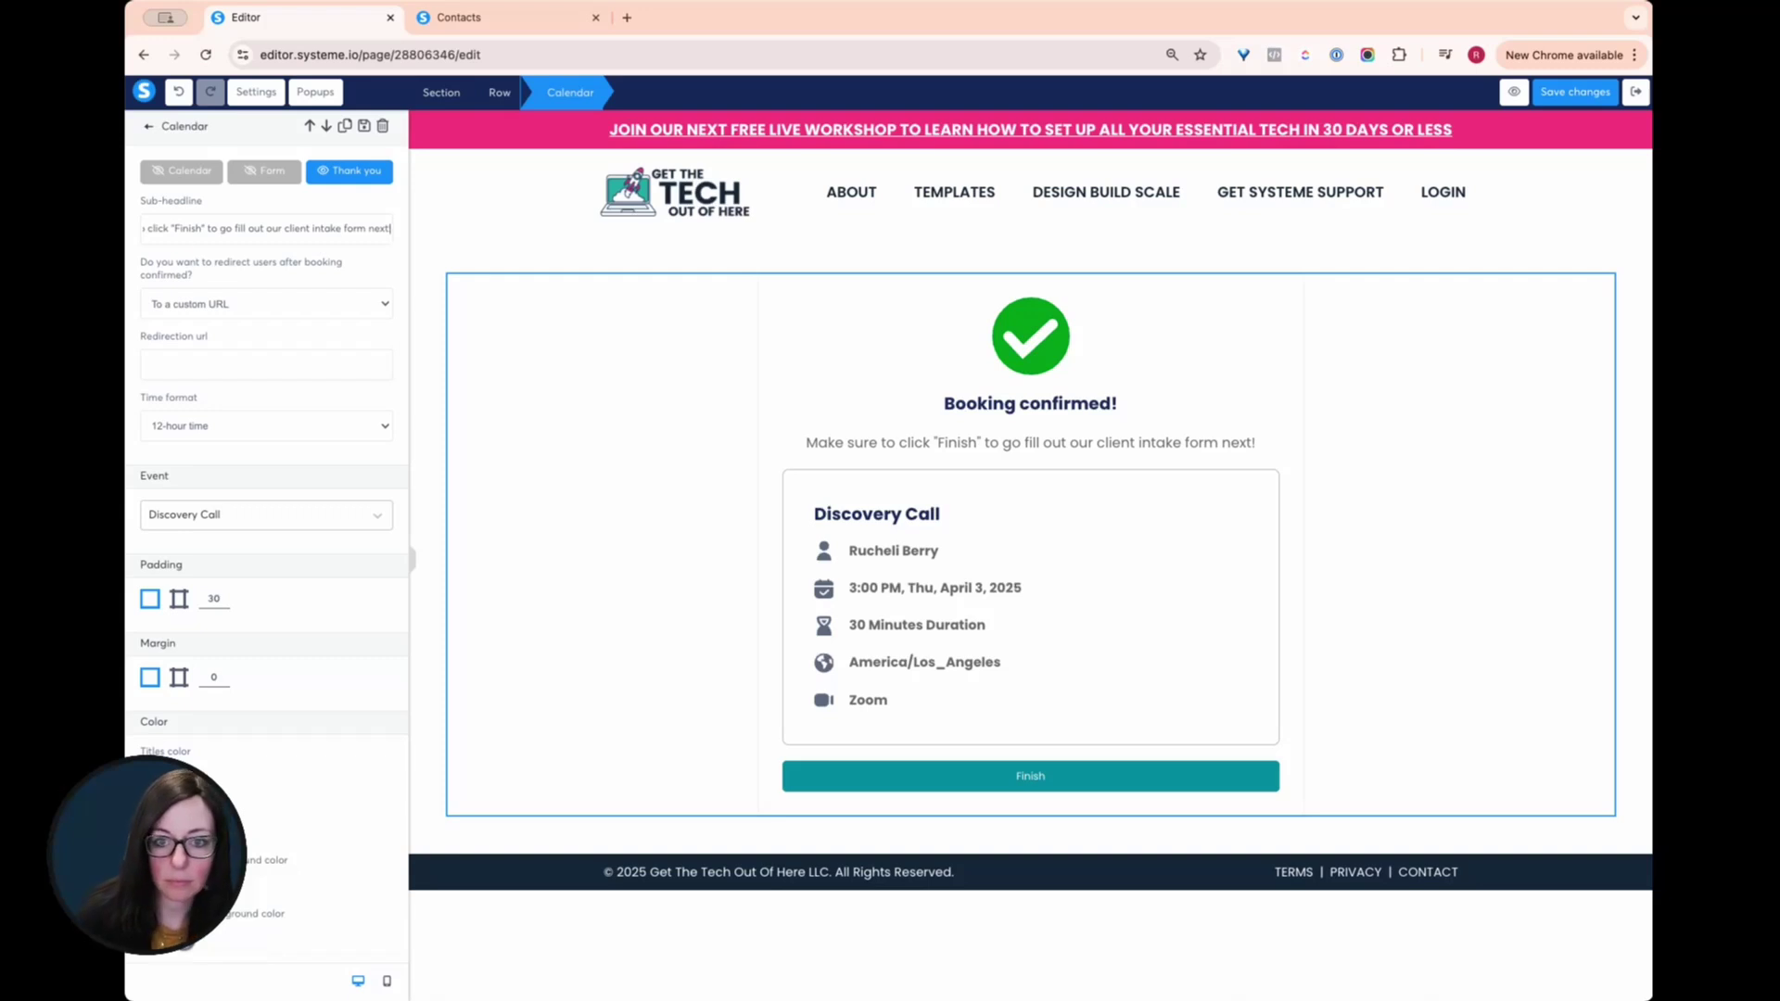
click(212, 356)
text(/)
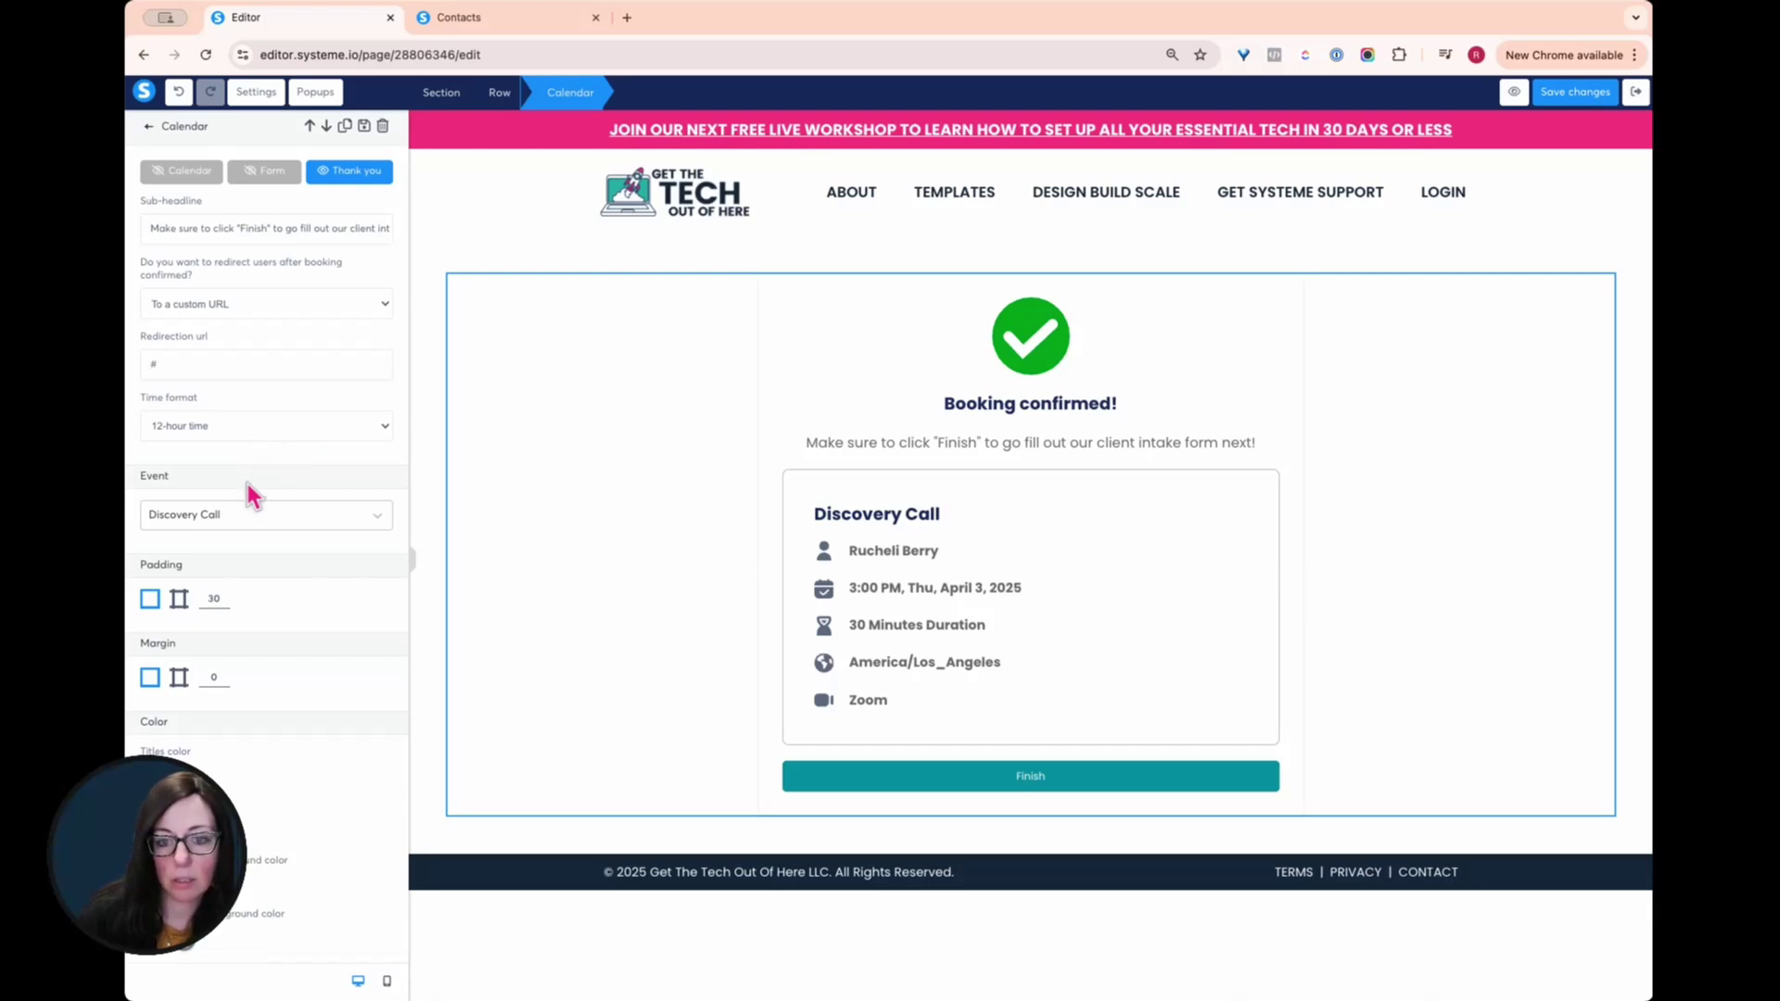
scroll(256, 471, down, 5)
scroll(256, 471, up, 5)
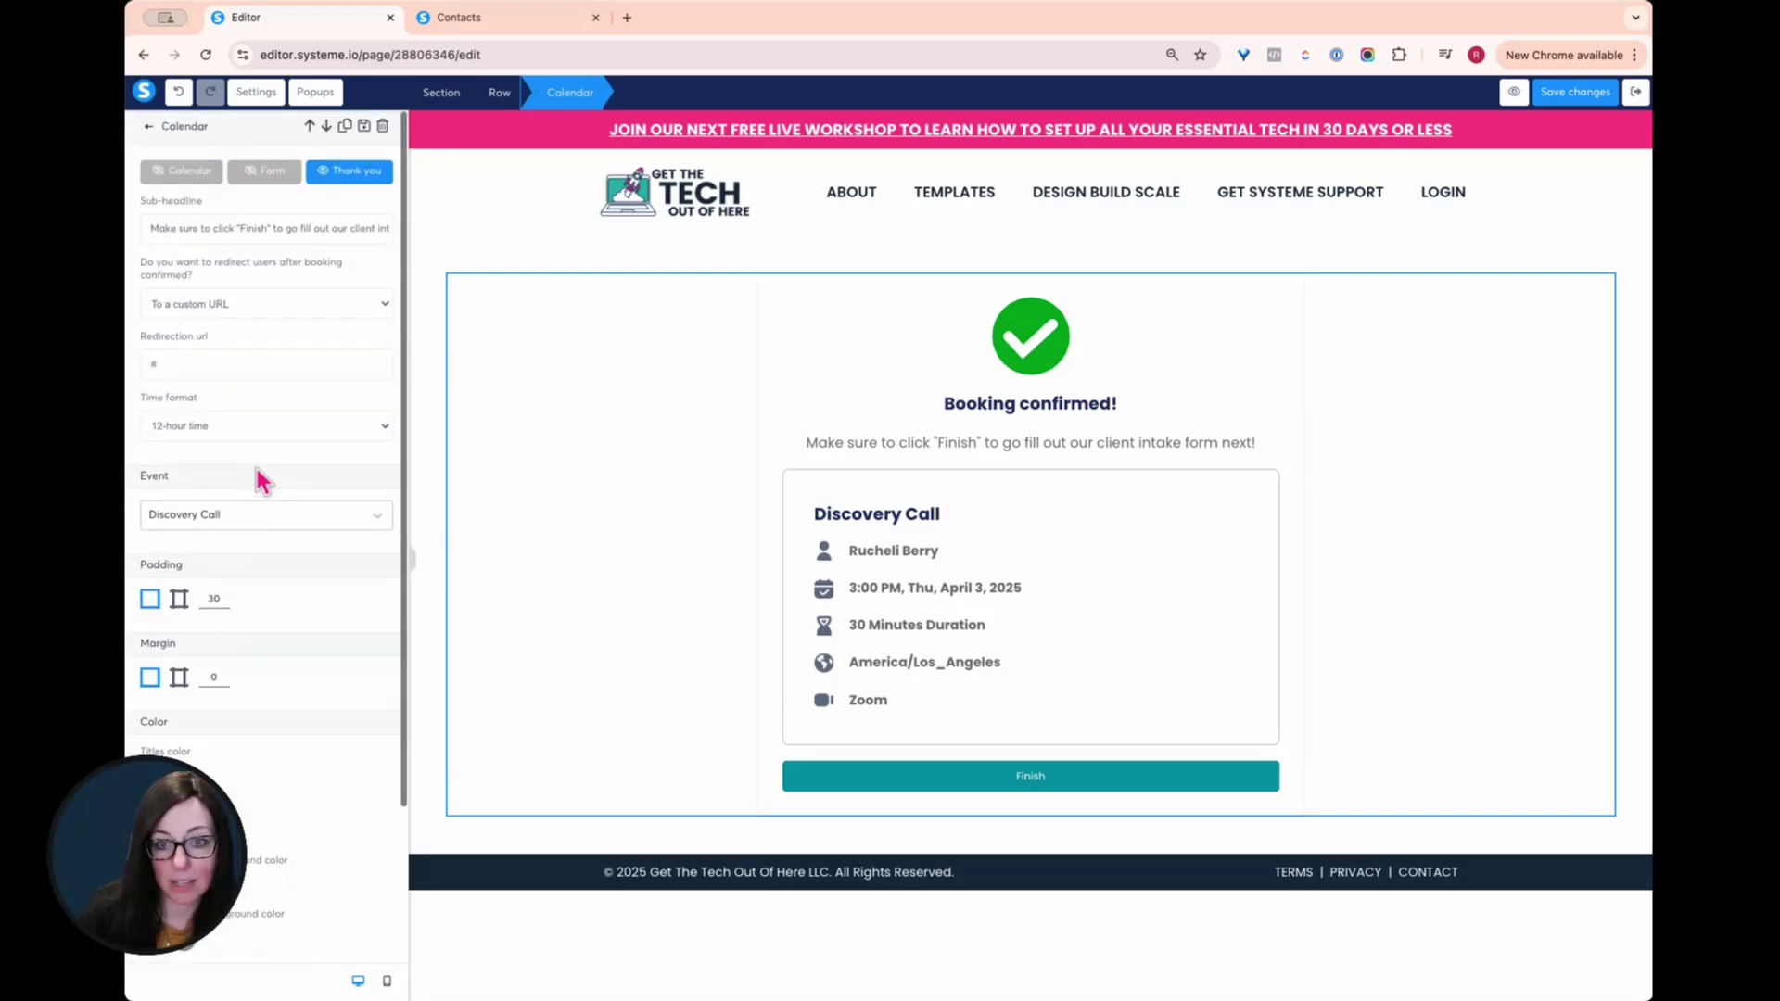
- Save the page changes and open a live preview of the booking page
click(1537, 96)
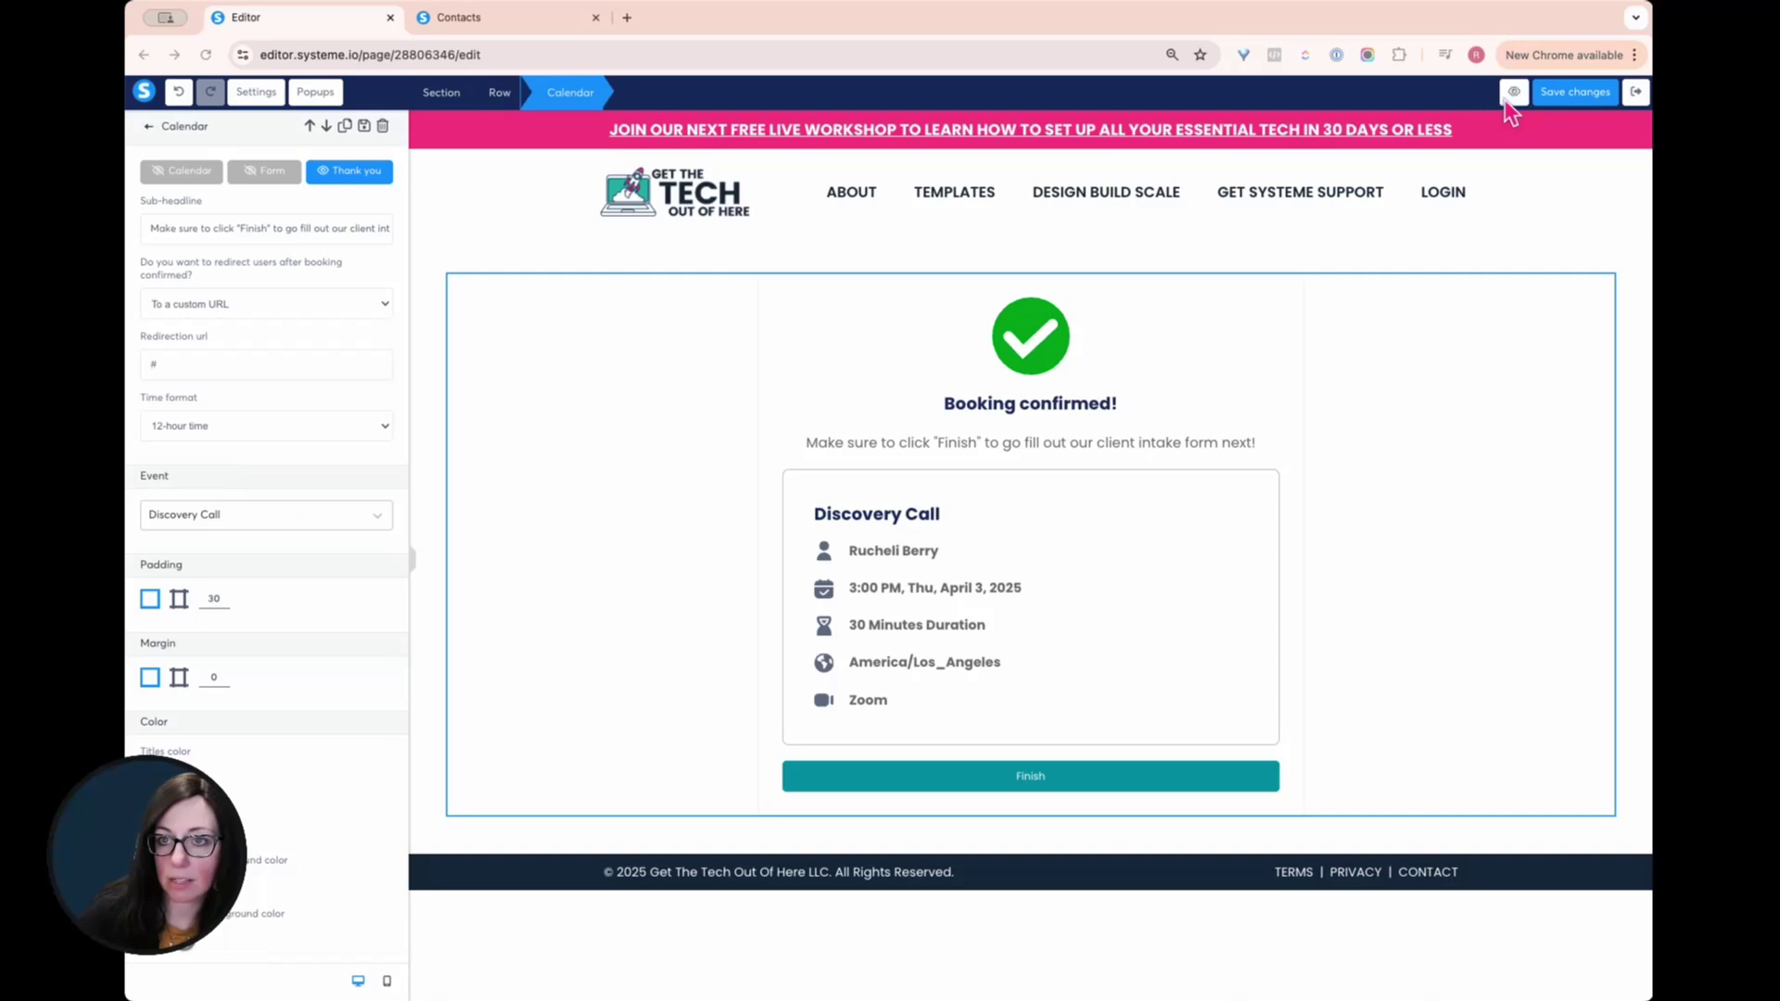
click(1511, 97)
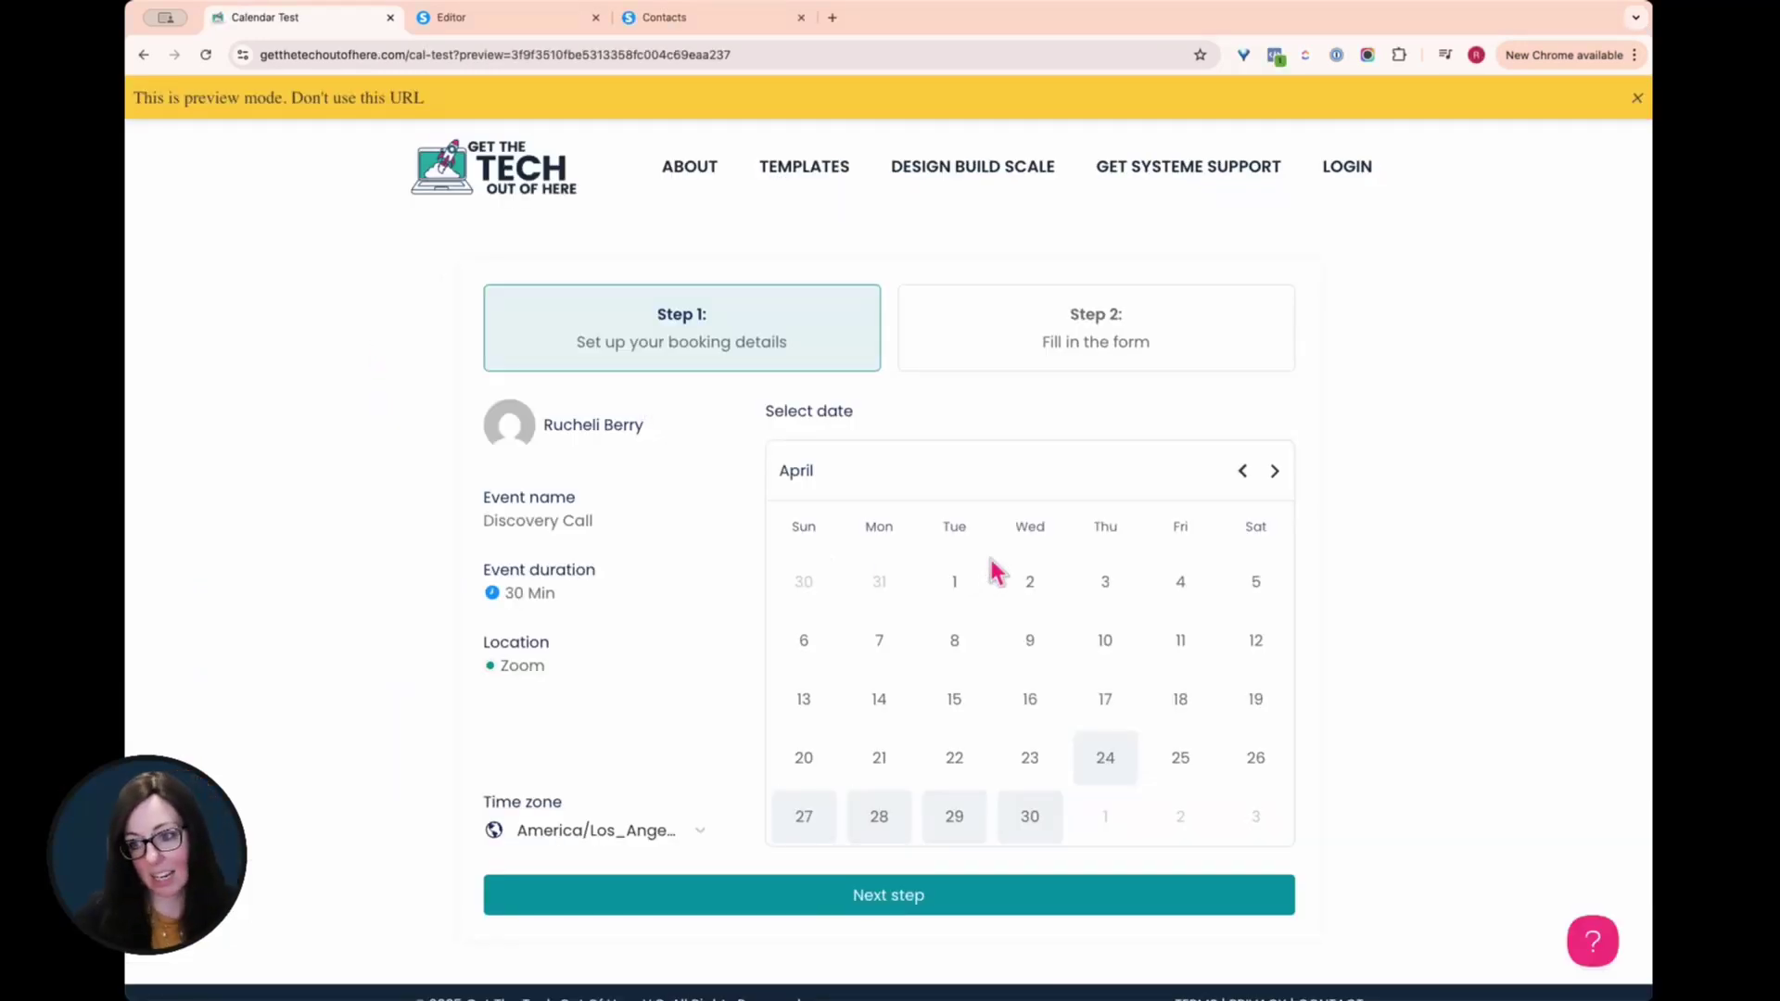
drag(480, 521, 574, 523)
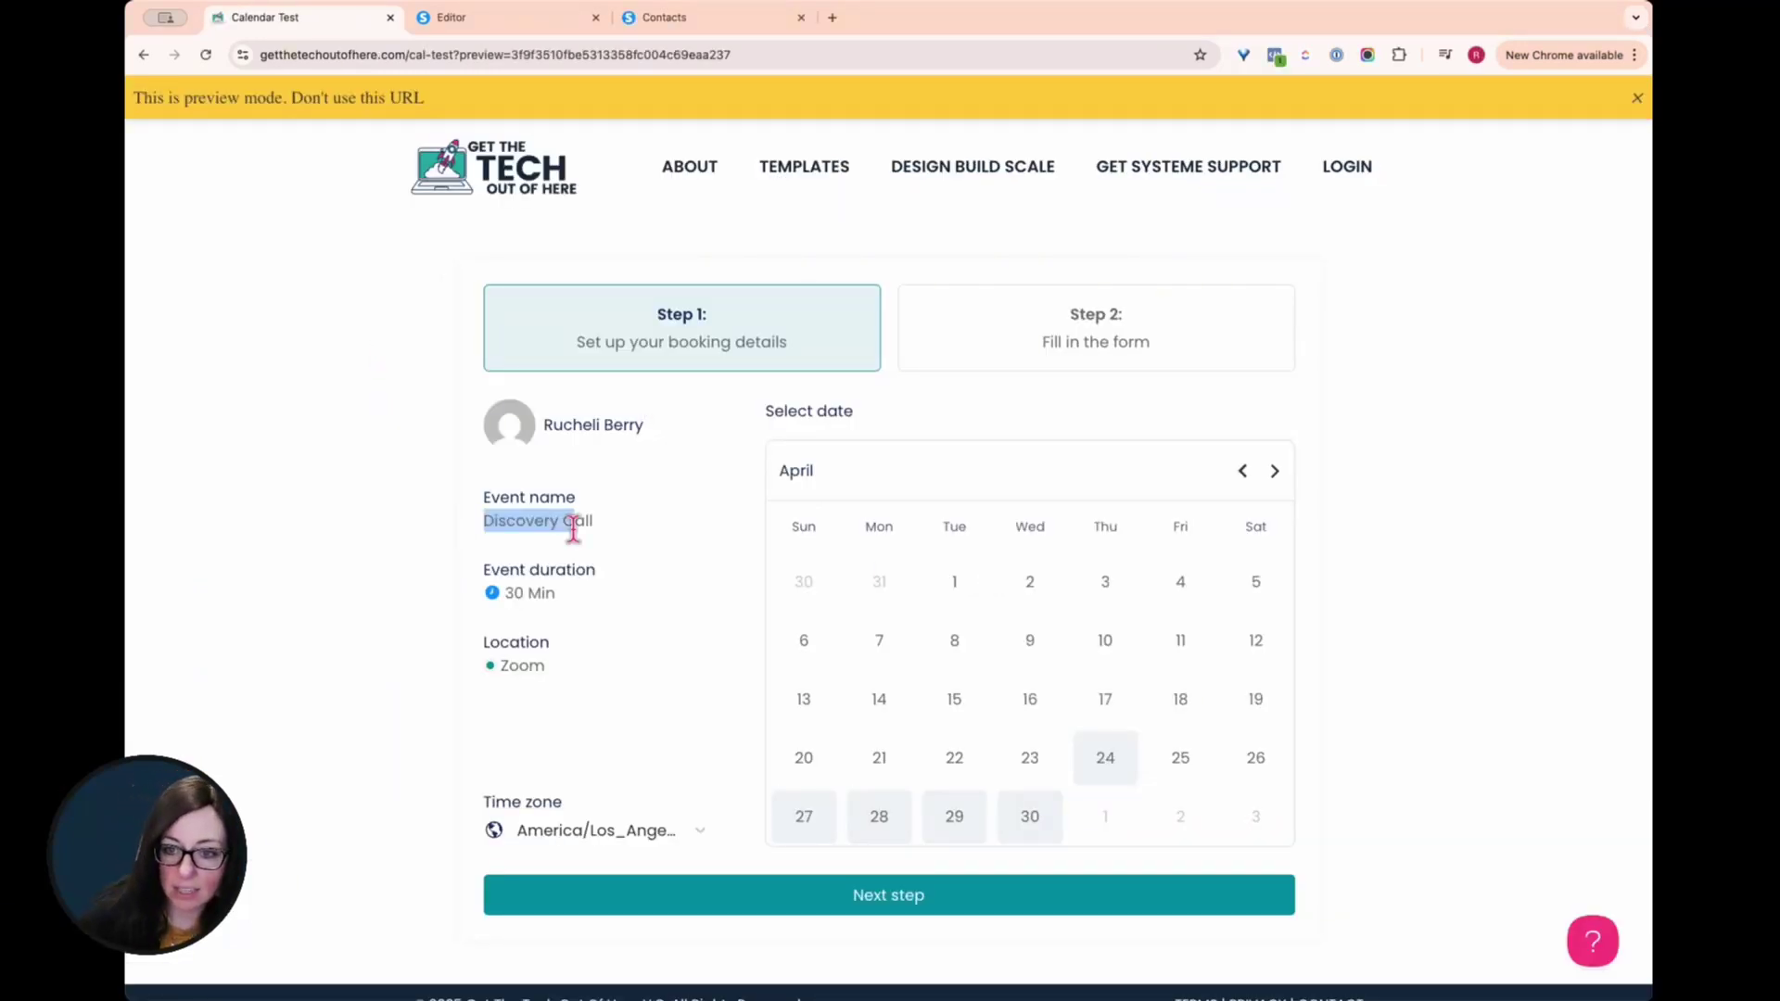
- Book April 24 at 5:30 PM and continue to the Step 2 form with Test Field
click(728, 605)
click(1104, 764)
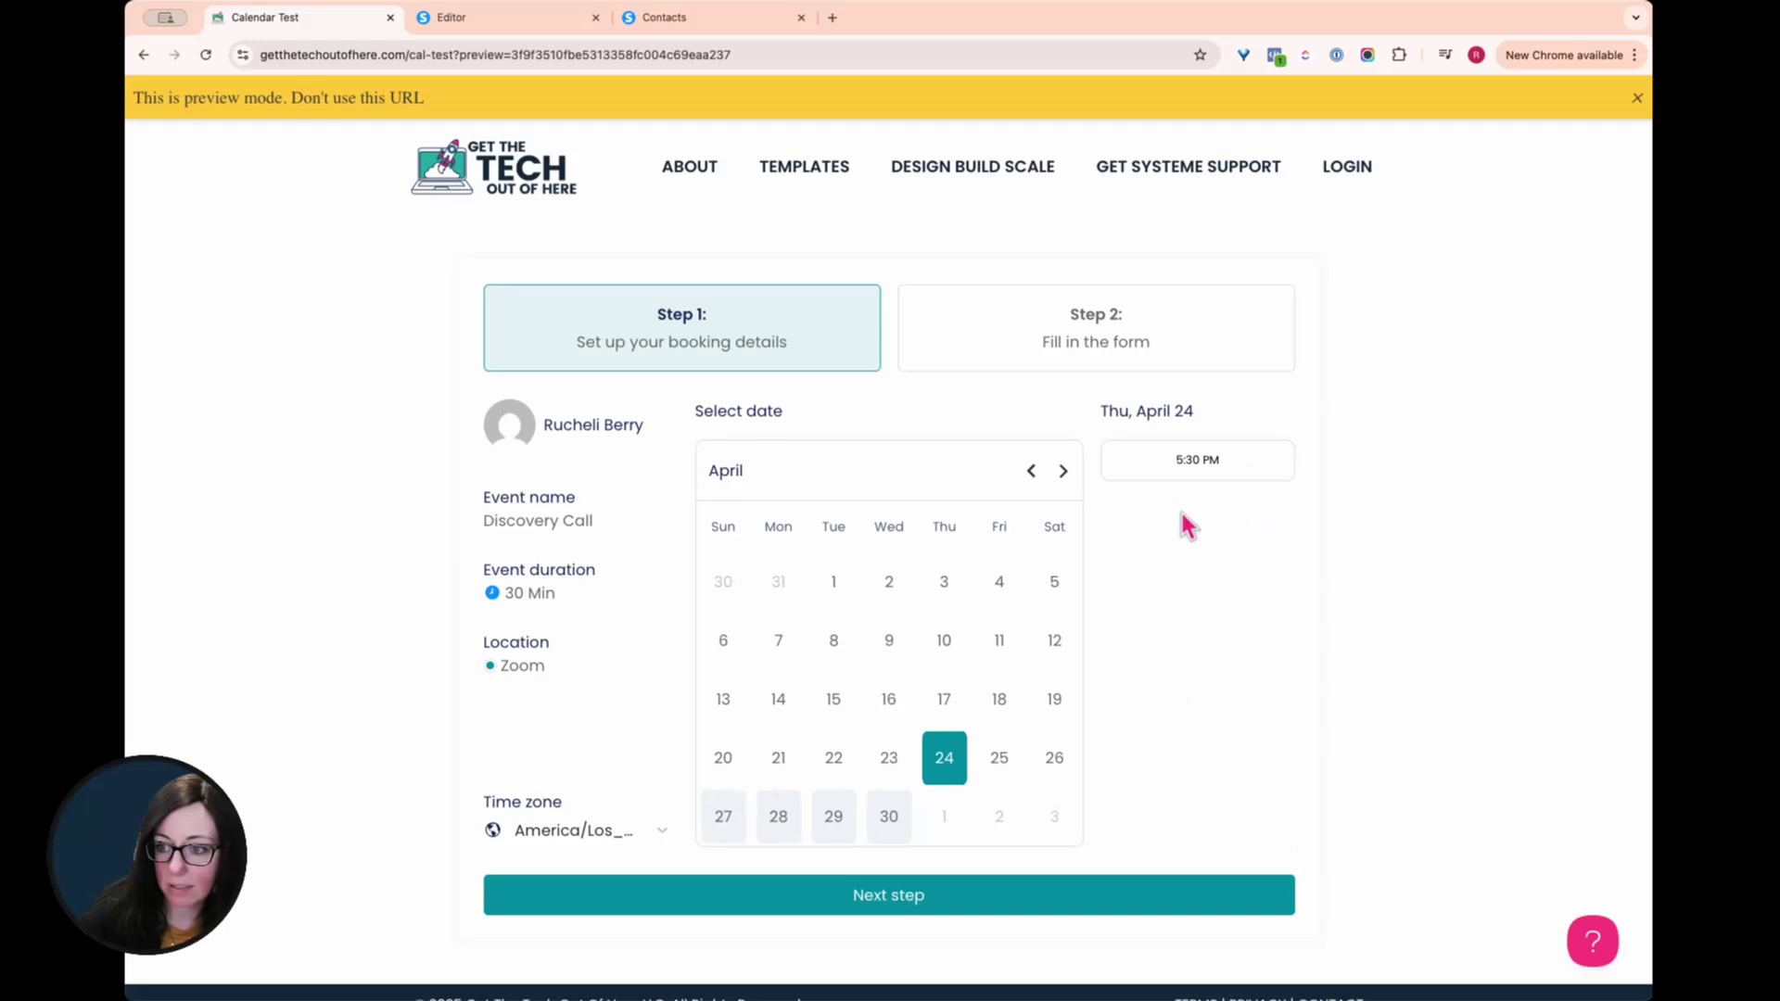
click(1185, 466)
click(927, 903)
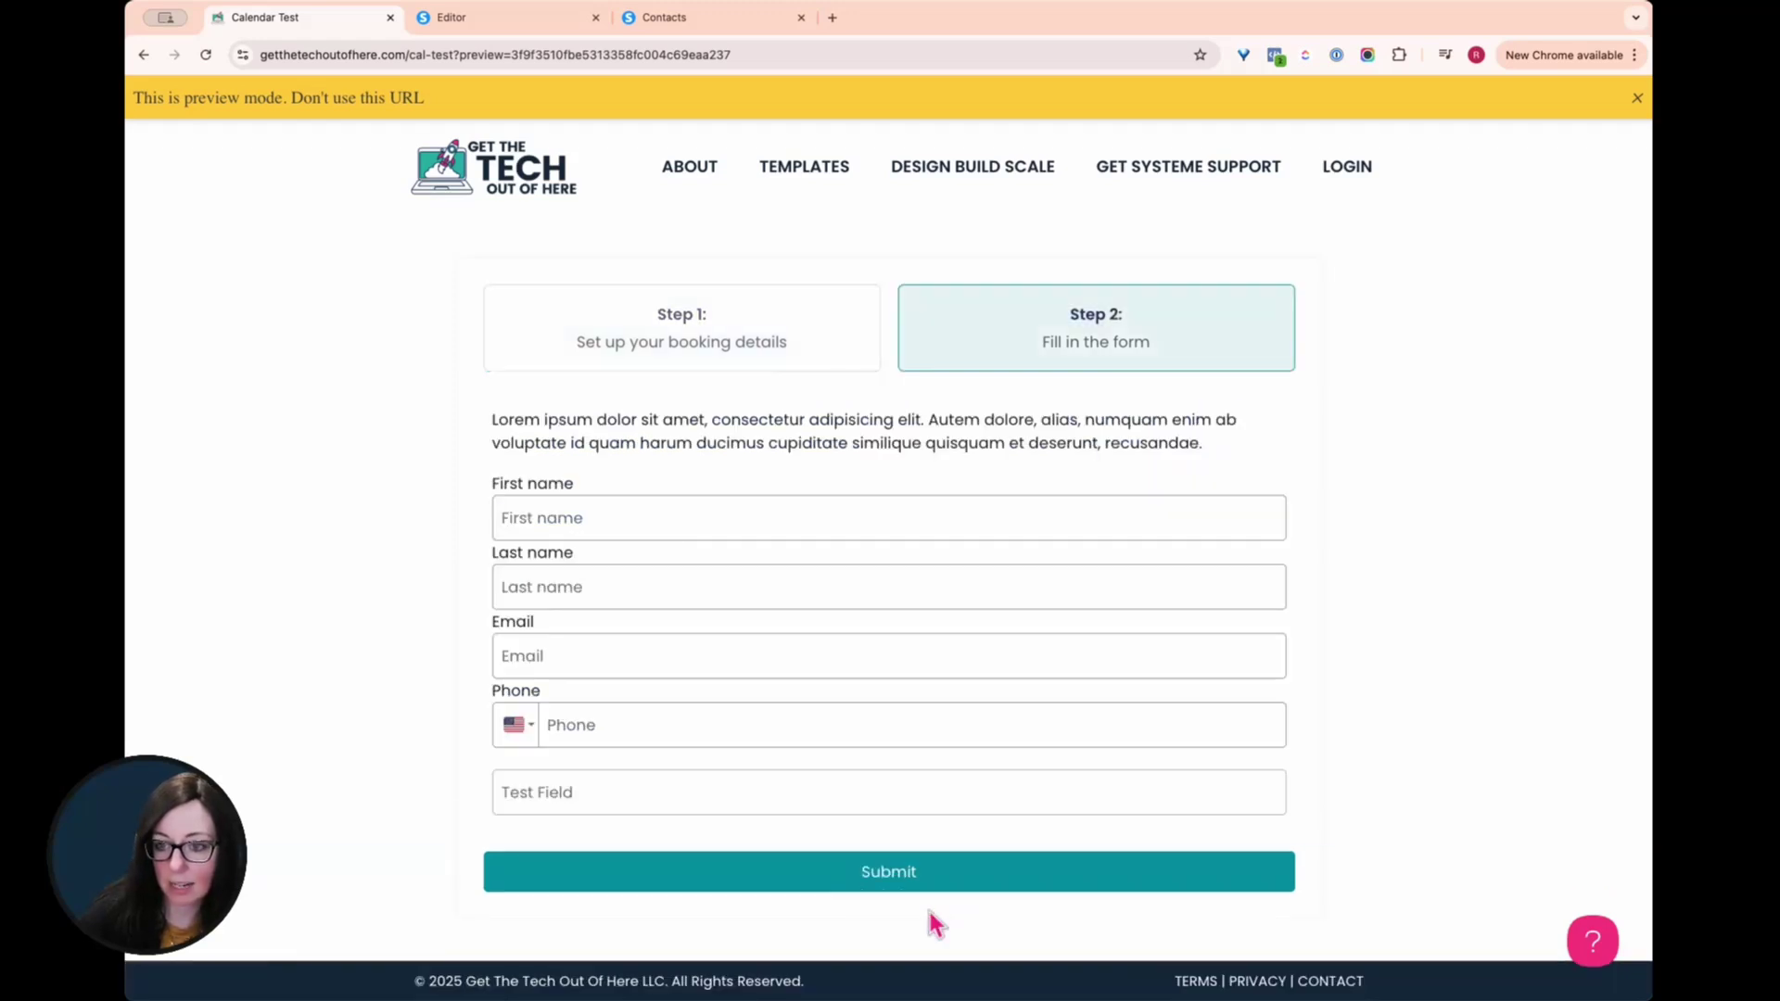
click(578, 801)
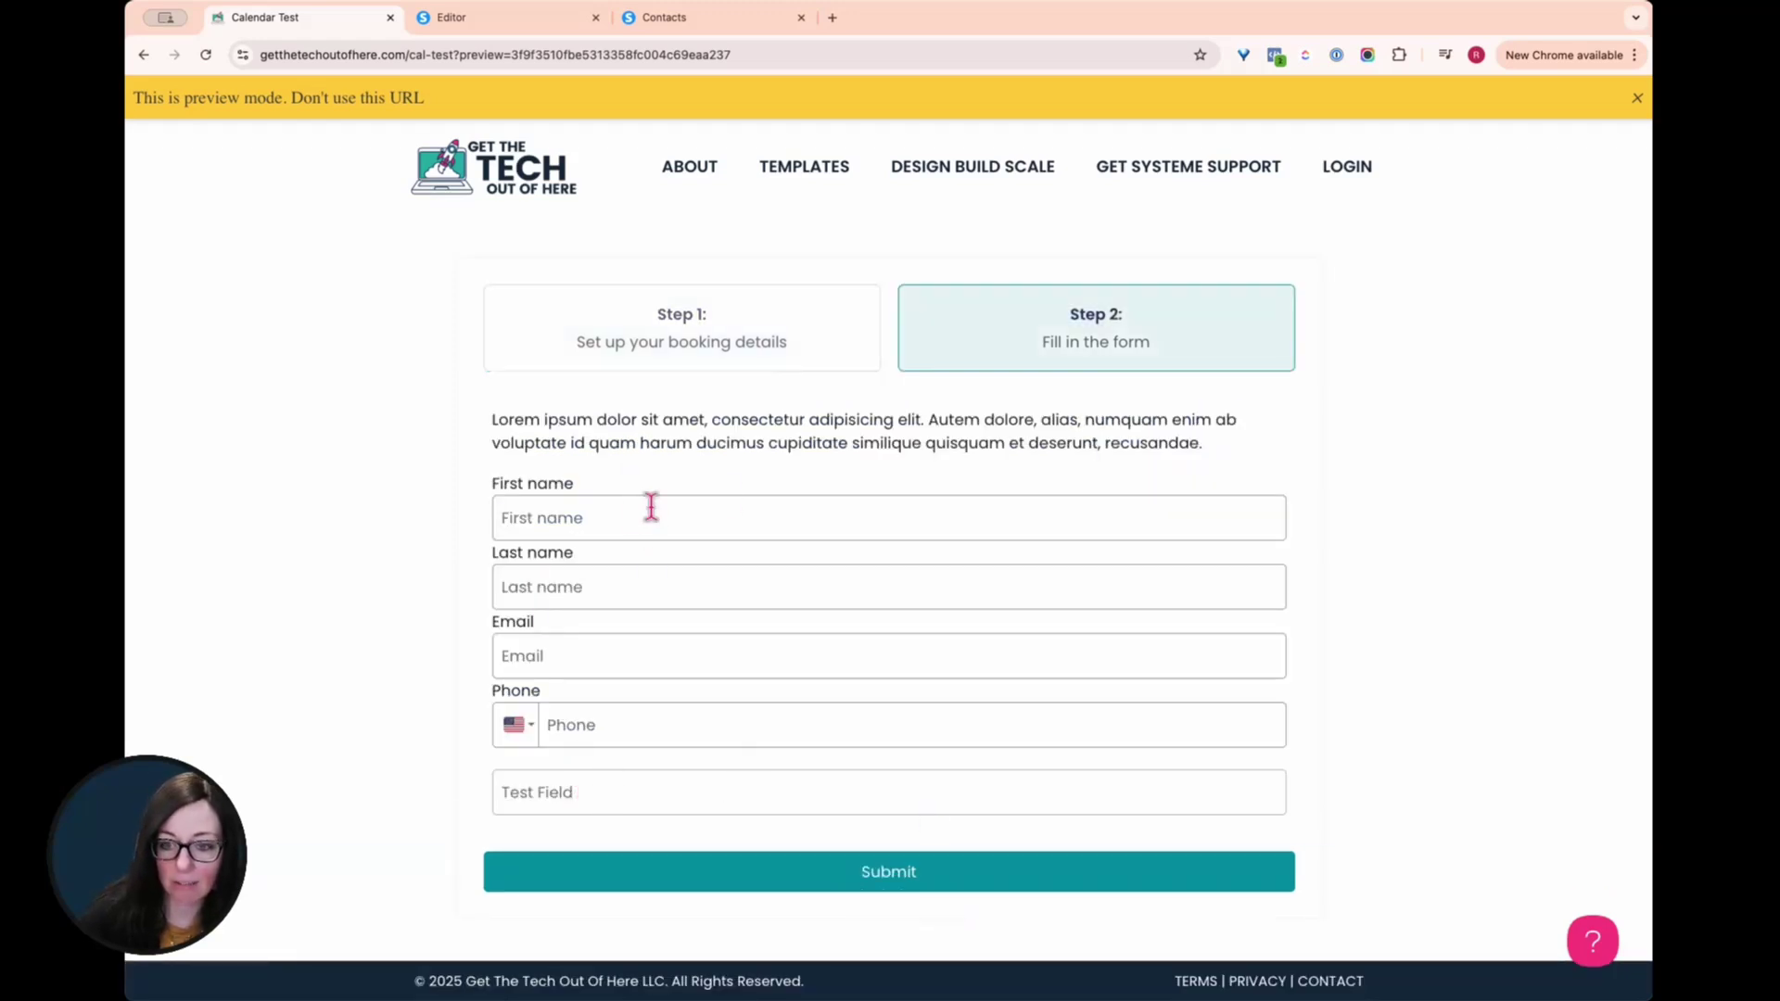